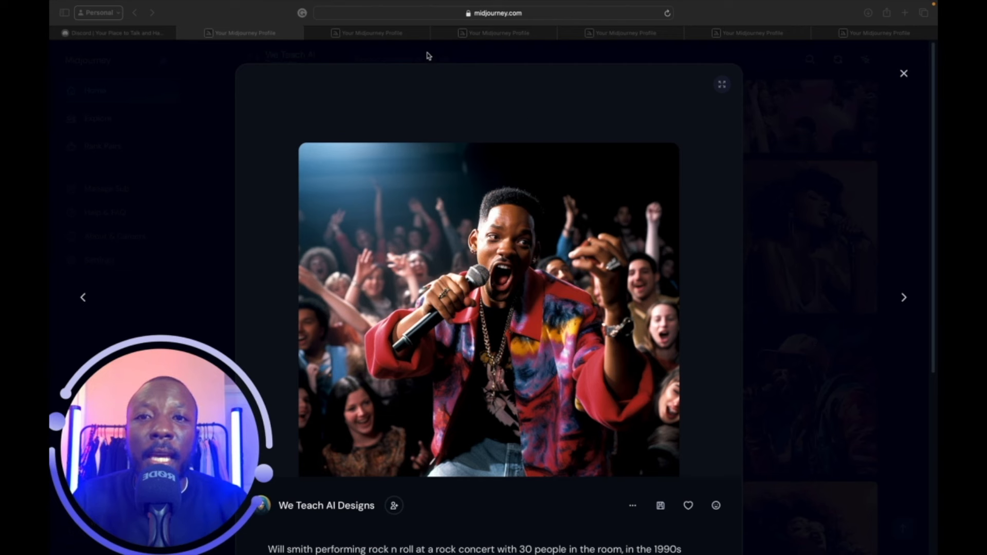
# View the Oprah punk concert, Tony Stark, lounge chair, Bronx girl and grandmother profile images.
pyautogui.click(405, 37)
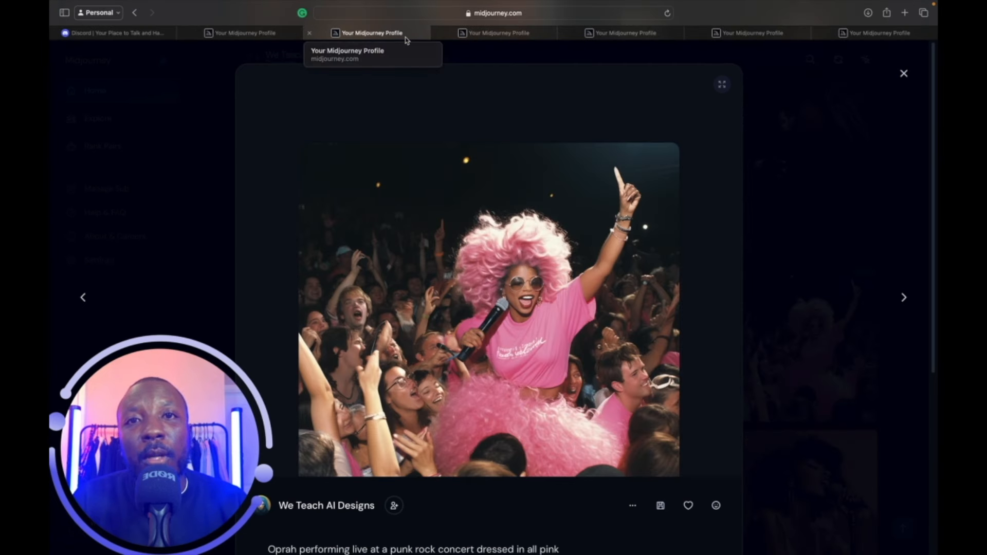
pyautogui.click(514, 33)
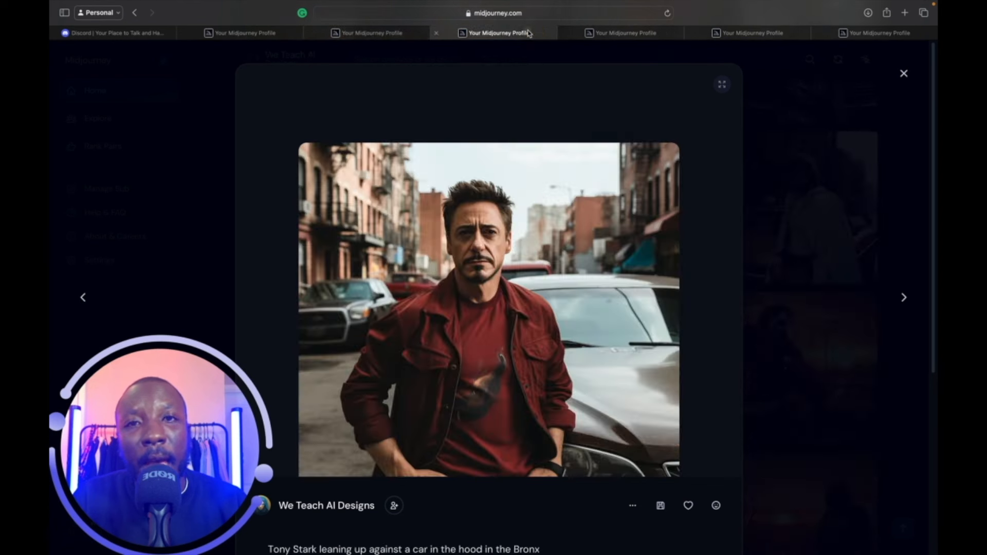
pyautogui.click(620, 35)
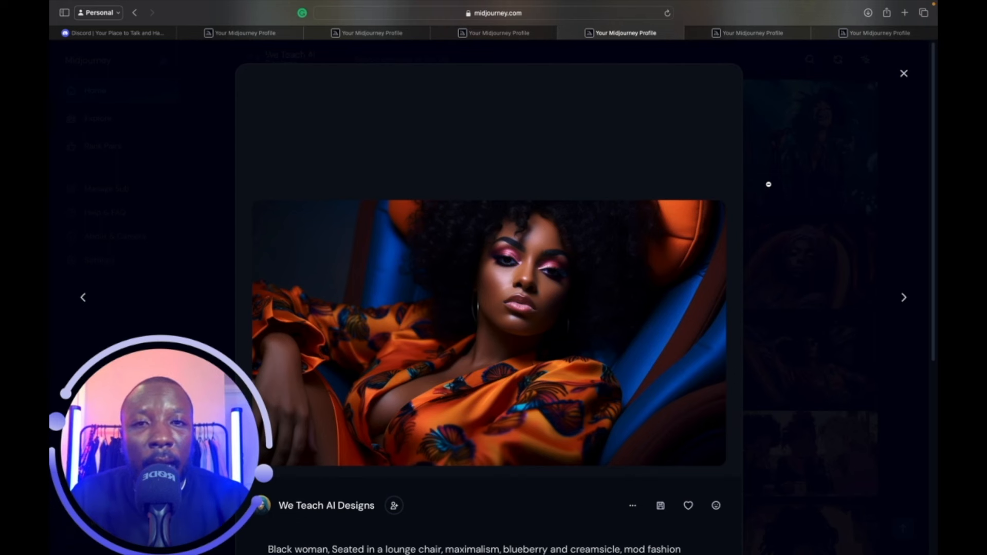
pyautogui.click(784, 35)
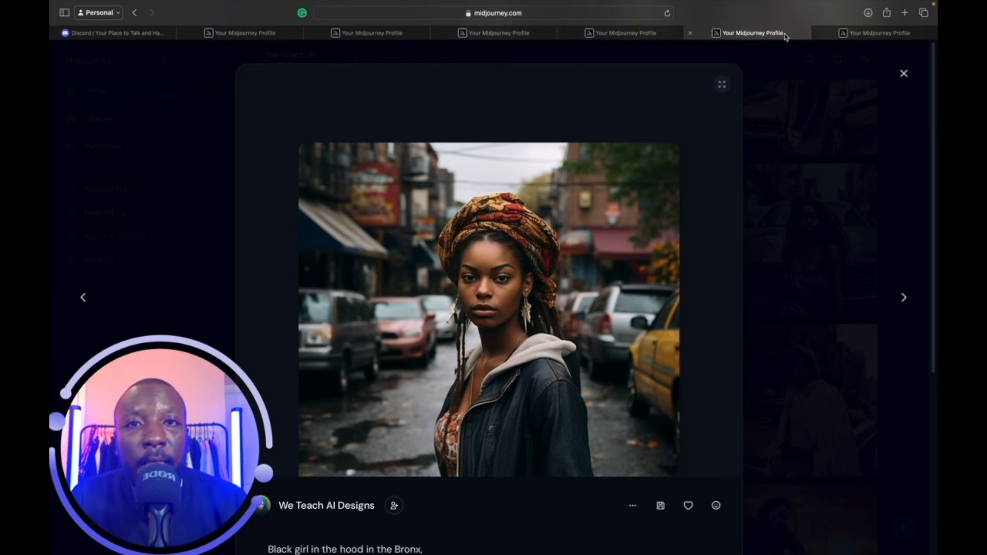
pyautogui.click(897, 35)
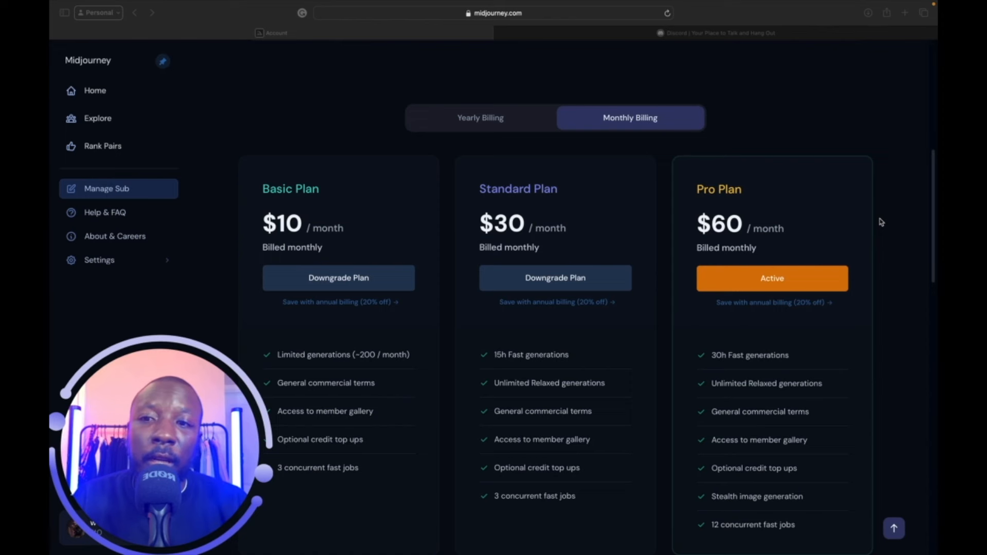
# Scroll through the Basic $10, Standard $30, Pro $60 and Mega $120 monthly plans.
pyautogui.scroll(-5, 866, 262)
pyautogui.scroll(-3, 864, 263)
pyautogui.scroll(8, 865, 264)
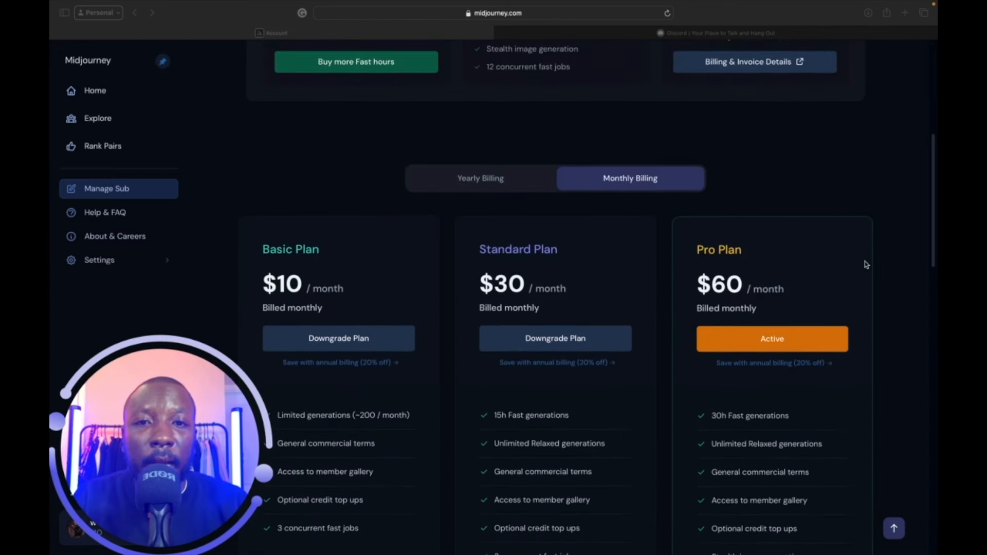
pyautogui.scroll(-1, 622, 178)
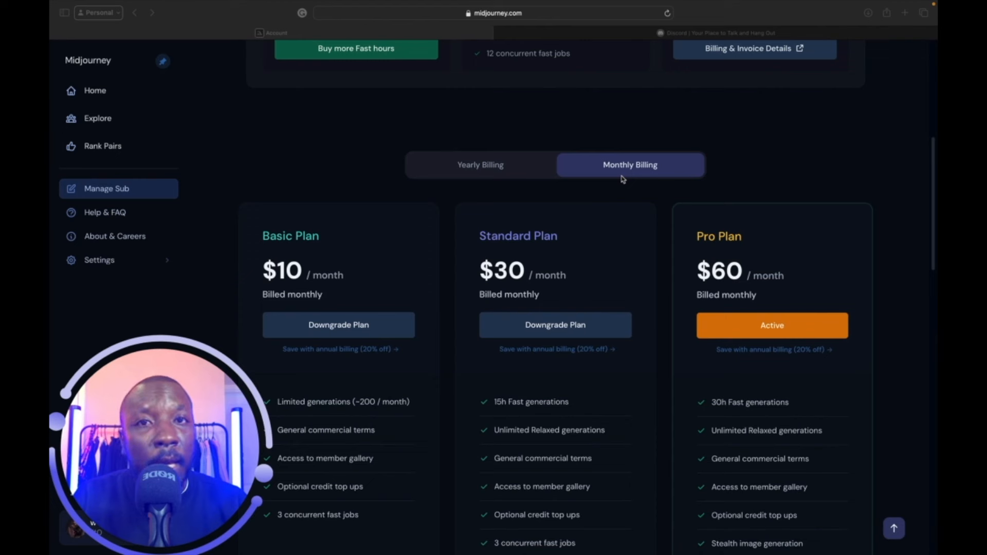
pyautogui.scroll(-2, 623, 178)
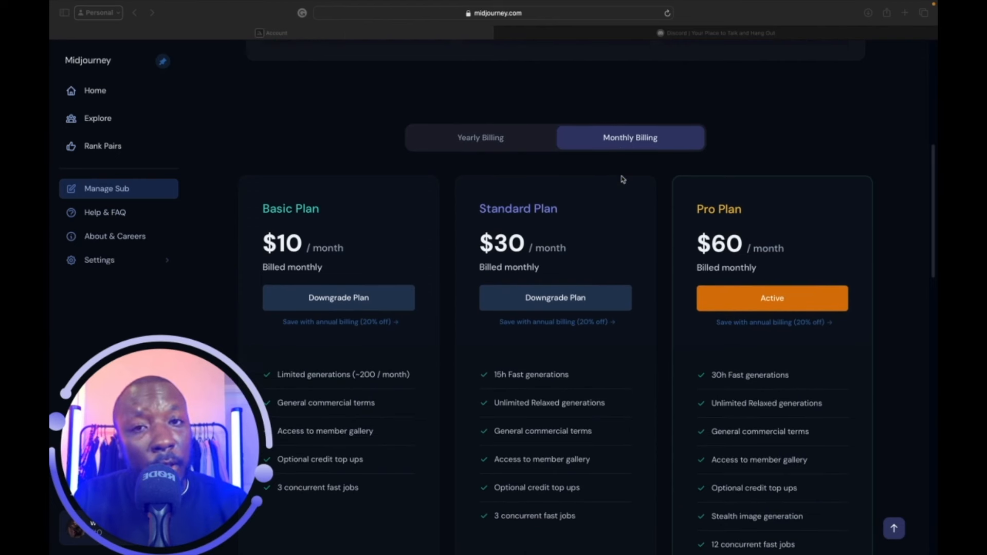
pyautogui.scroll(-1, 622, 179)
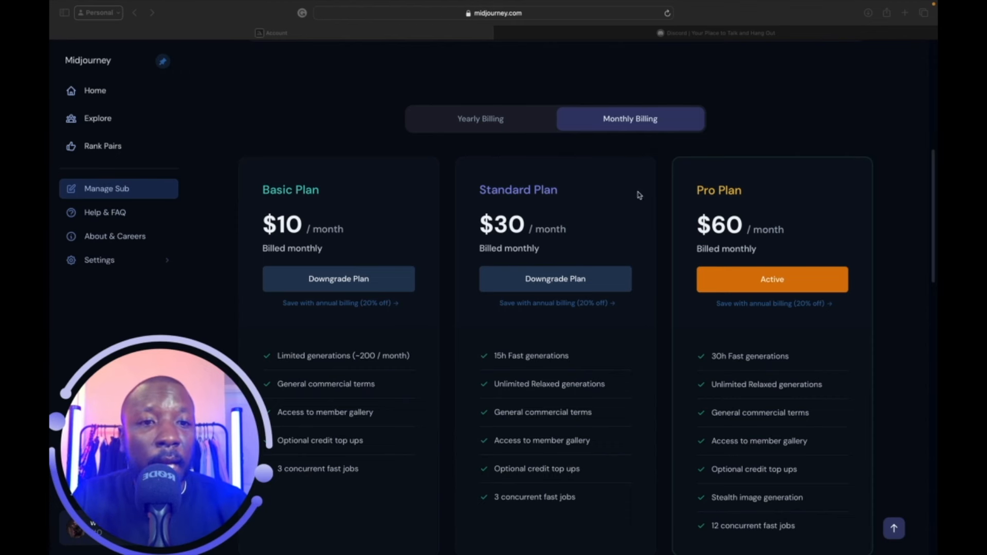
pyautogui.scroll(-1, 721, 218)
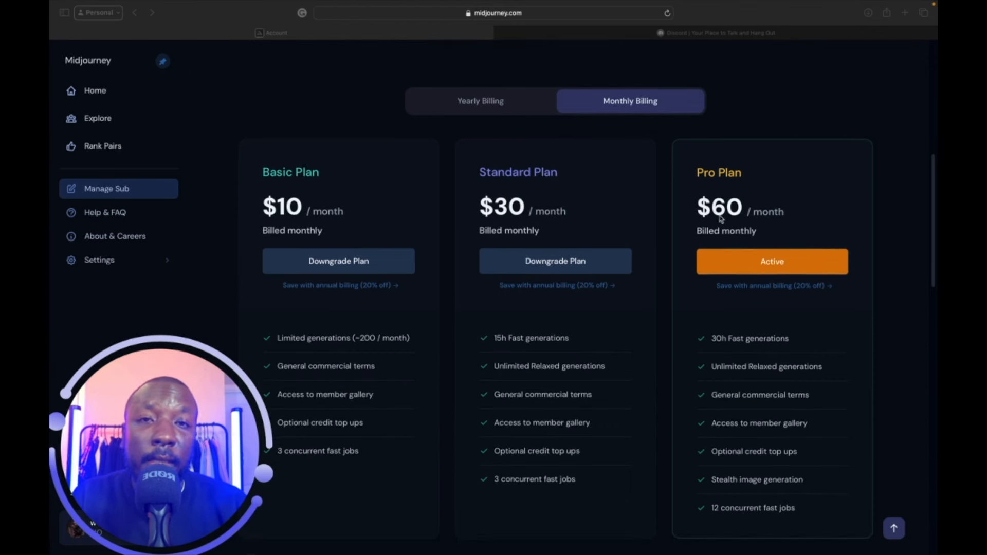
pyautogui.scroll(-2, 721, 218)
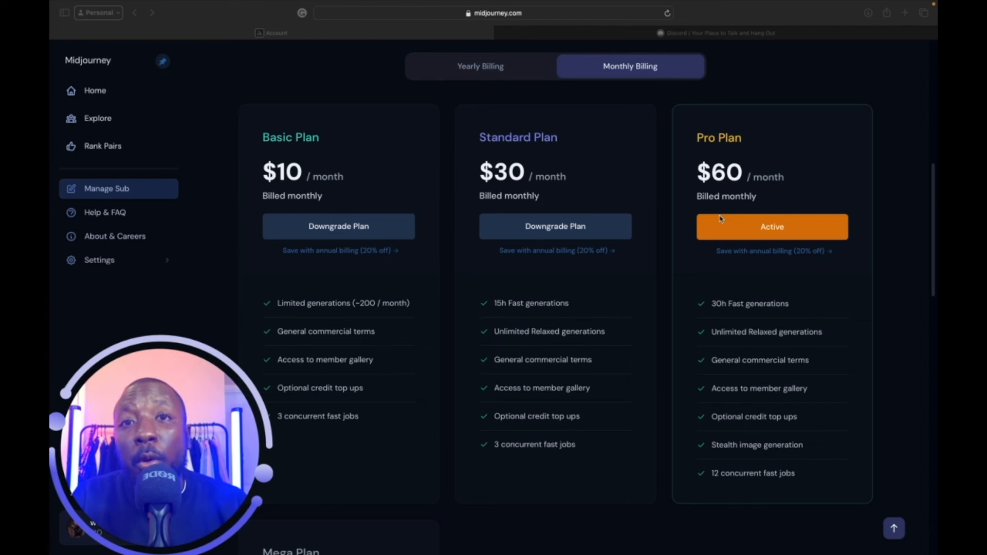
pyautogui.scroll(1, 720, 218)
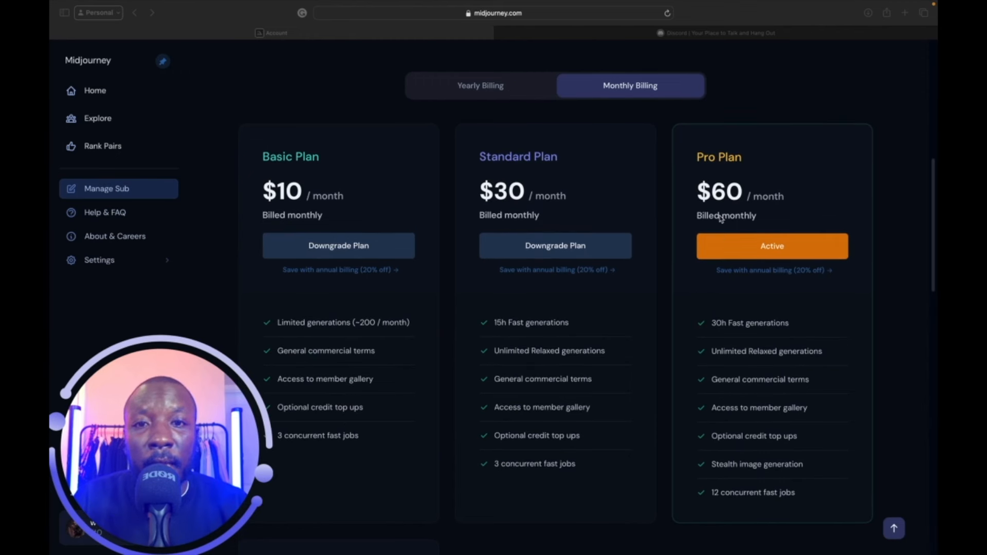
pyautogui.scroll(-5, 721, 219)
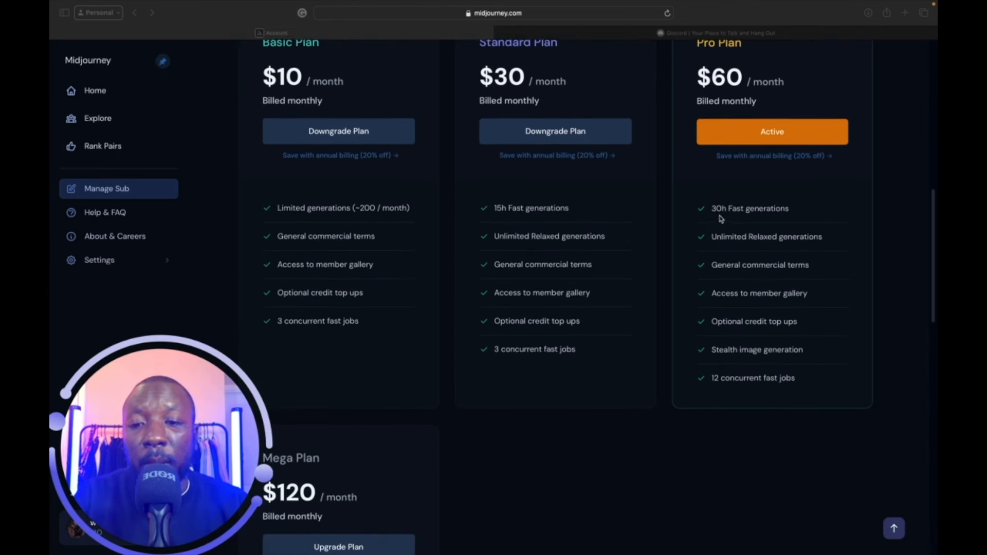
pyautogui.scroll(-8, 720, 218)
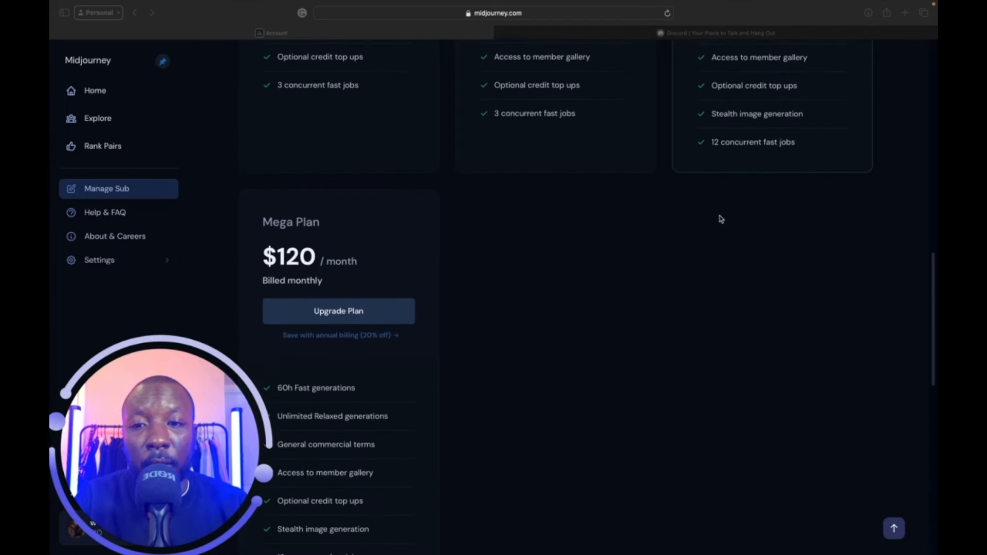
pyautogui.scroll(-1, 720, 218)
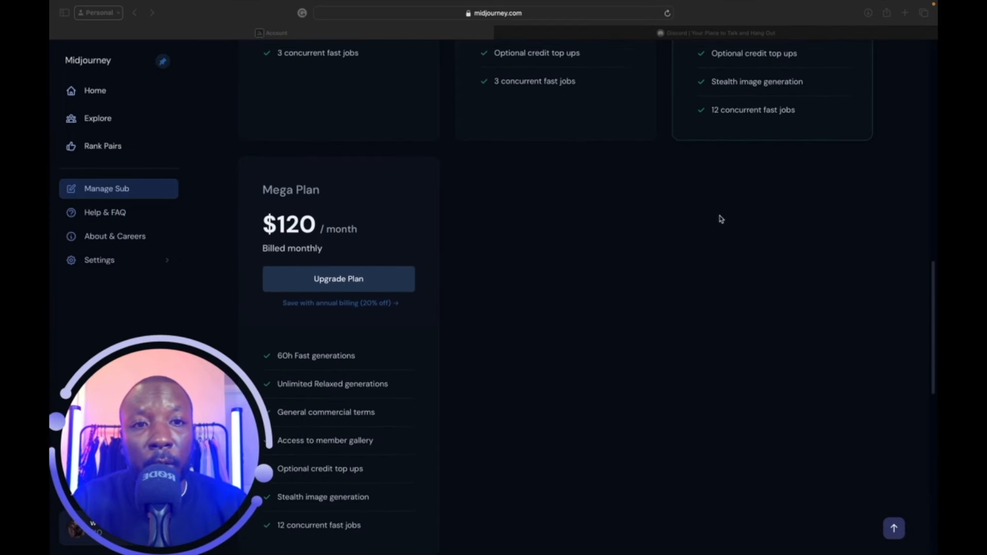
pyautogui.scroll(6, 720, 218)
pyautogui.scroll(3, 721, 218)
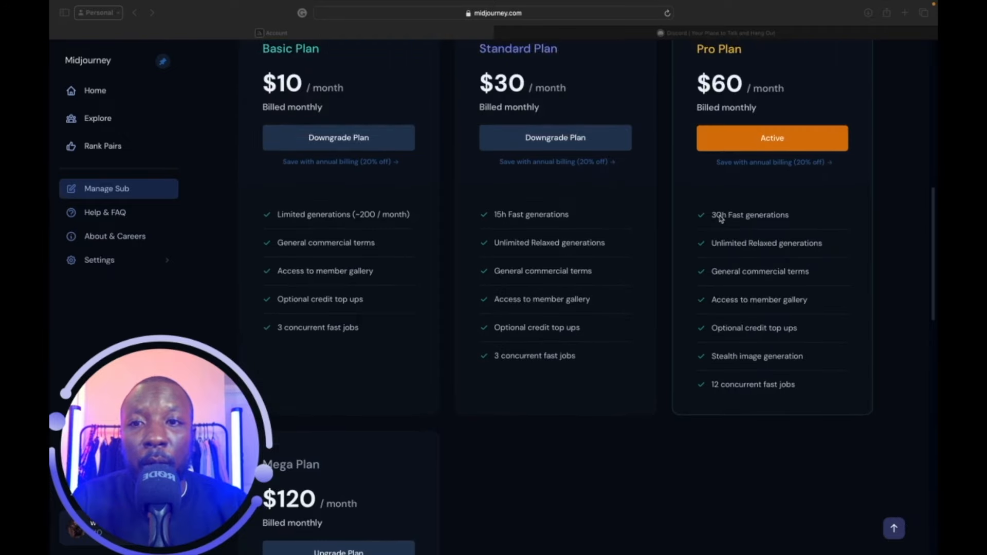
pyautogui.scroll(1, 720, 219)
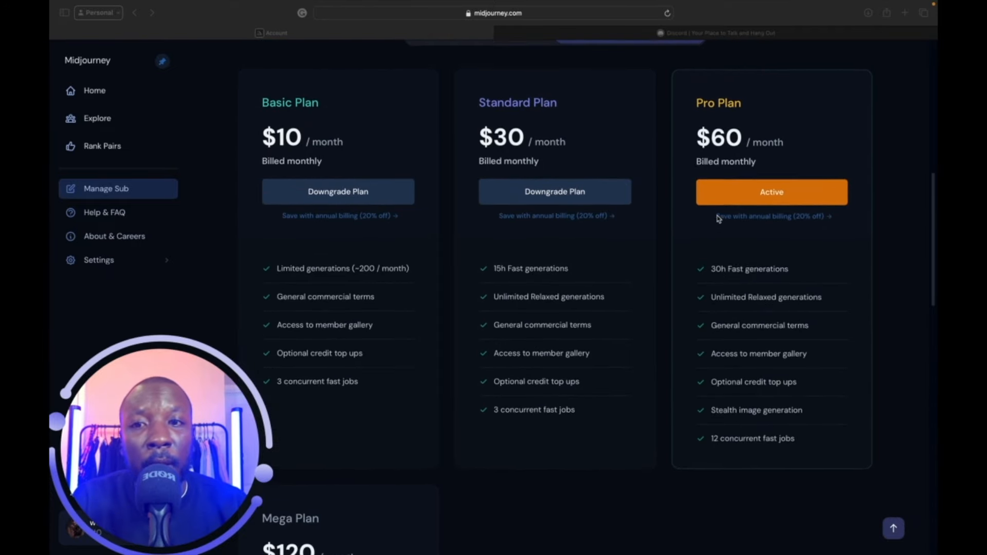
pyautogui.scroll(1, 717, 217)
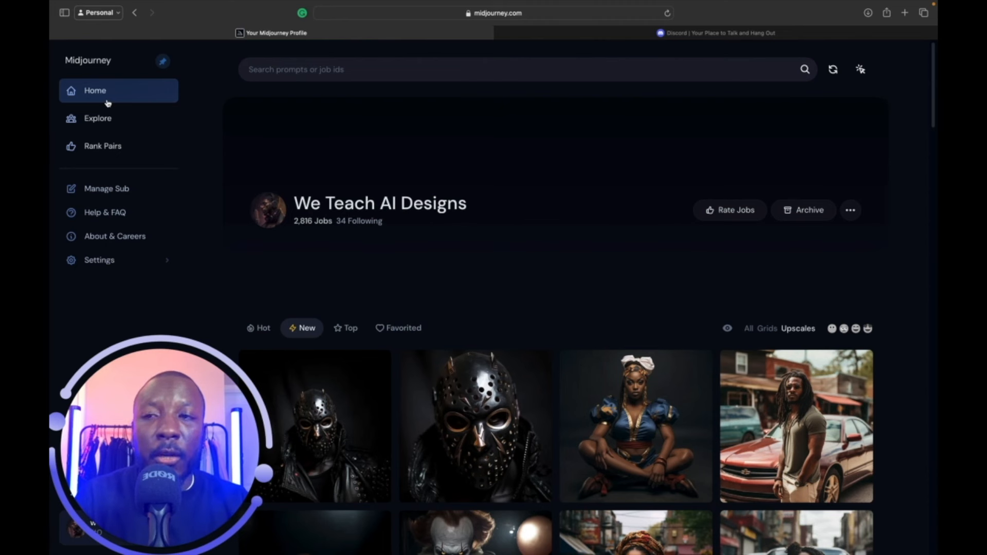
# Browse the Community Feed, return to the profile home, then switch to the Discord tab.
pyautogui.click(103, 122)
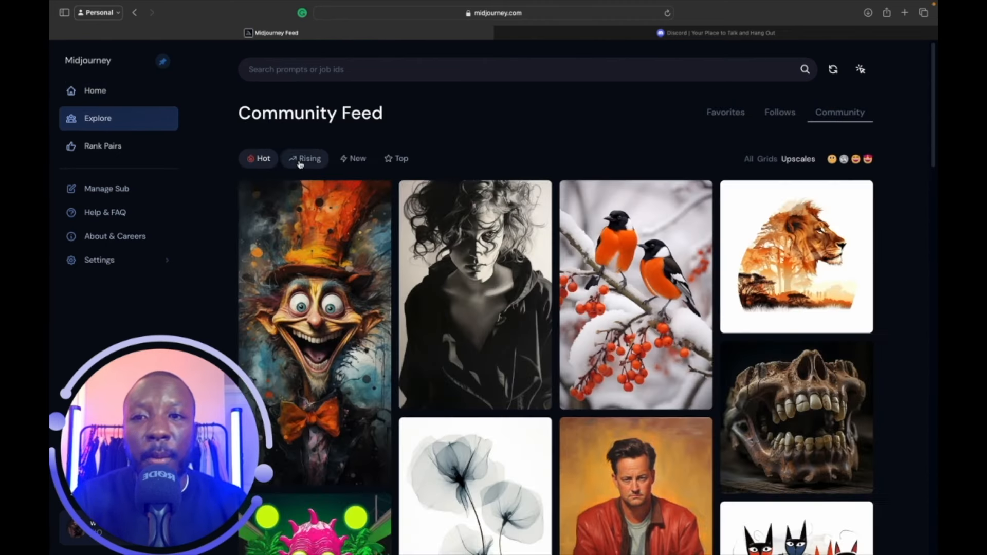
pyautogui.scroll(-10, 465, 371)
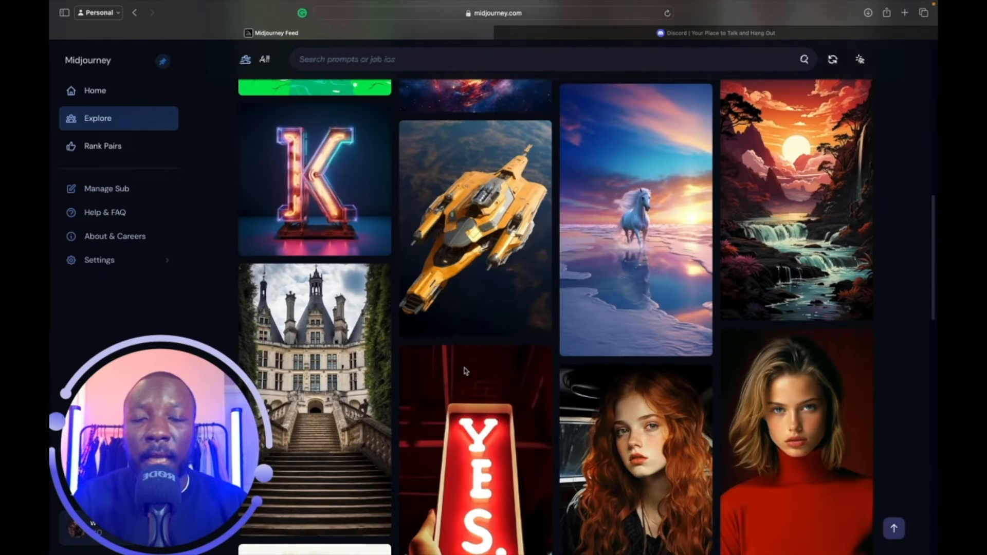
pyautogui.scroll(-10, 465, 372)
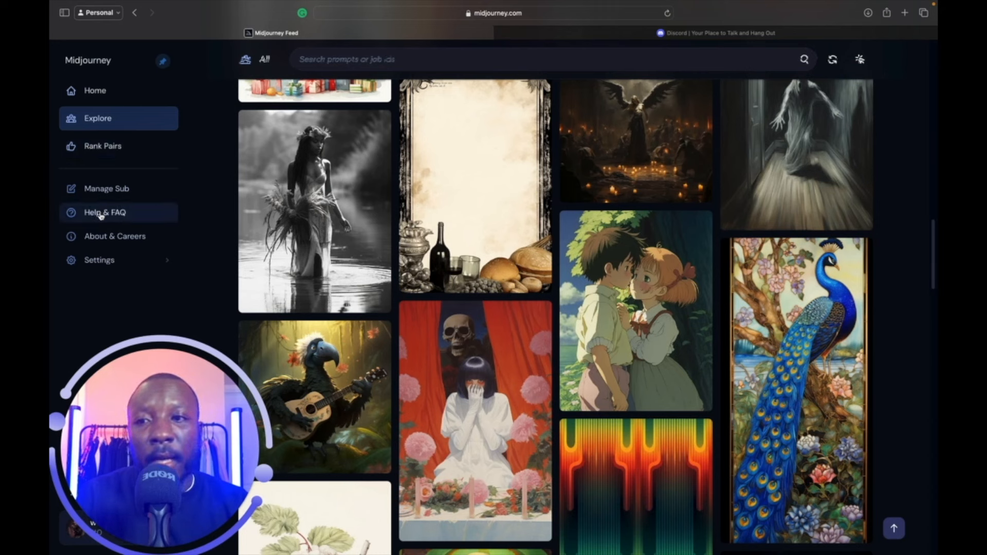
pyautogui.click(110, 98)
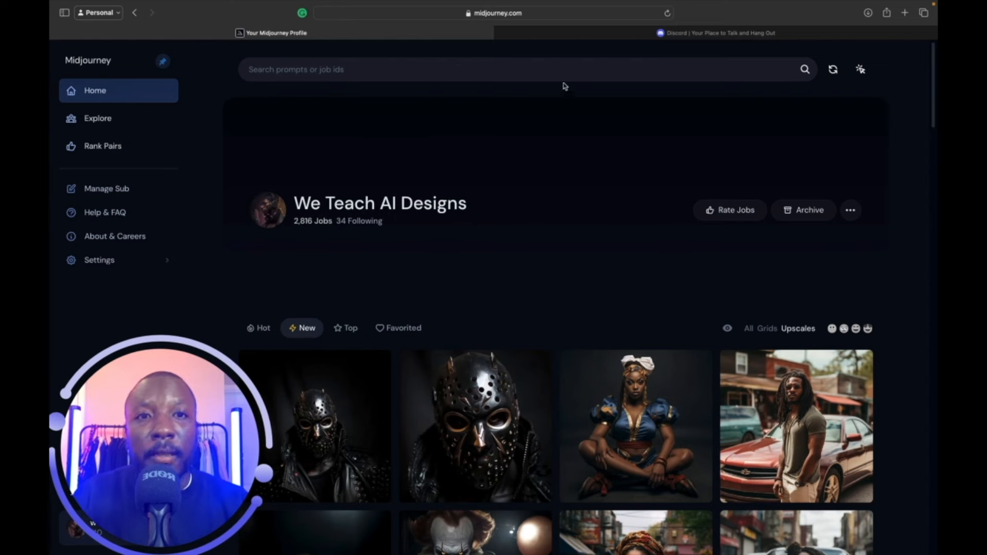
pyautogui.click(608, 34)
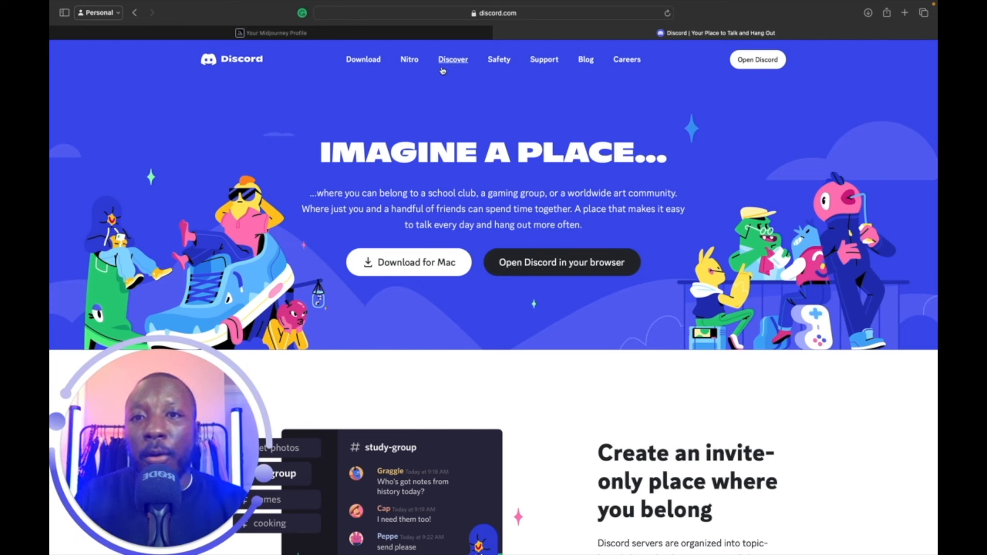
# Launch Discord's web app and land on its Friends page with four friends online.
pyautogui.click(566, 267)
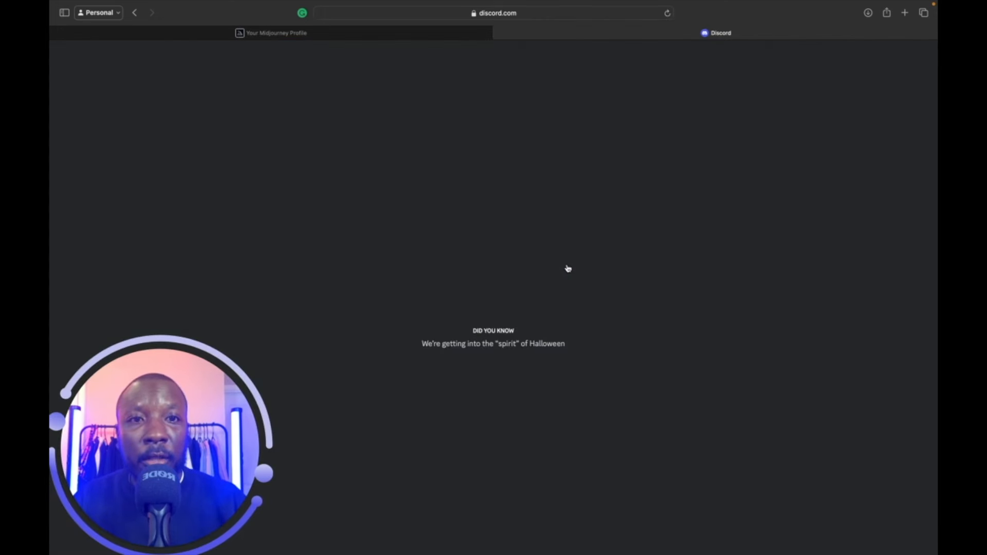
pyautogui.click(408, 34)
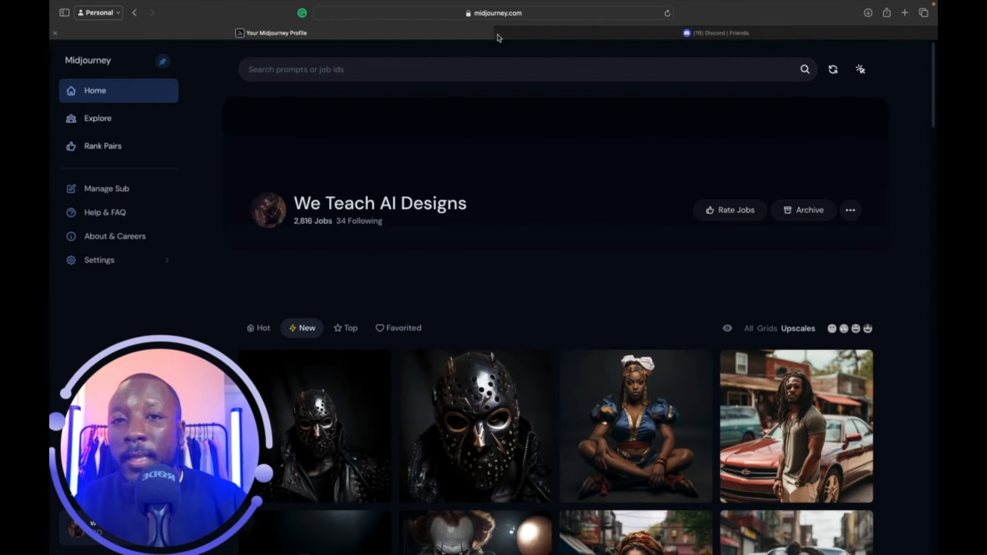
pyautogui.click(552, 36)
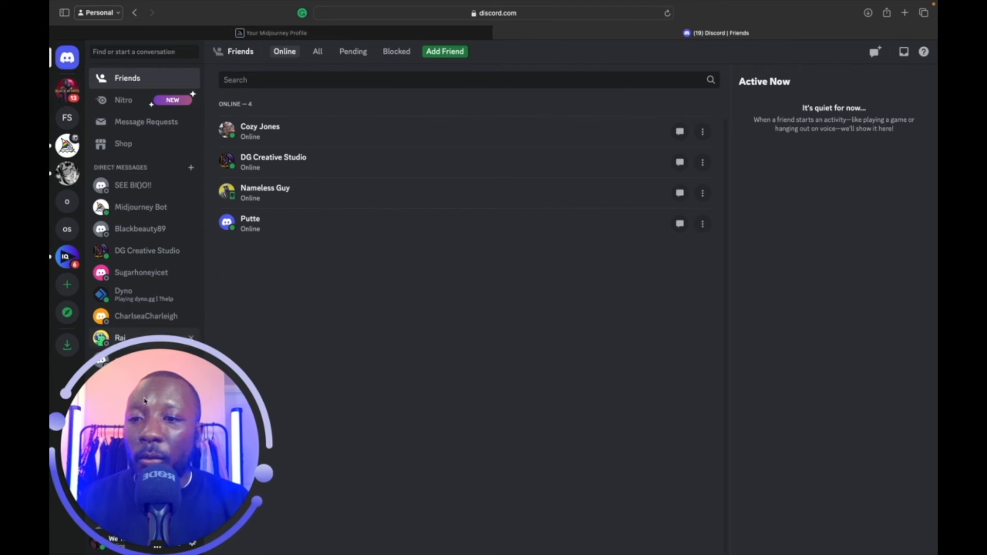
pyautogui.moveTo(145, 401); pyautogui.dragTo(638, 342)
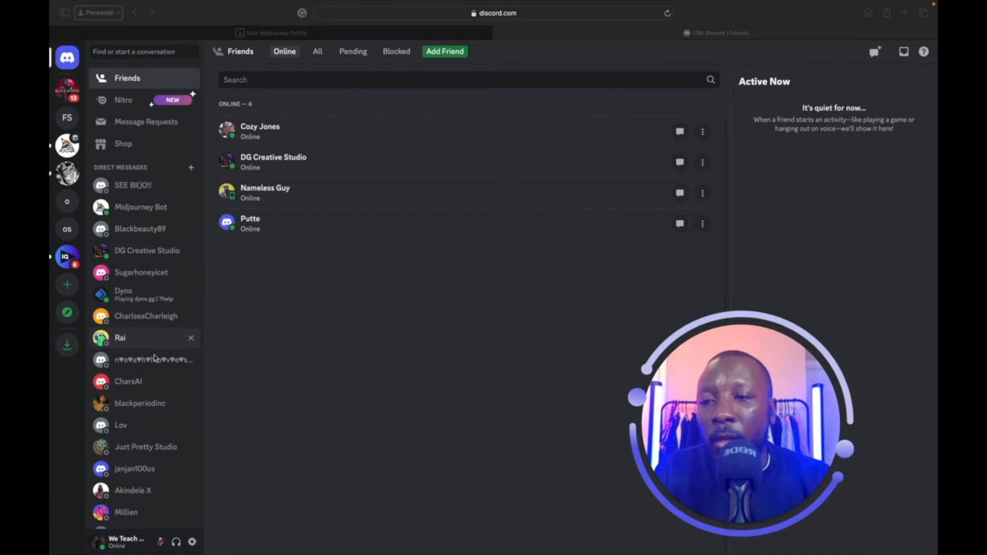
pyautogui.click(73, 154)
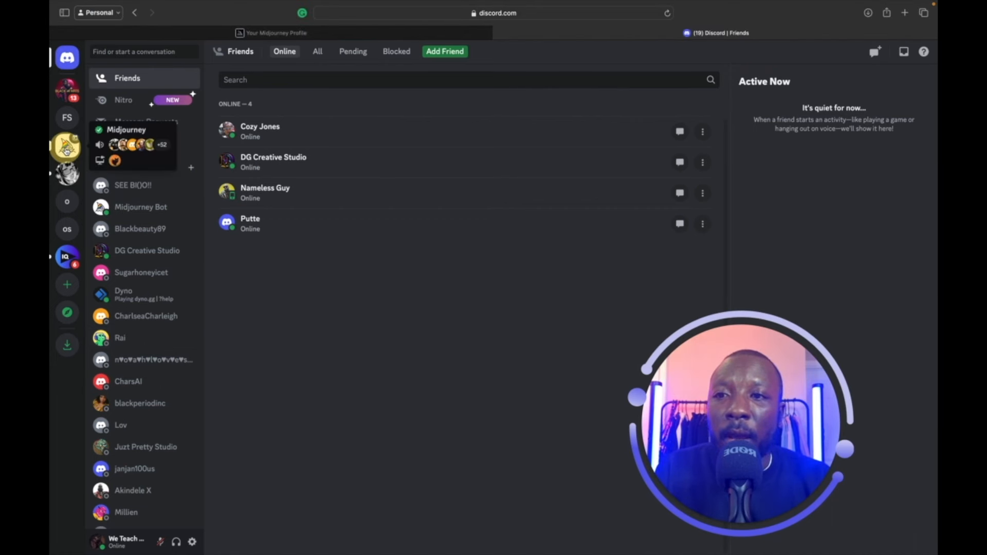
# Open the Midjourney server and go to #newbies-100 under Newcomer Rooms 2.
pyautogui.click(66, 147)
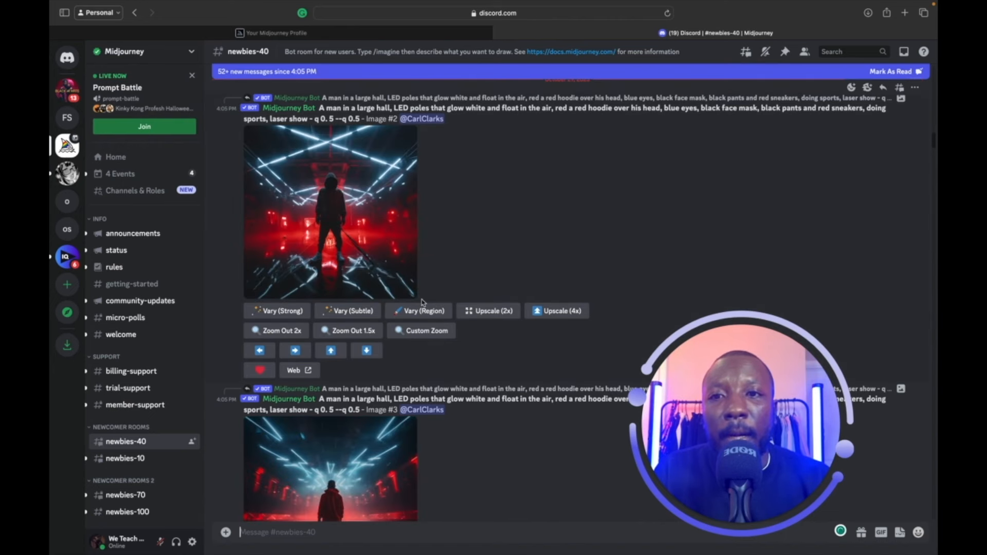
pyautogui.scroll(-4, 422, 302)
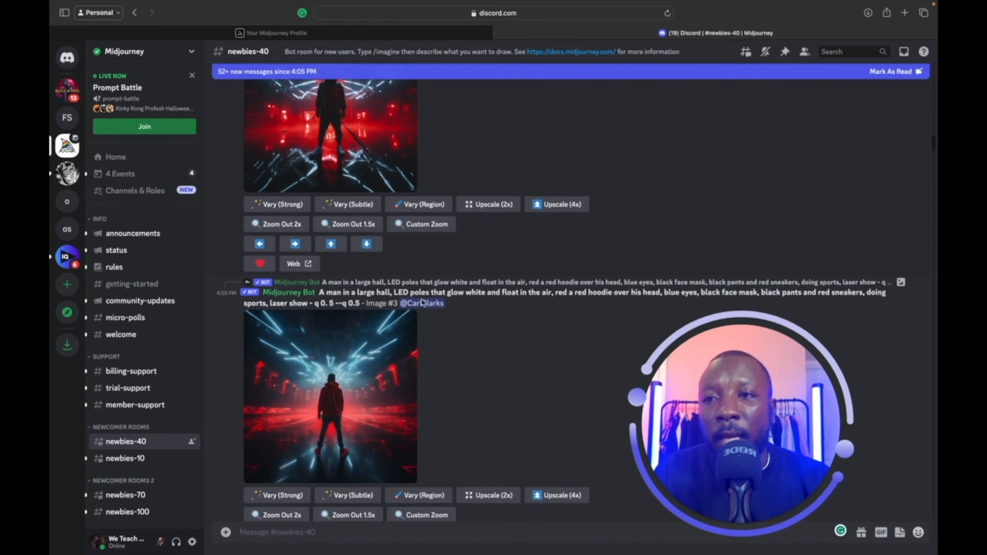
pyautogui.scroll(-2, 423, 303)
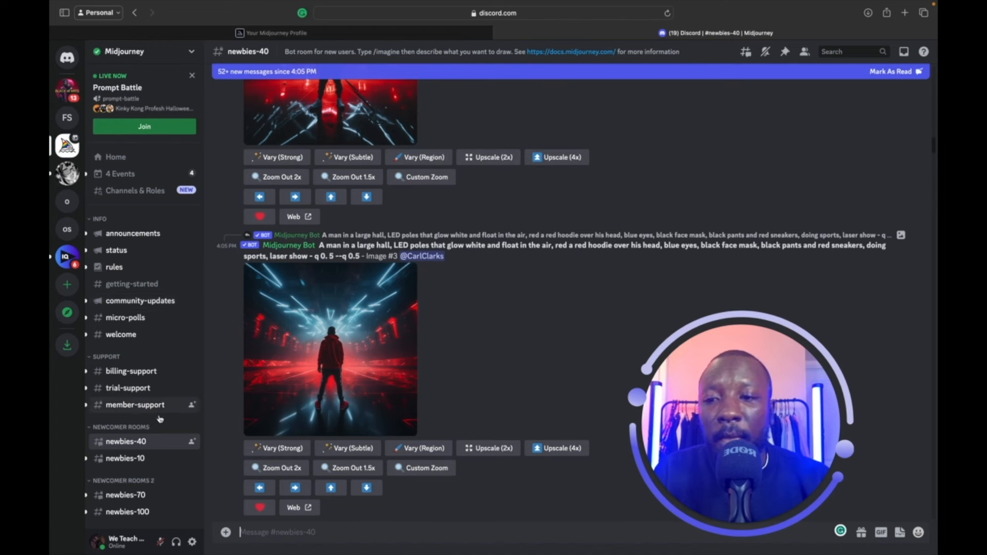
pyautogui.scroll(-5, 153, 314)
pyautogui.moveTo(157, 329)
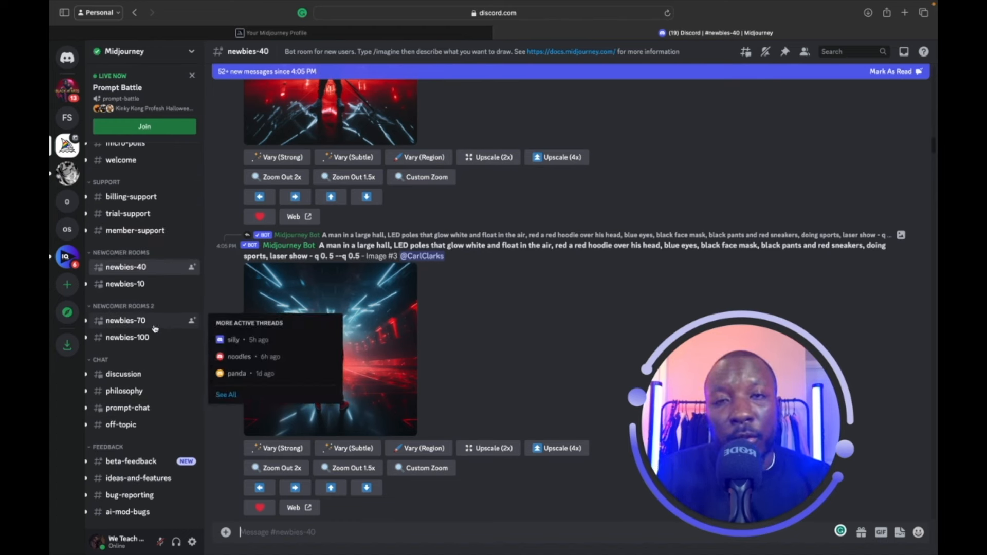
pyautogui.moveTo(154, 273)
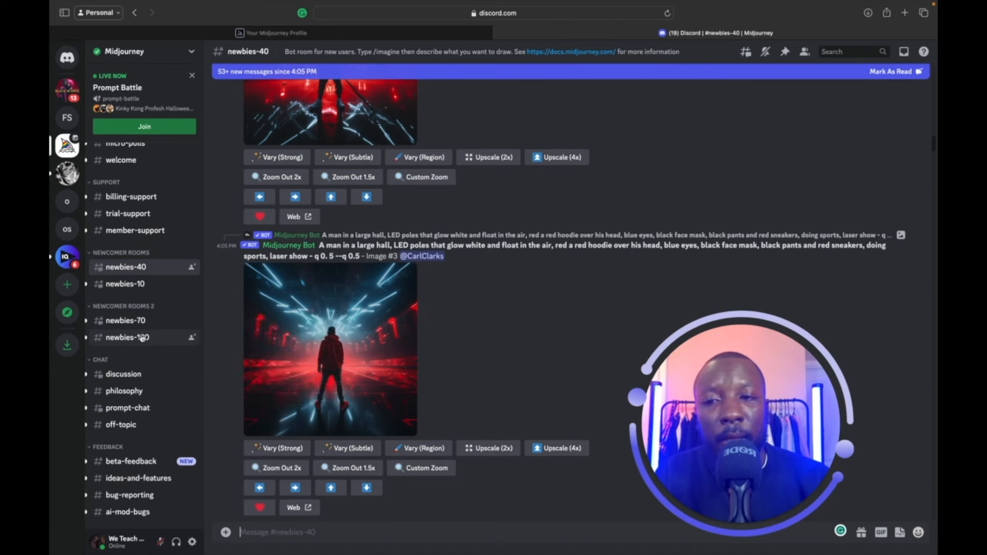
pyautogui.click(152, 270)
pyautogui.scroll(-2, 398, 278)
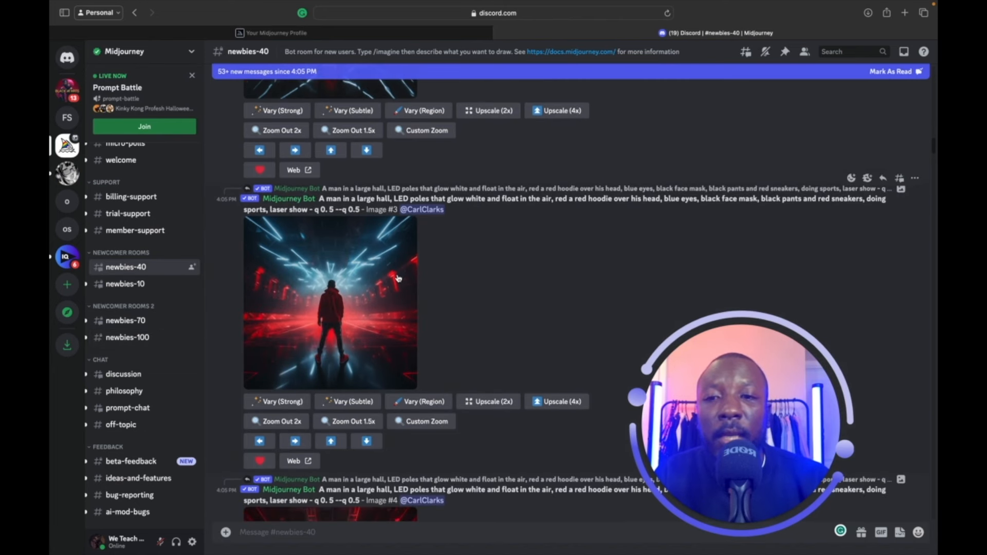
pyautogui.click(135, 337)
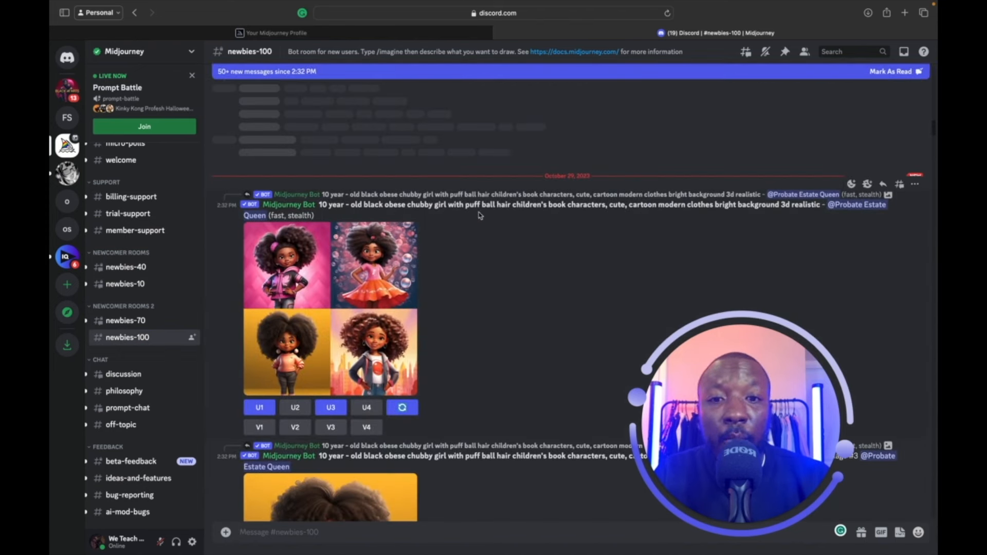
# Scroll through the Midjourney Bot image grids in #newbies-100.
pyautogui.scroll(-5, 485, 215)
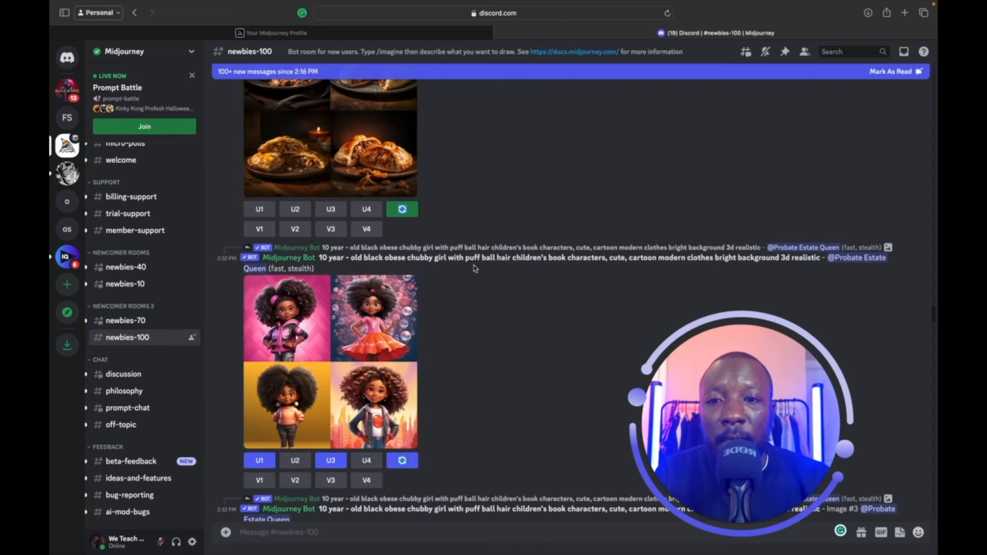
pyautogui.scroll(4, 475, 269)
pyautogui.scroll(-11, 475, 269)
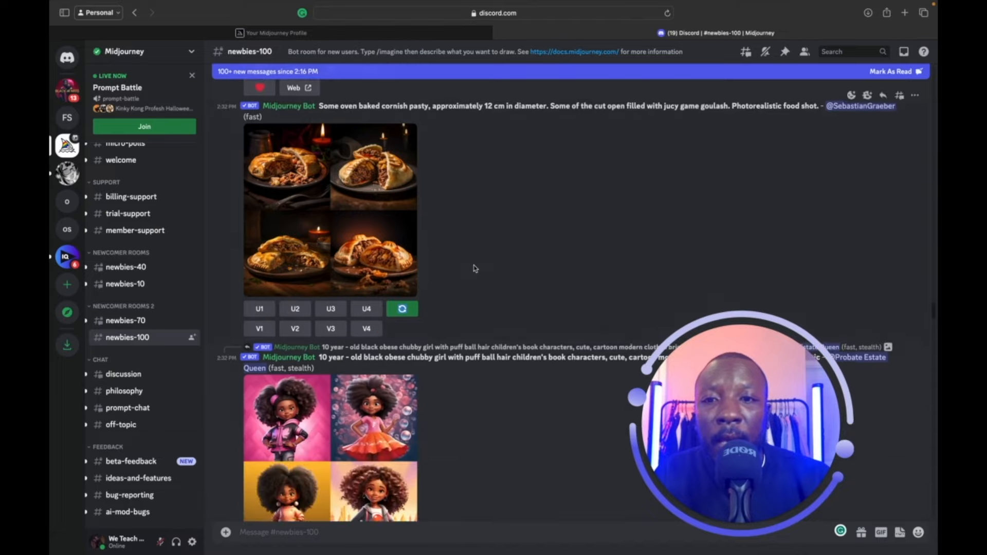
pyautogui.scroll(-3, 475, 269)
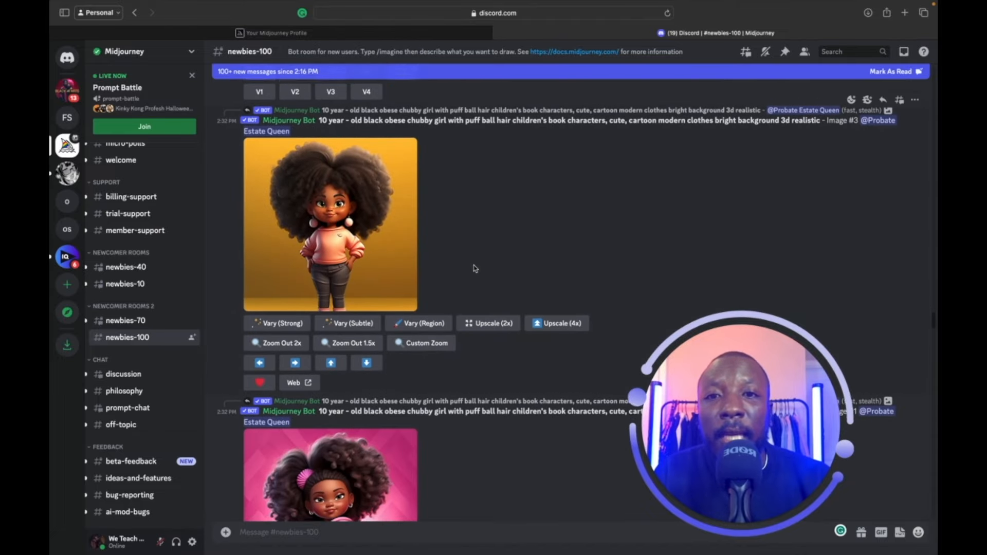
pyautogui.scroll(-10, 475, 269)
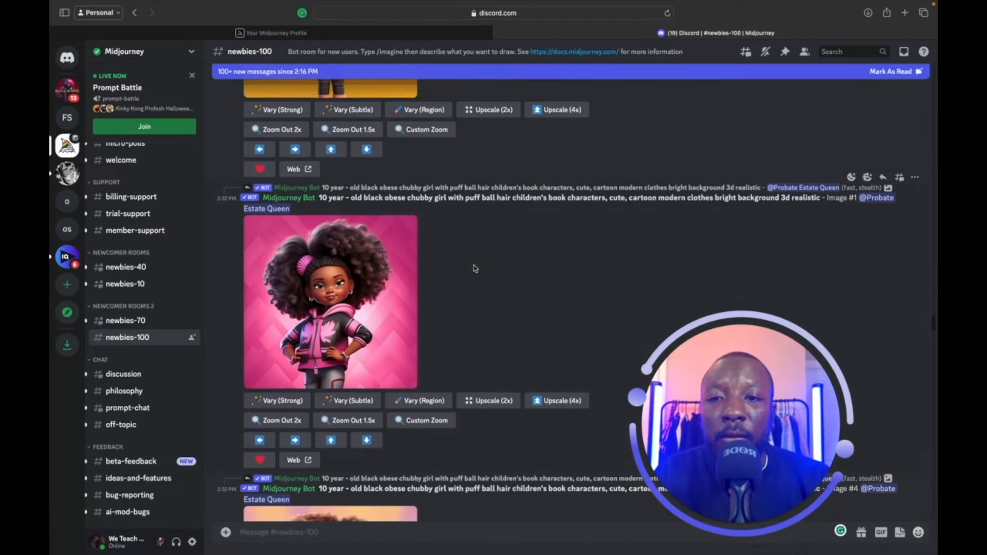
pyautogui.scroll(-9, 475, 269)
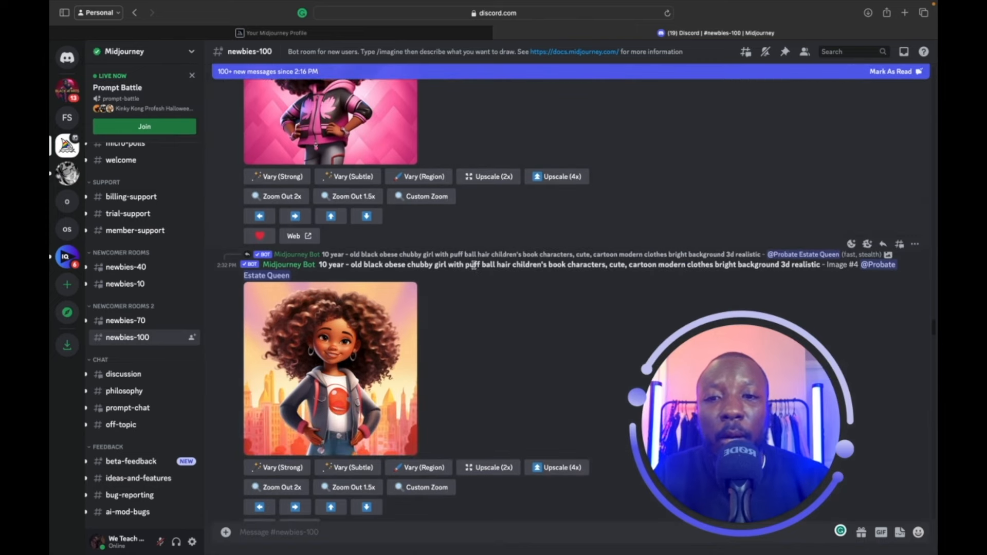
pyautogui.scroll(-2, 474, 265)
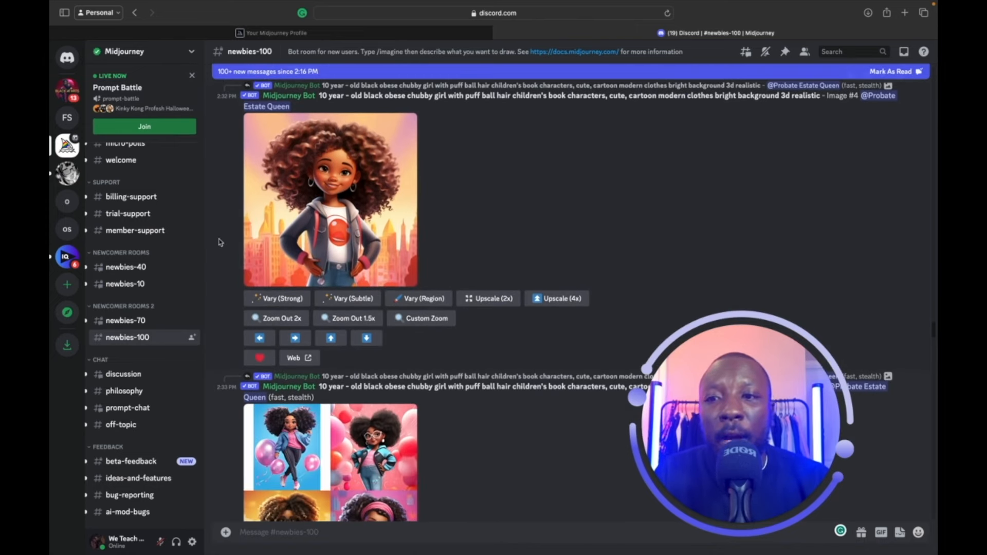
pyautogui.scroll(-7, 158, 410)
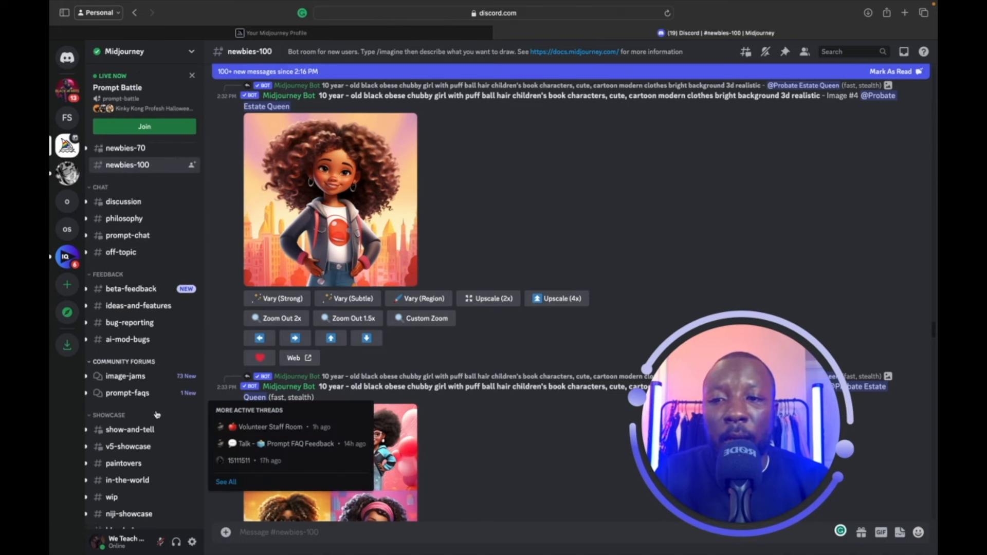
pyautogui.scroll(-1, 154, 406)
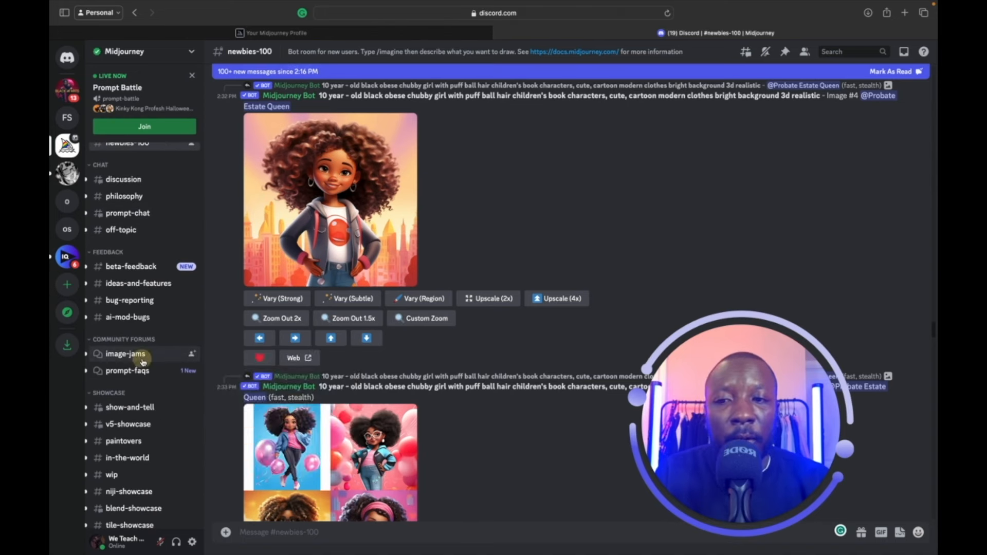
# Visit the image-jams forum and scroll through the show-and-tell channel.
pyautogui.click(143, 361)
pyautogui.click(137, 408)
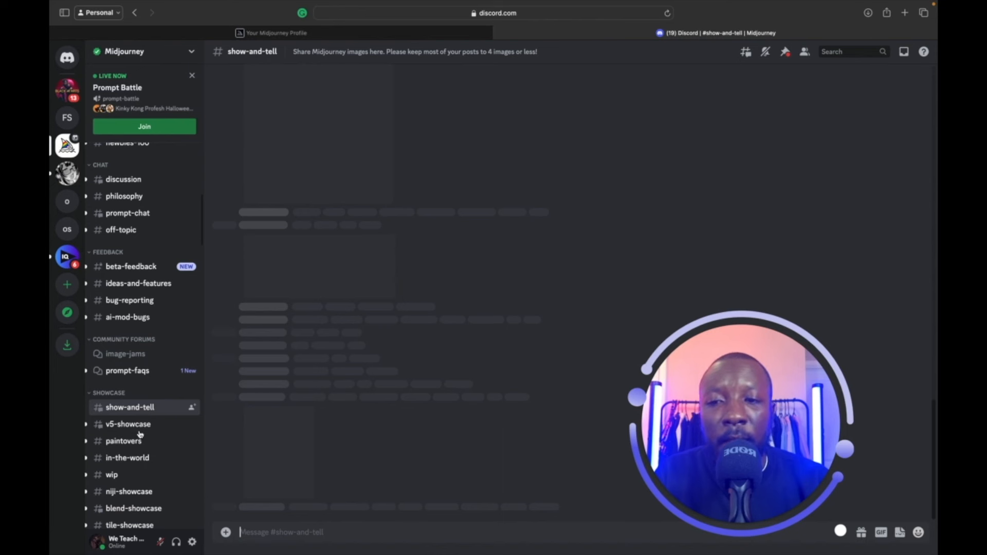
pyautogui.moveTo(140, 434)
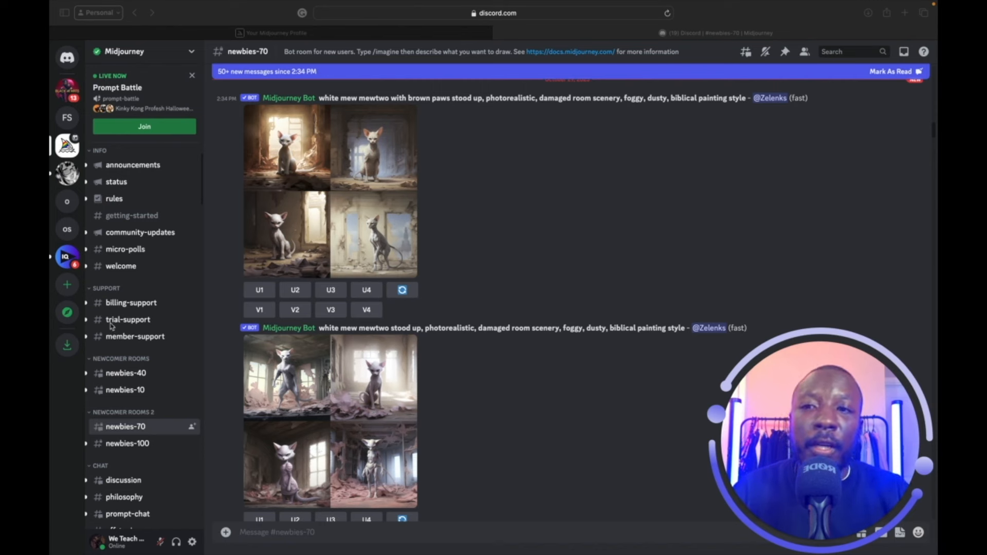
pyautogui.scroll(-5, 129, 375)
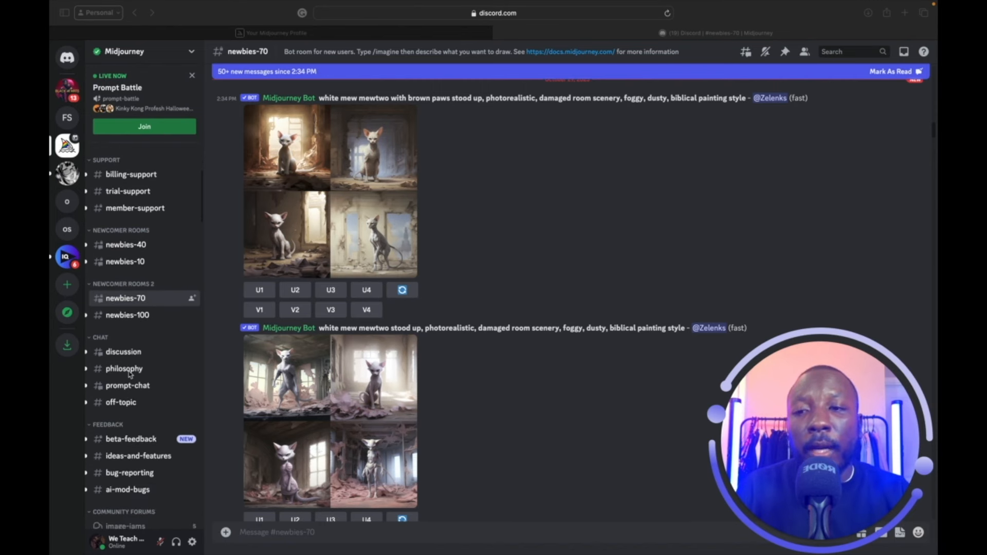
pyautogui.scroll(-2, 129, 375)
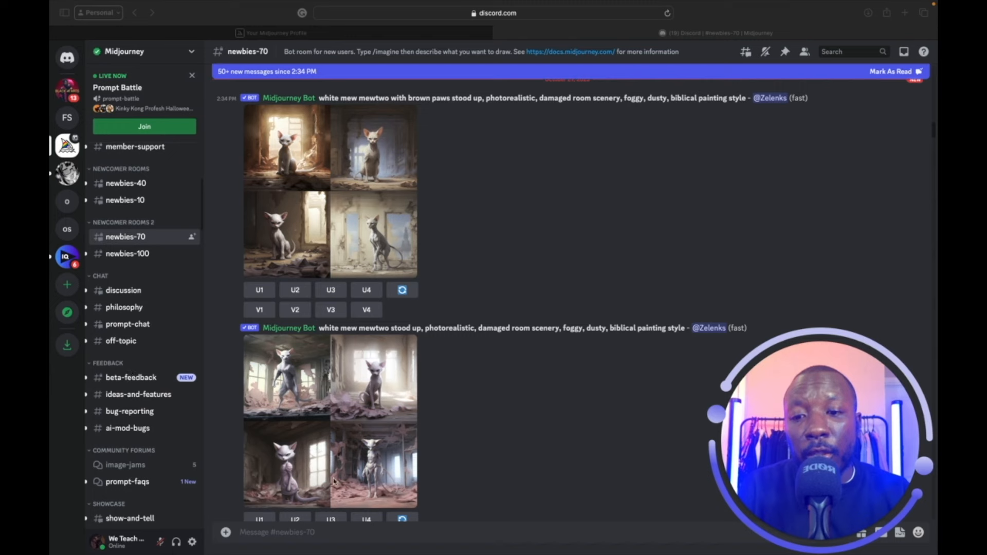
# Scroll #newbies-70 down to the newest Halloween candy basket and forest Mewtwo grids.
pyautogui.click(367, 538)
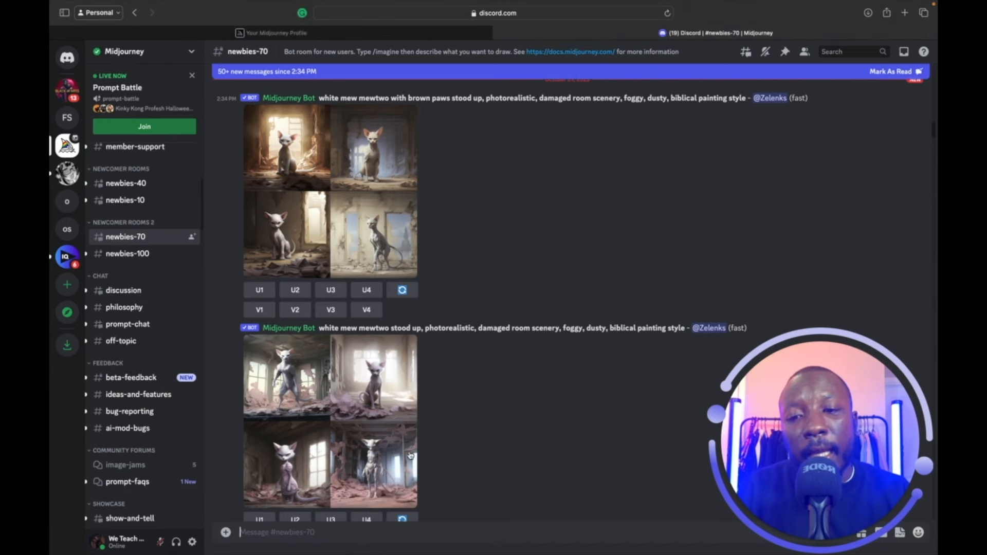
pyautogui.scroll(-8, 417, 447)
pyautogui.scroll(-7, 418, 445)
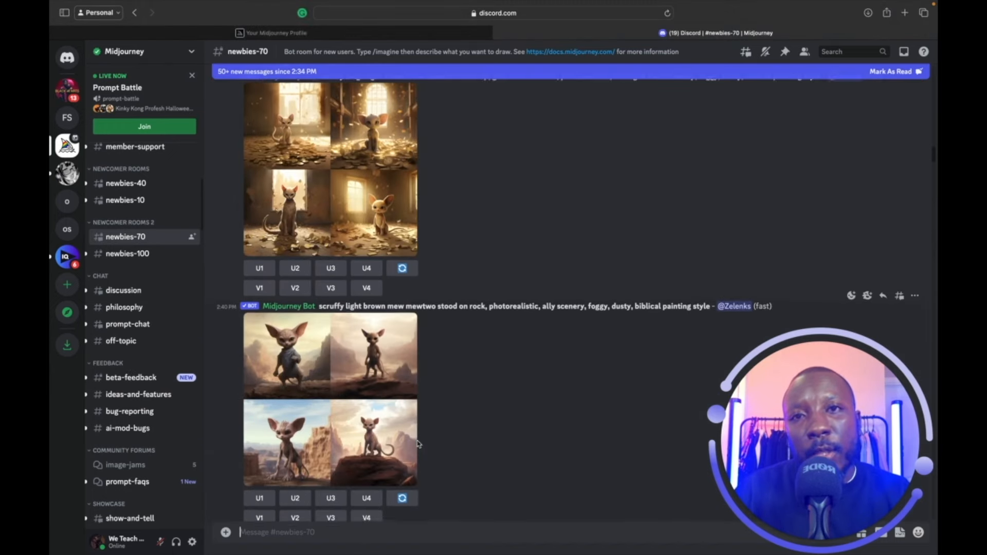
pyautogui.scroll(-3, 418, 444)
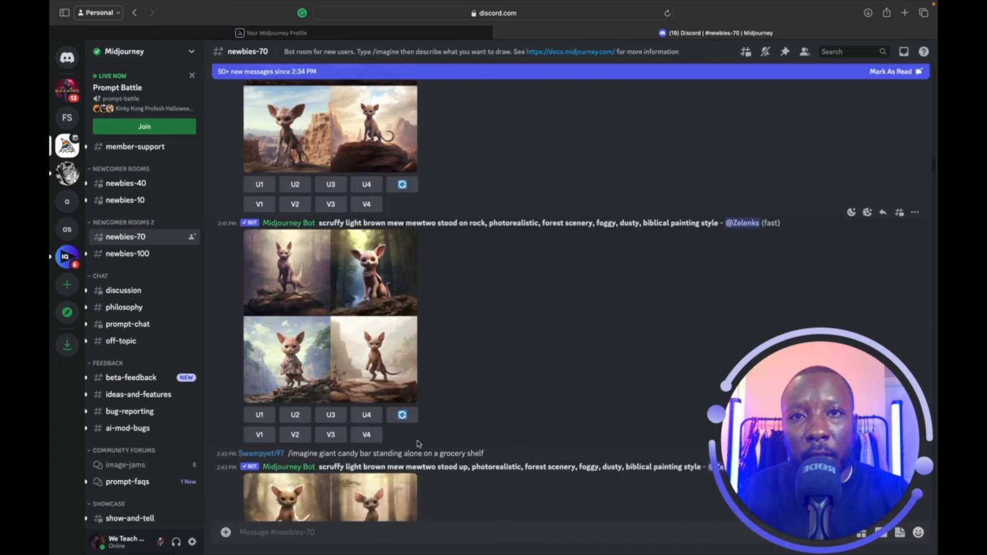
pyautogui.scroll(-13, 417, 440)
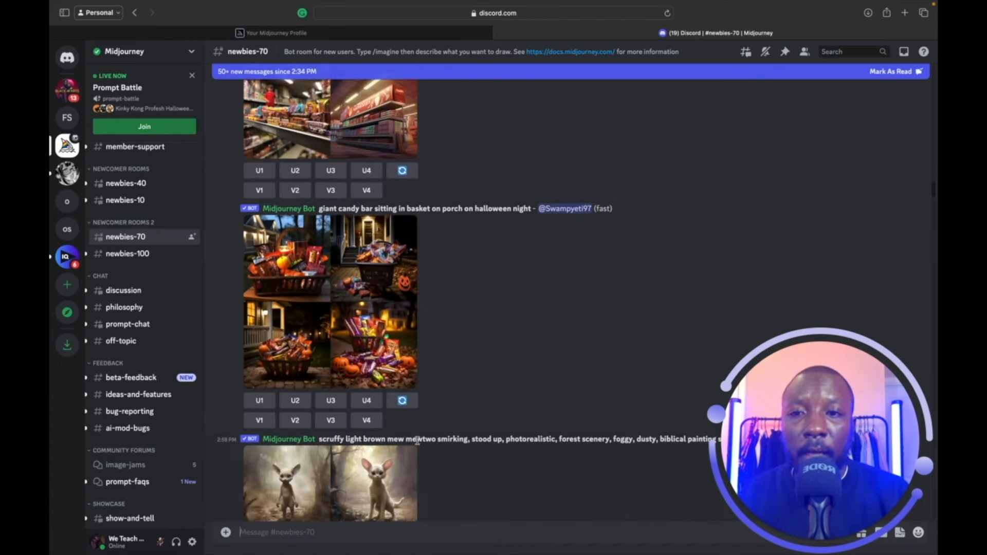
pyautogui.scroll(-1, 418, 441)
pyautogui.scroll(-1, 417, 445)
pyautogui.scroll(-2, 417, 444)
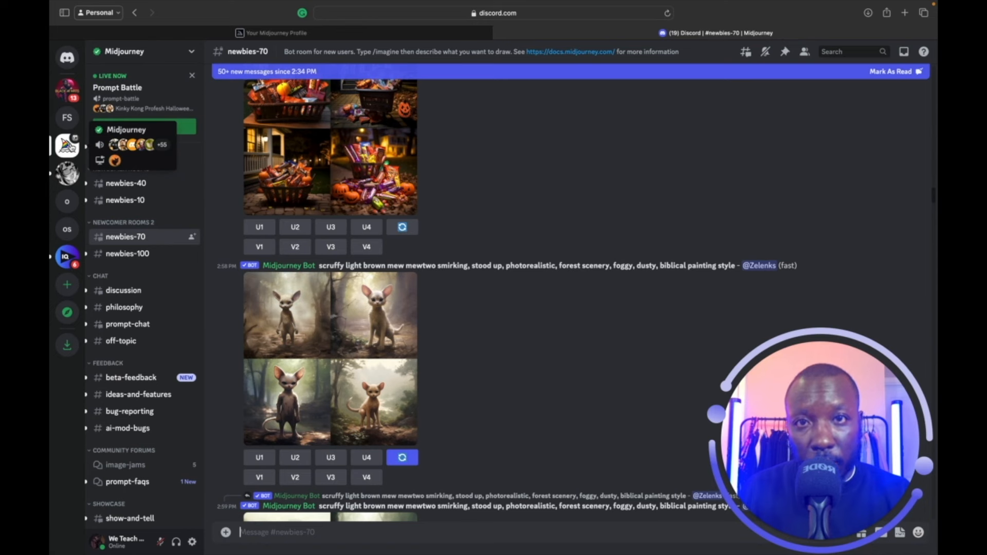
pyautogui.scroll(-2, 447, 101)
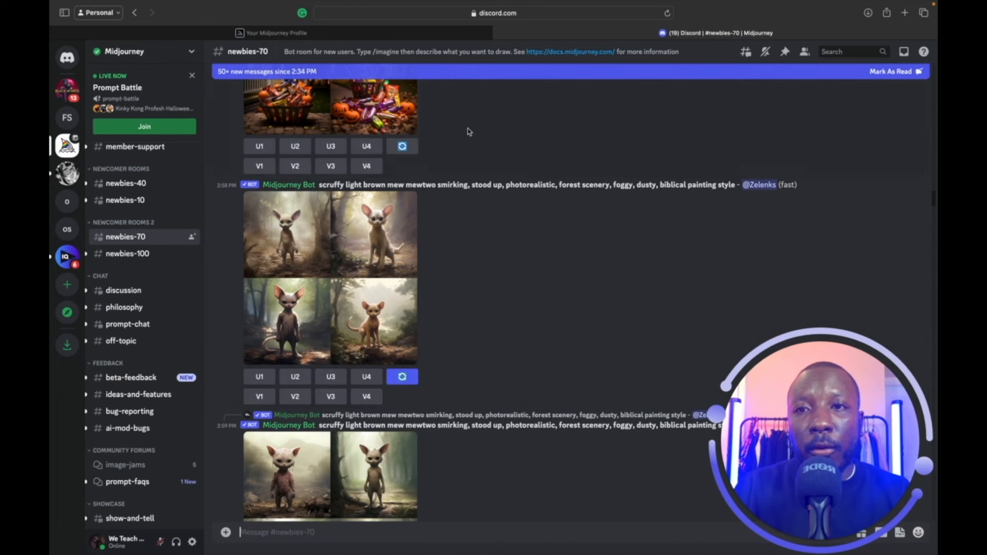
# Review the recent creations grid on the Midjourney profile page.
pyautogui.click(425, 39)
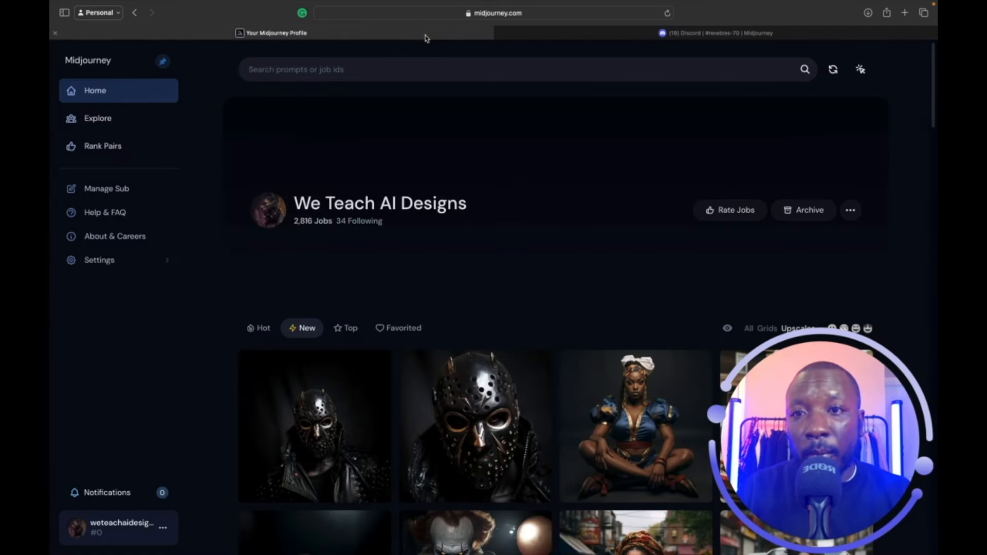
pyautogui.scroll(-10, 335, 291)
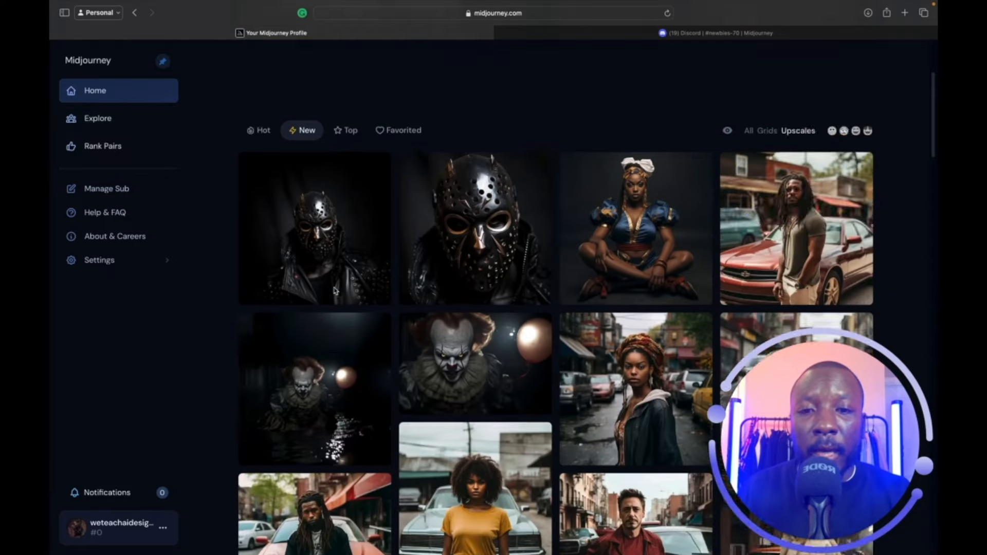
pyautogui.scroll(-5, 334, 291)
pyautogui.scroll(15, 256, 184)
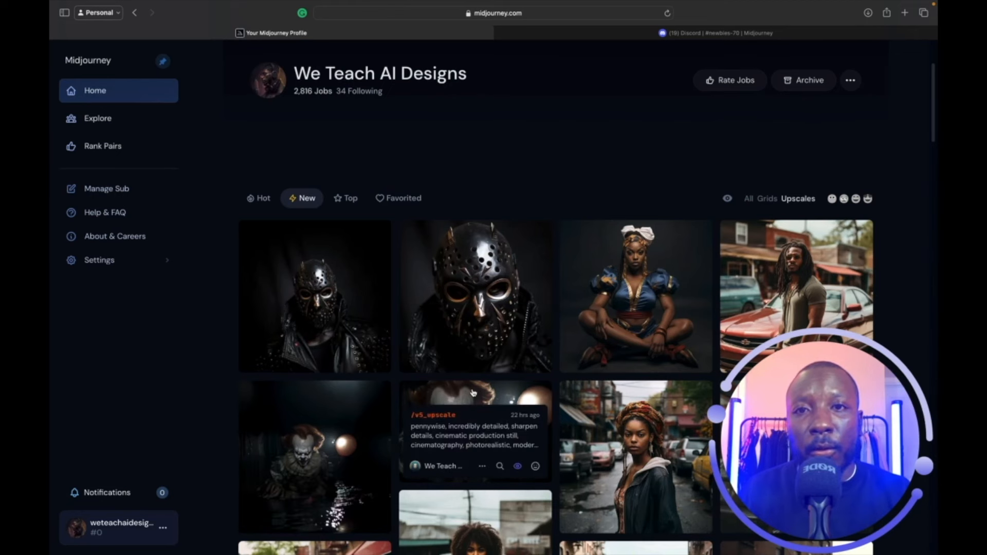
# Return to Discord's newbies-70 channel and select #weird-showcase in the sidebar.
pyautogui.click(624, 33)
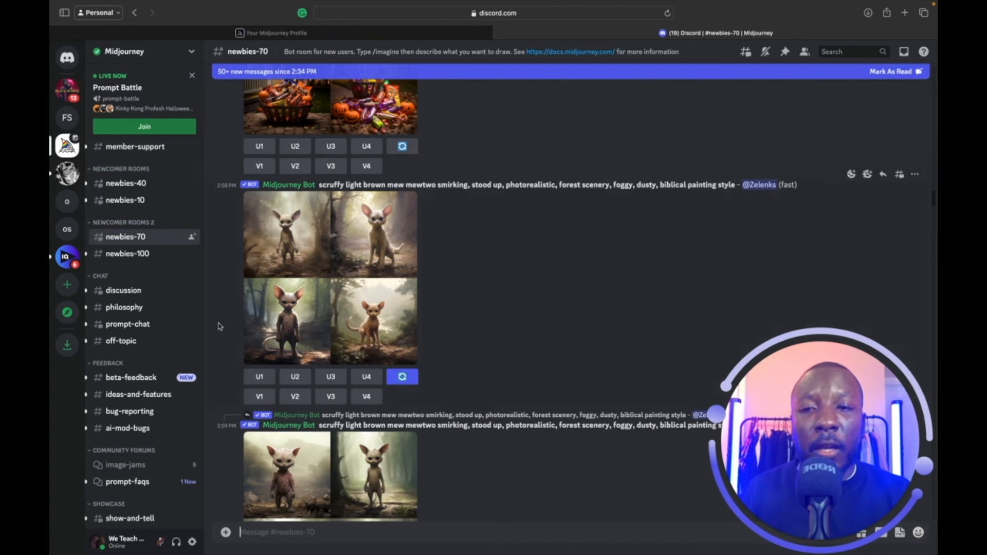
pyautogui.scroll(-5, 163, 410)
pyautogui.scroll(-4, 163, 411)
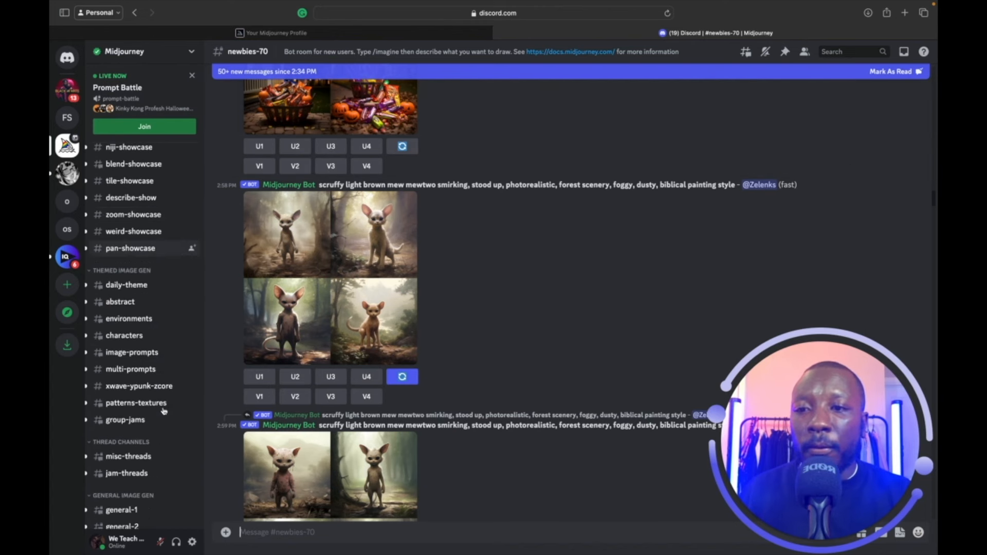
pyautogui.click(135, 232)
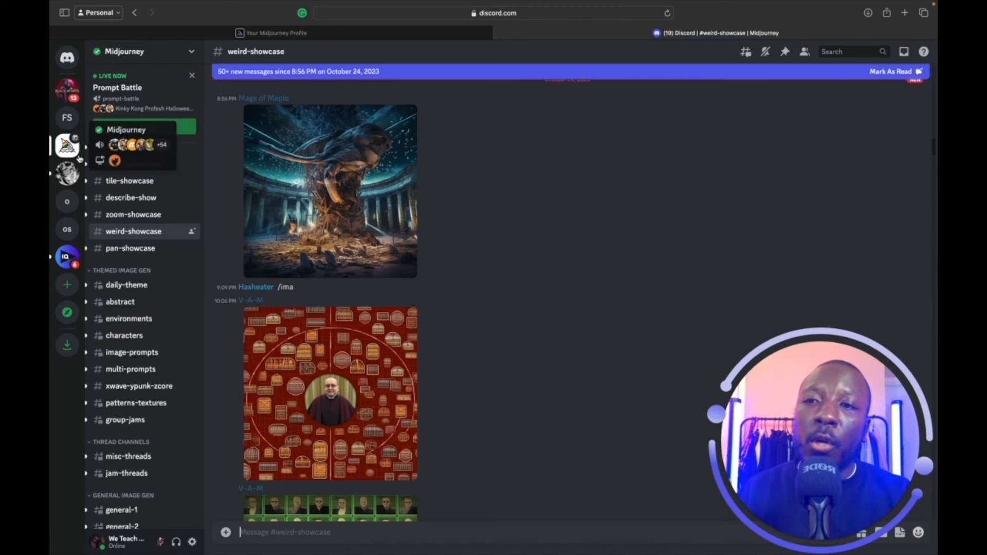
# Open the Midjourney Bot DM and scroll back to the neon cowboy and Georgia car grids.
pyautogui.click(71, 59)
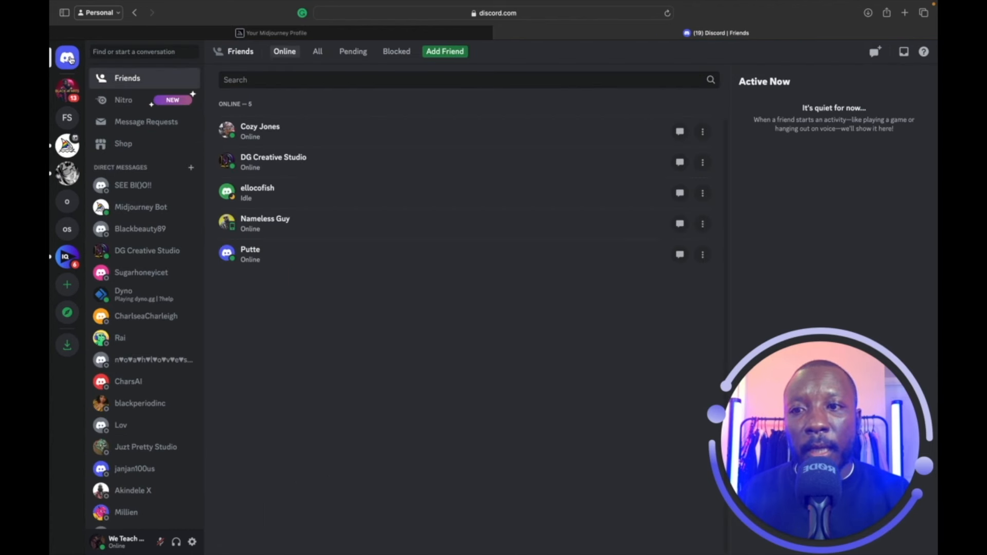
pyautogui.click(127, 210)
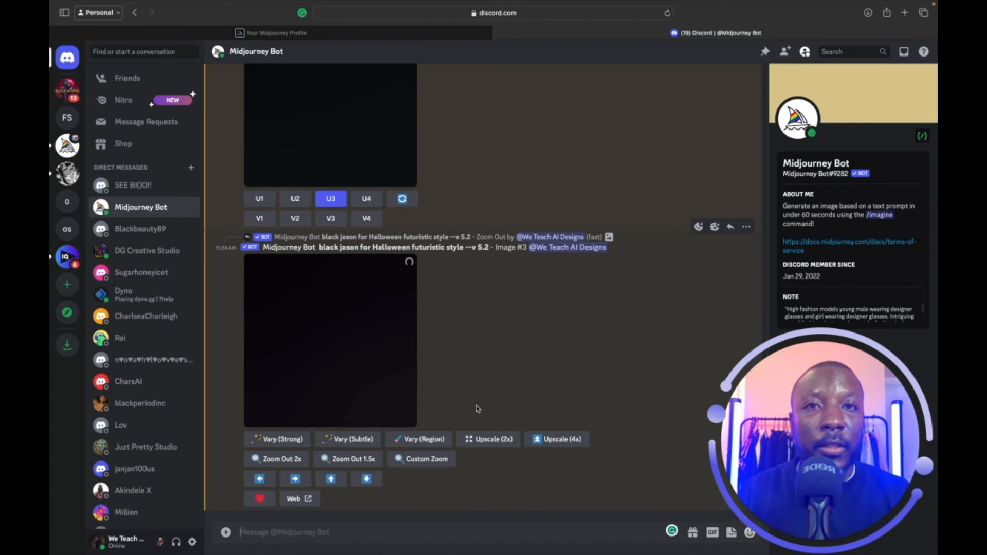
pyautogui.scroll(1, 478, 409)
pyautogui.scroll(1, 478, 409)
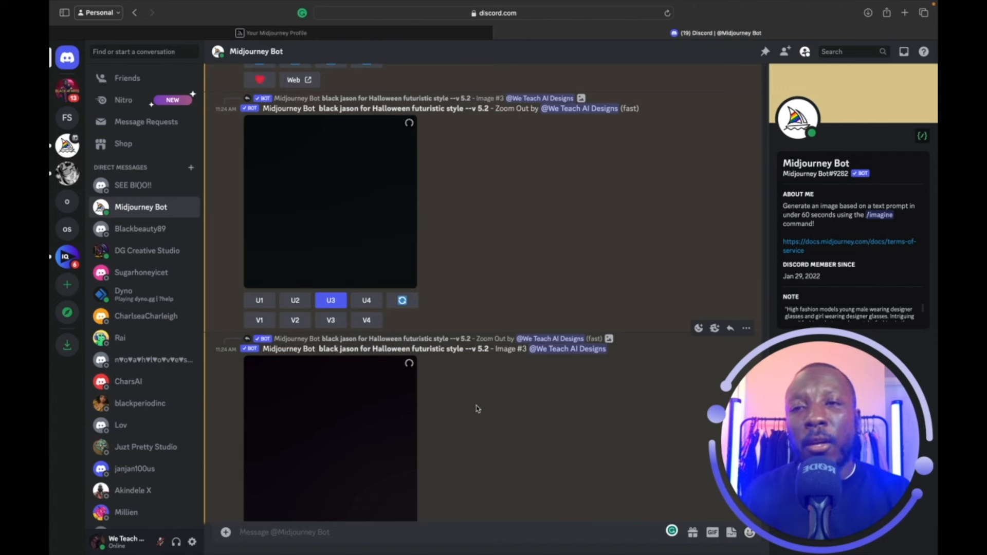
pyautogui.scroll(7, 478, 409)
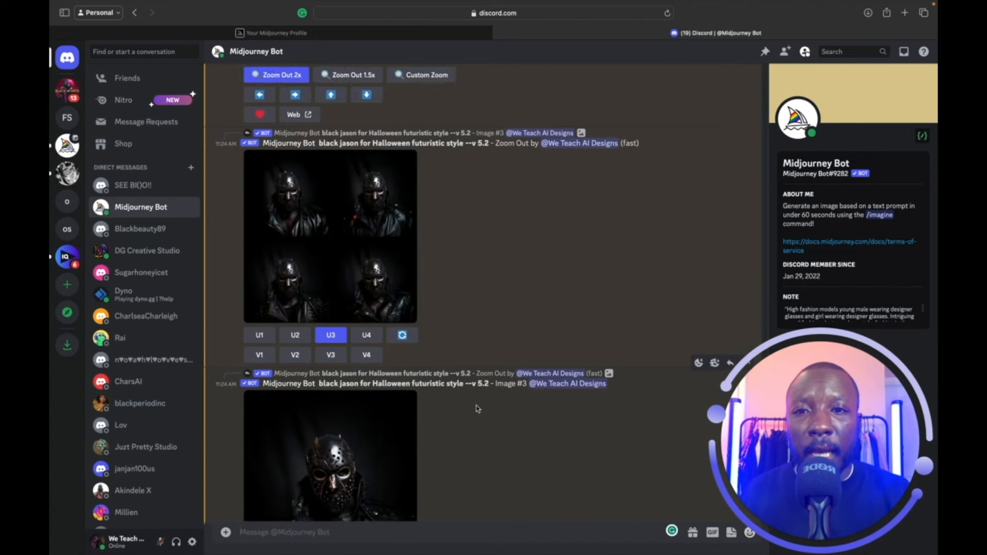
pyautogui.scroll(20, 478, 408)
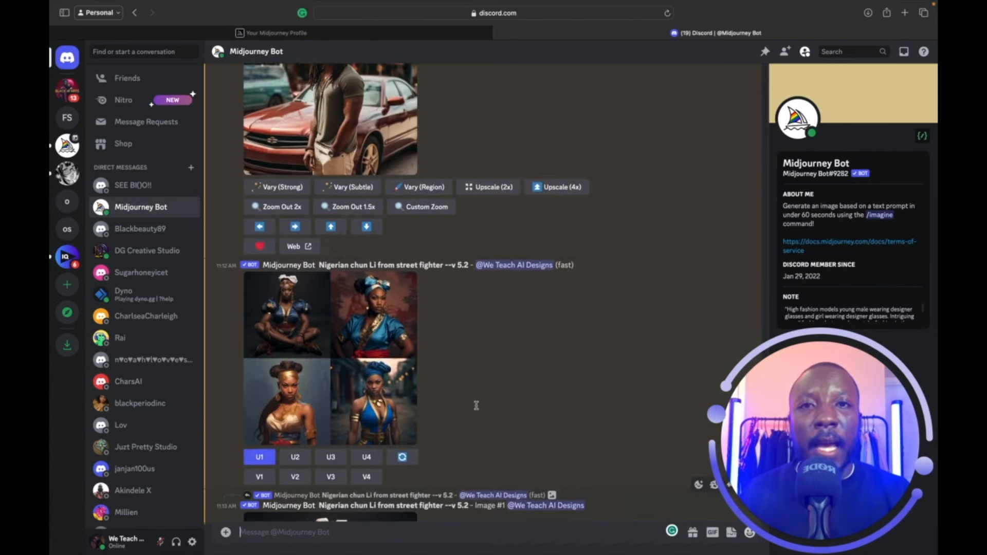
pyautogui.scroll(20, 477, 408)
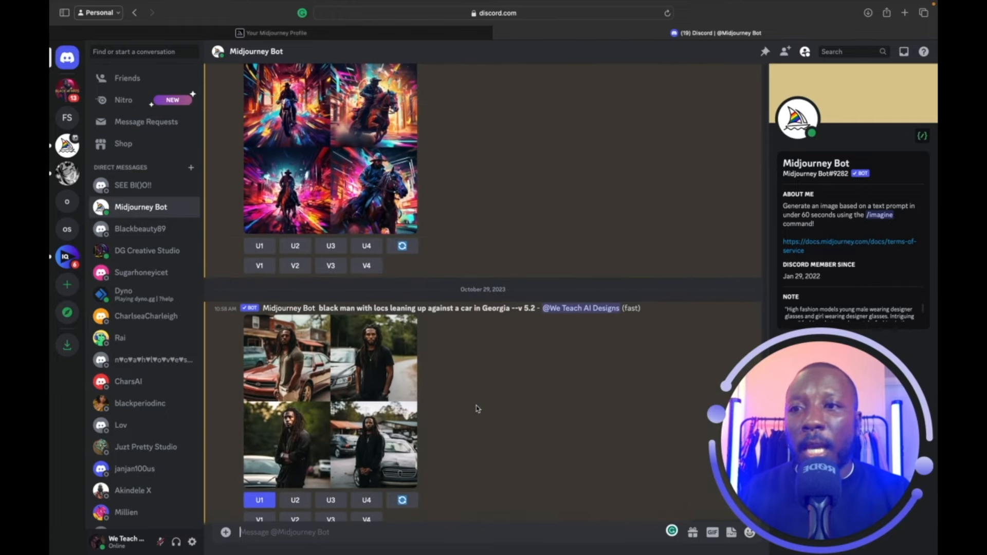
pyautogui.scroll(1, 478, 408)
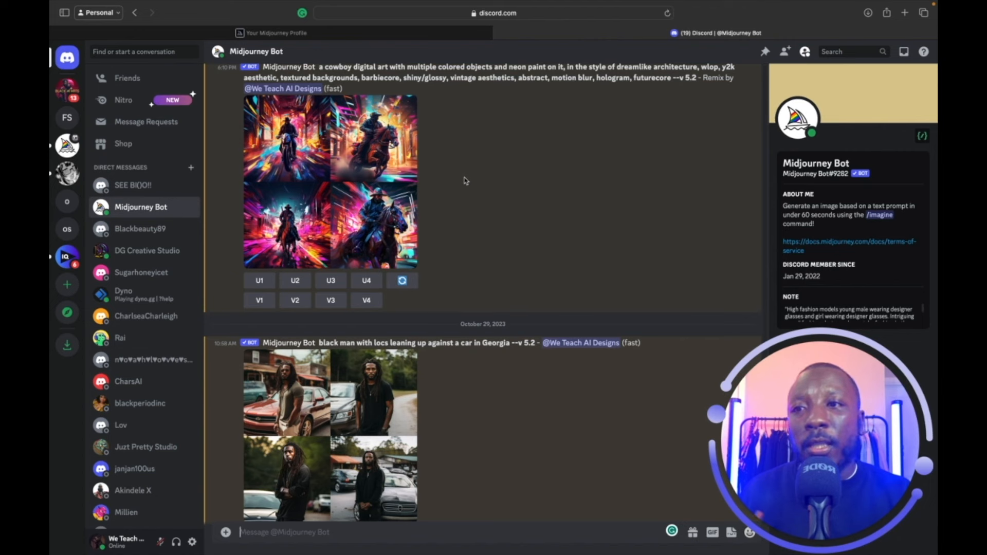
pyautogui.scroll(3, 468, 179)
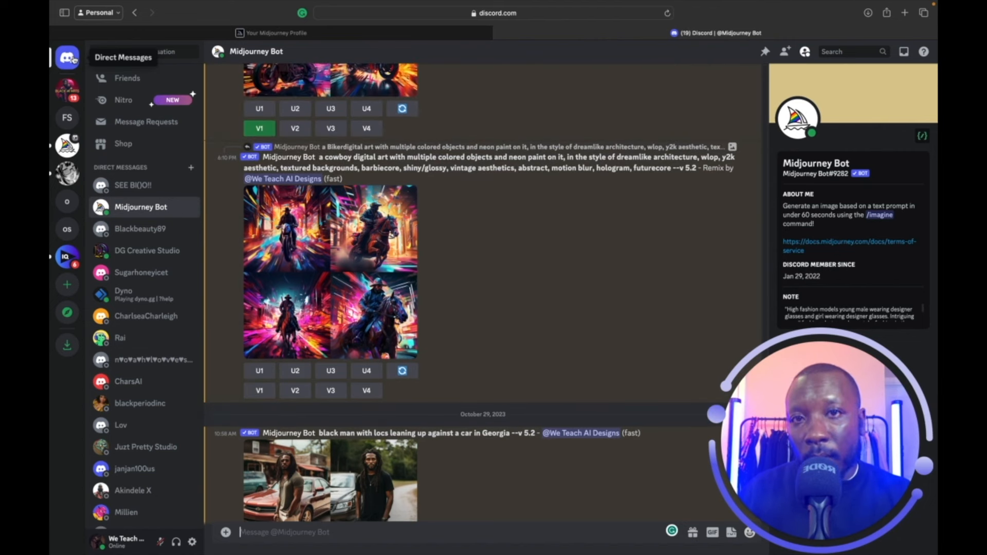
pyautogui.click(159, 208)
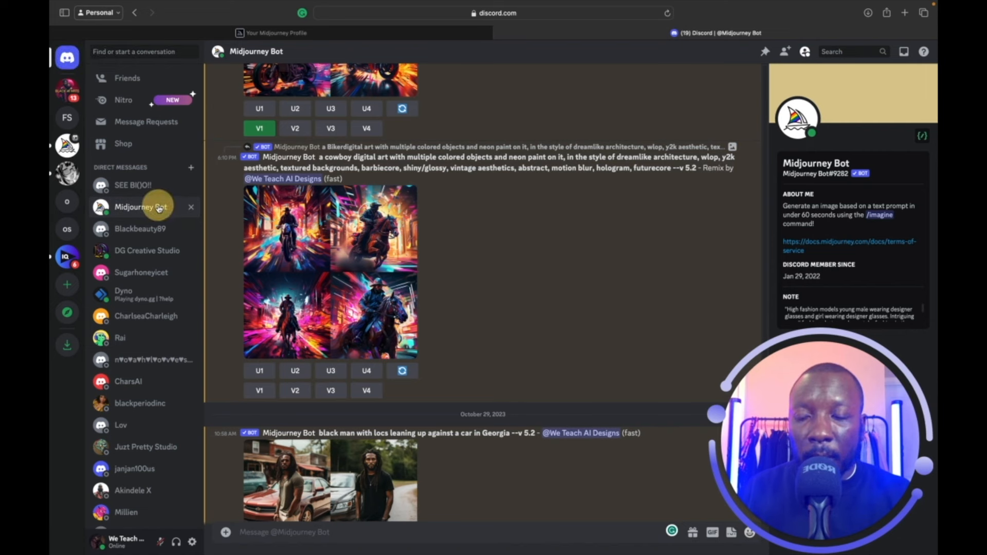
pyautogui.scroll(-1, 370, 308)
# Start a /imagine prompt and scroll down to the bot's Model V5.2 settings reply.
pyautogui.click(354, 533)
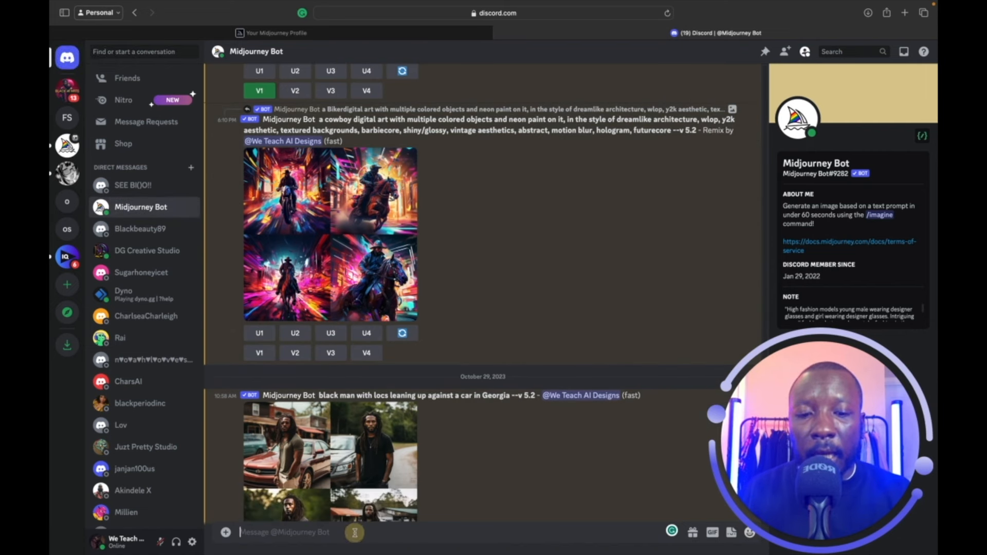
pyautogui.write('/i')
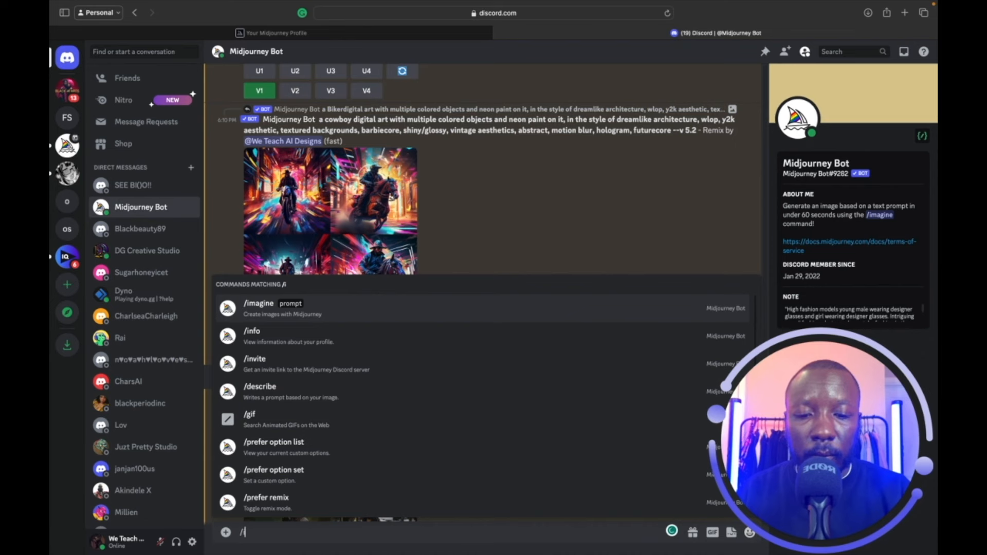
pyautogui.write('mag')
pyautogui.press('Return')
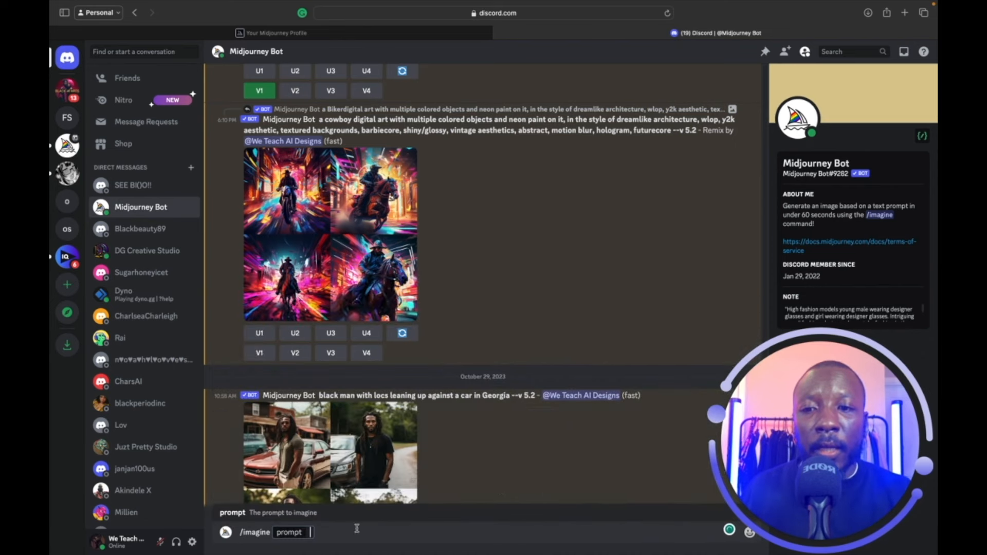
pyautogui.scroll(-2, 562, 404)
pyautogui.scroll(-15, 562, 403)
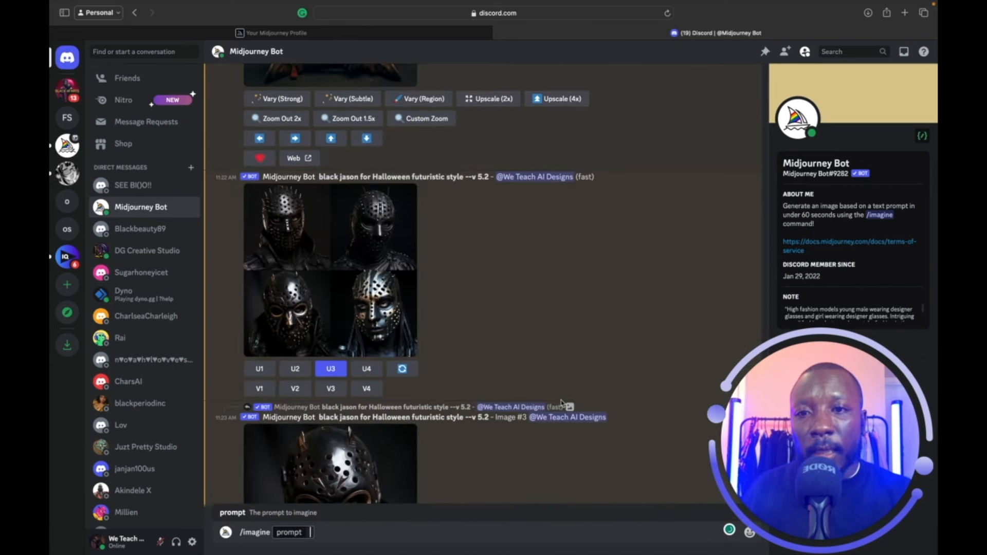
pyautogui.scroll(-5, 562, 404)
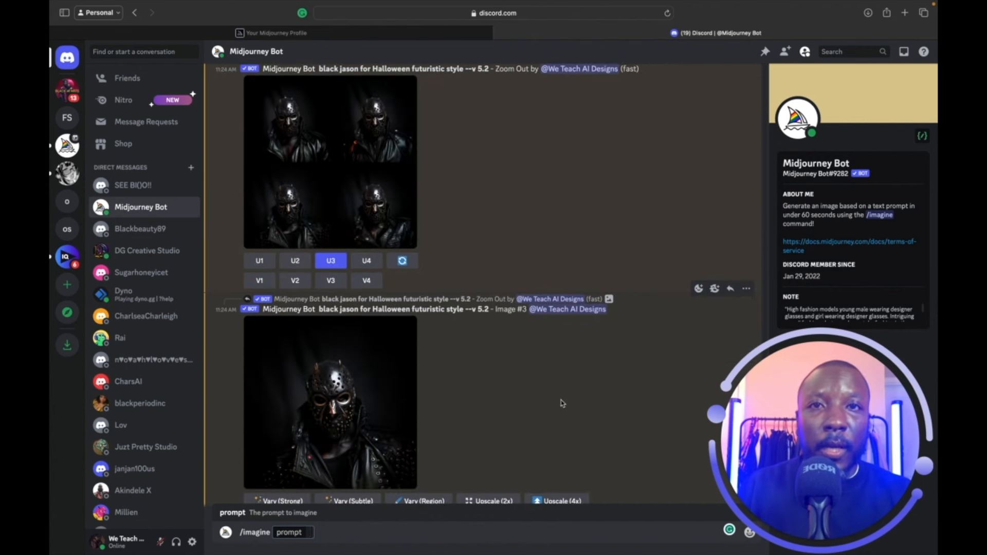
pyautogui.scroll(-2, 560, 400)
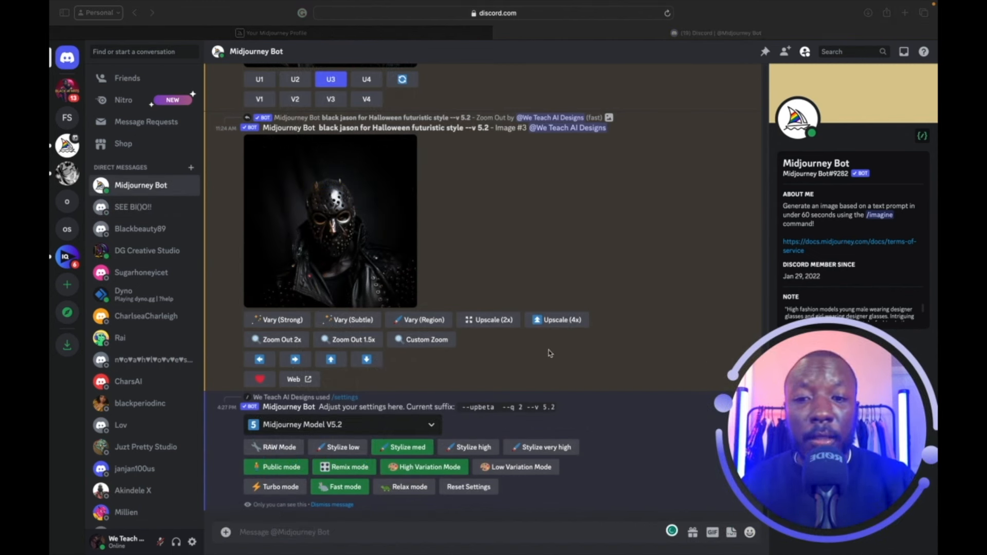
# Browse the Midjourney model versions keeping V5.2, then begin typing /settings to the bot.
pyautogui.click(436, 426)
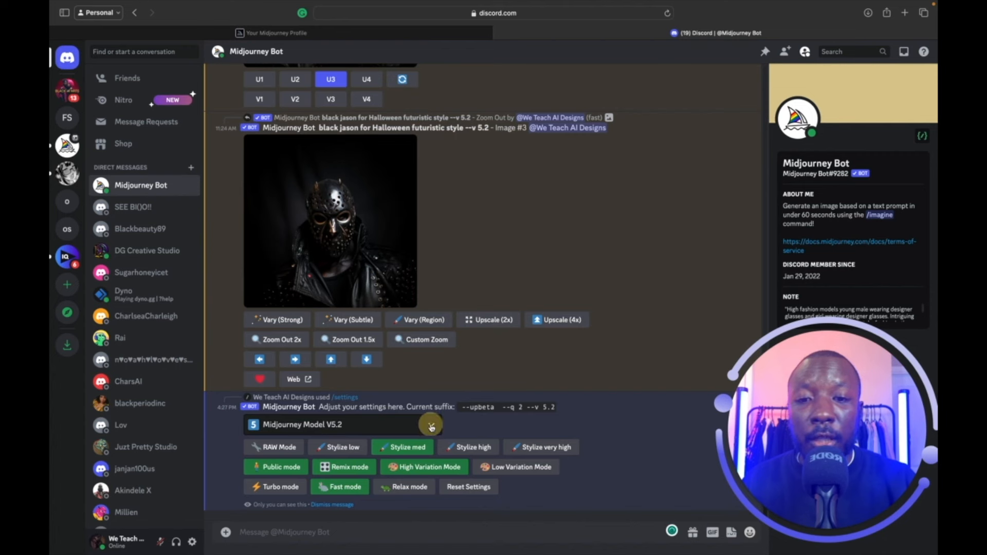
pyautogui.click(434, 425)
pyautogui.scroll(-5, 404, 484)
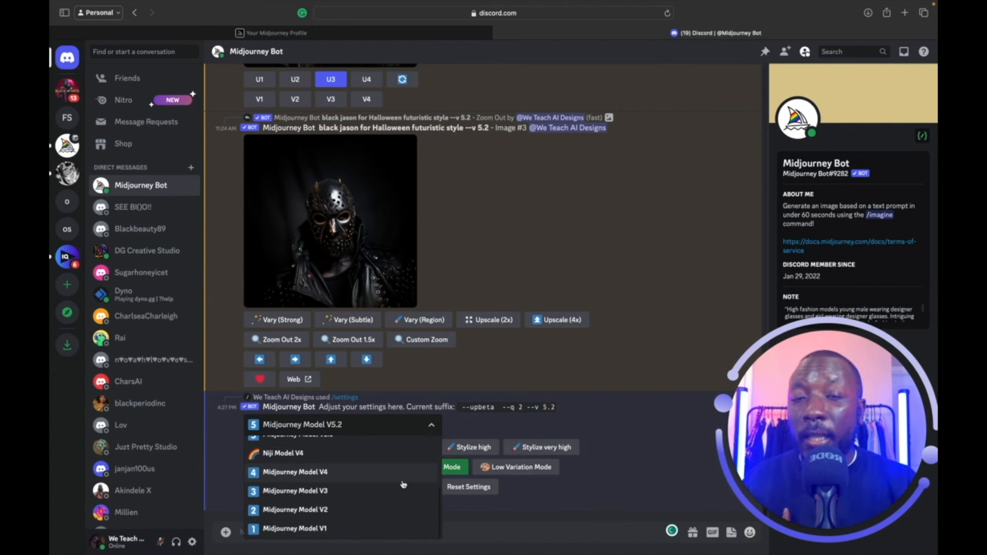
pyautogui.scroll(5, 404, 484)
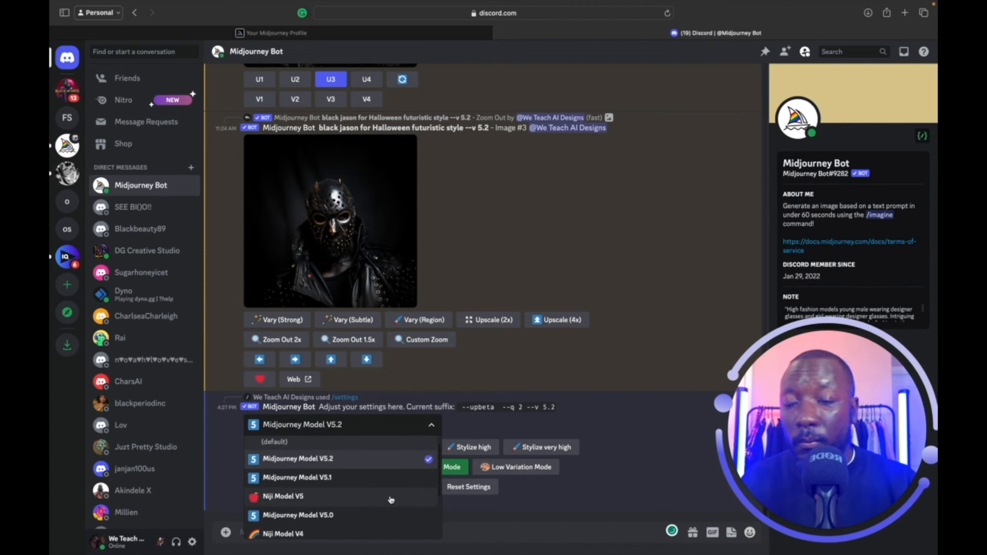
pyautogui.scroll(1, 391, 500)
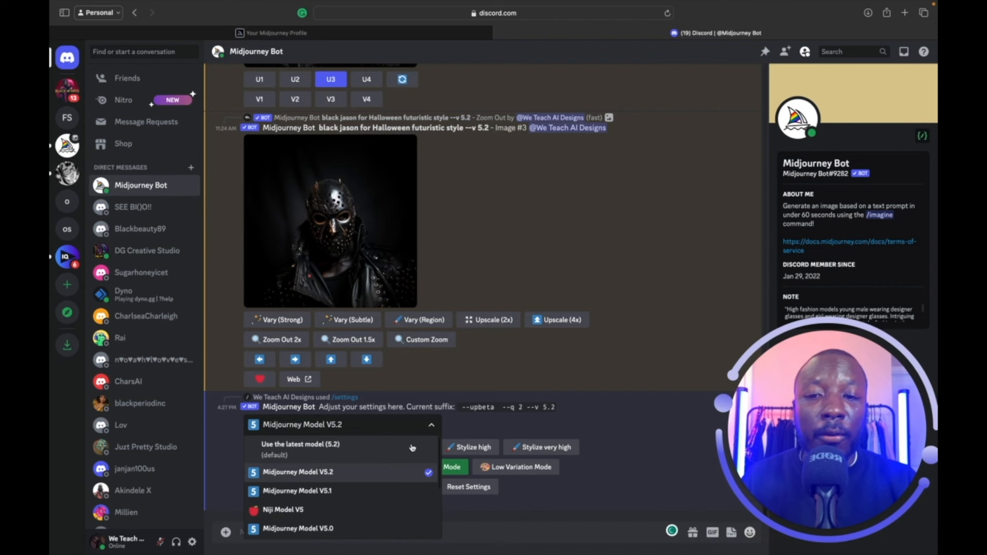
pyautogui.click(435, 430)
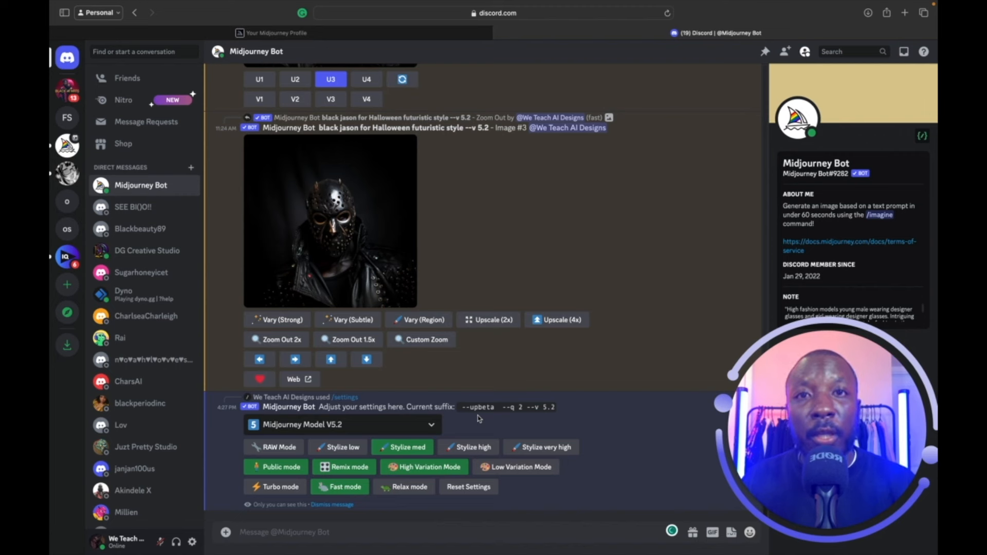
pyautogui.click(461, 531)
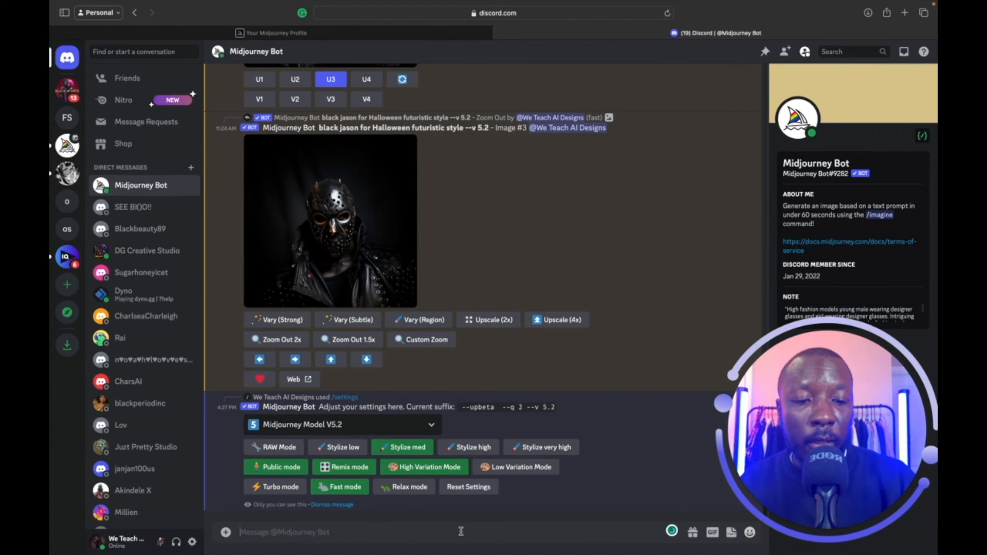
pyautogui.write('/se')
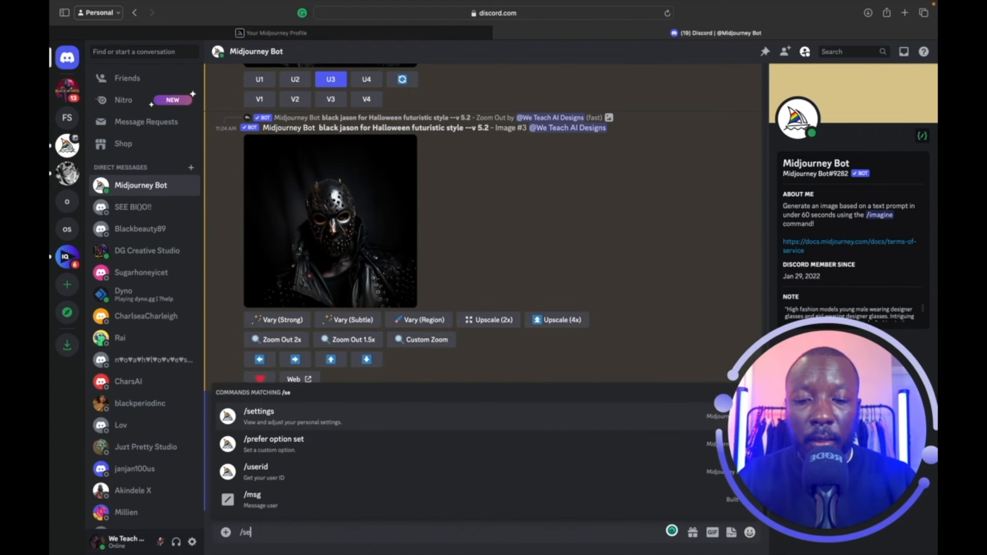
pyautogui.write('ttin')
# Send the /settings command so the bot posts a fresh panel showing the current model and modes.
pyautogui.click(379, 498)
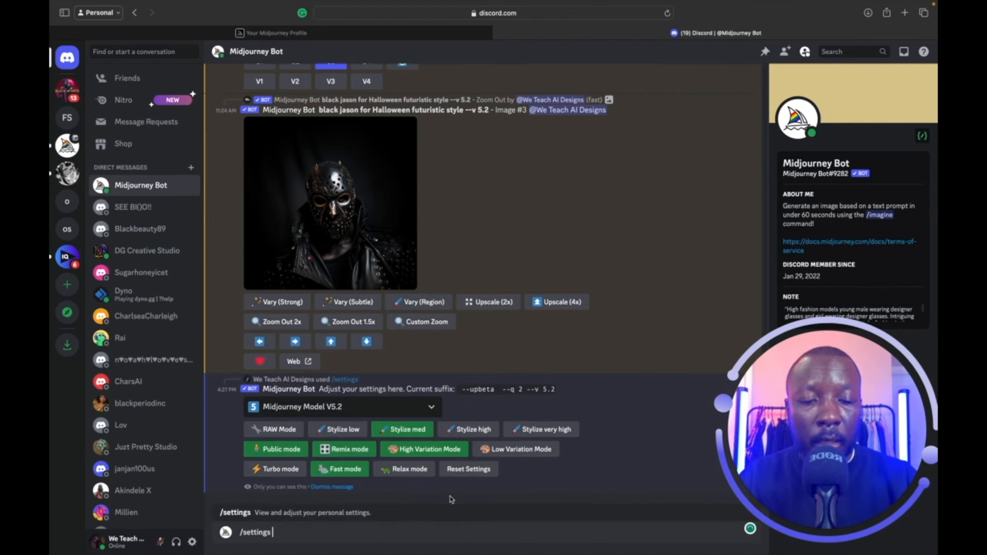
pyautogui.press('Return')
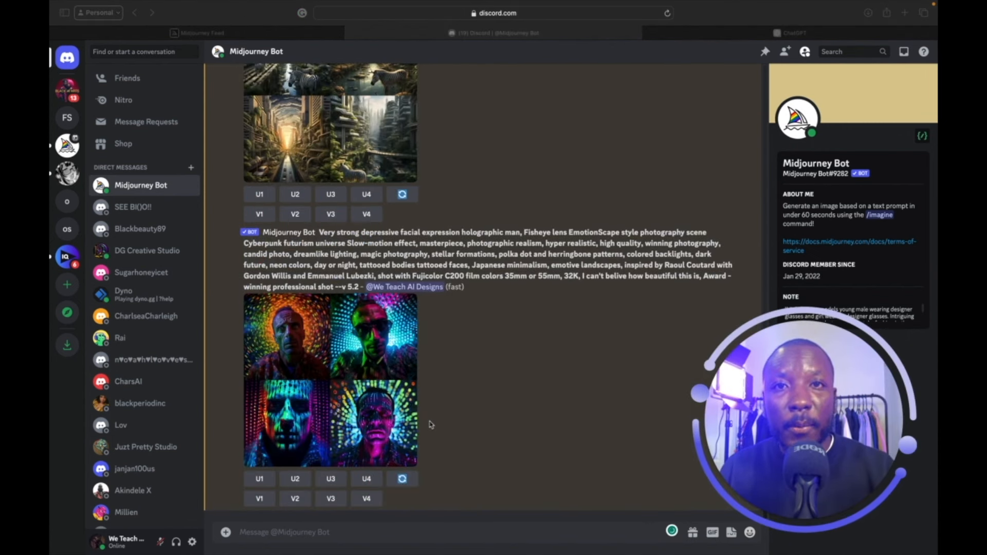
# Submit the /imagine prompt 'a zebra in a business suit'.
pyautogui.click(307, 533)
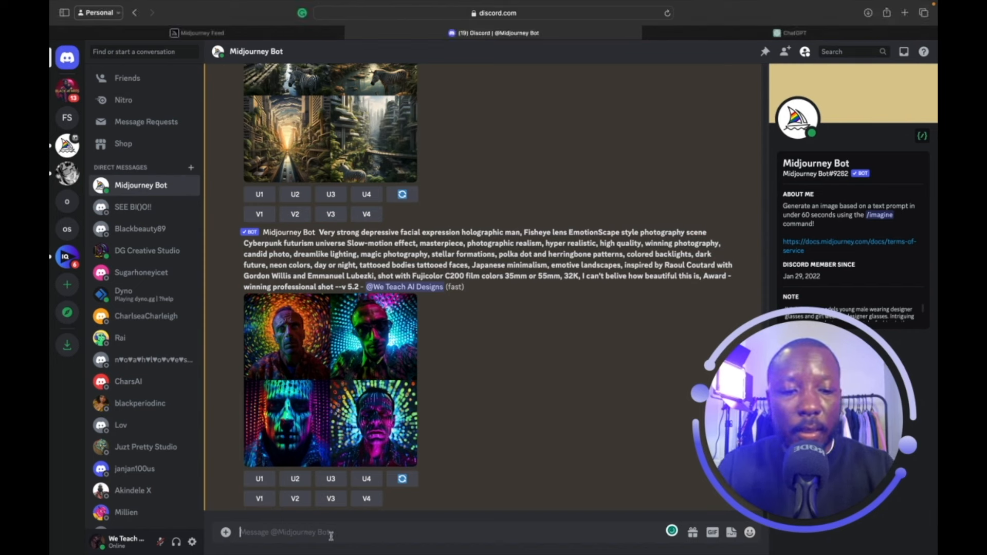
pyautogui.write('/')
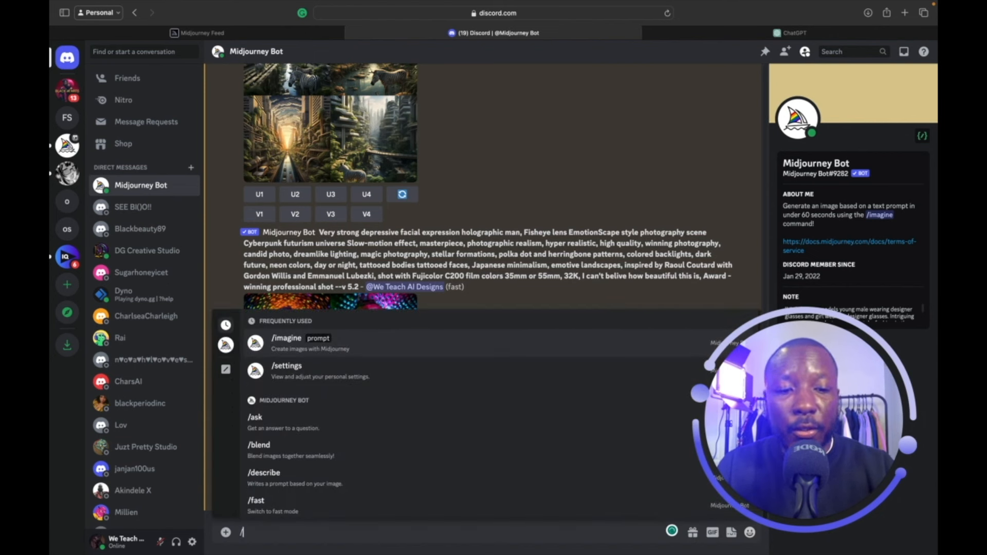
pyautogui.press('Return')
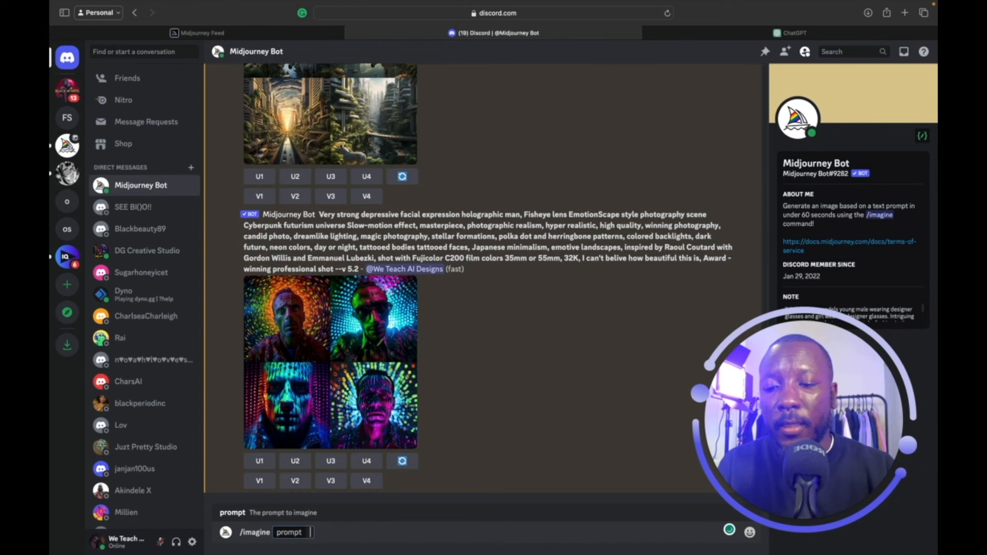
pyautogui.write('a zebra in a business suit')
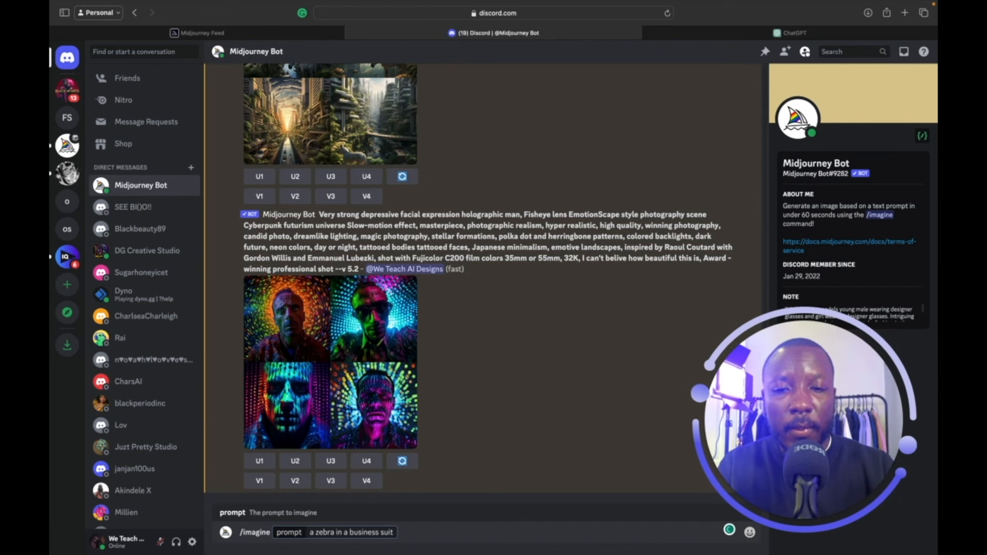
pyautogui.press('Return')
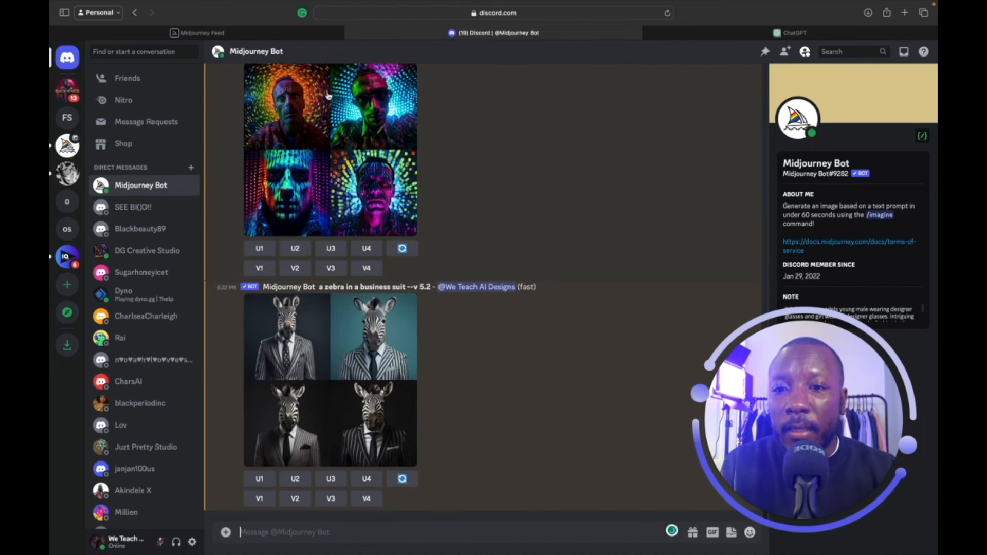
pyautogui.click(341, 361)
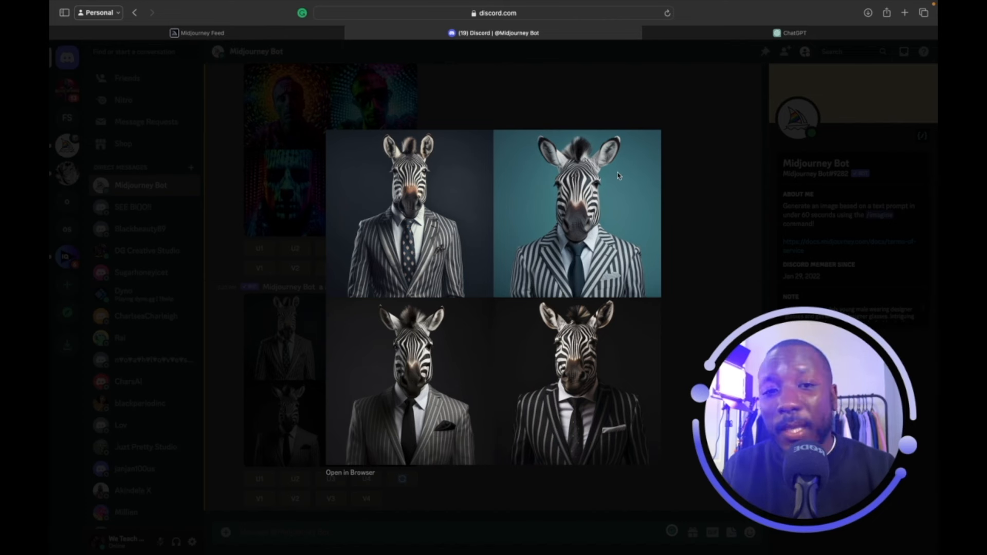
pyautogui.click(718, 158)
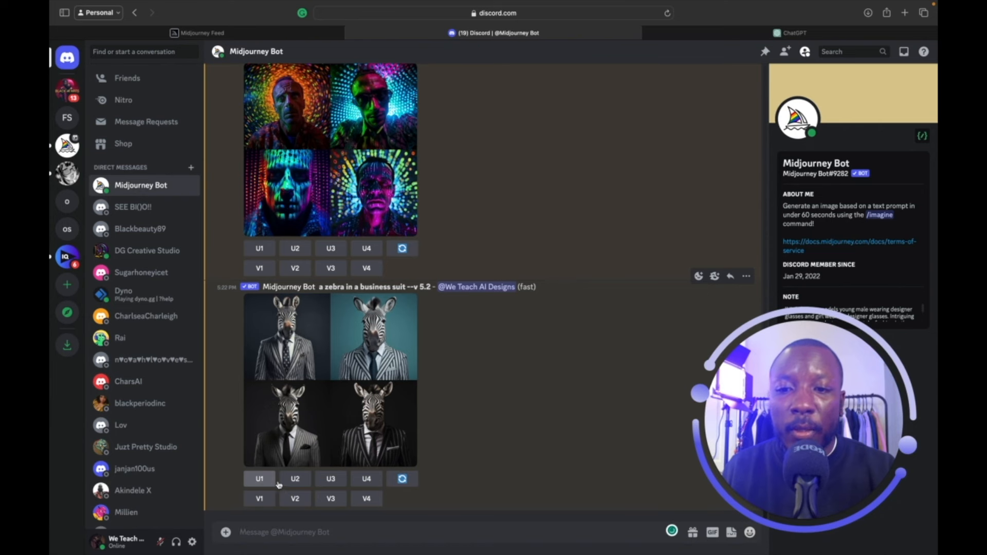
# Upscale zebra image U1 and save the upscaled picture to Downloads.
pyautogui.click(260, 479)
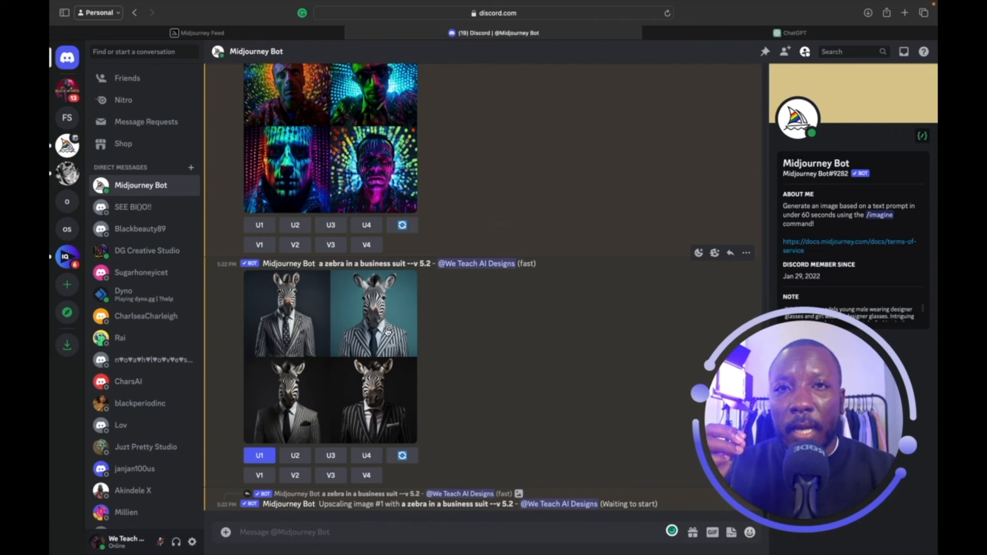
pyautogui.click(375, 328)
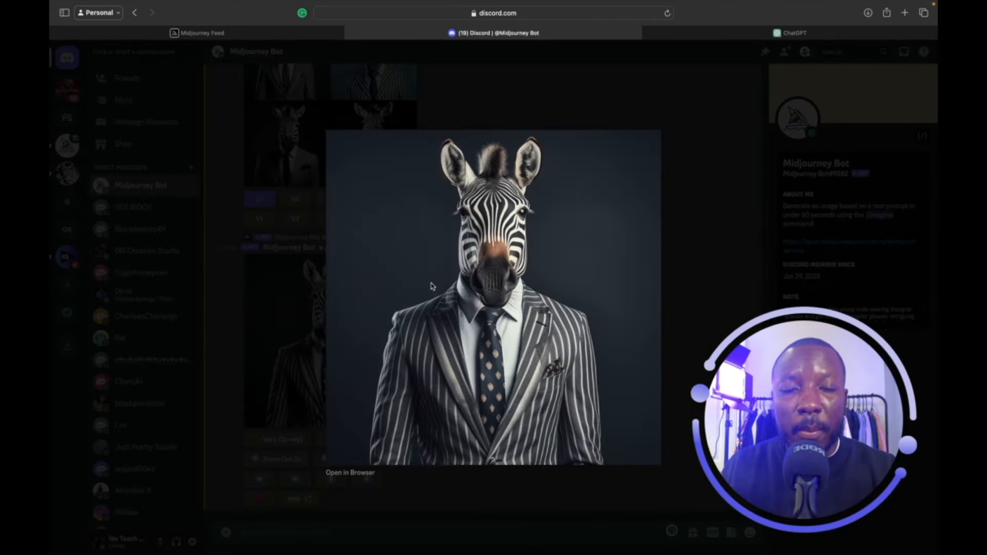
pyautogui.rightClick(411, 238)
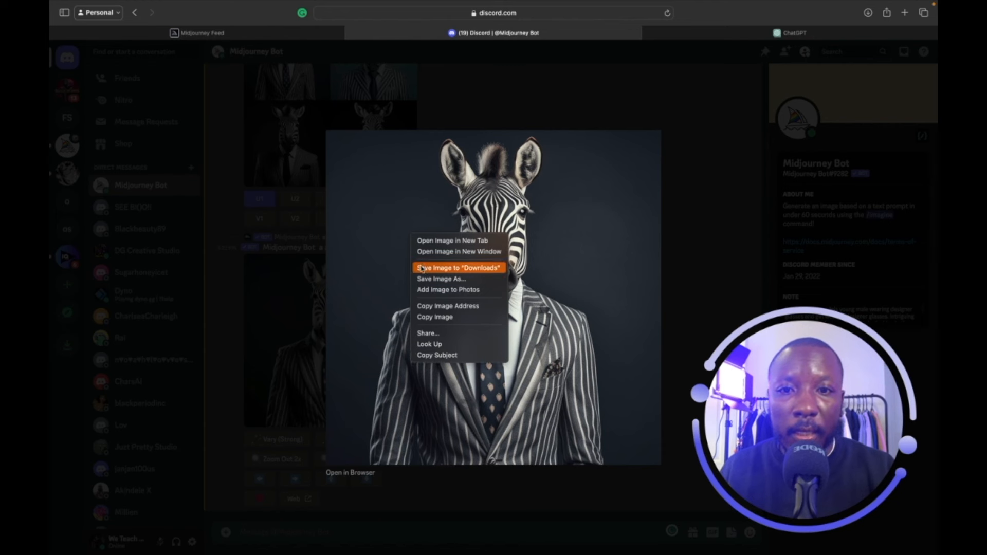
pyautogui.click(423, 270)
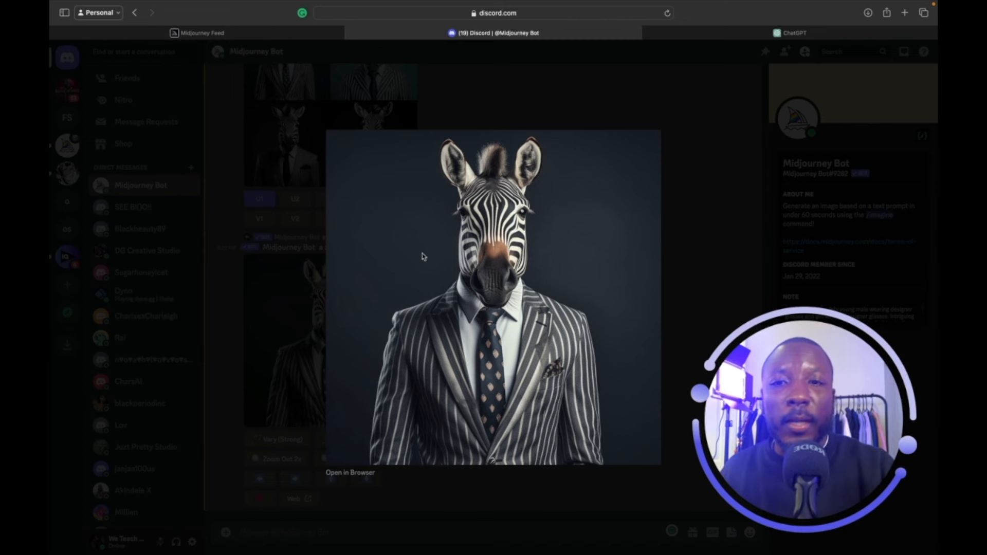
pyautogui.click(271, 232)
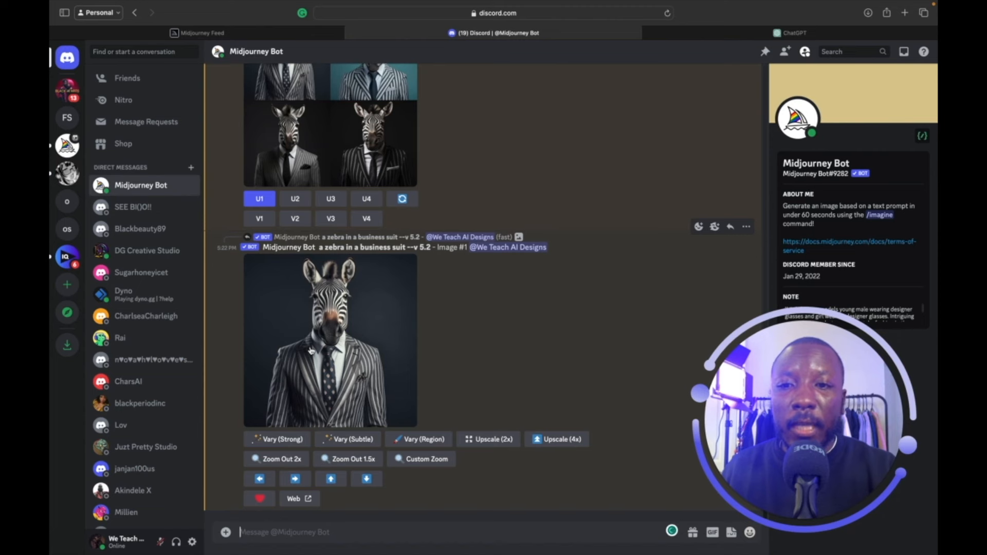
# Open the V1 remix prompt for the first zebra, prefilled with 'a zebra in a business suit --v 5.2'.
pyautogui.scroll(2, 310, 350)
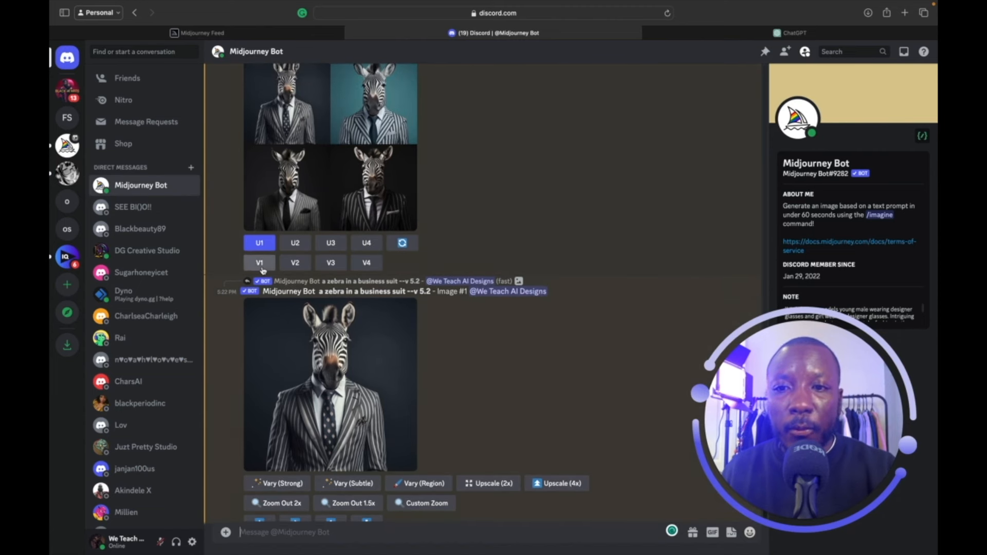
pyautogui.scroll(3, 262, 269)
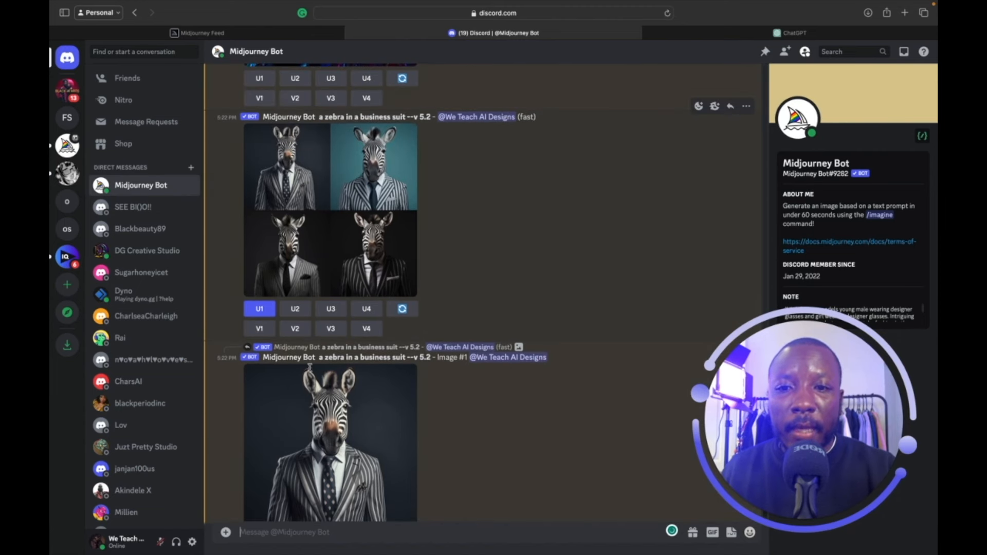
pyautogui.scroll(-3, 310, 366)
pyautogui.click(289, 352)
pyautogui.click(535, 107)
pyautogui.scroll(3, 267, 261)
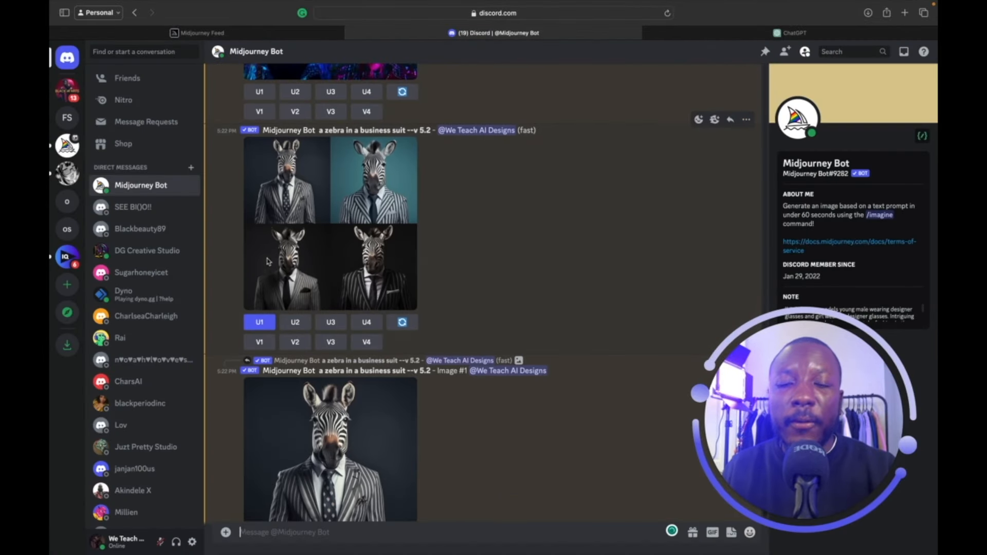
pyautogui.click(260, 342)
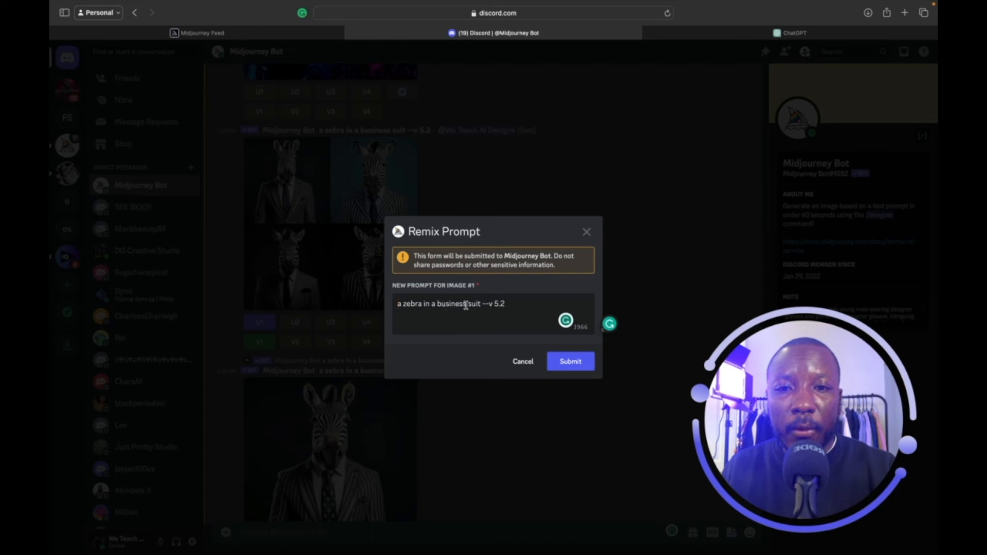
# Change the remix prompt to 'a zebra in a purple business suit' and submit it.
pyautogui.click(440, 305)
pyautogui.write('purple')
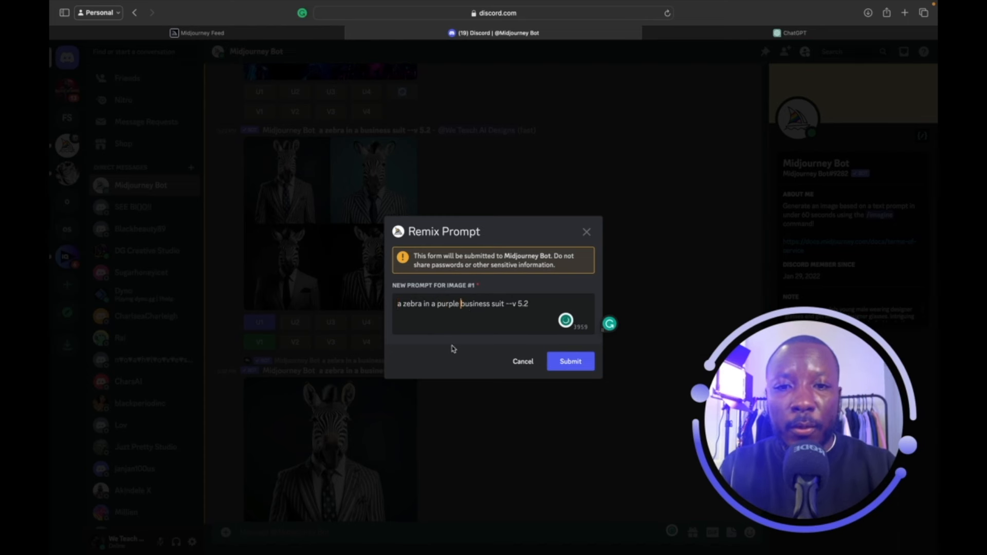
pyautogui.click(575, 365)
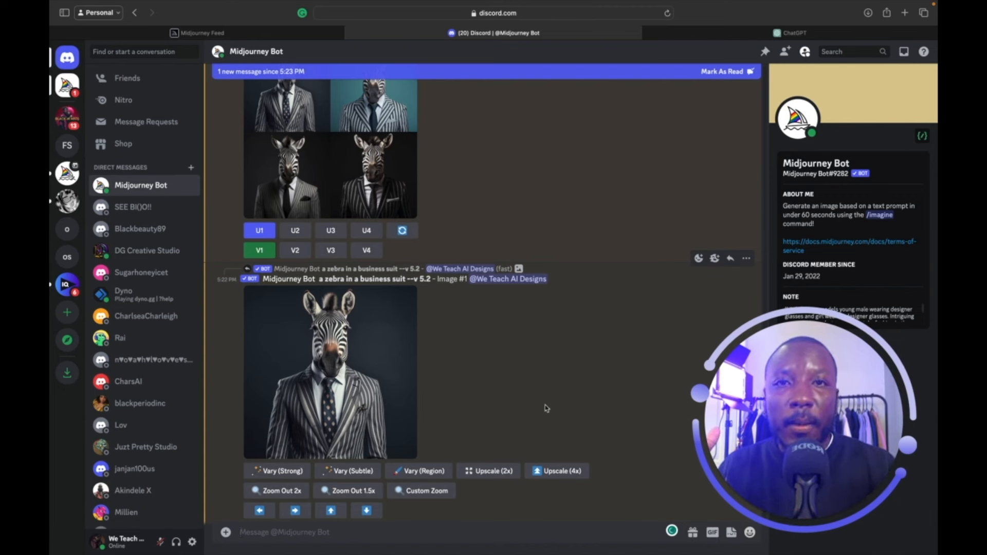
# Enlarge the original zebra grid twice to inspect it while the purple-suit variations generate.
pyautogui.scroll(1, 351, 177)
pyautogui.click(352, 176)
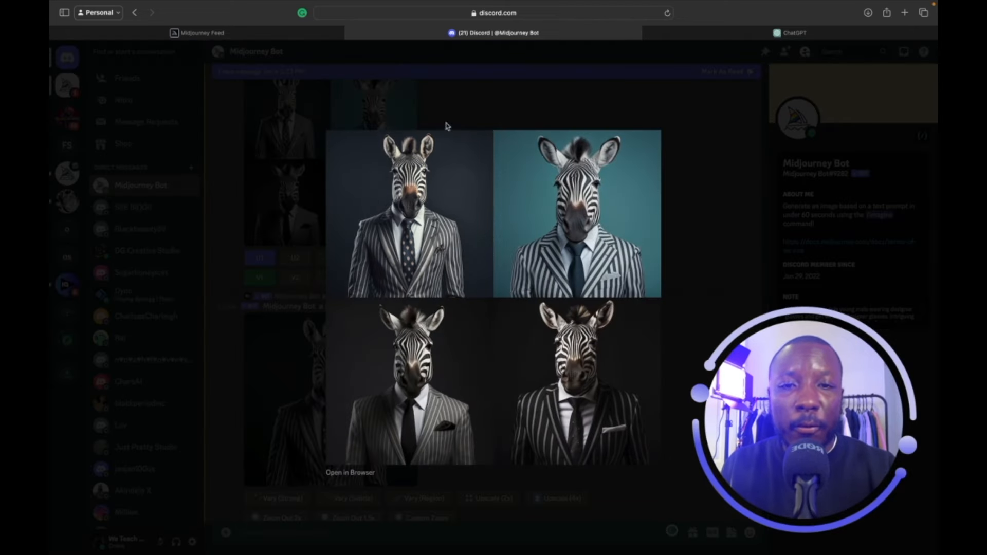
pyautogui.click(499, 88)
pyautogui.click(343, 144)
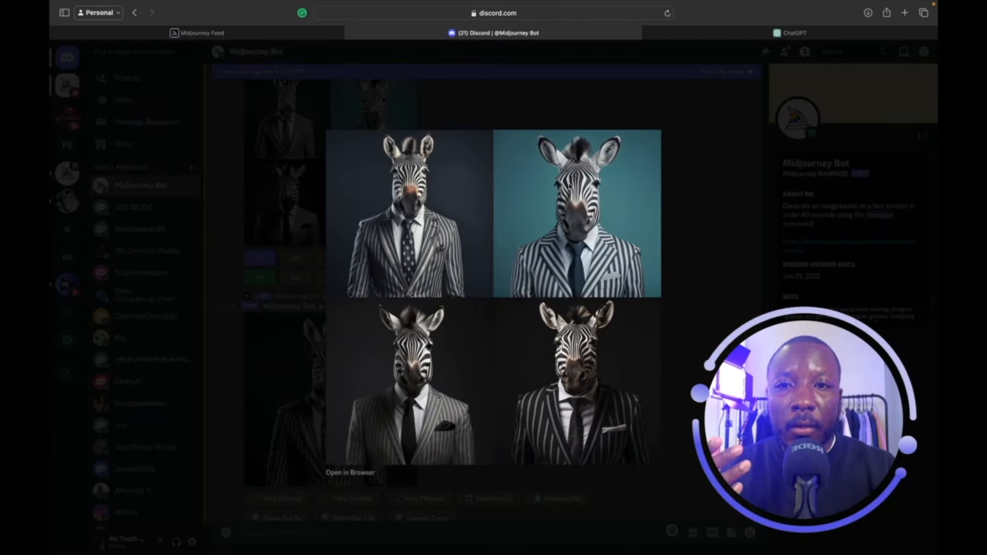
pyautogui.click(284, 283)
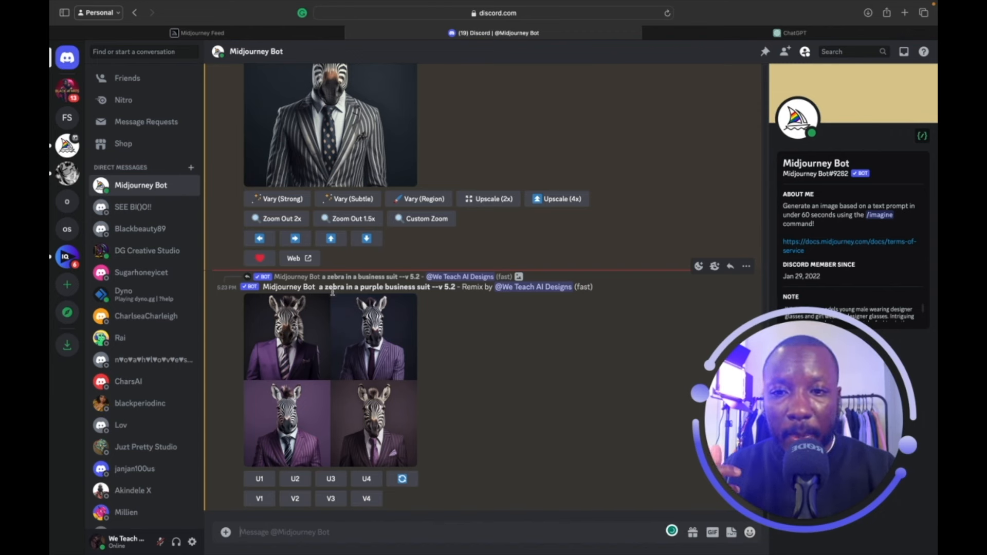
# Preview the purple-suit zebra grid, then upscale its second image with U2.
pyautogui.click(380, 327)
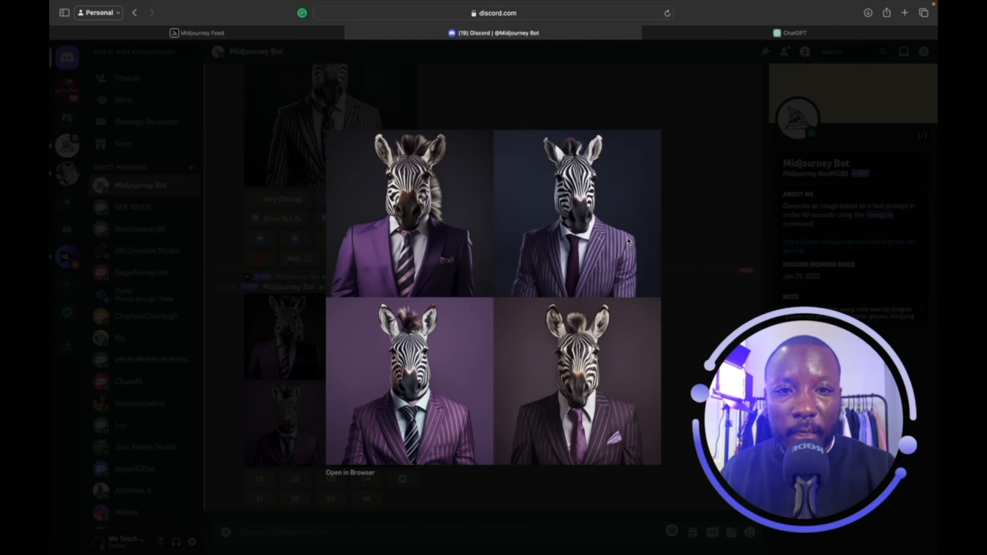
pyautogui.click(639, 96)
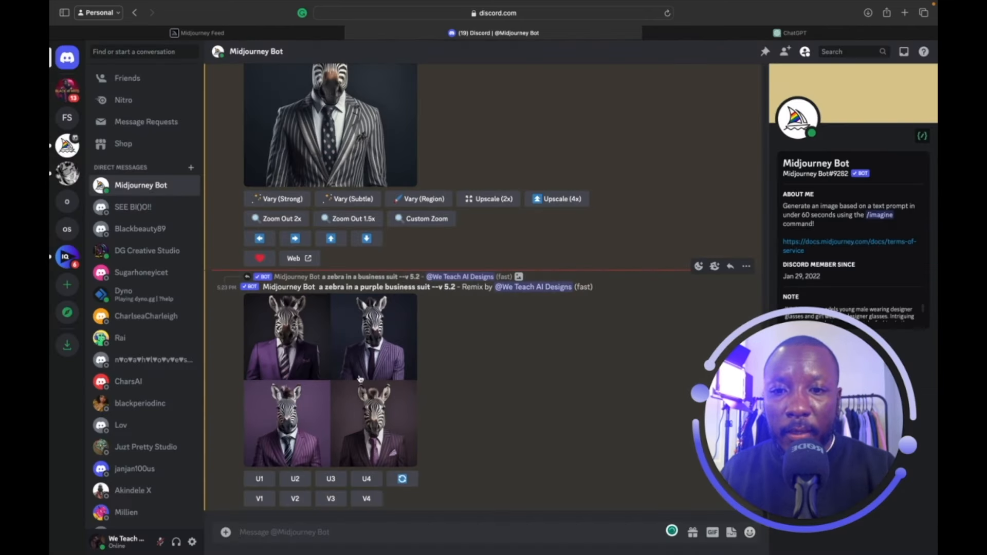
pyautogui.click(299, 482)
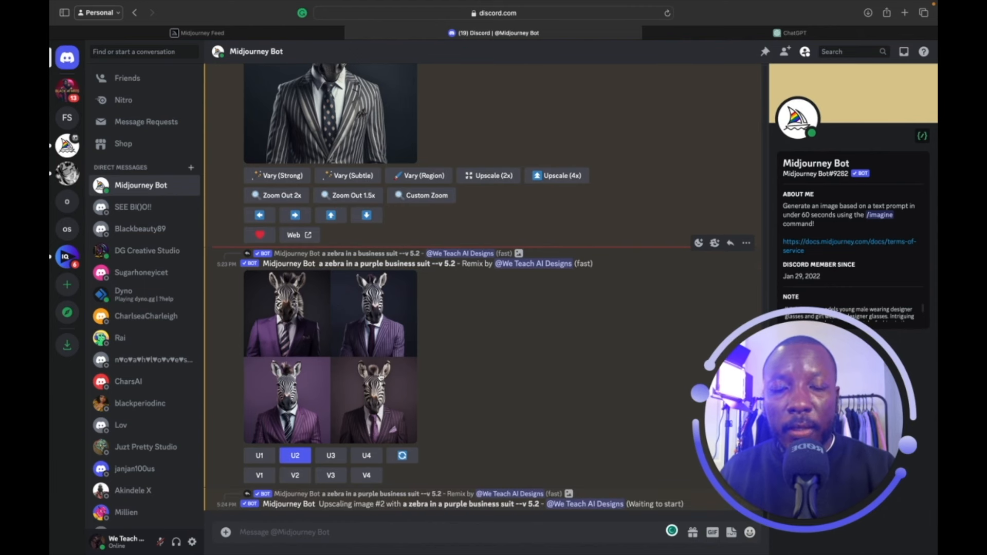
pyautogui.scroll(1, 381, 416)
pyautogui.scroll(-1, 380, 417)
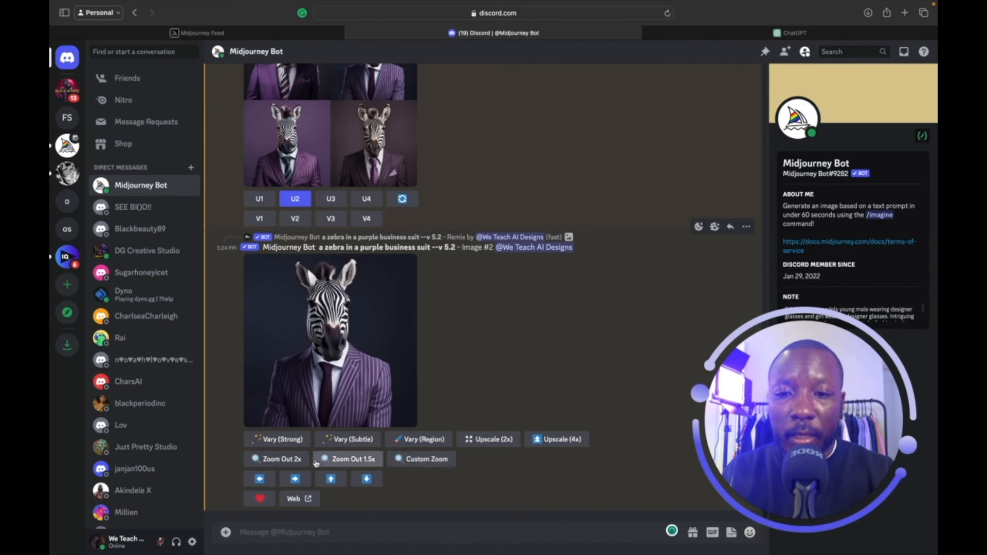
# Apply Zoom Out 2x to the upscaled purple-suit zebra and enlarge the resulting grid.
pyautogui.click(293, 462)
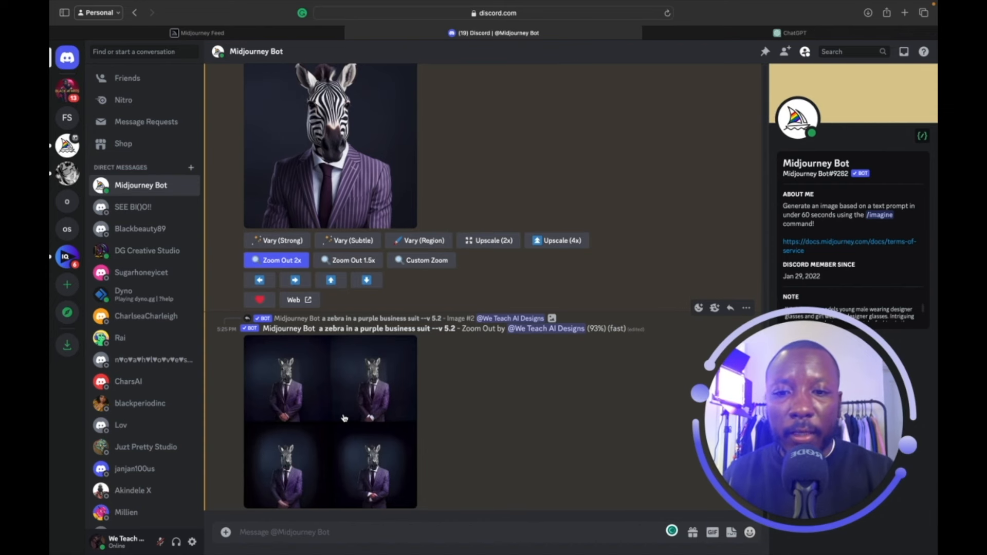
pyautogui.click(370, 385)
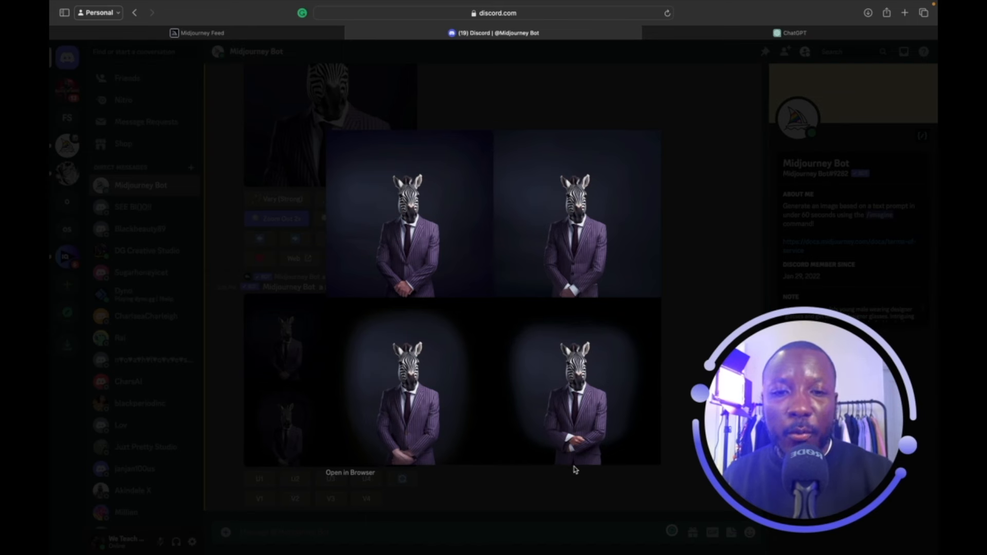
# Look over the enlarged zoom-out grid, then close the preview.
pyautogui.scroll(4, 576, 469)
pyautogui.scroll(4, 576, 468)
pyautogui.scroll(-4, 575, 466)
pyautogui.scroll(6, 569, 426)
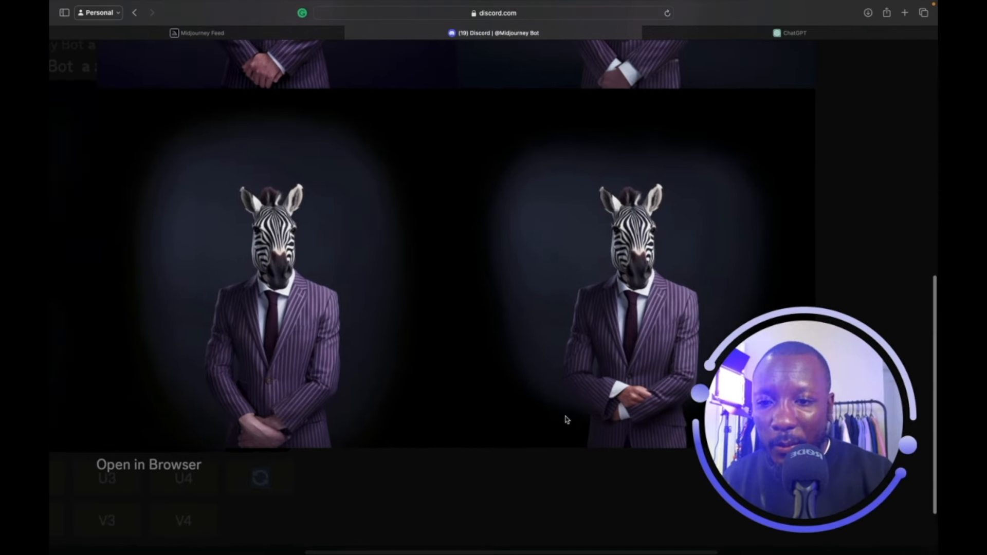
pyautogui.hscroll(-1, 323, 392)
pyautogui.scroll(4, 323, 393)
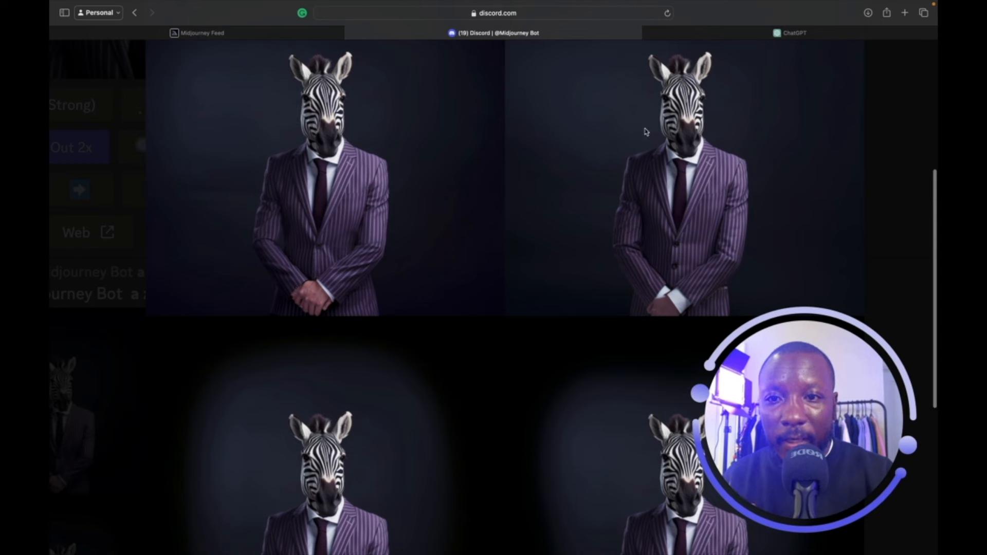
pyautogui.click(879, 95)
# Upscale zoom-out image U1, then open Vary (Region) on purple-suit zebra Image #2.
pyautogui.scroll(-5, 544, 149)
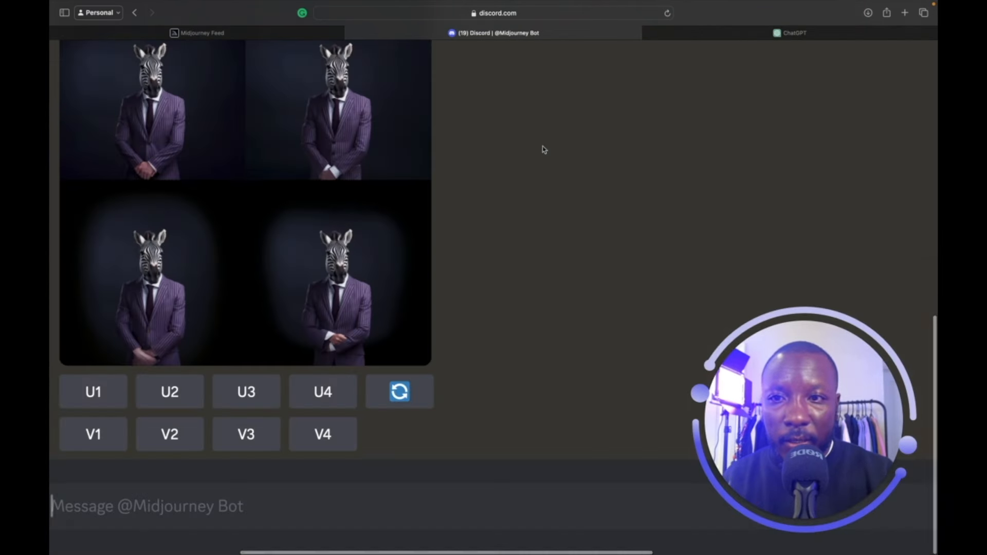
pyautogui.scroll(-5, 384, 280)
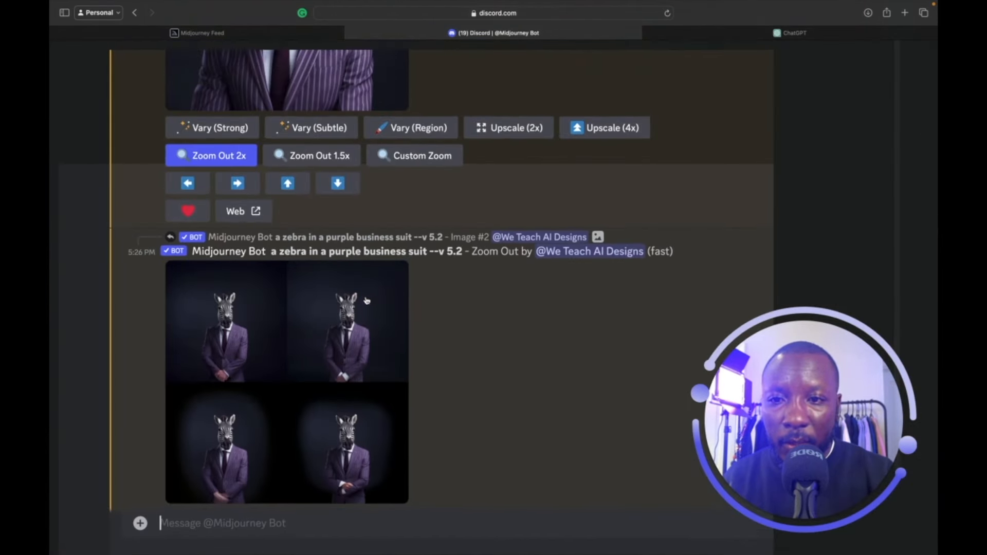
pyautogui.scroll(-5, 367, 300)
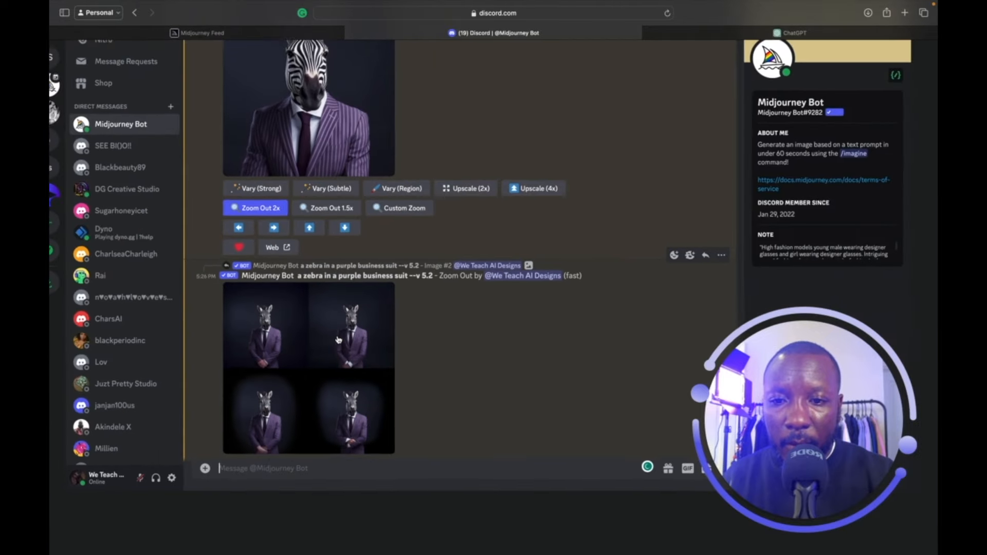
pyautogui.scroll(-2, 373, 367)
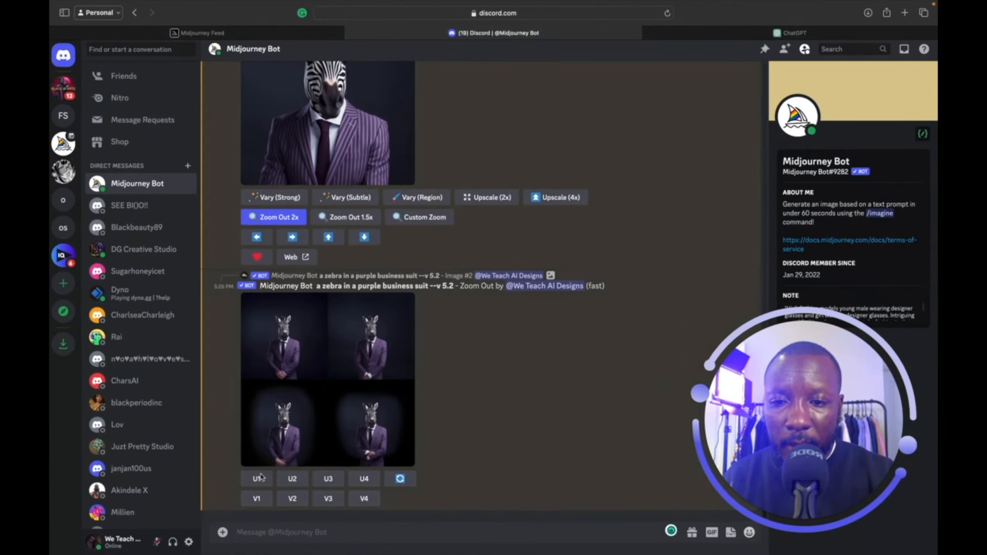
pyautogui.click(257, 484)
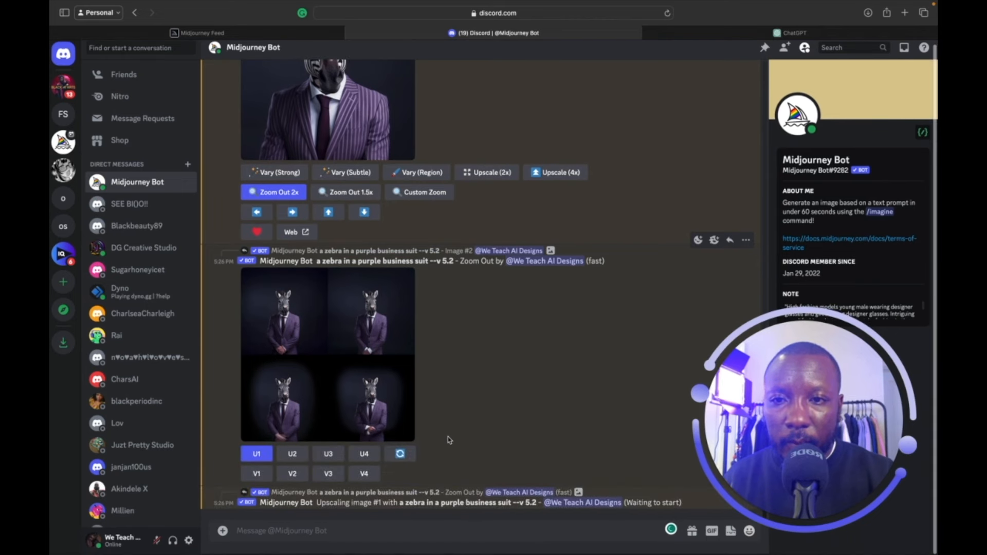
pyautogui.scroll(4, 448, 427)
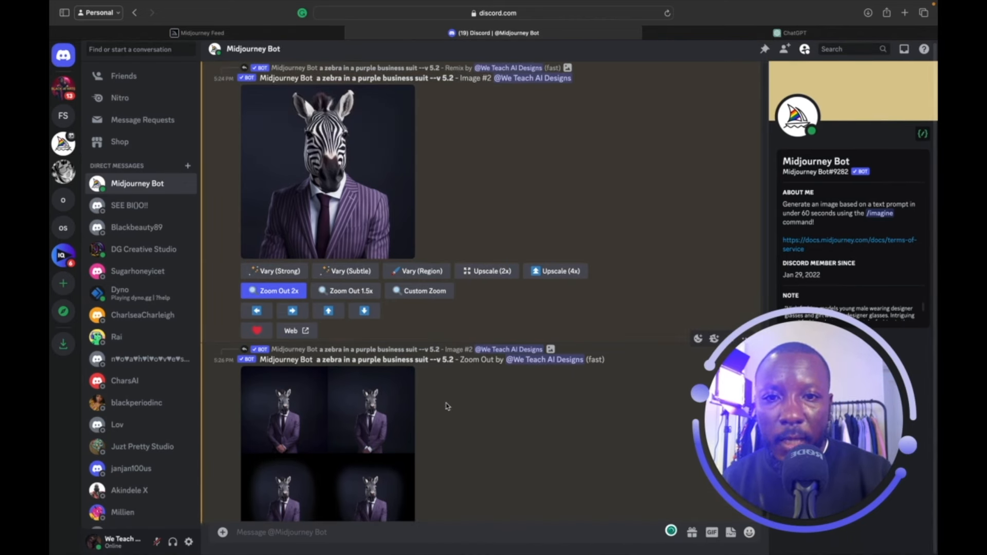
pyautogui.click(436, 271)
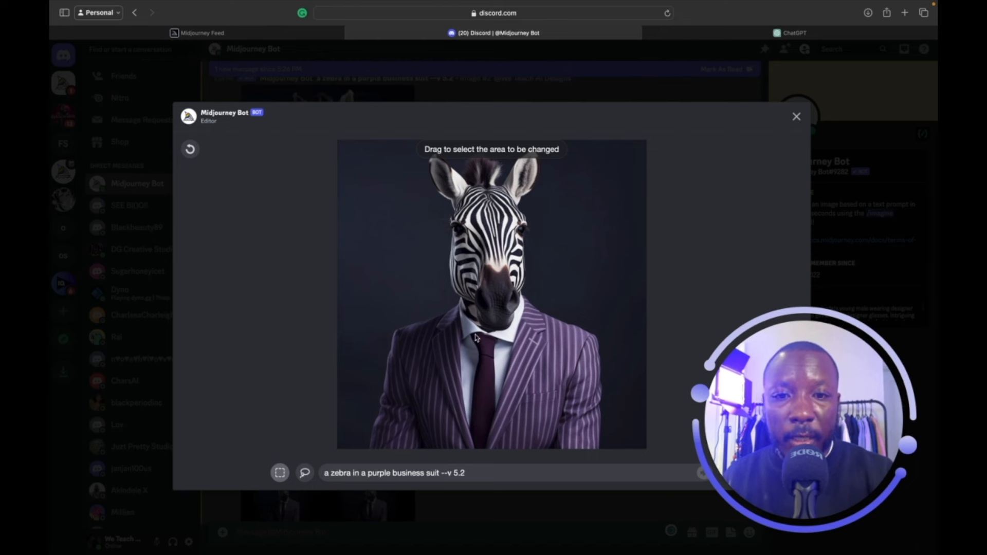
# Select the tie area and submit the region edit with 'with a red tie' added to the prompt.
pyautogui.moveTo(478, 335)
pyautogui.mouseDown()
pyautogui.moveTo(489, 436)
pyautogui.moveTo(500, 449)
pyautogui.moveTo(471, 442)
pyautogui.mouseUp()
pyautogui.moveTo(472, 337); pyautogui.dragTo(493, 450)
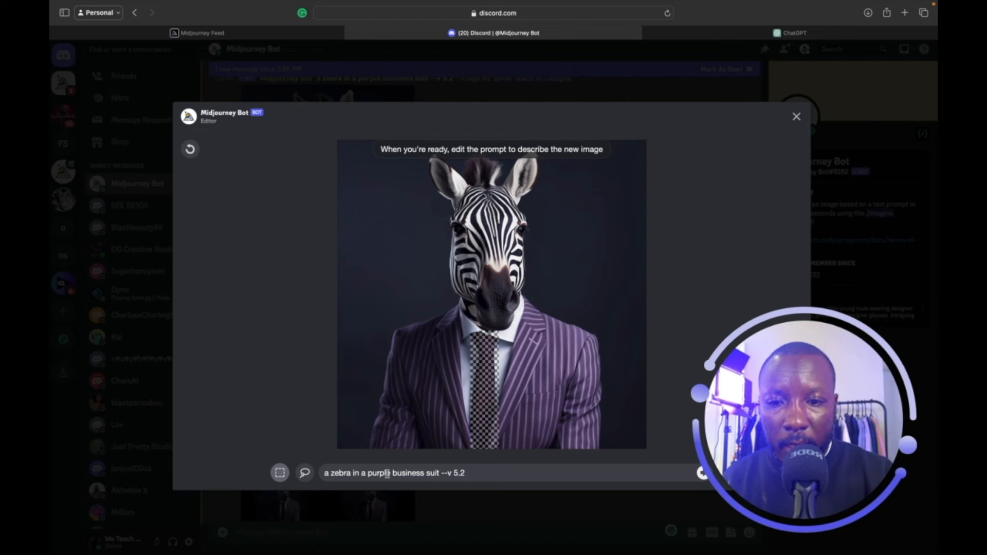
pyautogui.click(437, 473)
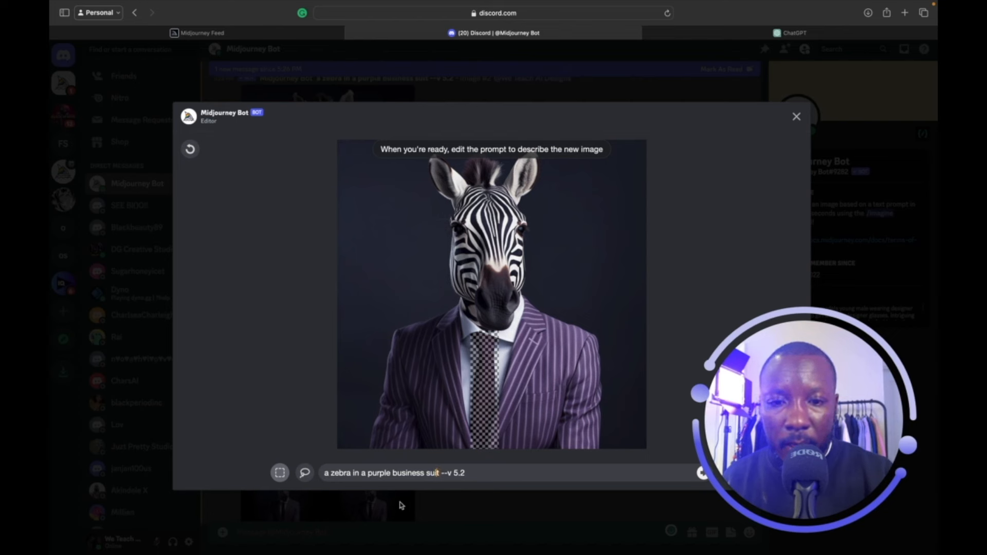
pyautogui.write('with.')
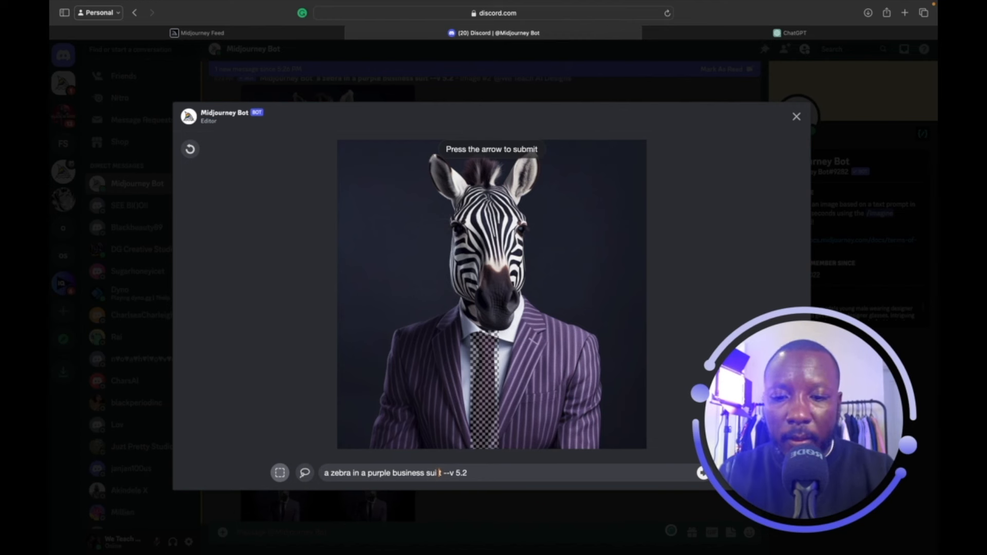
pyautogui.press('BackSpace')
pyautogui.write('red tie')
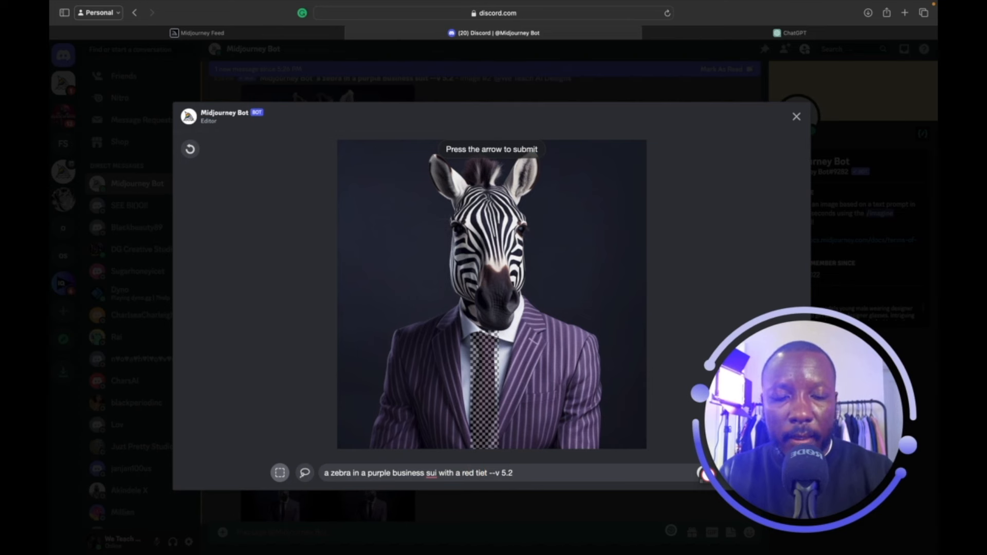
pyautogui.press('Delete')
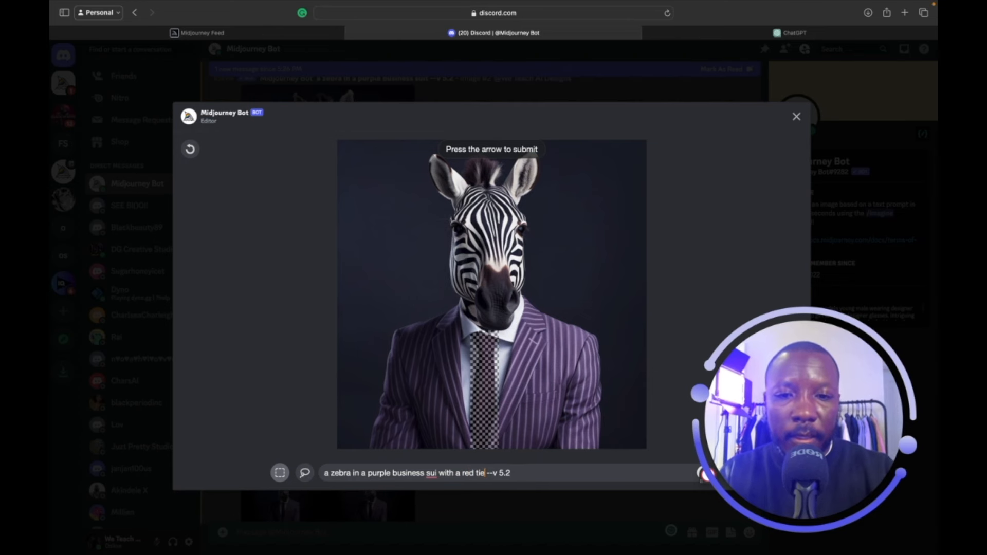
pyautogui.click(707, 473)
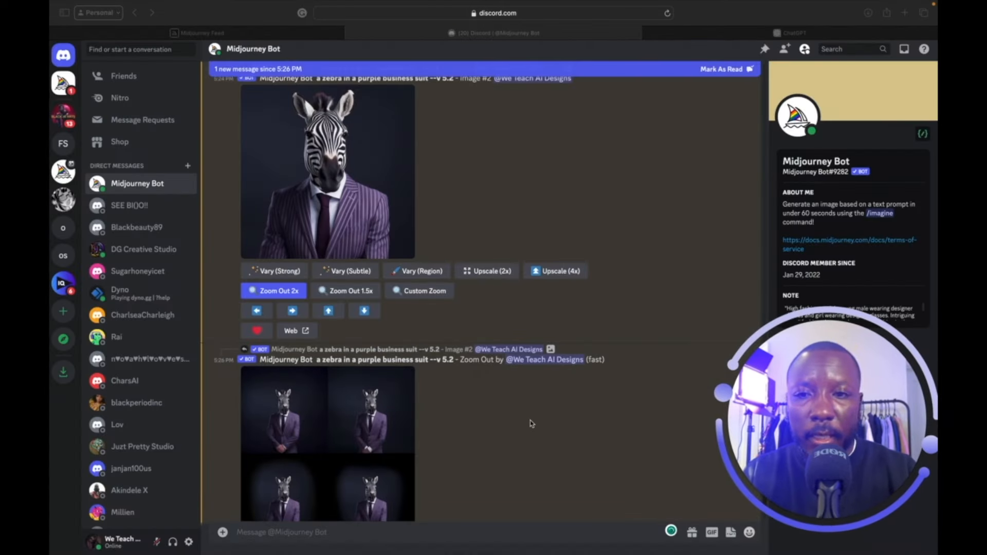
# Scroll to the region-edit grid of purple-suit zebras with pink and red ties and enlarge it.
pyautogui.scroll(-3, 532, 424)
pyautogui.scroll(-3, 532, 424)
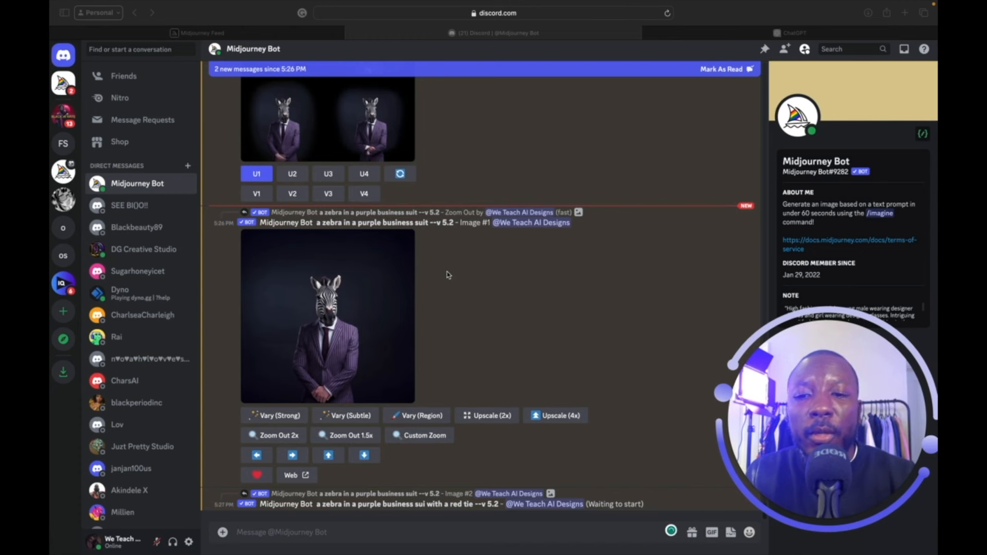
pyautogui.scroll(-1, 461, 279)
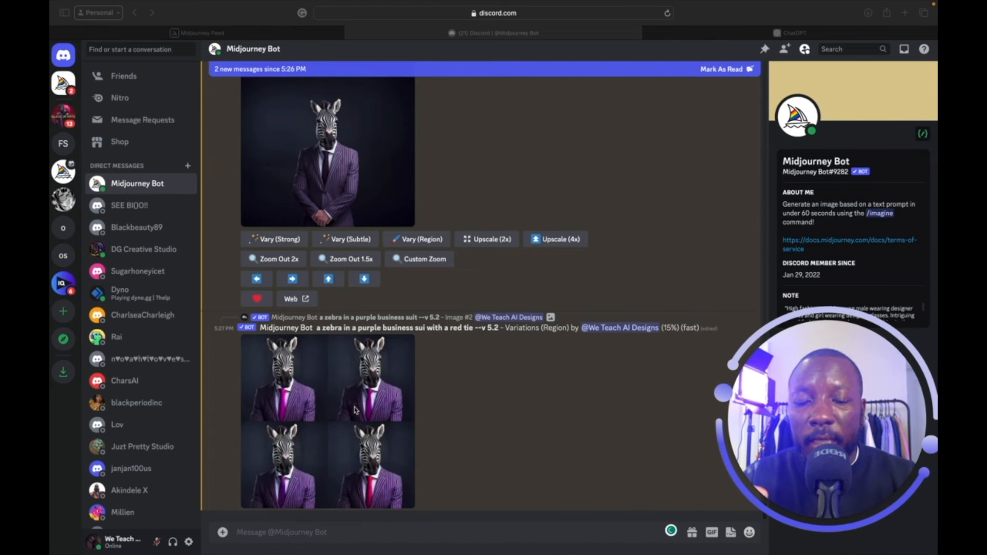
pyautogui.scroll(5, 374, 369)
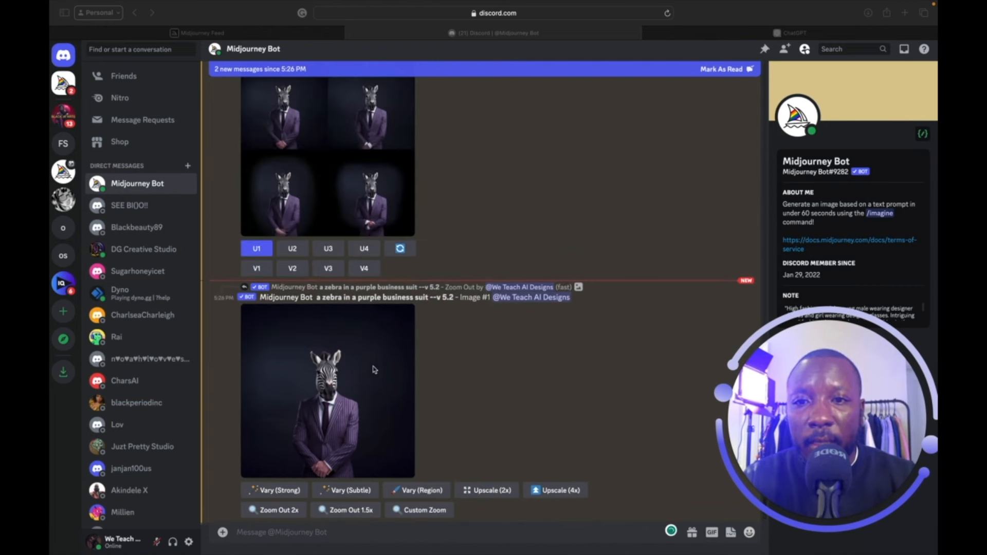
pyautogui.scroll(-2, 302, 372)
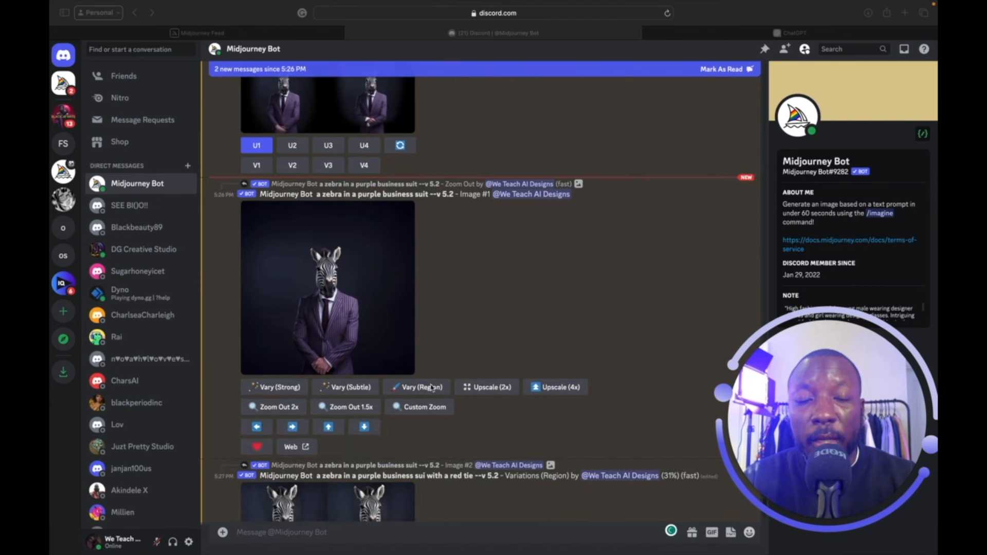
pyautogui.scroll(-3, 431, 387)
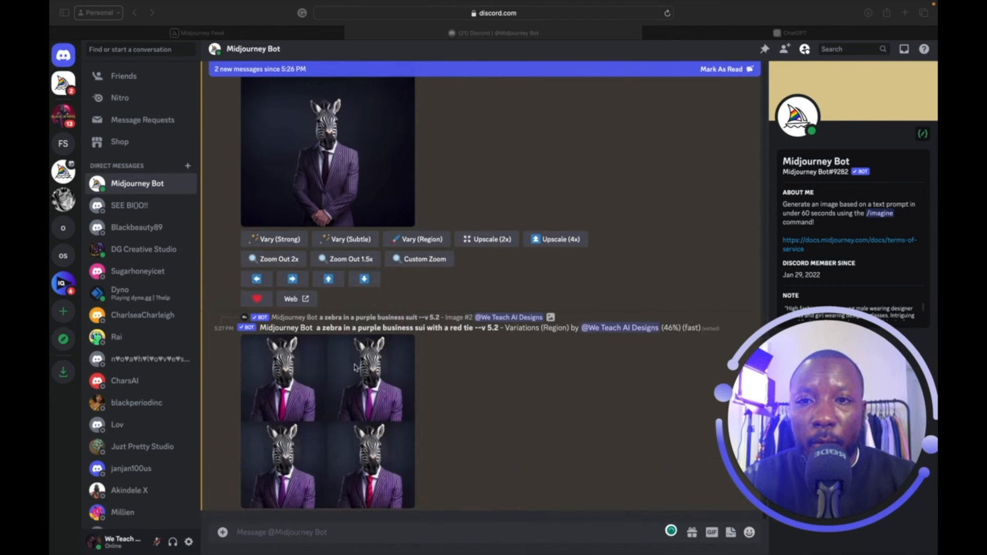
pyautogui.scroll(8, 346, 322)
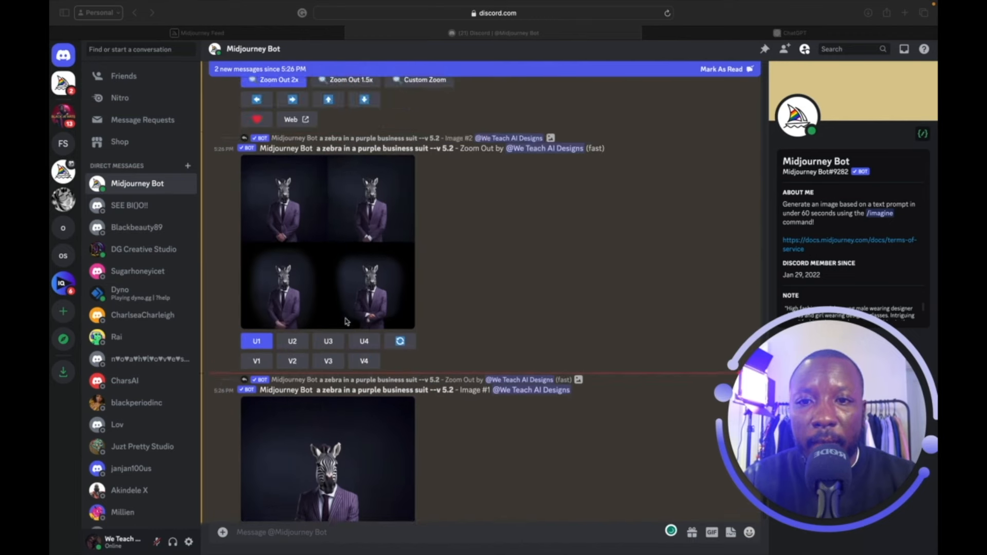
pyautogui.scroll(-8, 338, 367)
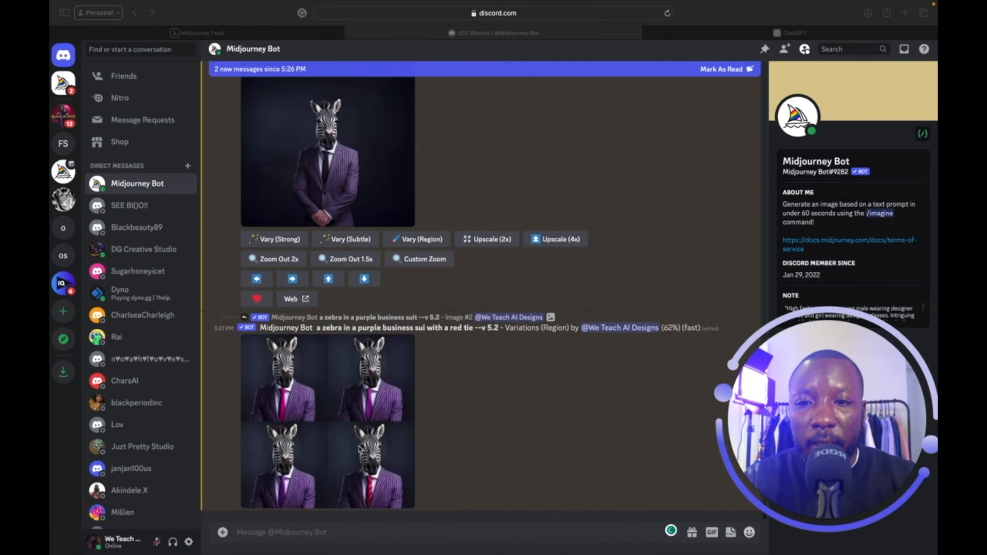
pyautogui.click(360, 449)
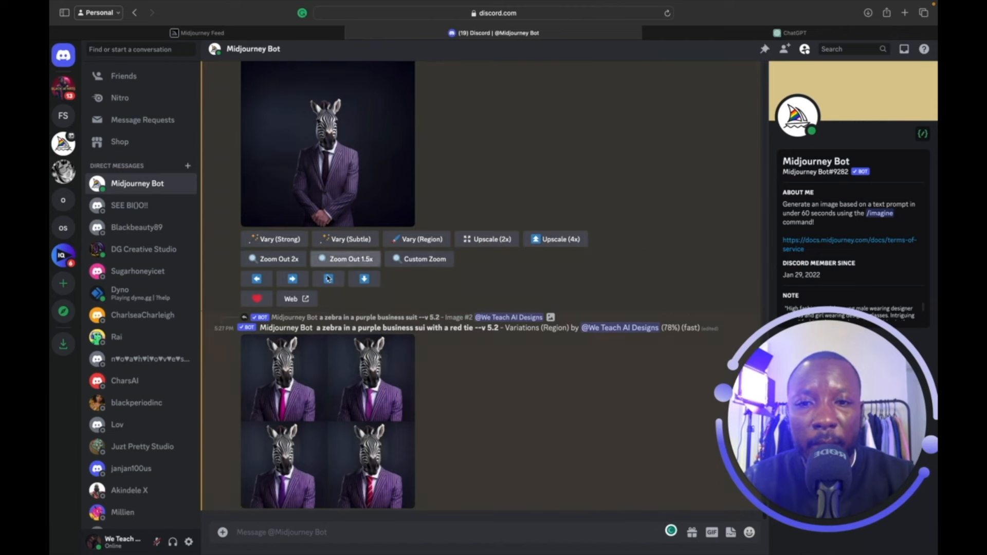
pyautogui.click(353, 407)
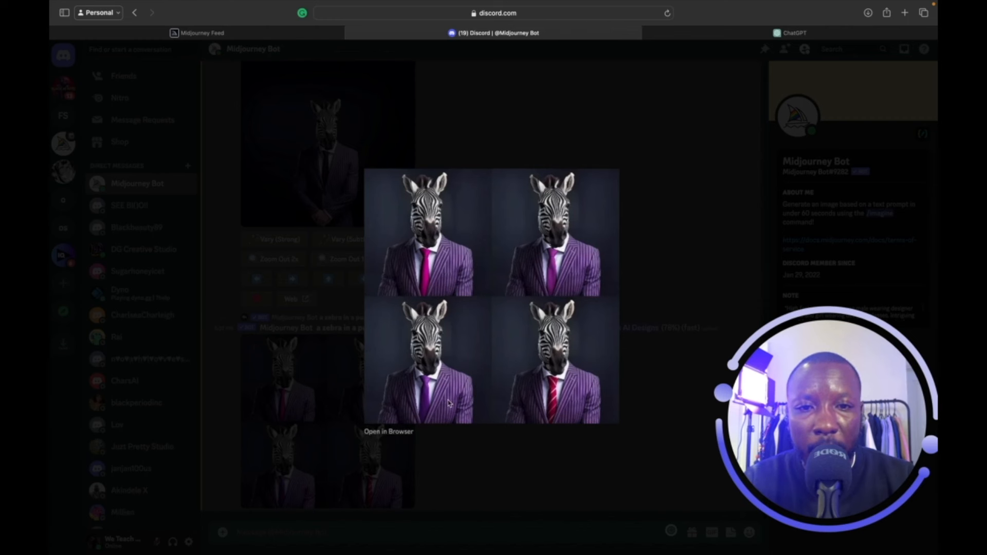
# Close the enlarged zebra grid and scroll back up the chat.
pyautogui.click(332, 321)
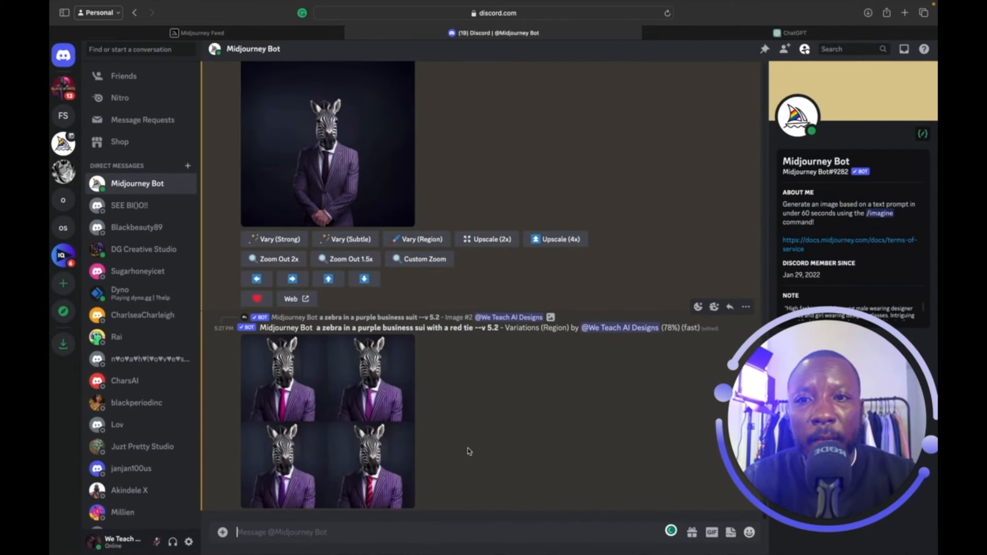
pyautogui.scroll(3, 469, 451)
pyautogui.scroll(4, 469, 452)
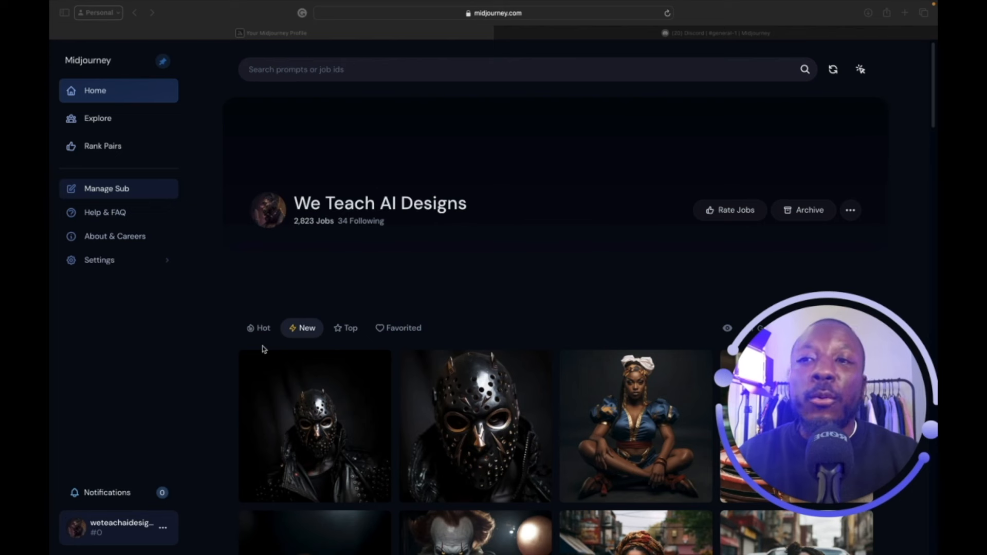
pyautogui.click(95, 94)
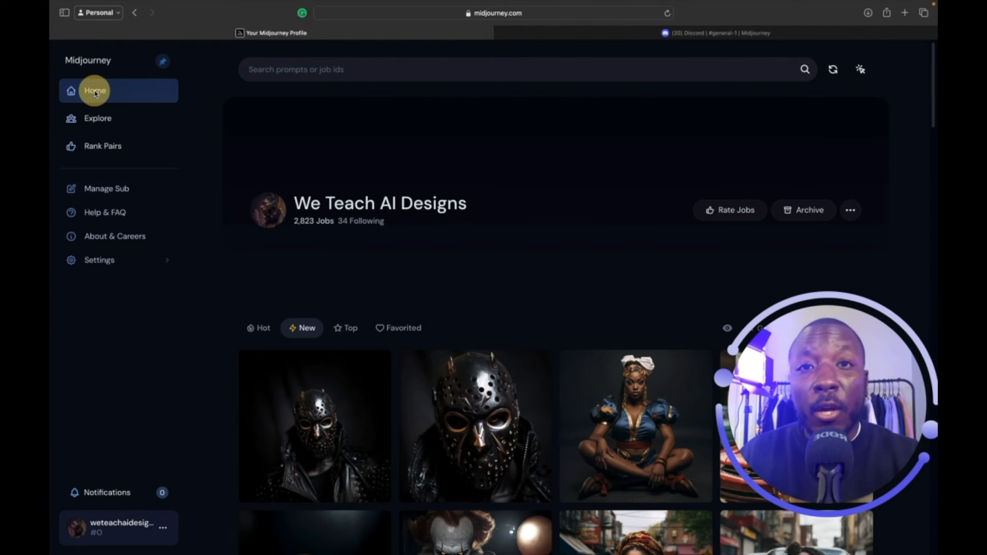
pyautogui.click(98, 118)
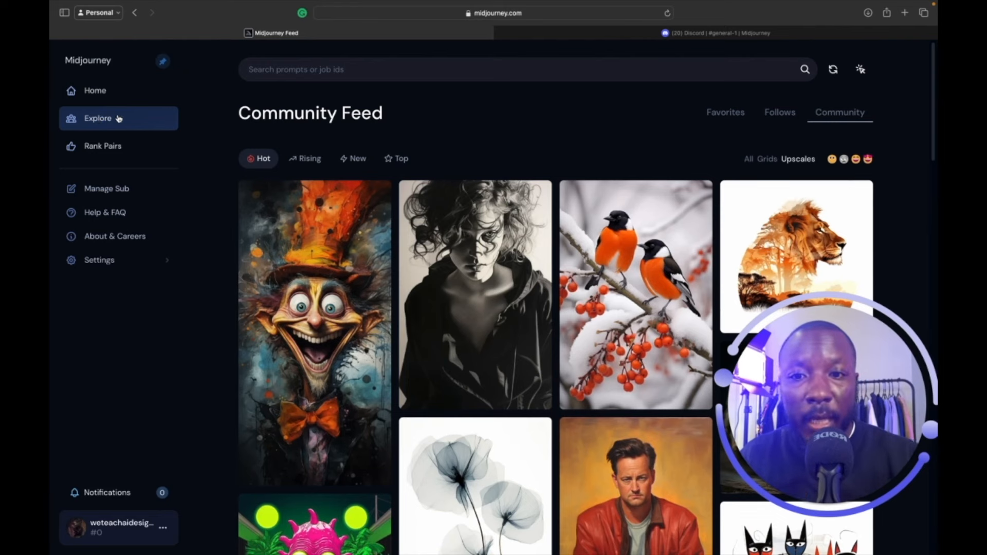
pyautogui.moveTo(316, 235)
pyautogui.scroll(-3, 323, 323)
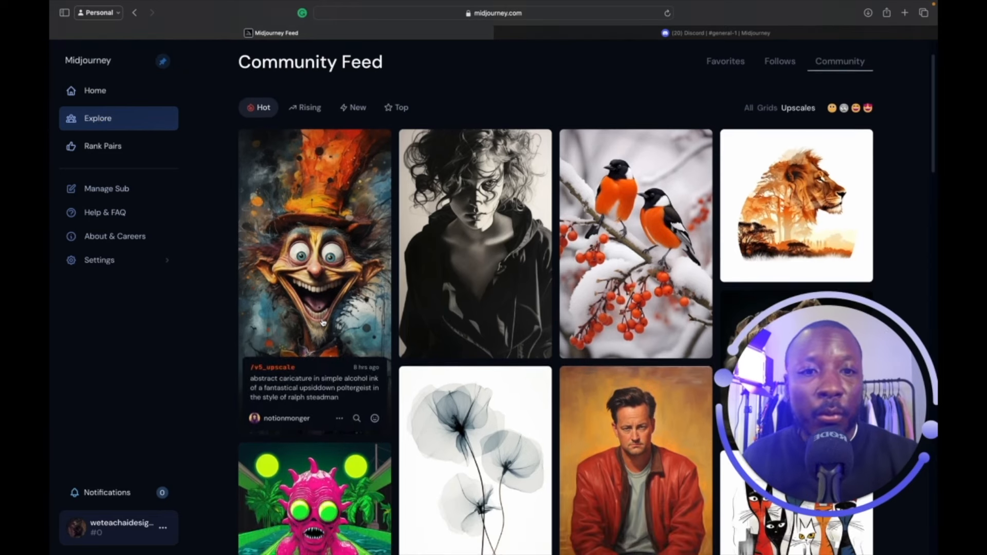
pyautogui.scroll(-3, 325, 323)
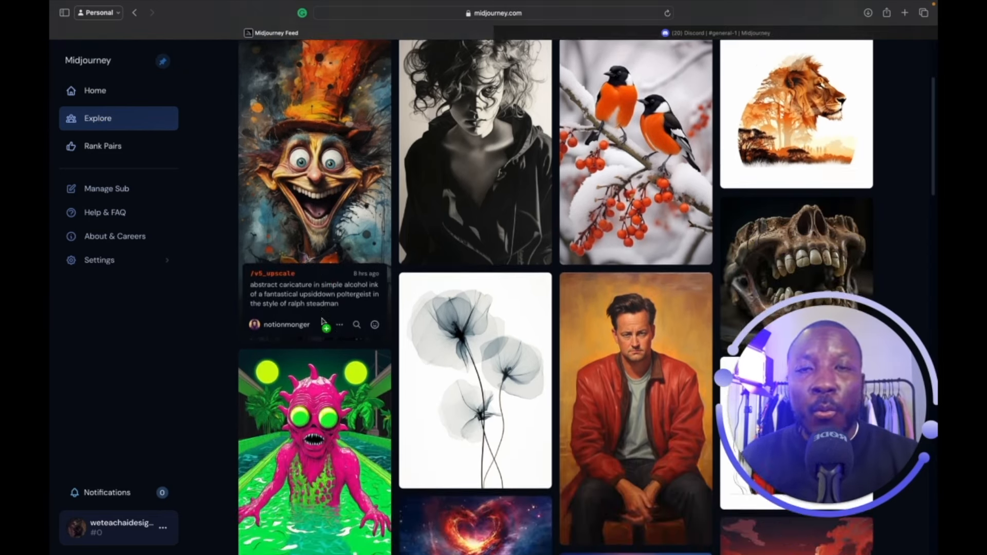
pyautogui.scroll(-6, 337, 363)
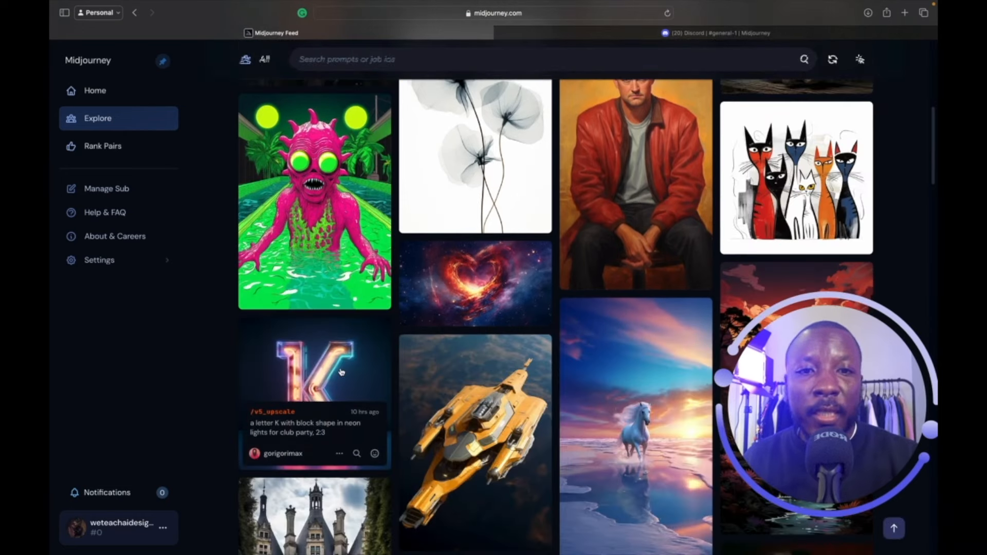
pyautogui.scroll(-10, 341, 372)
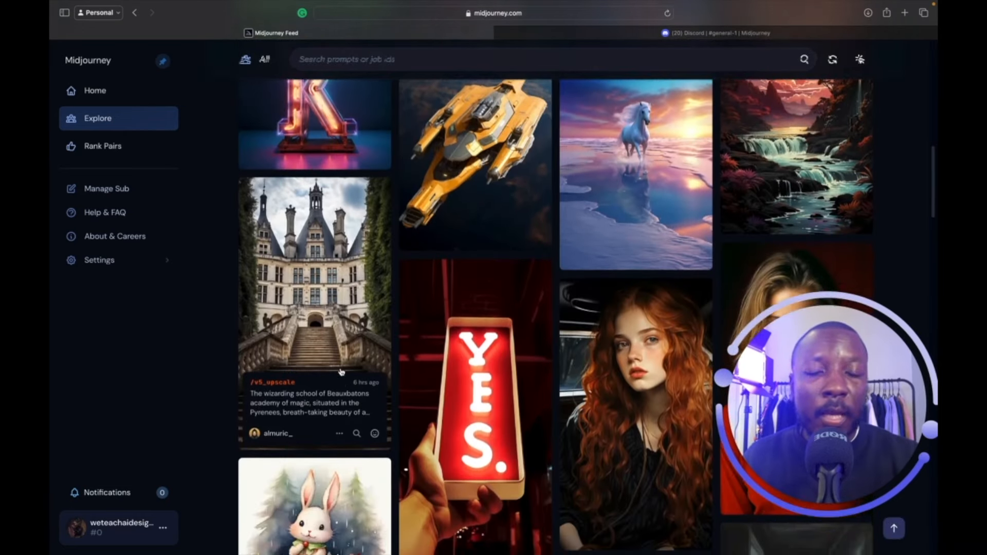
pyautogui.scroll(-4, 341, 372)
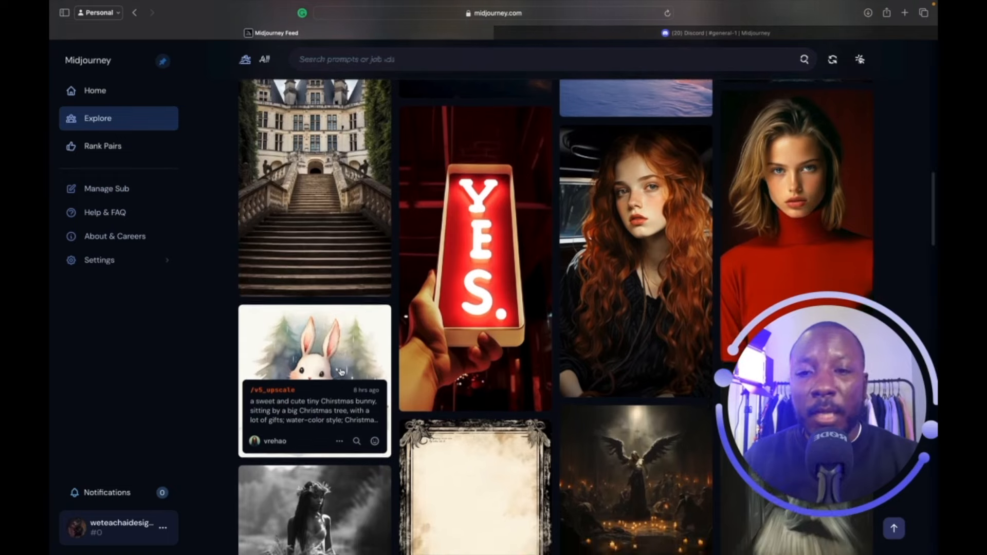
pyautogui.scroll(-3, 341, 372)
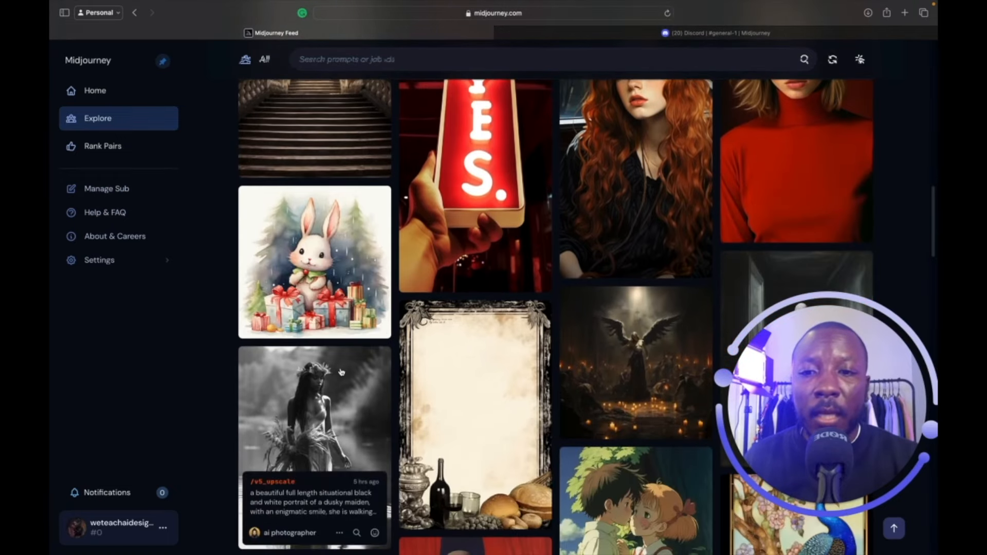
pyautogui.scroll(-6, 342, 372)
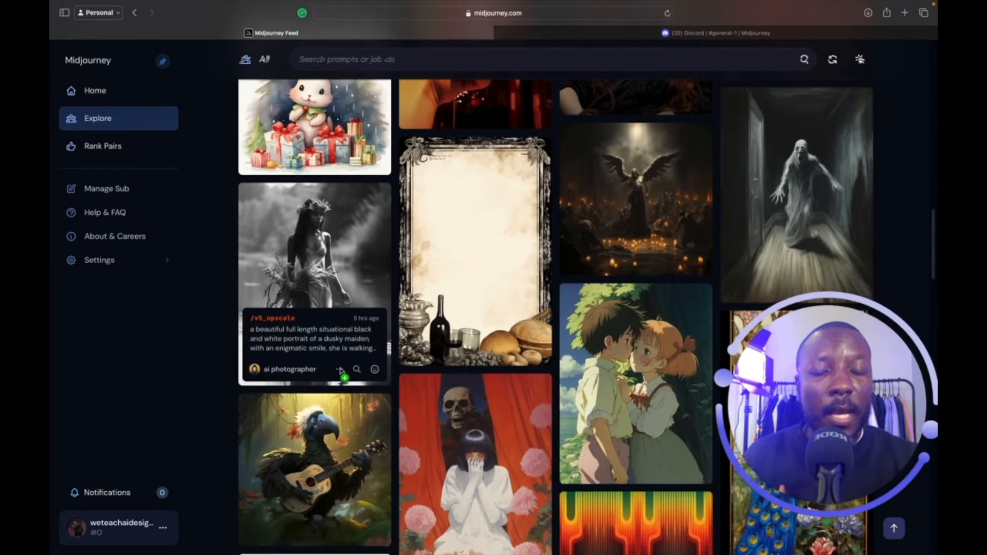
pyautogui.scroll(-3, 341, 372)
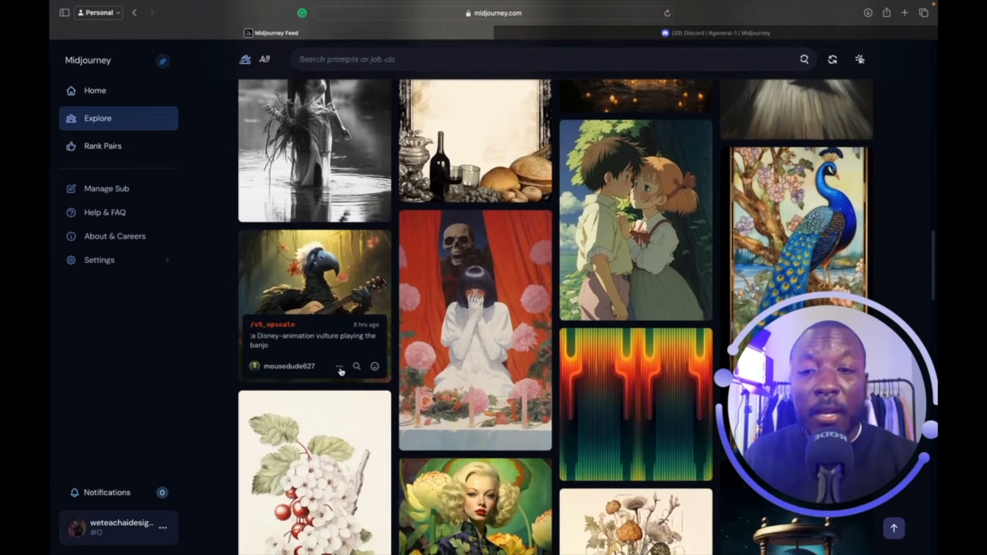
pyautogui.scroll(-4, 341, 371)
pyautogui.scroll(-2, 341, 371)
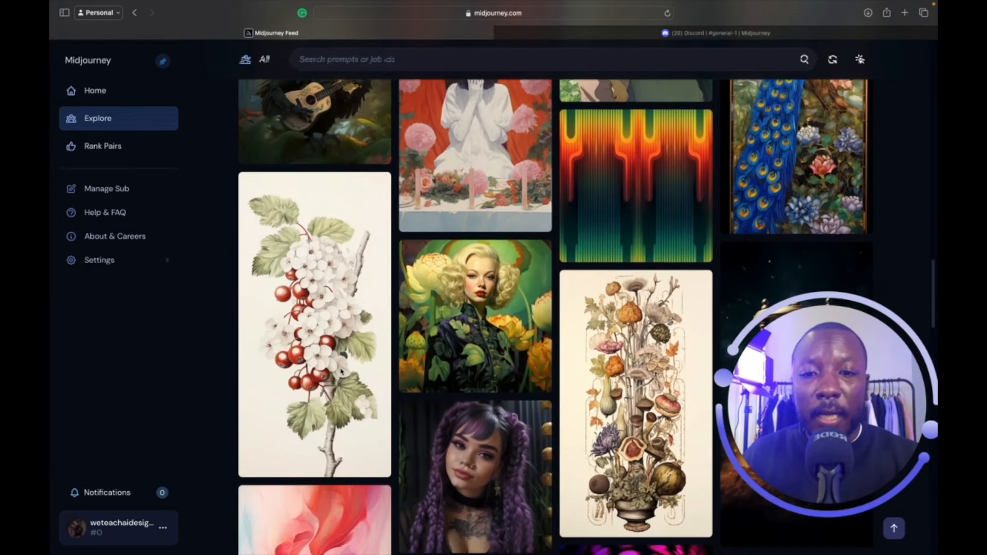
pyautogui.scroll(-7, 341, 372)
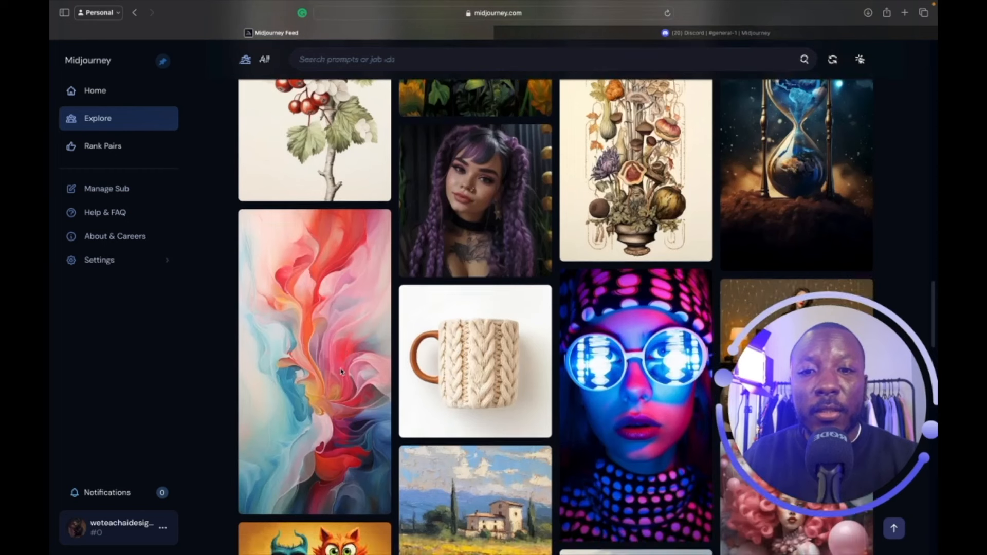
pyautogui.moveTo(342, 372)
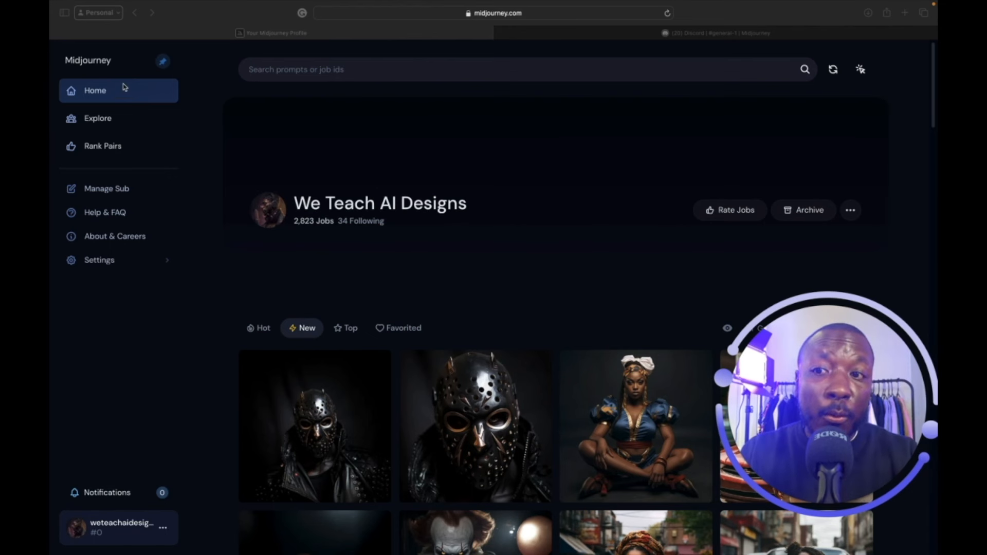
# Reopen the Community Feed and scroll down to the purple-braided fairy portrait.
pyautogui.click(107, 122)
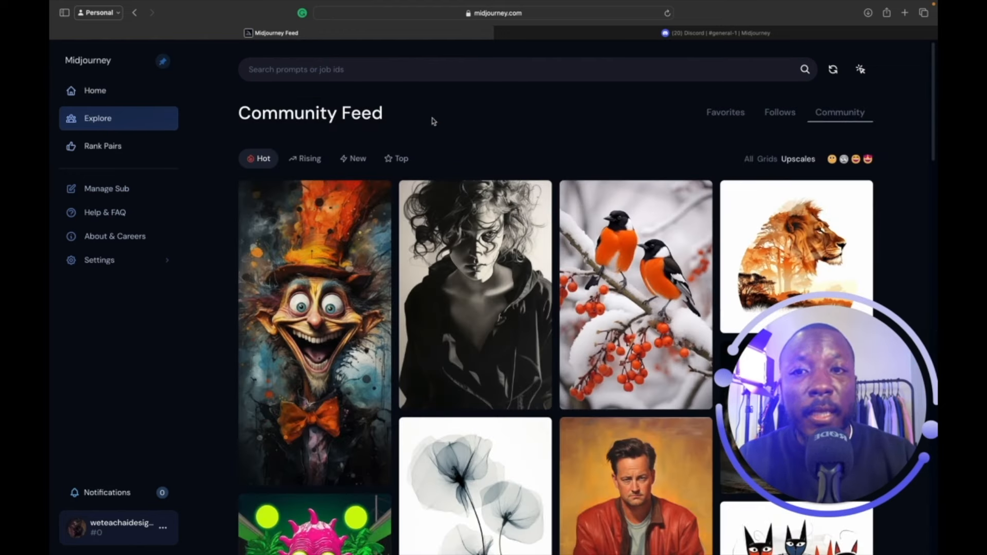
pyautogui.scroll(-1, 442, 334)
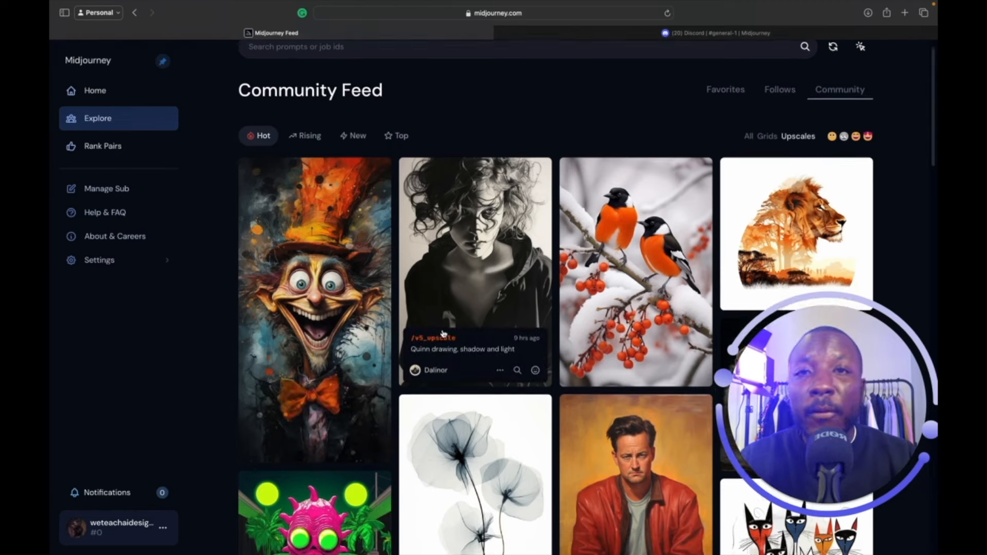
pyautogui.scroll(-3, 442, 333)
pyautogui.scroll(-5, 442, 334)
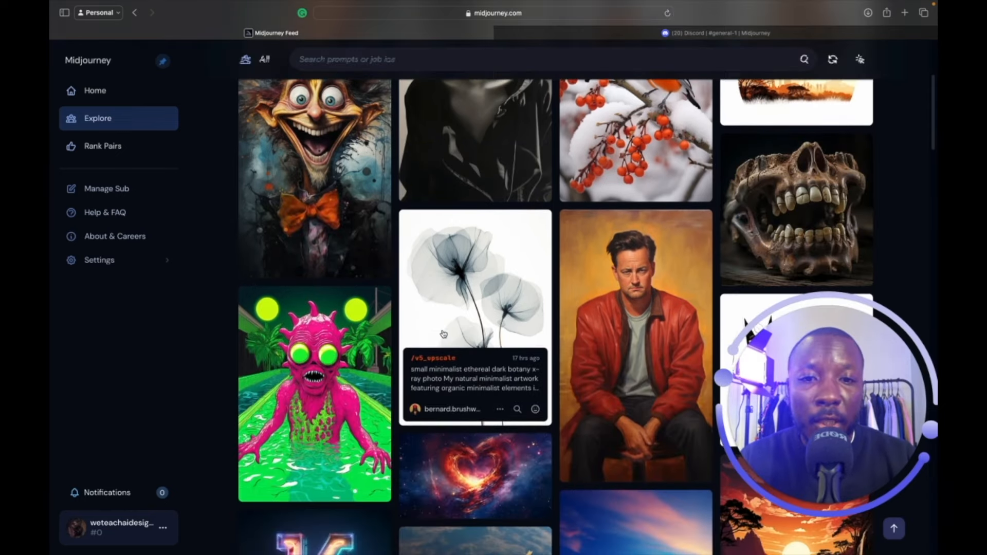
pyautogui.scroll(-10, 443, 335)
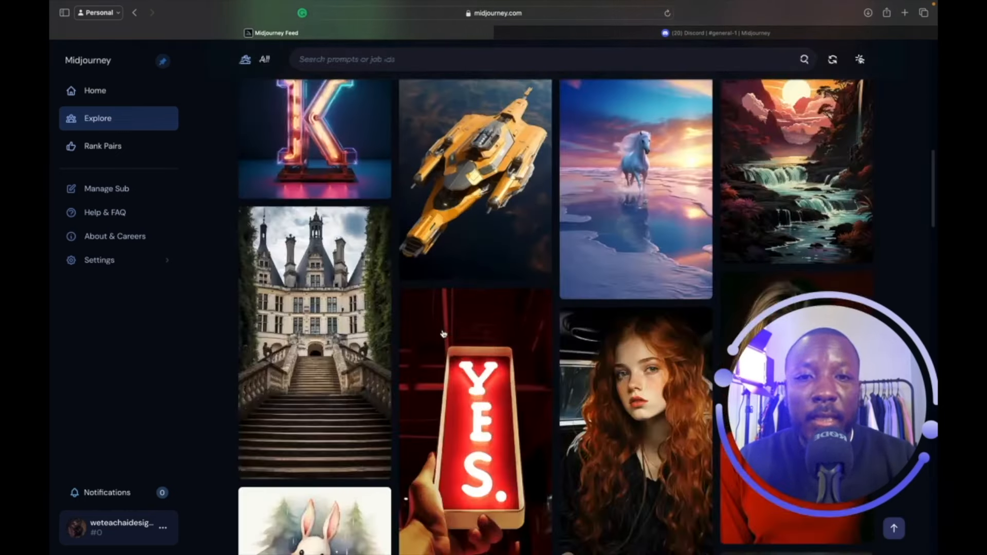
pyautogui.scroll(-4, 443, 334)
pyautogui.scroll(1, 443, 334)
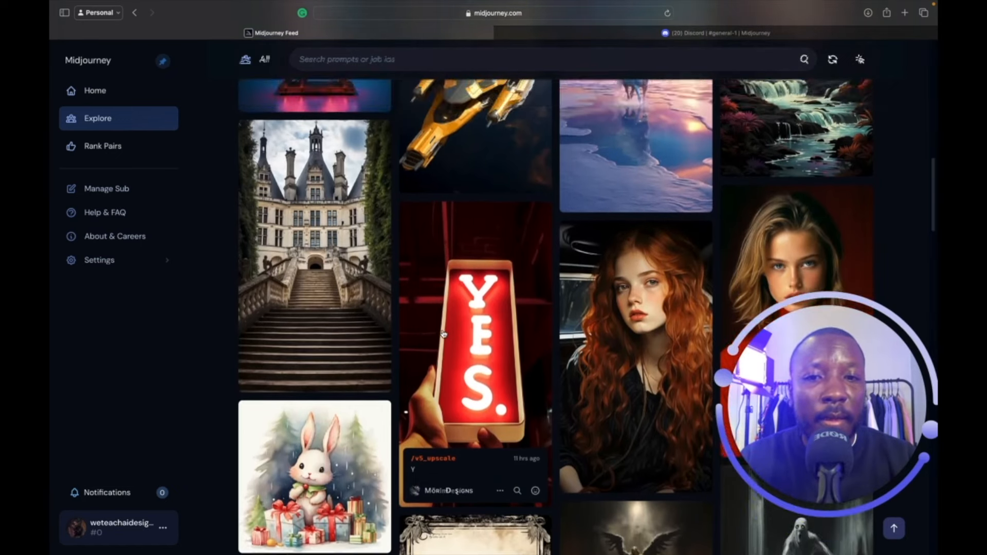
pyautogui.scroll(-5, 443, 334)
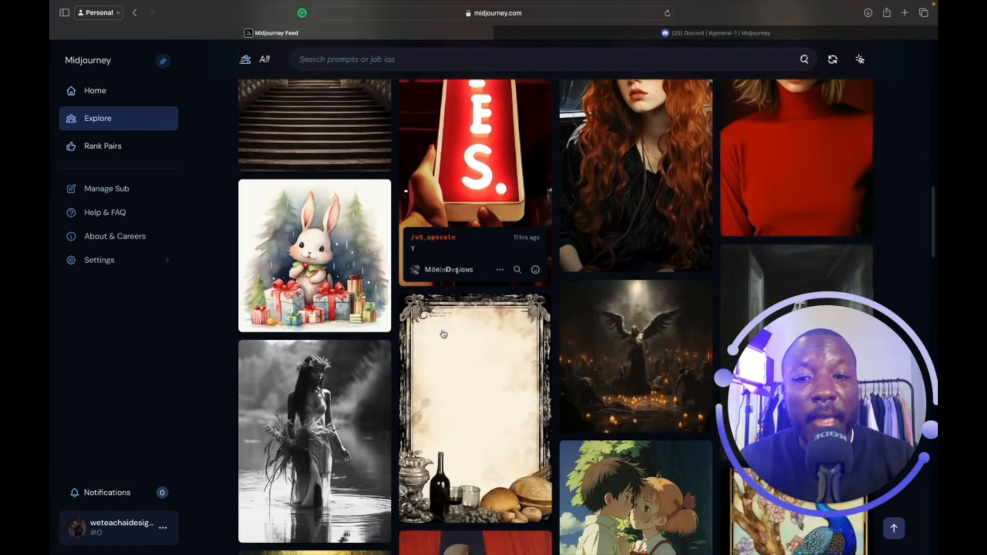
pyautogui.scroll(-6, 443, 334)
pyautogui.scroll(-6, 443, 335)
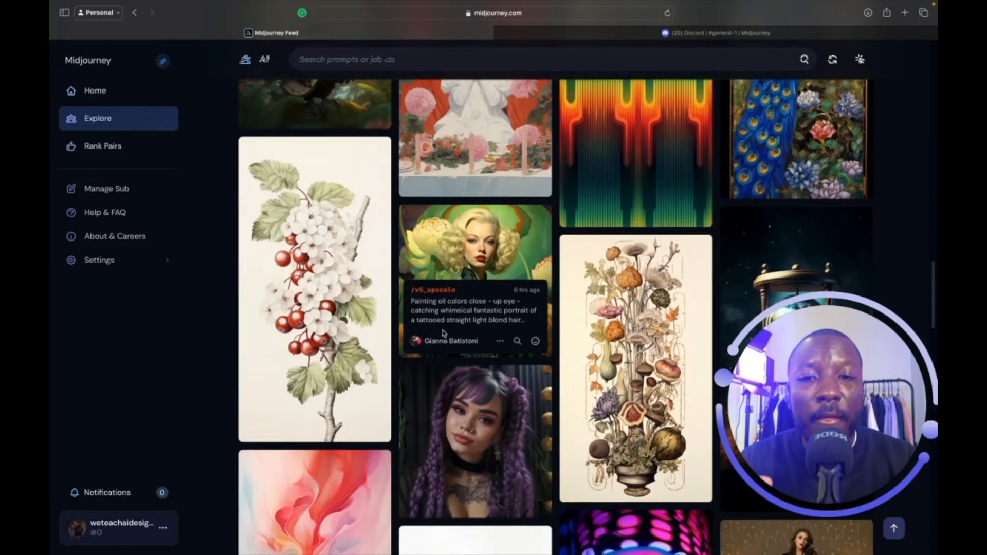
pyautogui.scroll(-2, 443, 333)
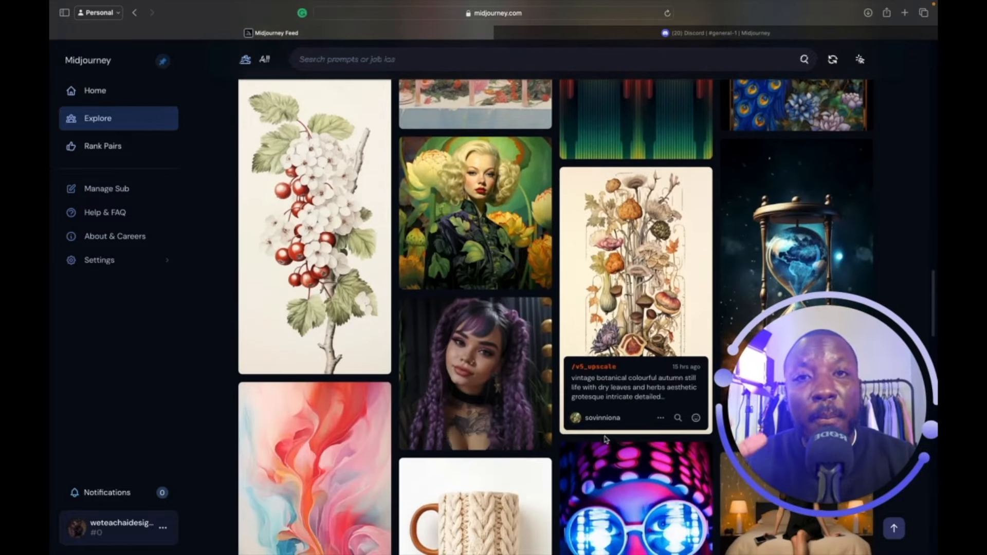
pyautogui.scroll(-4, 604, 438)
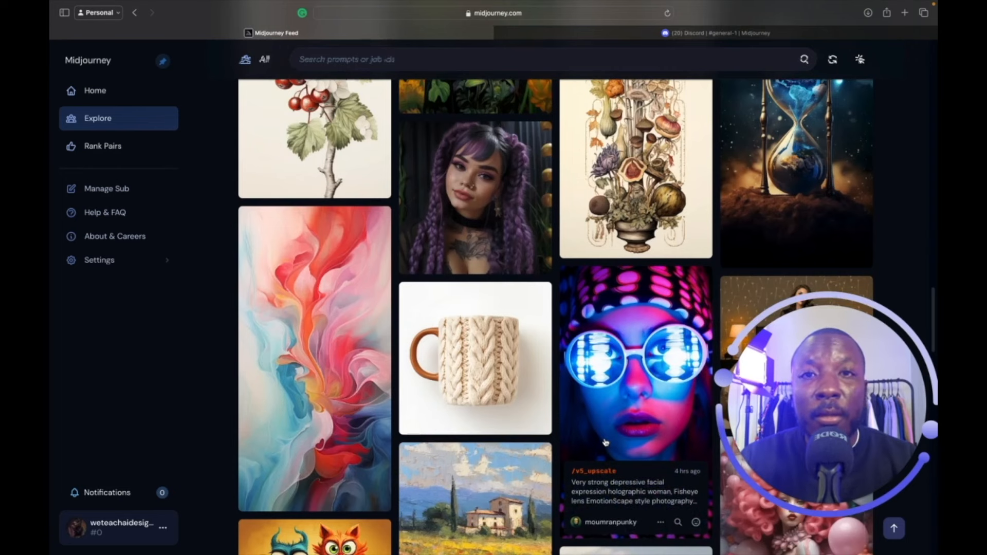
pyautogui.scroll(1, 606, 442)
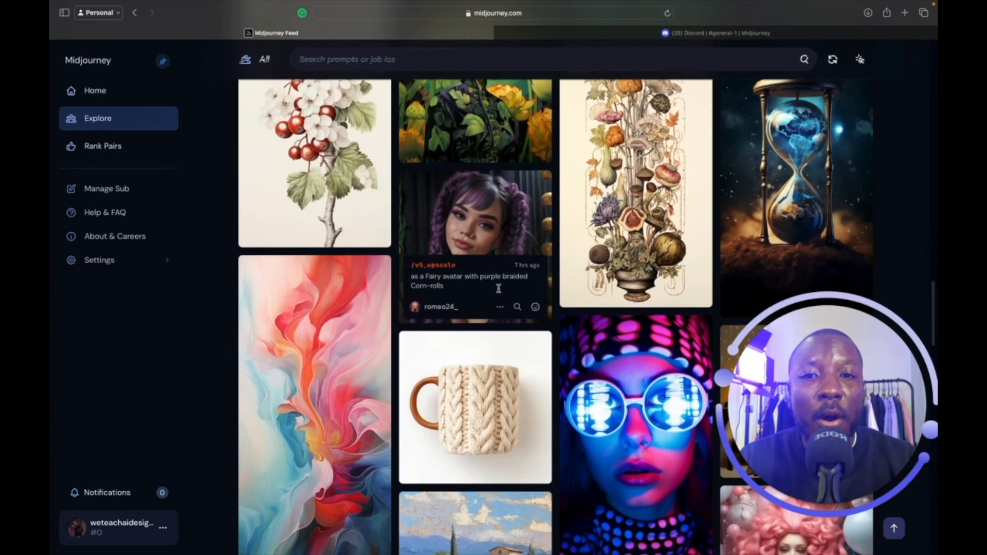
pyautogui.moveTo(452, 289); pyautogui.dragTo(421, 280)
# Open the purple-braids fairy portrait and copy its prompt.
pyautogui.click(482, 242)
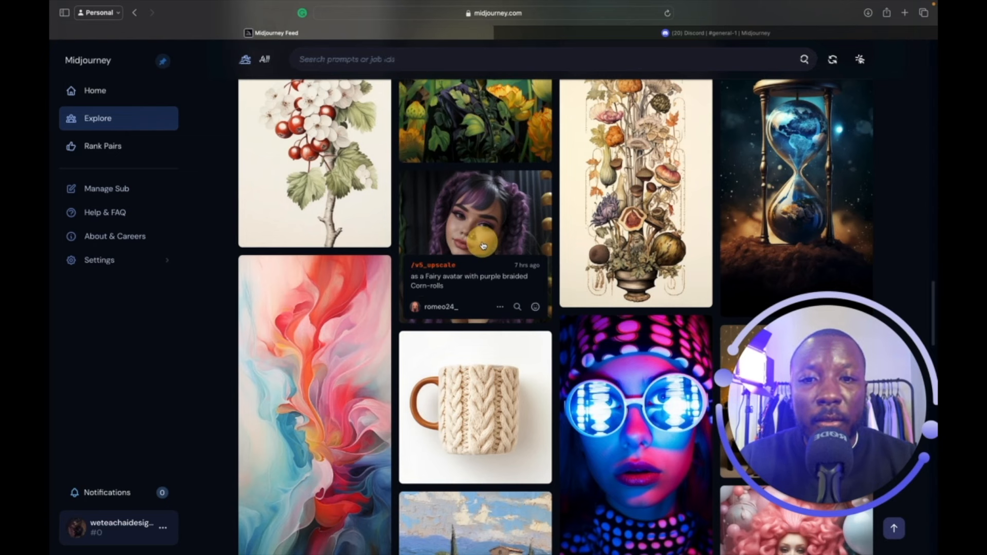
pyautogui.scroll(-3, 540, 312)
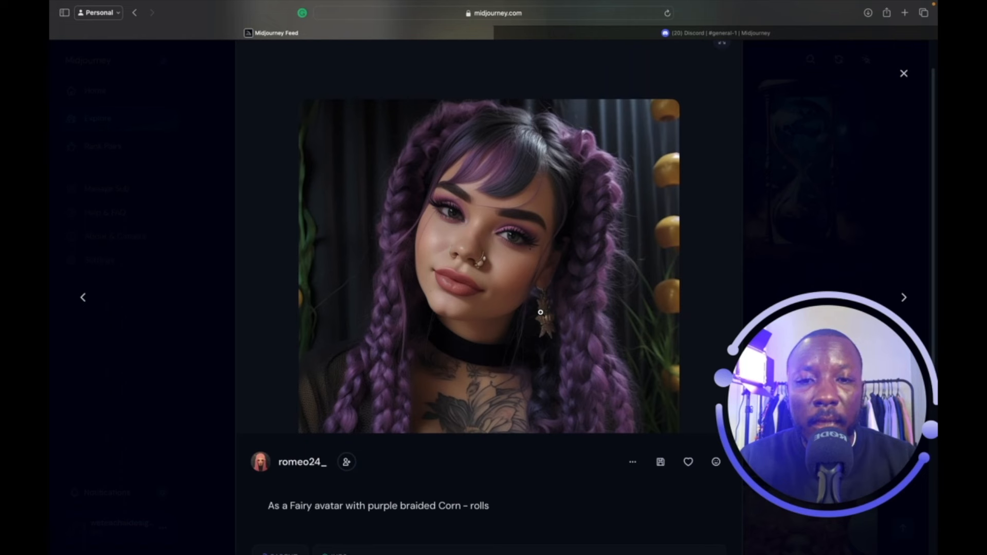
pyautogui.moveTo(504, 450); pyautogui.dragTo(254, 453)
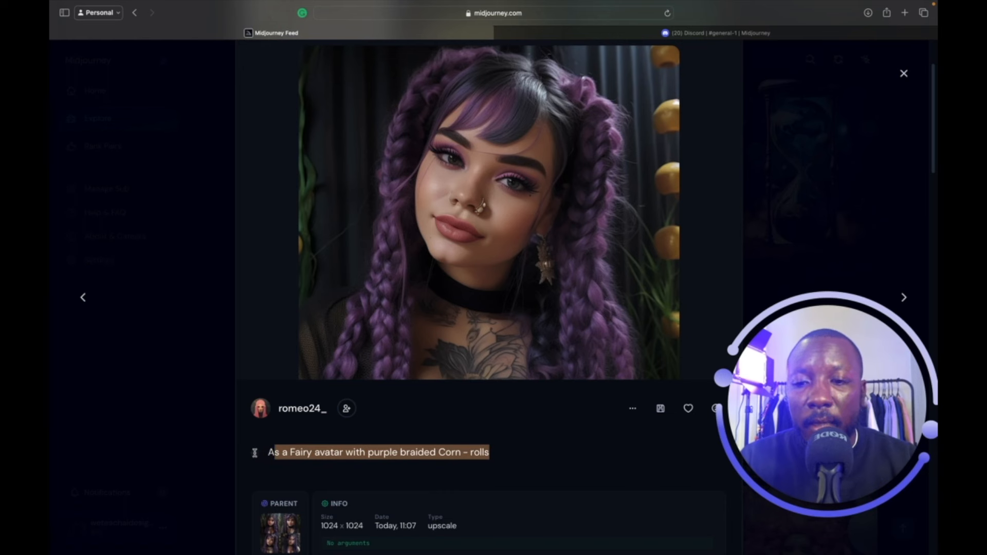
pyautogui.click(633, 412)
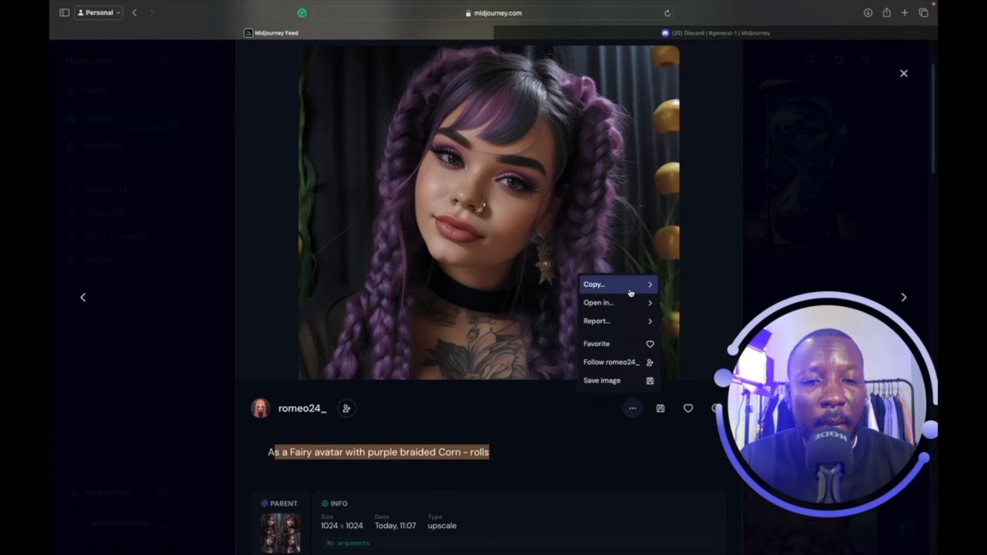
pyautogui.click(630, 287)
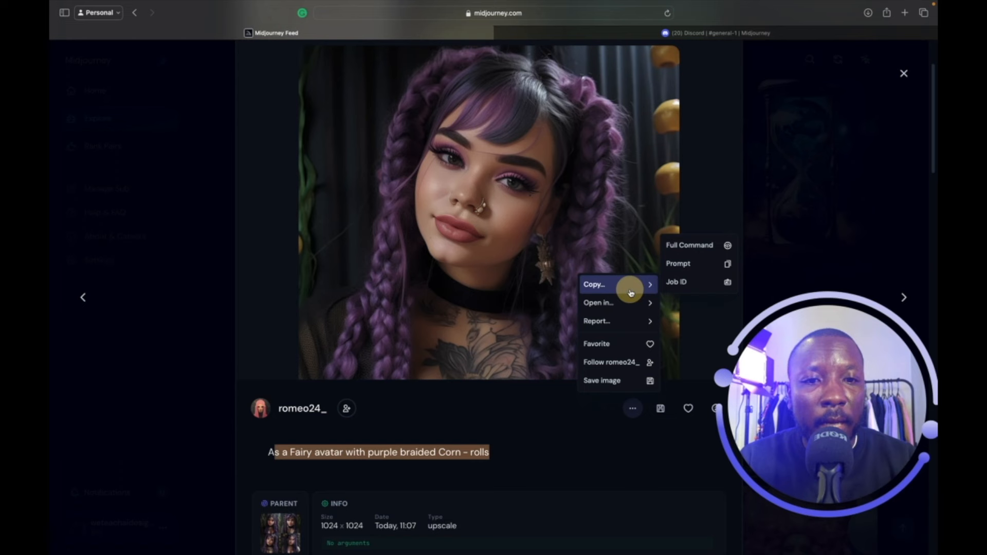
pyautogui.click(681, 267)
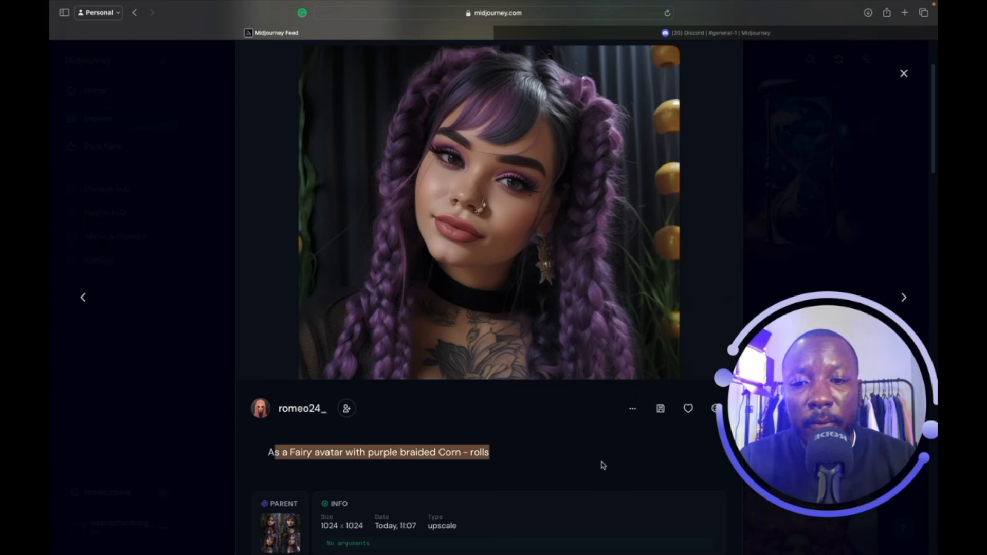
# Scroll through the Explore Related grid of purple-haired portraits.
pyautogui.scroll(-10, 603, 466)
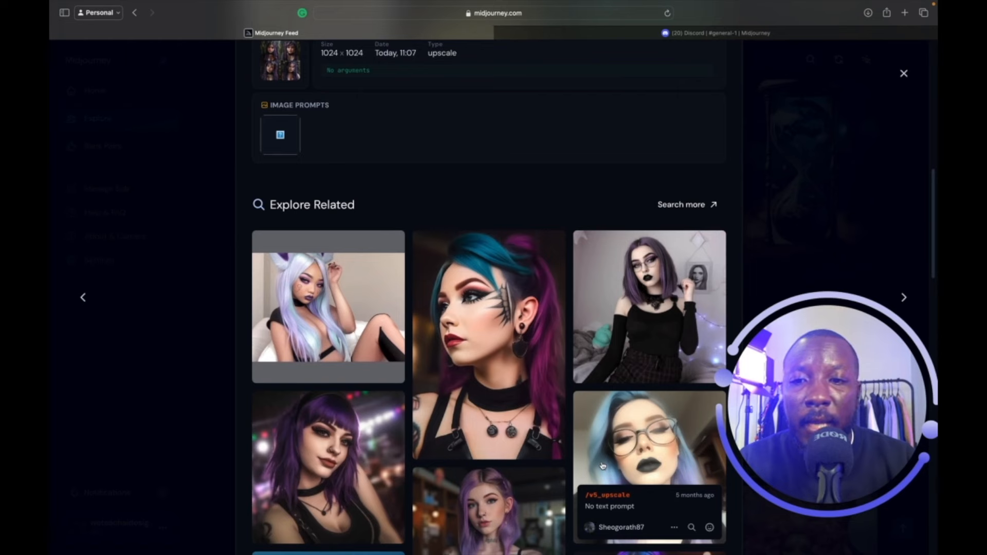
pyautogui.scroll(-2, 602, 465)
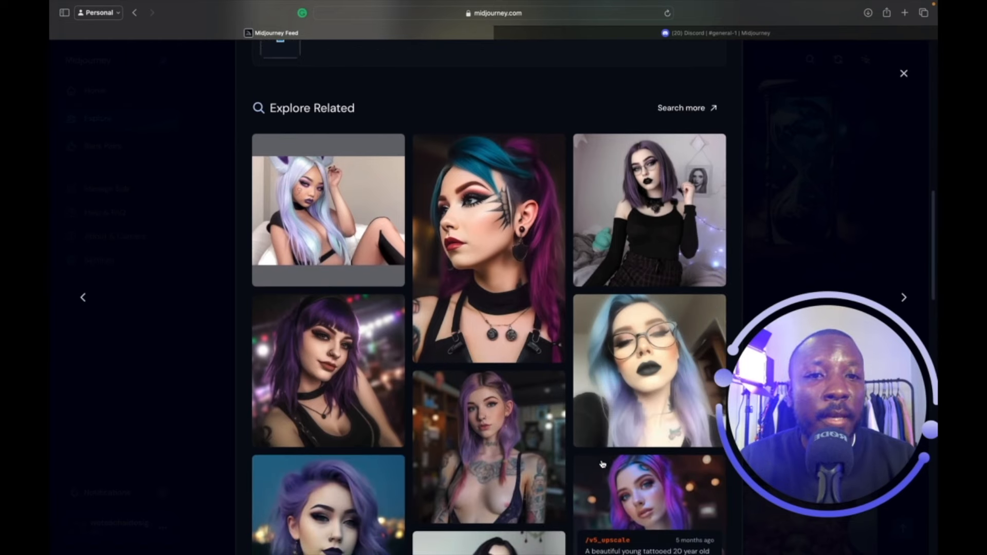
pyautogui.scroll(-3, 602, 464)
pyautogui.scroll(-3, 603, 464)
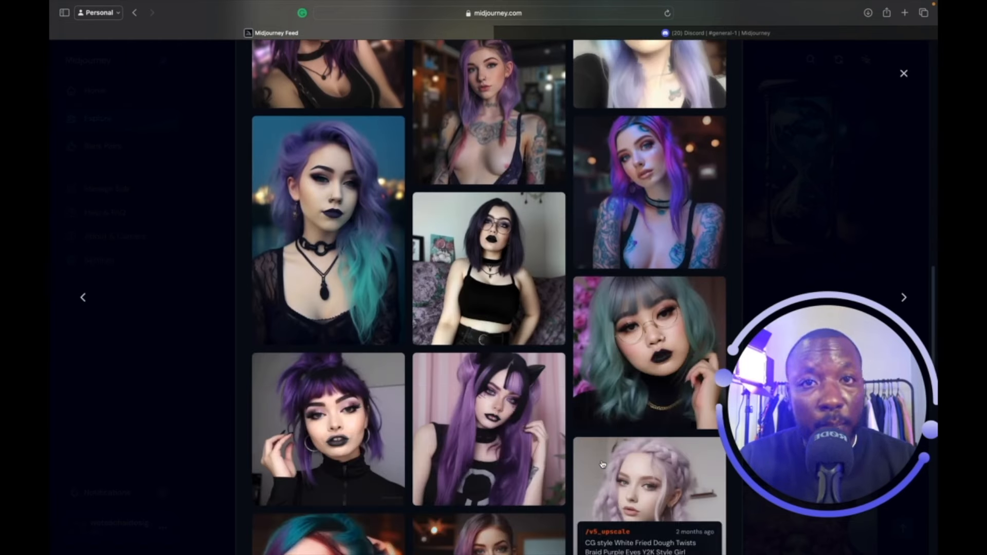
pyautogui.scroll(-3, 603, 464)
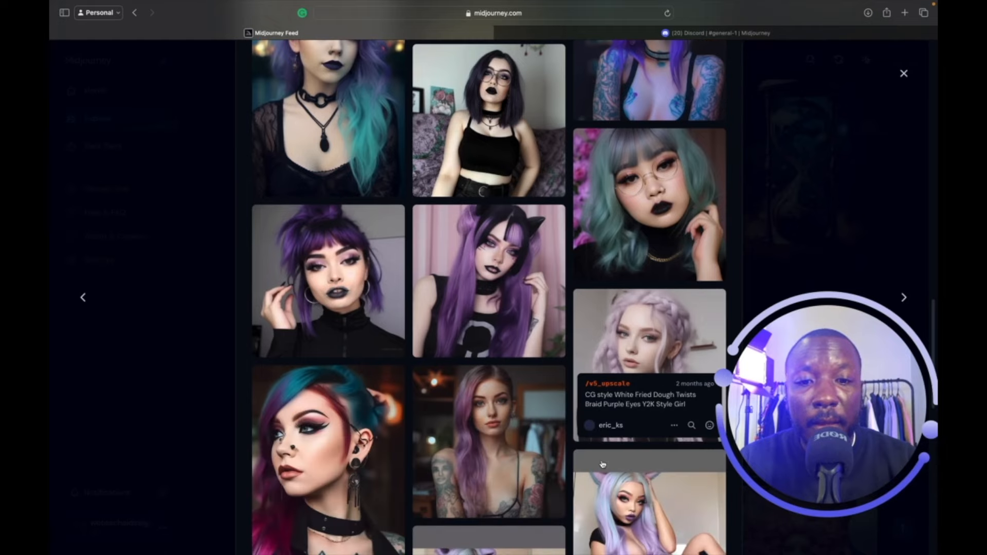
pyautogui.scroll(-3, 602, 464)
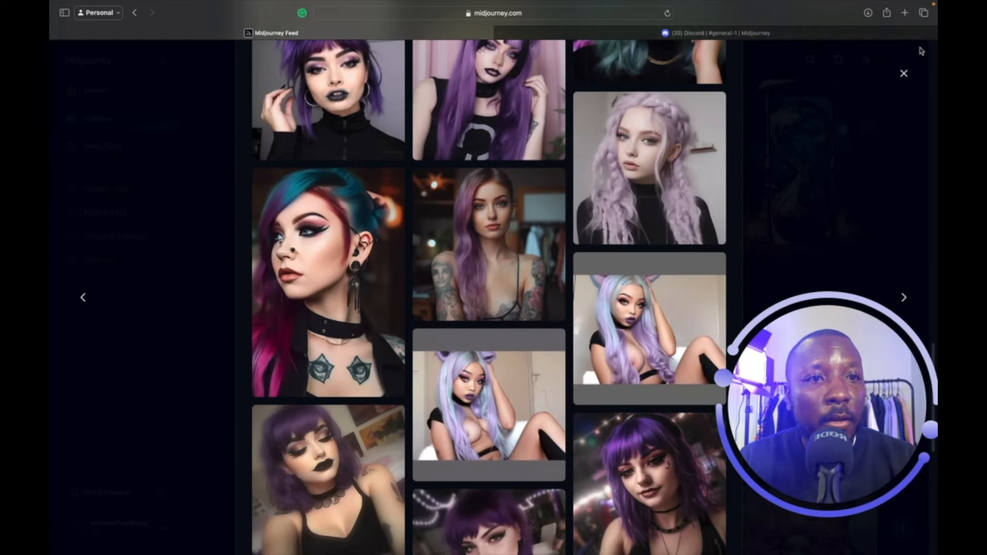
# Close the fairy portrait and open the Jackson Pollock style dog portrait from the feed.
pyautogui.click(903, 74)
pyautogui.scroll(-5, 596, 284)
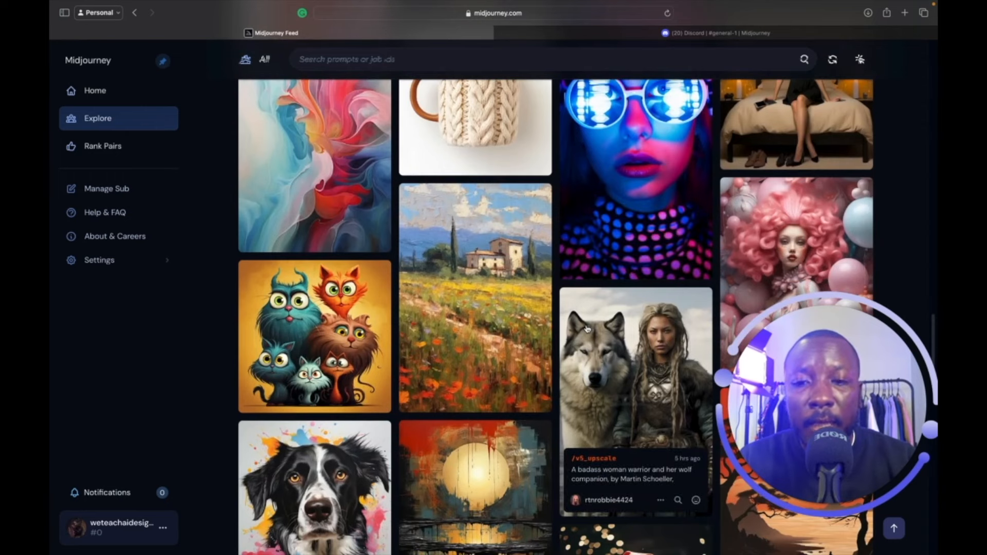
pyautogui.scroll(-2, 586, 329)
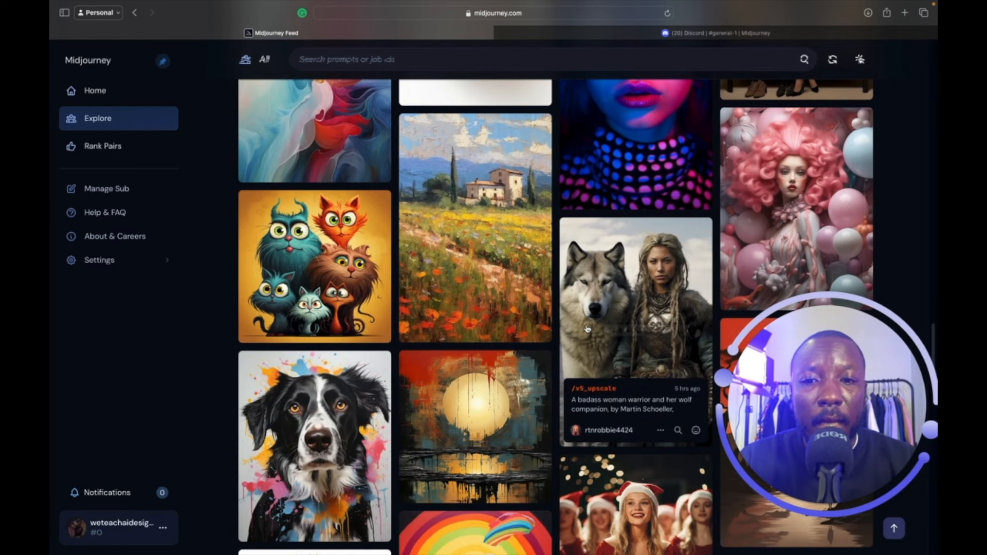
pyautogui.scroll(-3, 587, 329)
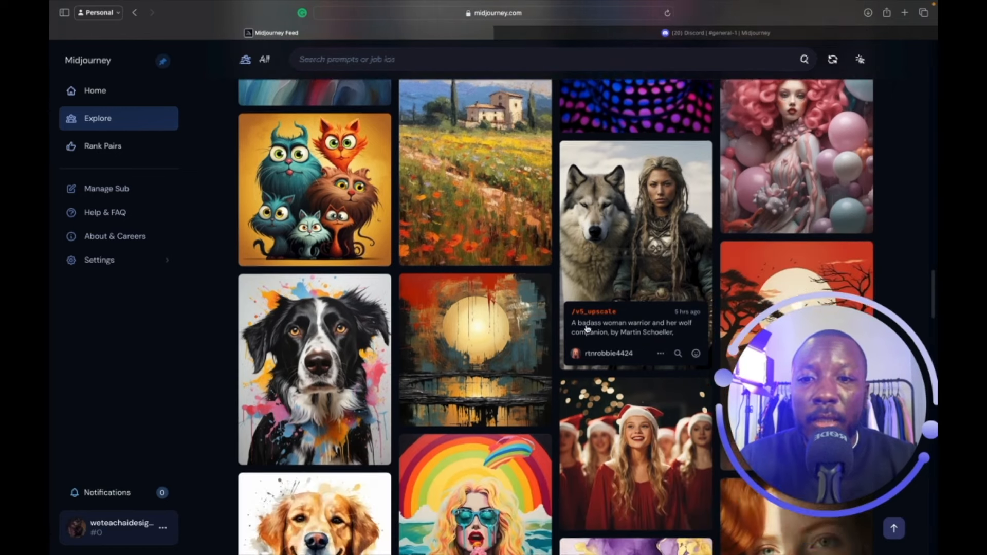
pyautogui.click(346, 340)
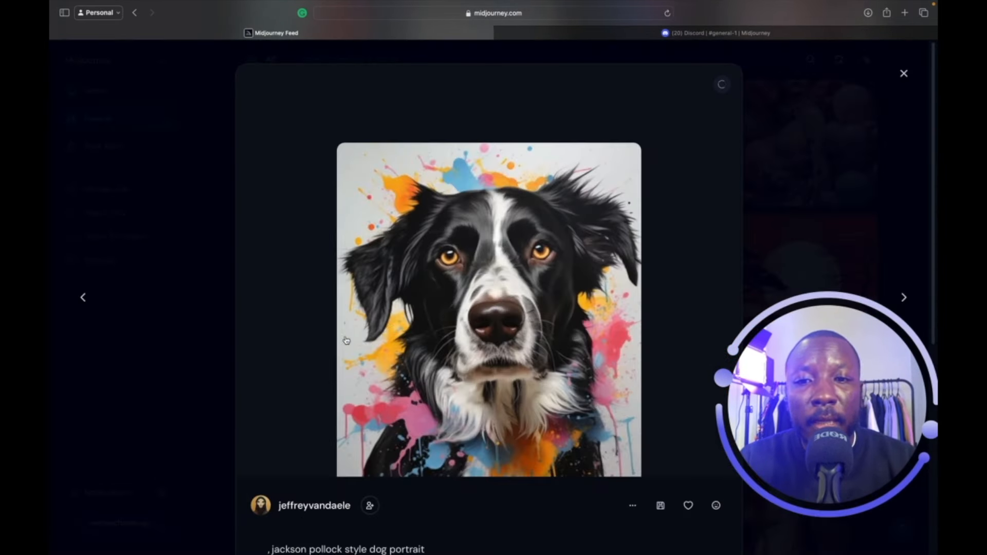
# Copy the dog portrait's prompt and return to the Explore feed.
pyautogui.scroll(-3, 497, 339)
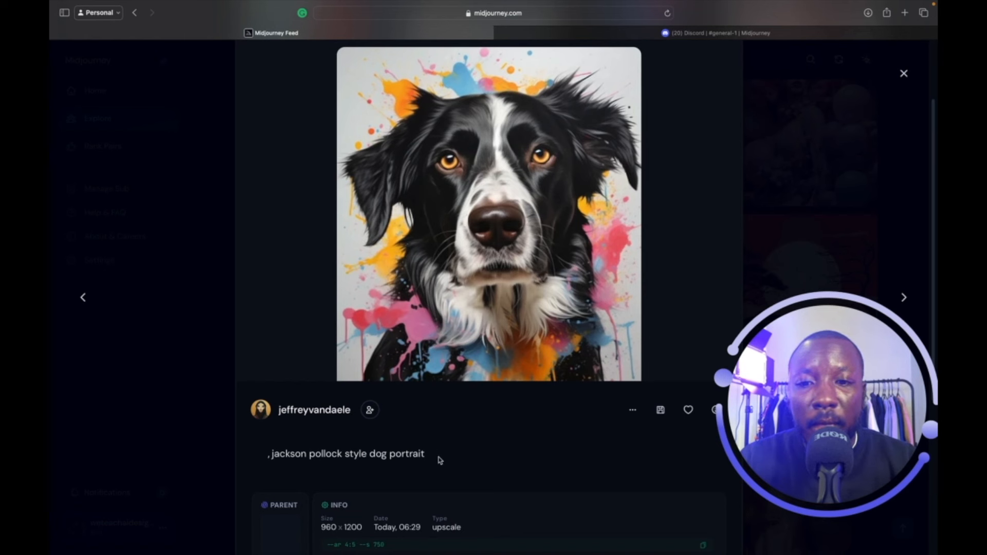
pyautogui.click(632, 412)
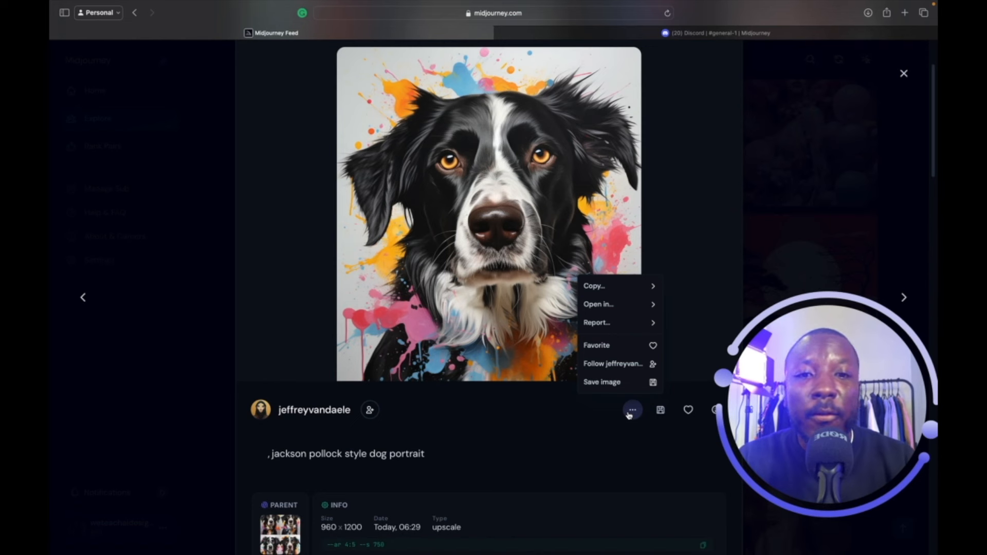
pyautogui.moveTo(637, 286)
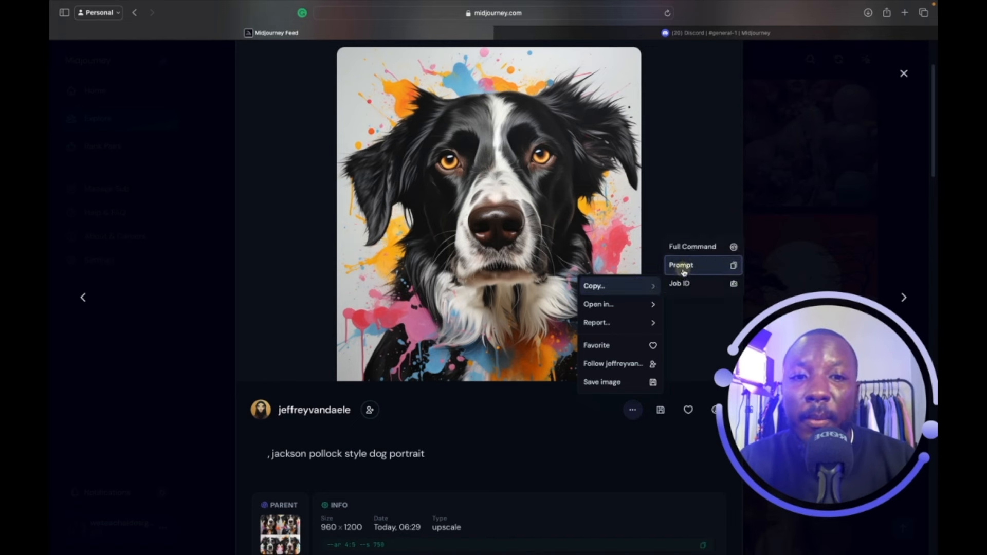
pyautogui.click(683, 266)
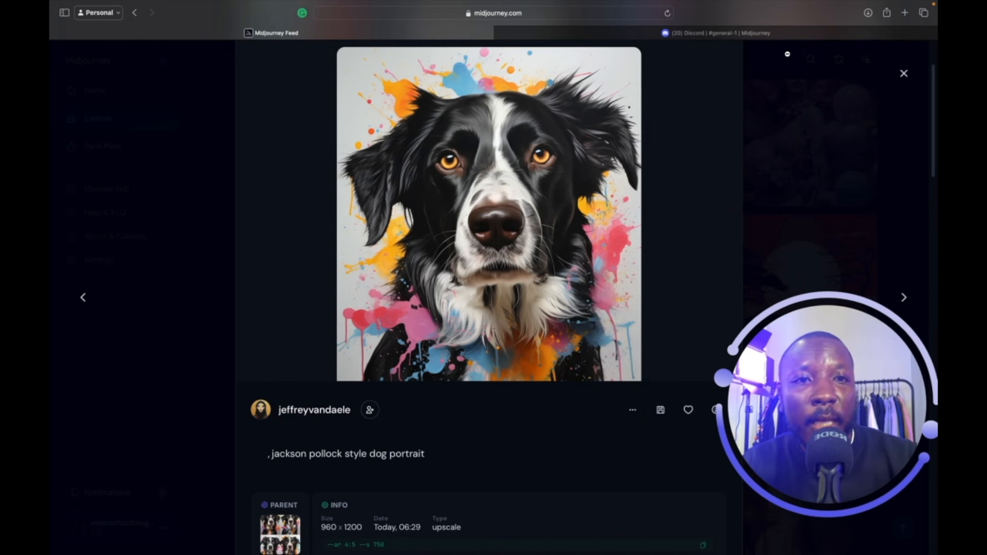
pyautogui.click(903, 73)
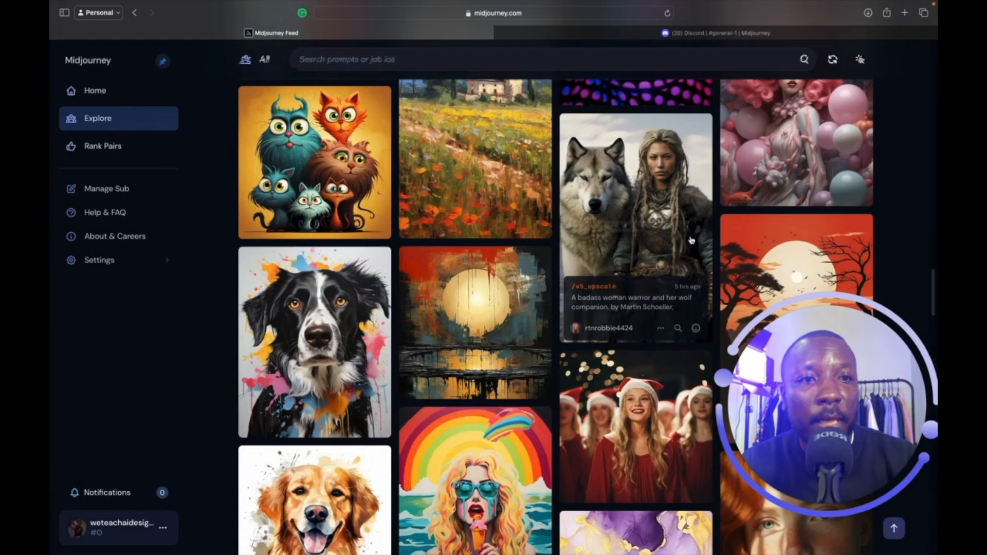
pyautogui.scroll(-5, 651, 291)
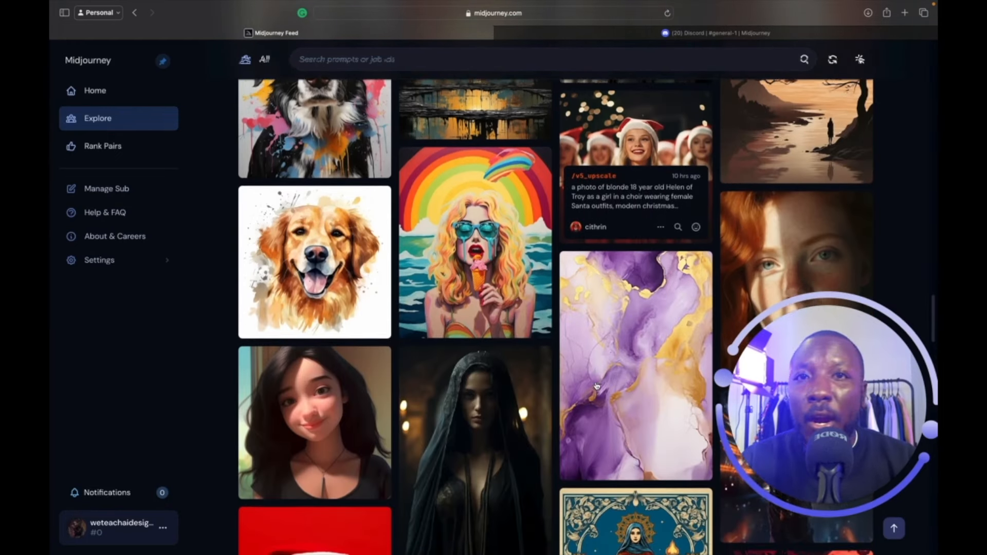
# Scroll the feed and open the Addams family Morticia halloween mask image.
pyautogui.scroll(-4, 596, 384)
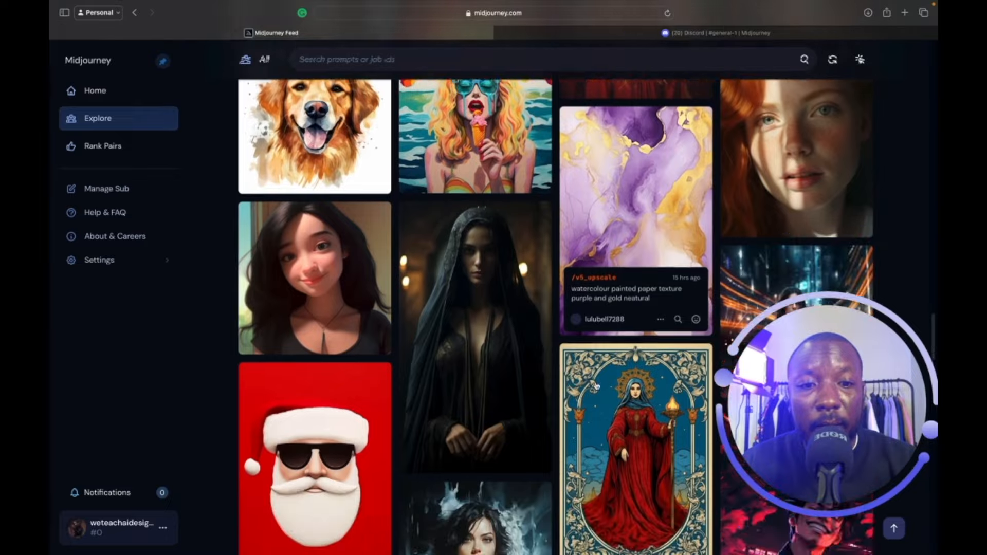
pyautogui.scroll(-12, 596, 385)
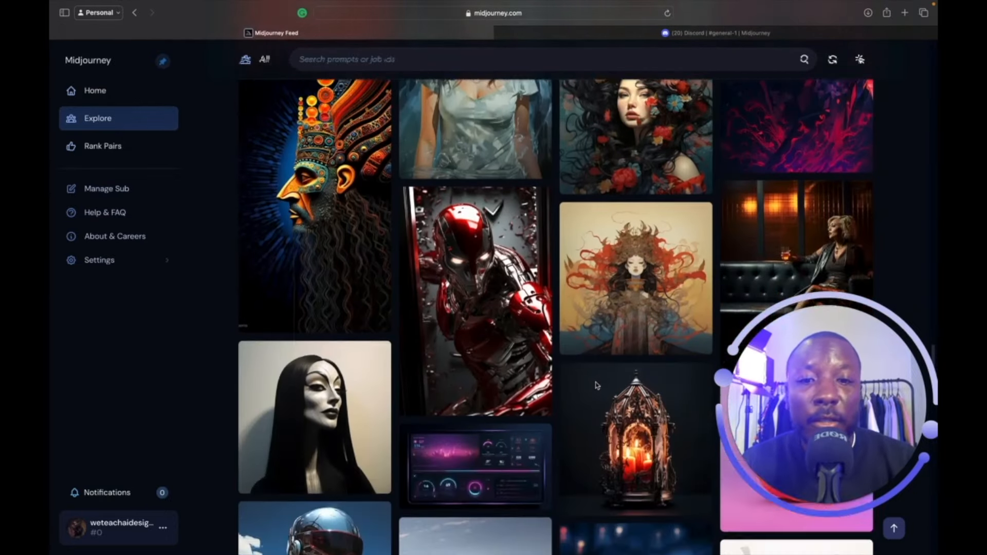
pyautogui.scroll(-1, 596, 386)
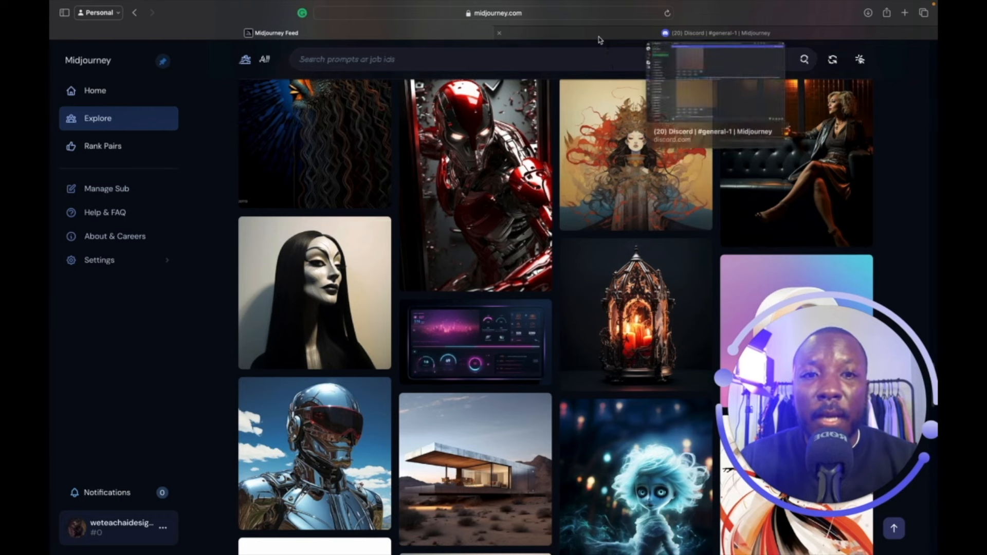
pyautogui.moveTo(361, 272)
pyautogui.click(361, 272)
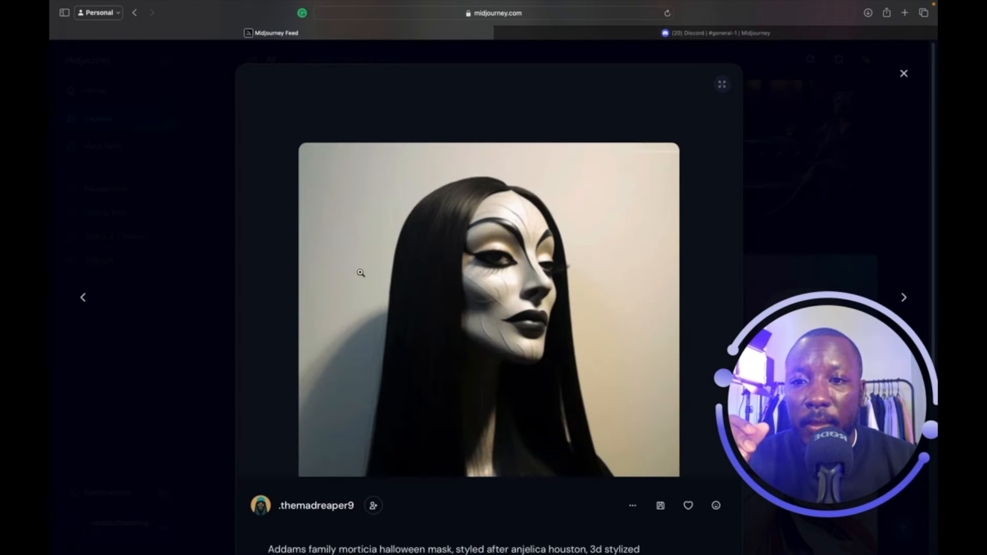
# Copy the Morticia mask image's prompt.
pyautogui.scroll(-2, 440, 431)
pyautogui.scroll(-1, 427, 487)
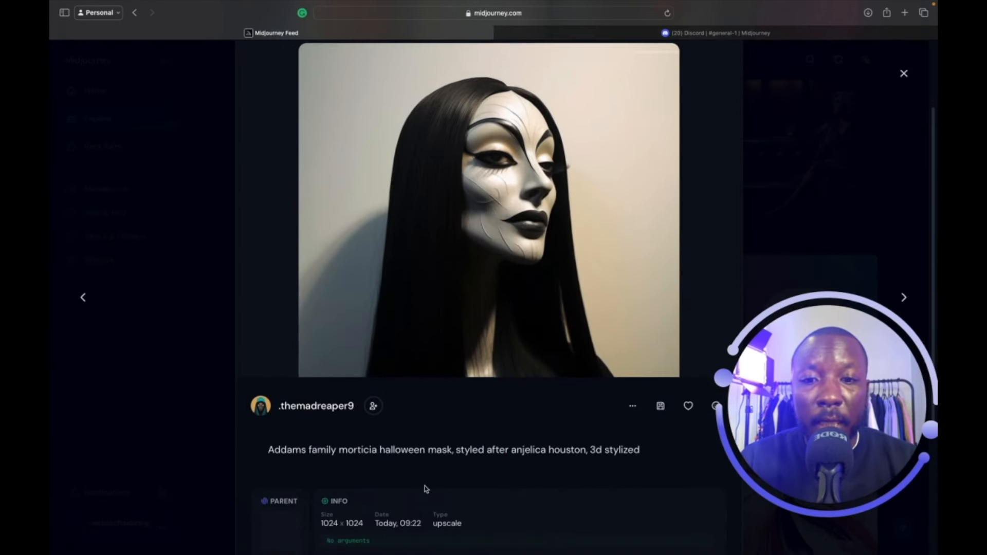
pyautogui.scroll(-1, 450, 472)
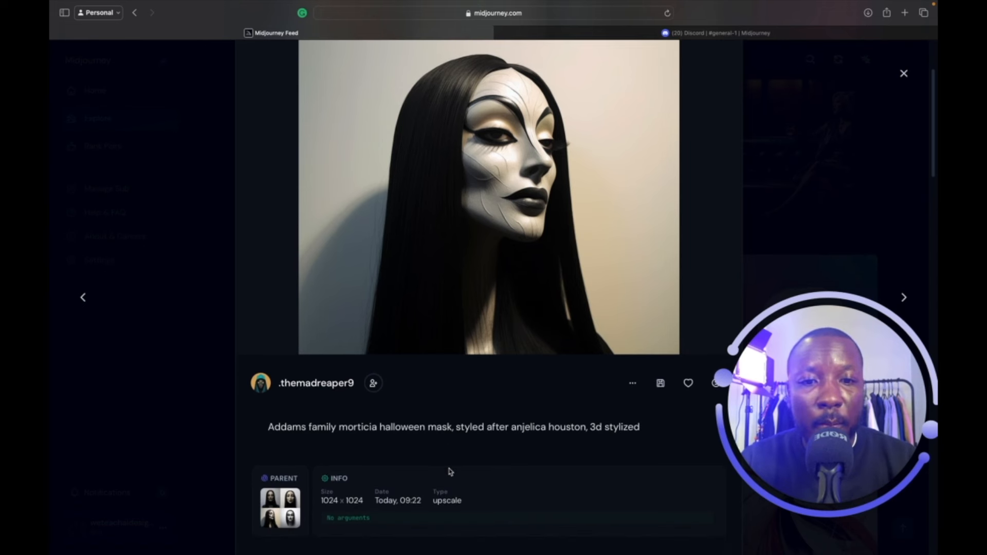
pyautogui.click(632, 385)
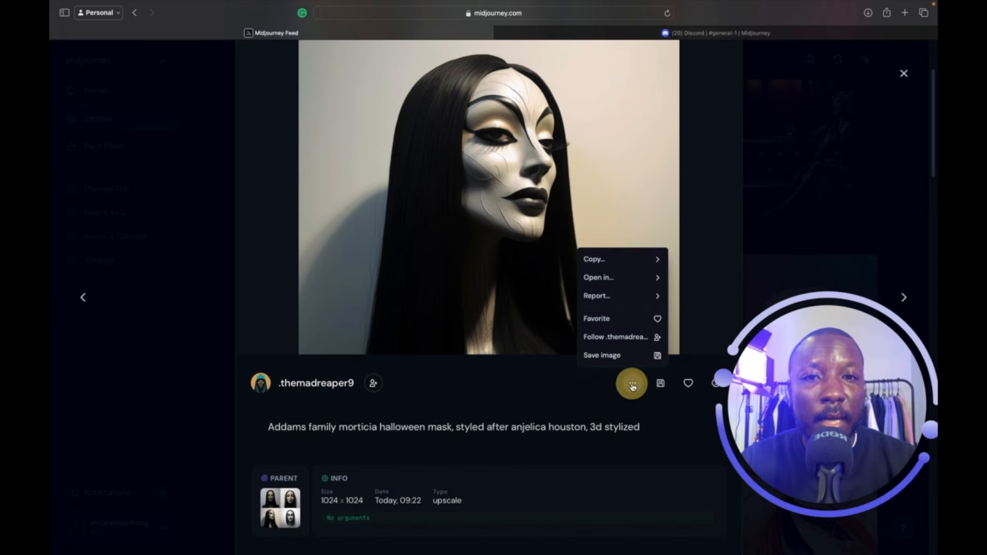
pyautogui.moveTo(637, 261)
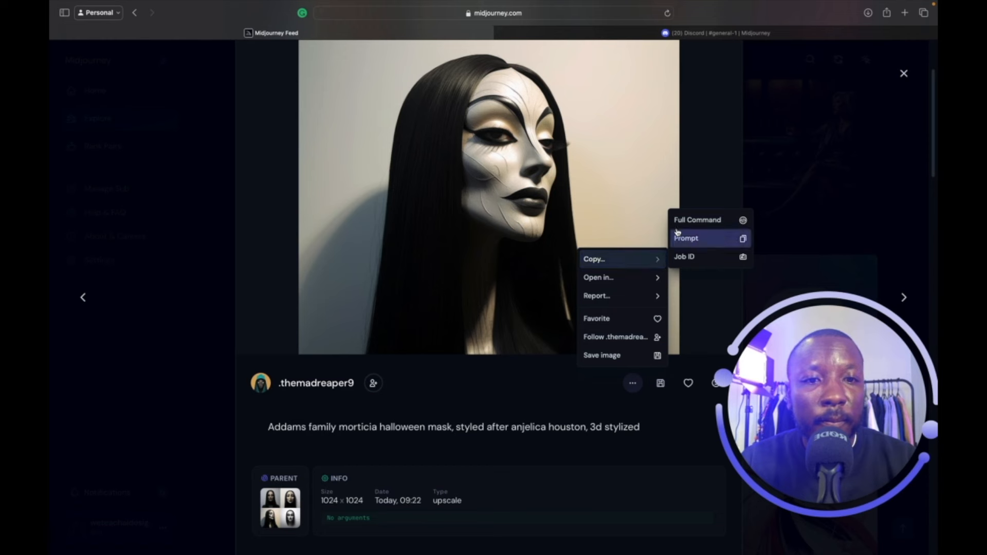
pyautogui.click(685, 236)
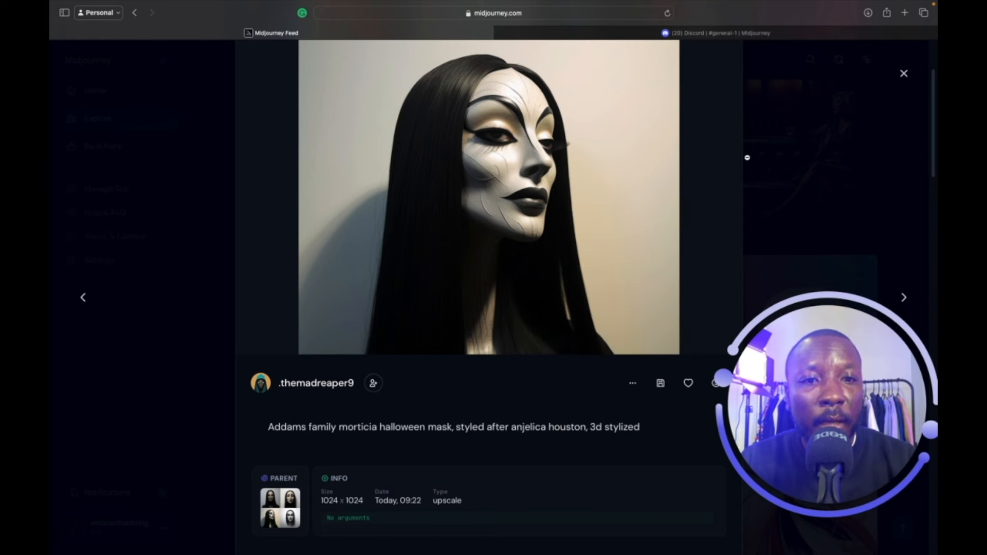
# In the Midjourney Bot DM, start an /imagine prompt and paste the copied Morticia prompt.
pyautogui.click(709, 33)
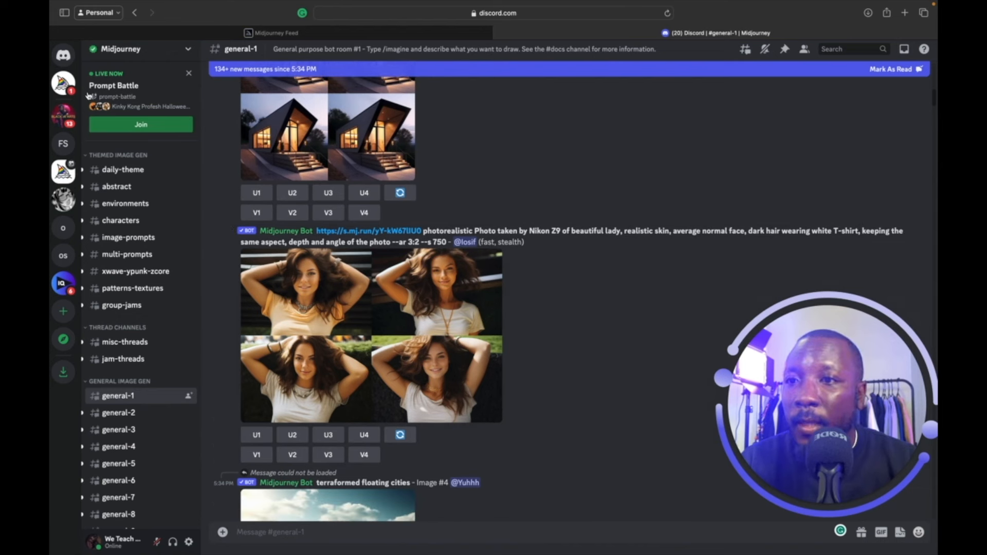
pyautogui.click(64, 54)
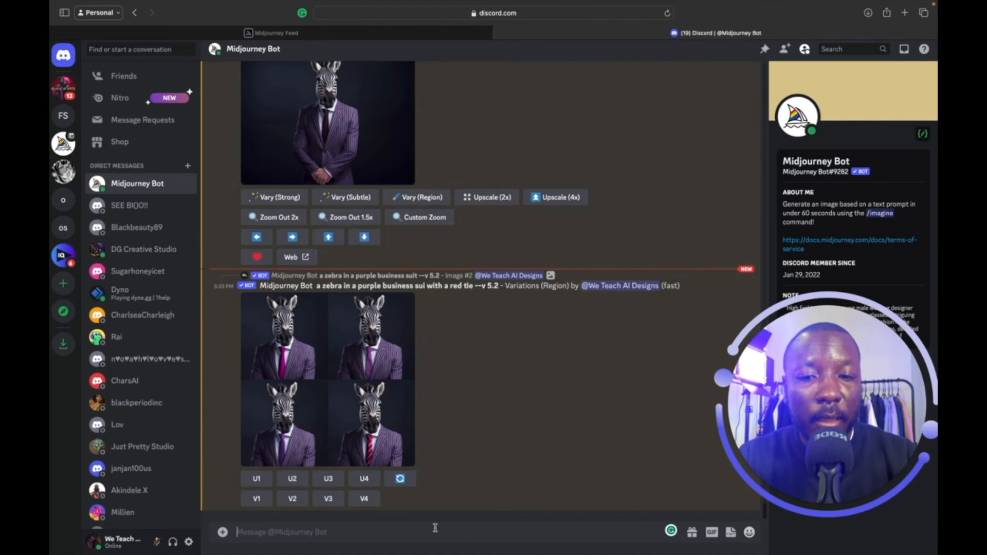
pyautogui.write('/')
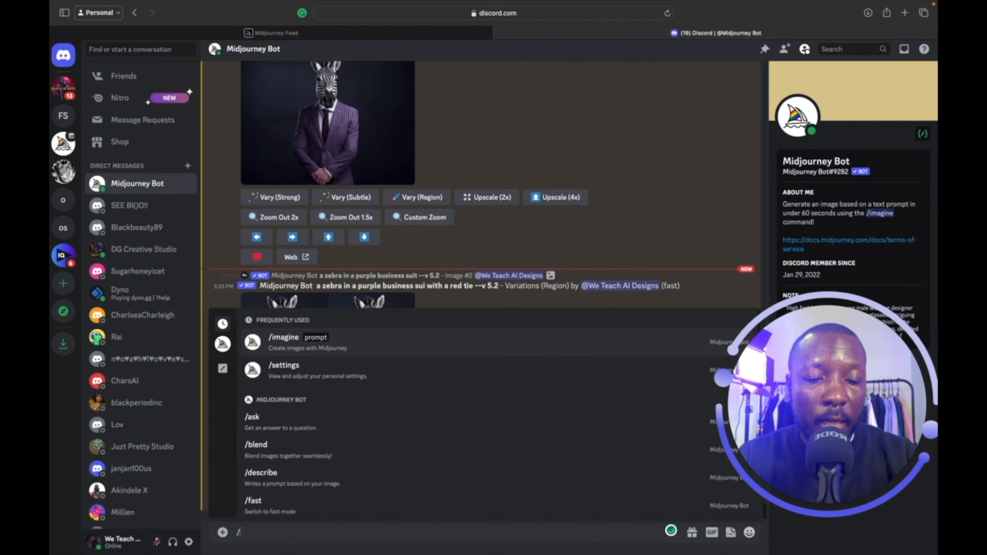
pyautogui.press('Return')
pyautogui.write('addams family morticia halloween mask, styled after anjelica houston, 3d stylized')
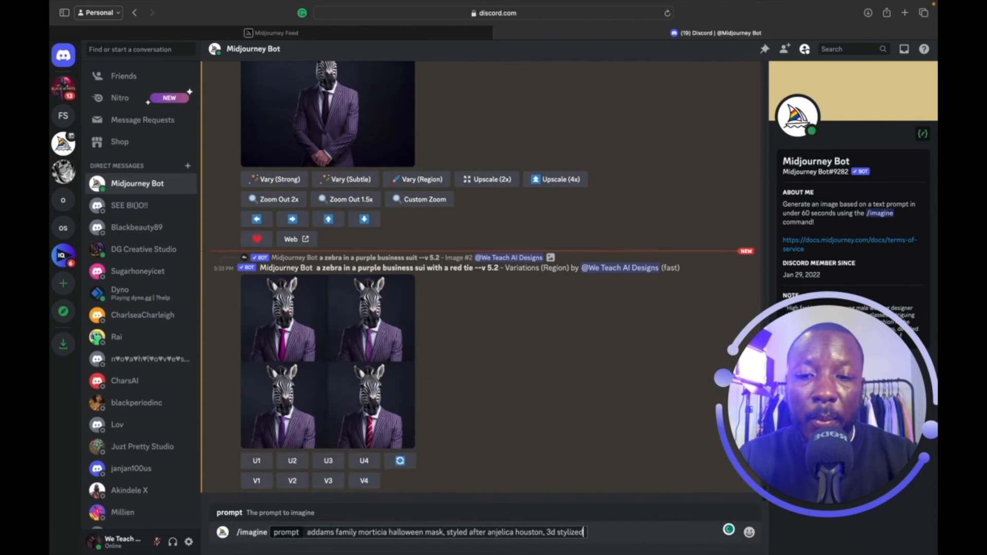
# Replace 'morticia' with 'wednesday adams' and submit the prompt.
pyautogui.rightClick(412, 534)
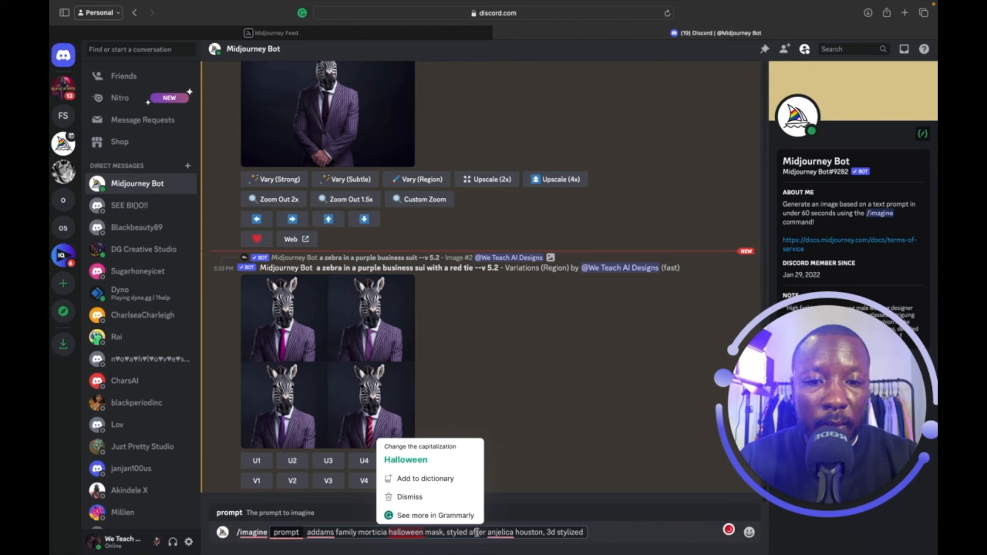
pyautogui.press('Escape')
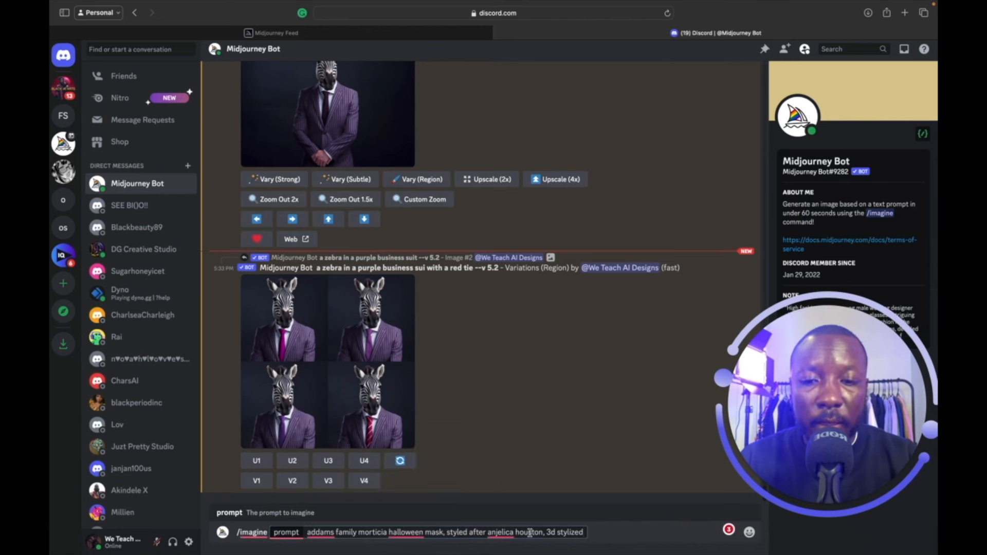
pyautogui.doubleClick(386, 532)
pyautogui.write('wednesday')
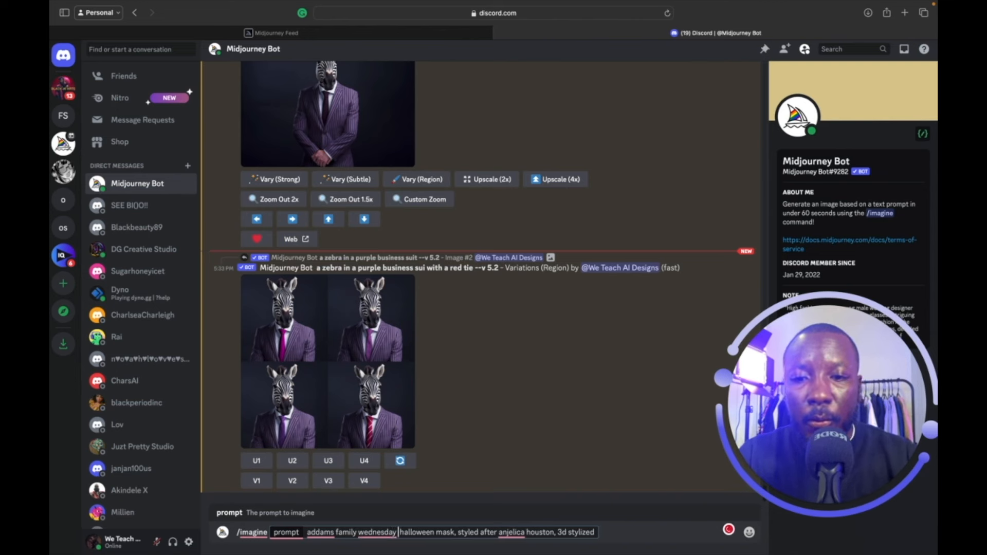
pyautogui.write(' adams')
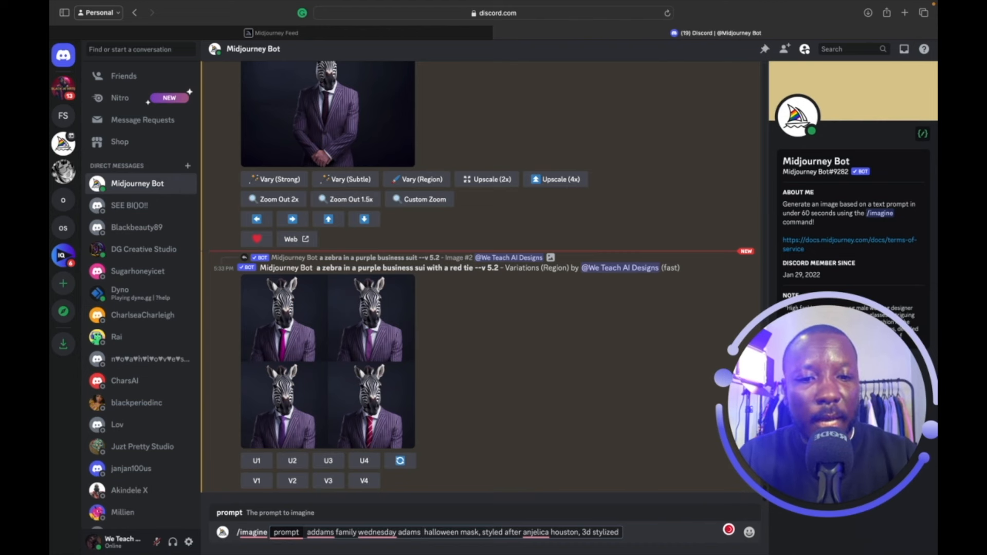
pyautogui.press('Return')
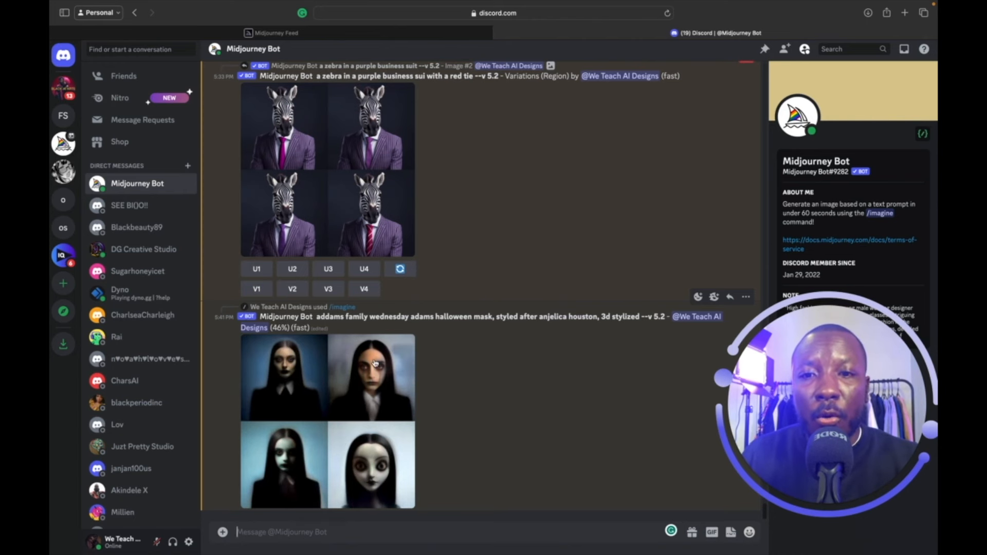
# Back on the Midjourney feed, open the Morticia image's Copy menu, then close the image.
pyautogui.click(429, 35)
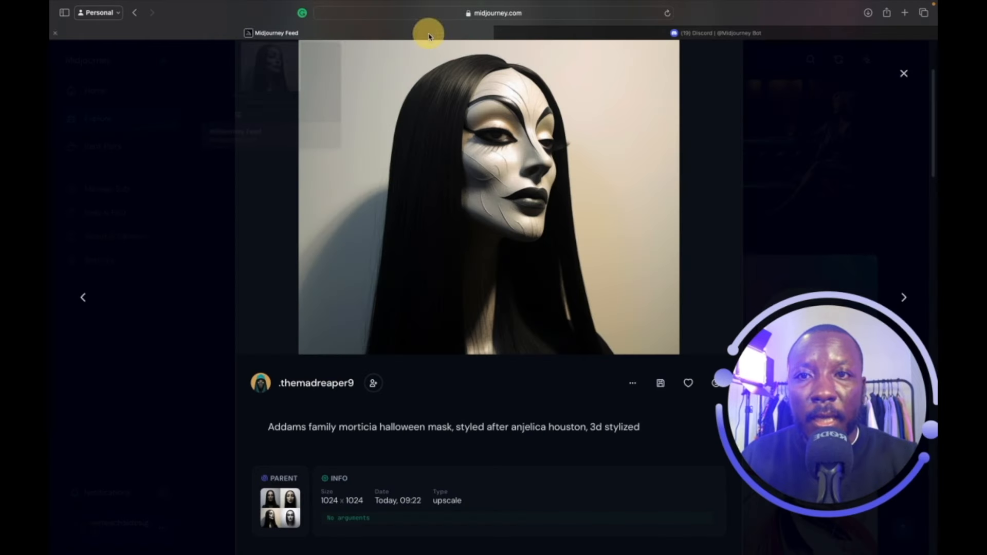
pyautogui.click(630, 383)
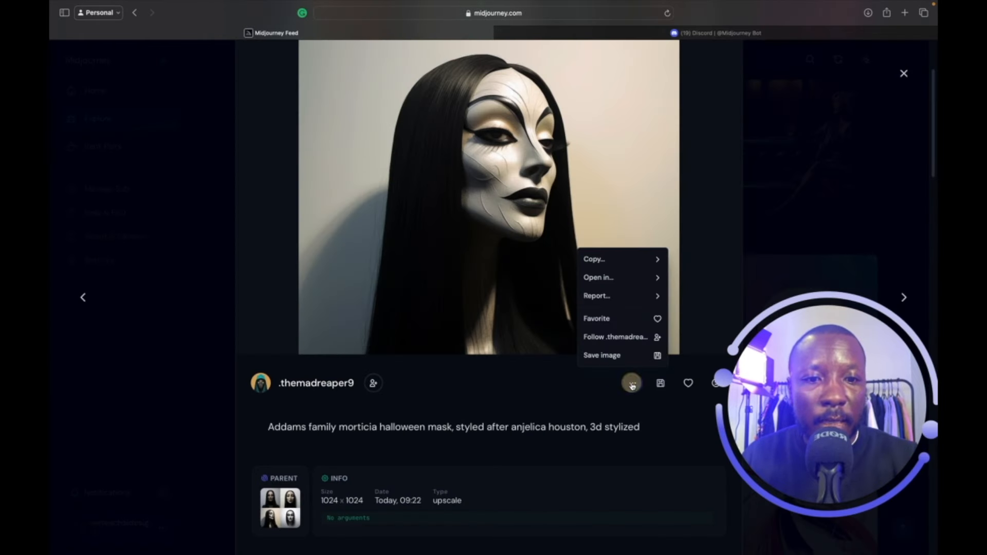
pyautogui.click(628, 263)
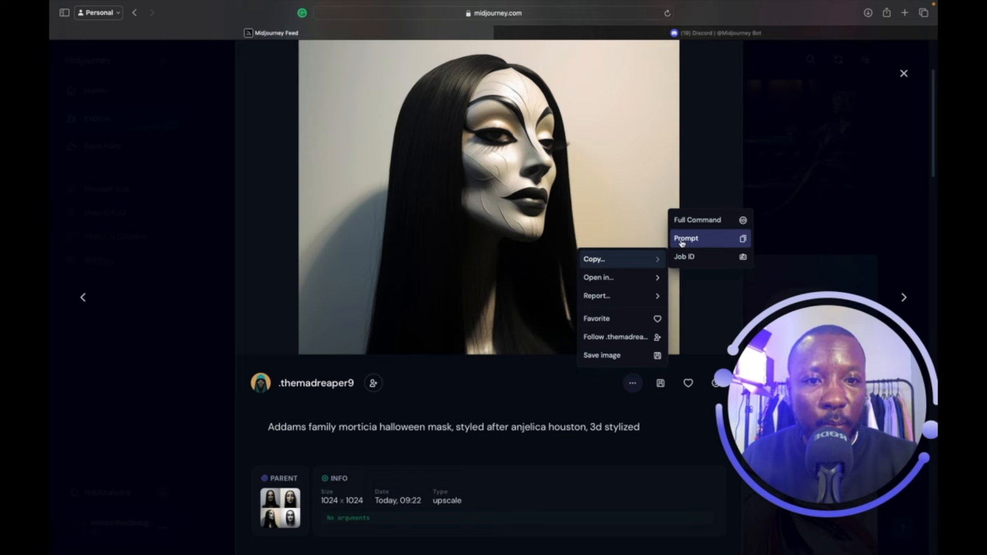
pyautogui.click(904, 74)
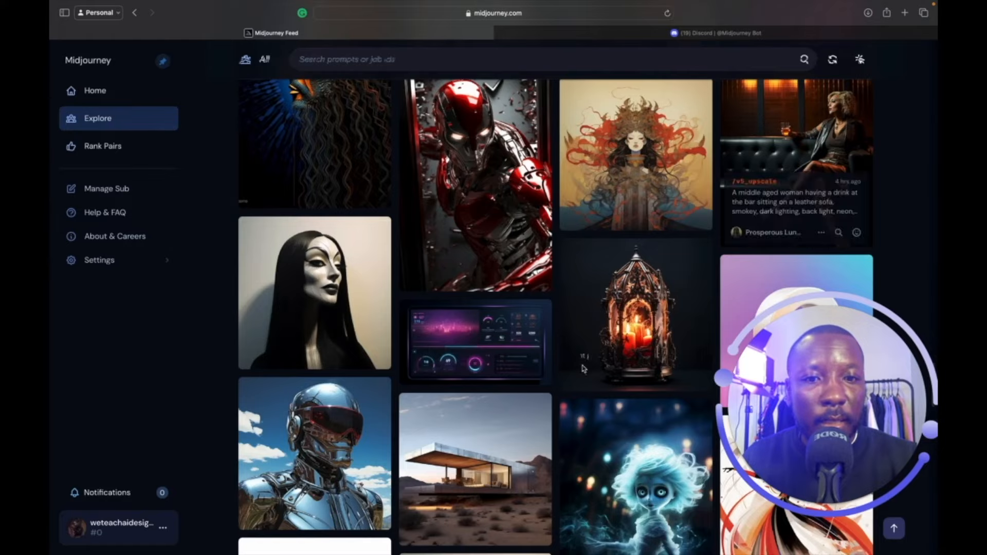
# Browse the feed's Rising, New and Top tabs, then return to the Midjourney Bot chat.
pyautogui.scroll(-15, 584, 354)
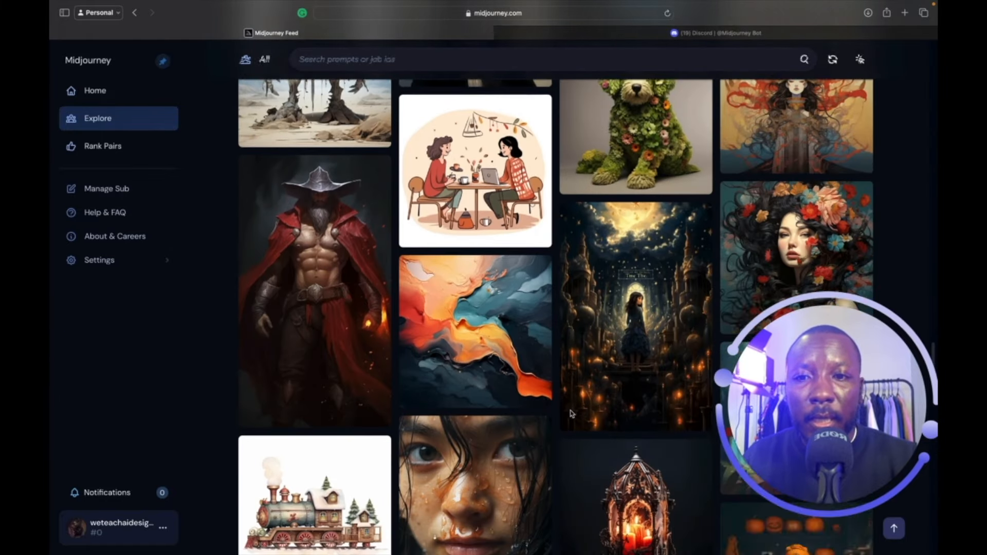
pyautogui.scroll(-10, 572, 413)
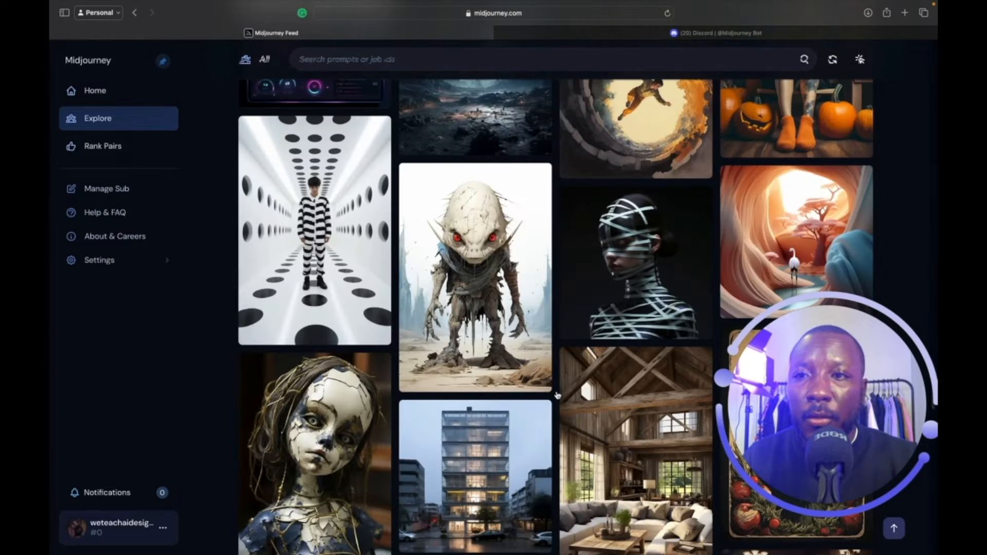
pyautogui.scroll(-15, 569, 411)
pyautogui.scroll(20, 535, 342)
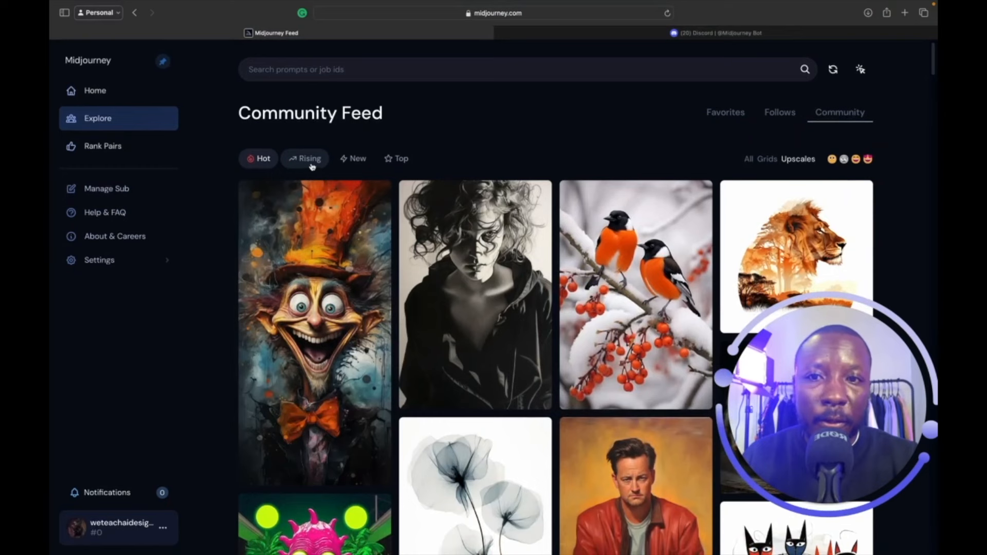
pyautogui.click(310, 159)
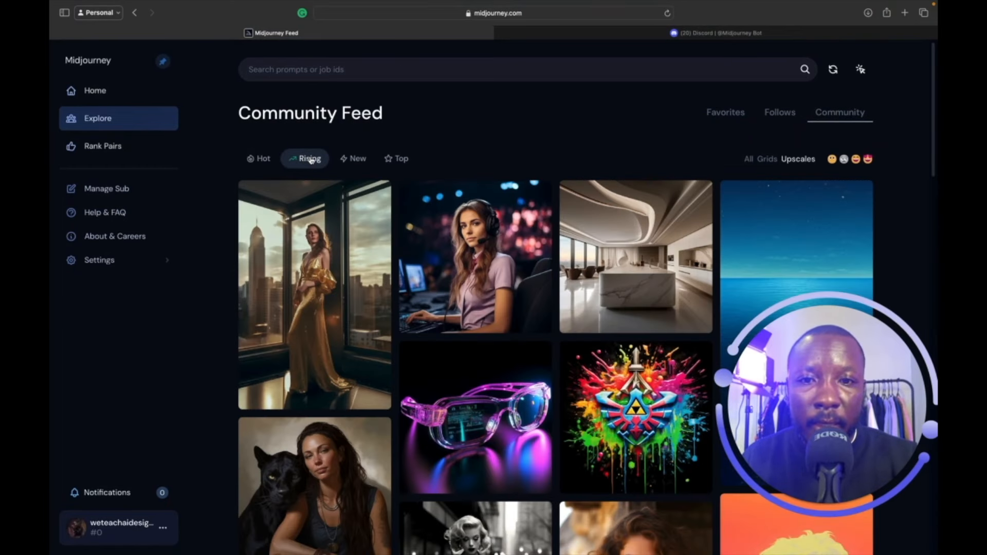
pyautogui.click(353, 160)
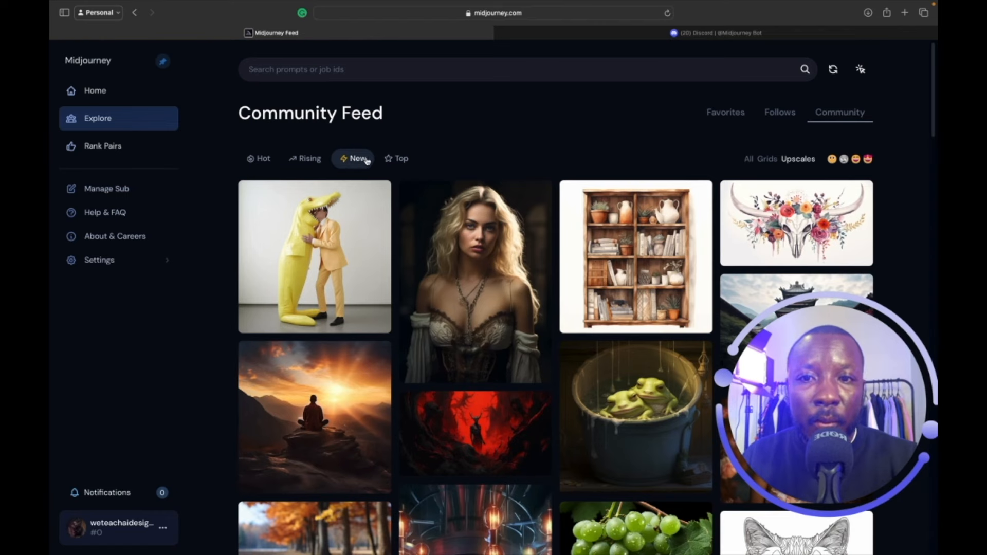
pyautogui.scroll(-5, 473, 354)
pyautogui.scroll(5, 473, 421)
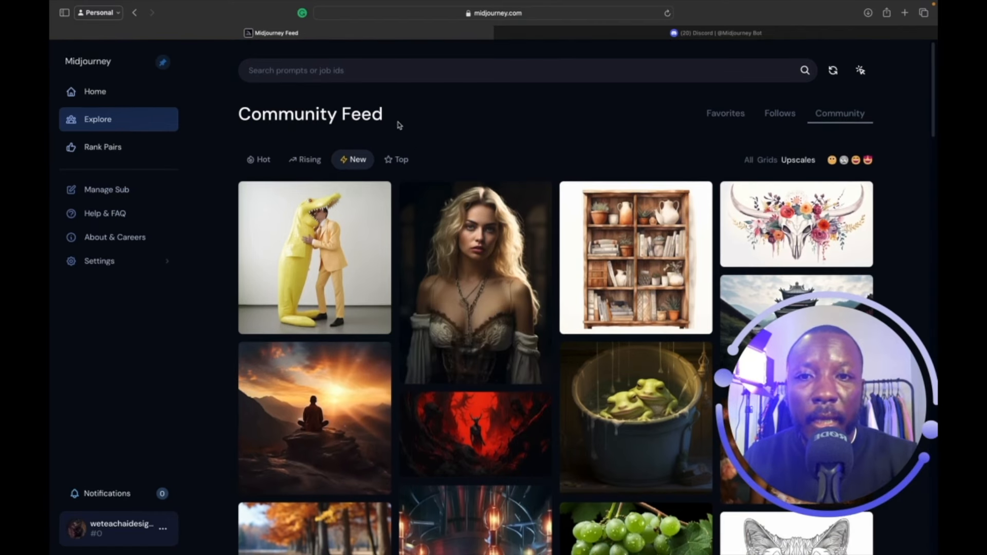
pyautogui.click(399, 160)
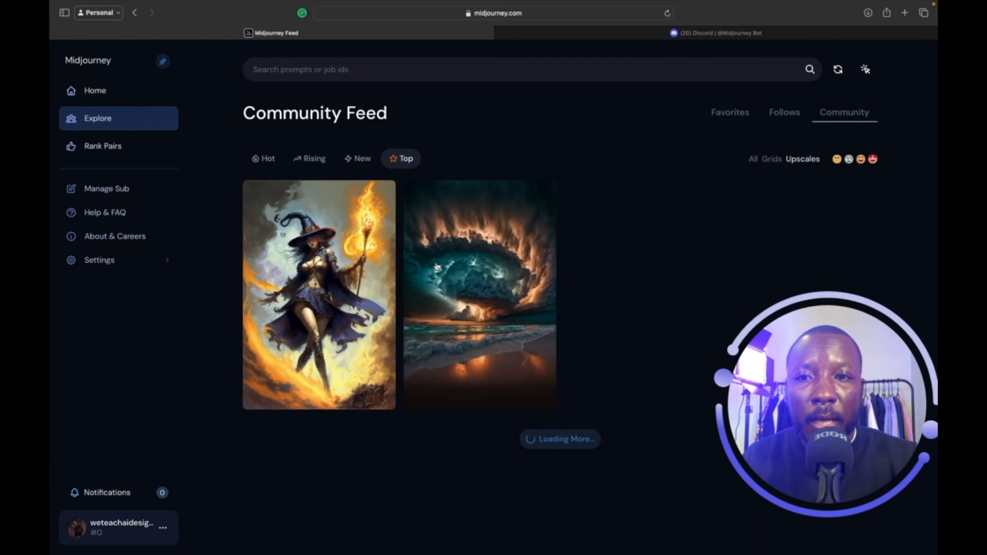
pyautogui.moveTo(409, 282)
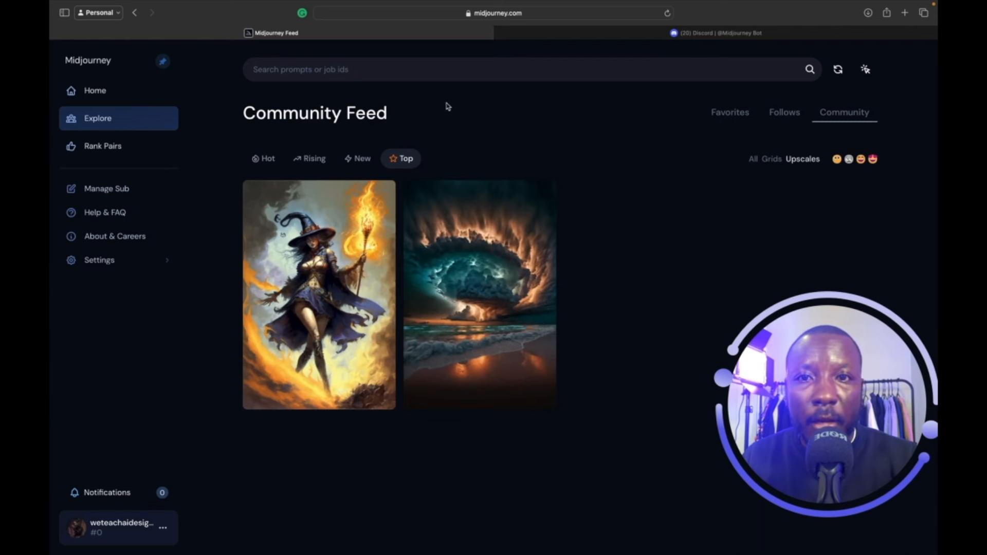
pyautogui.click(554, 36)
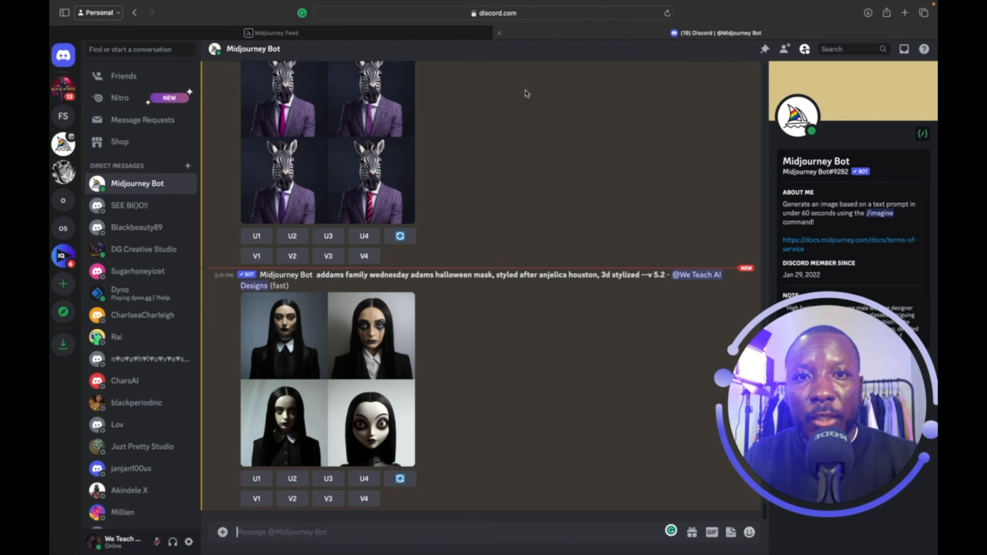
# Enlarge the Wednesday mask grid, then go back to the Midjourney Community Feed.
pyautogui.click(391, 401)
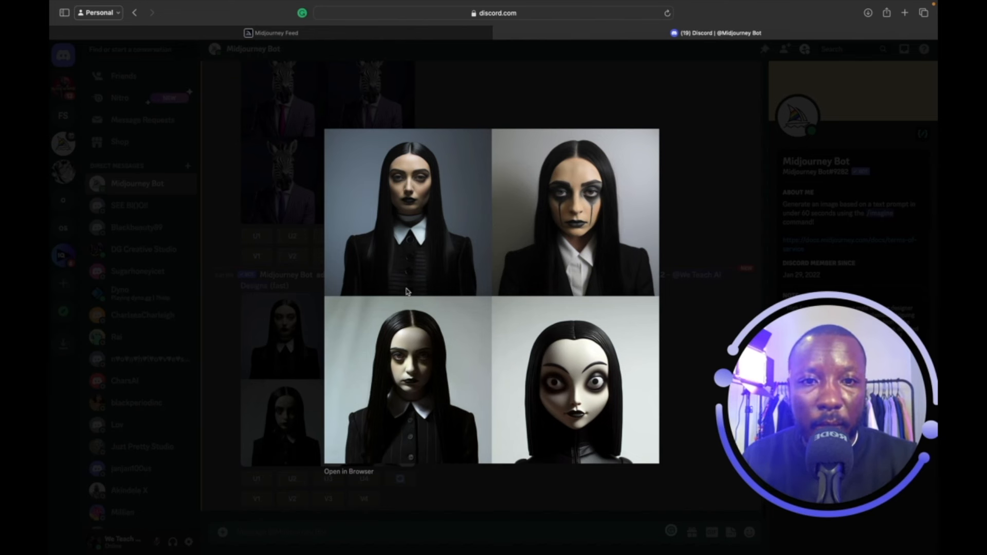
pyautogui.click(436, 34)
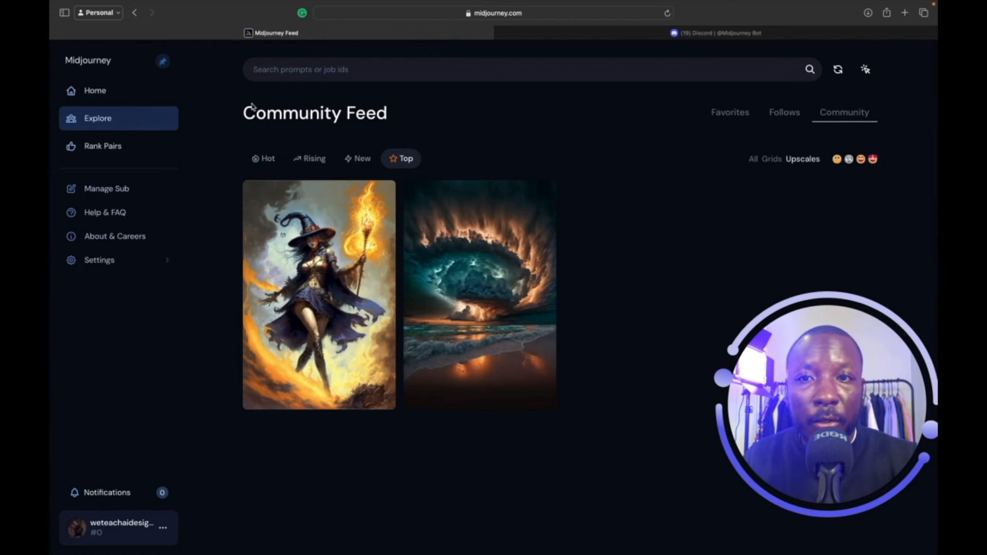
# Switch the community feed to Hot and open the Morticia mask card.
pyautogui.click(266, 160)
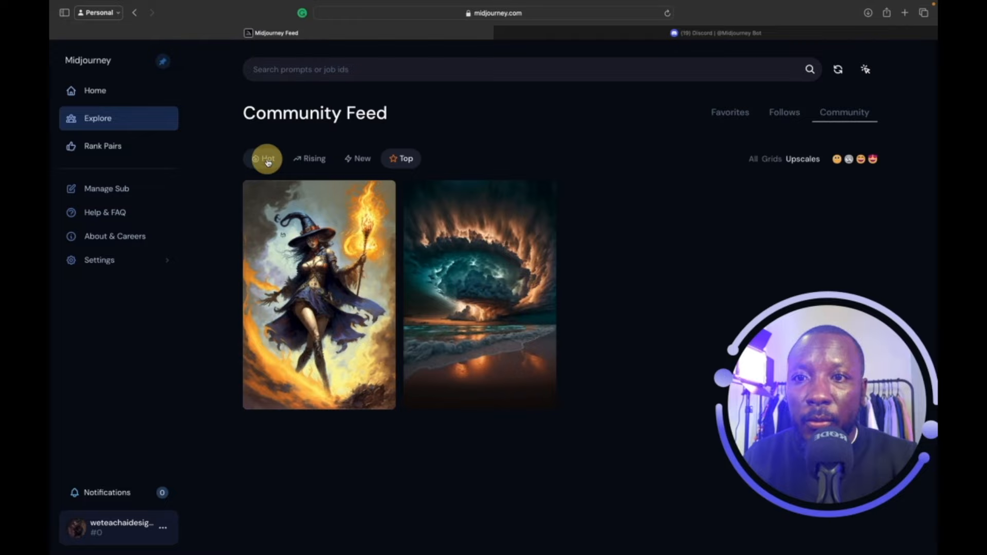
pyautogui.scroll(-20, 291, 190)
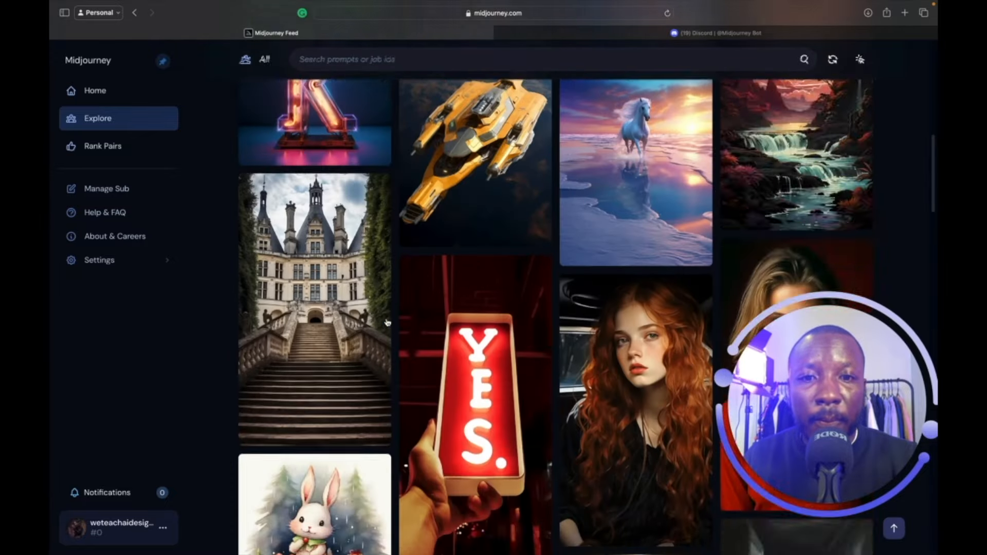
pyautogui.scroll(-15, 387, 322)
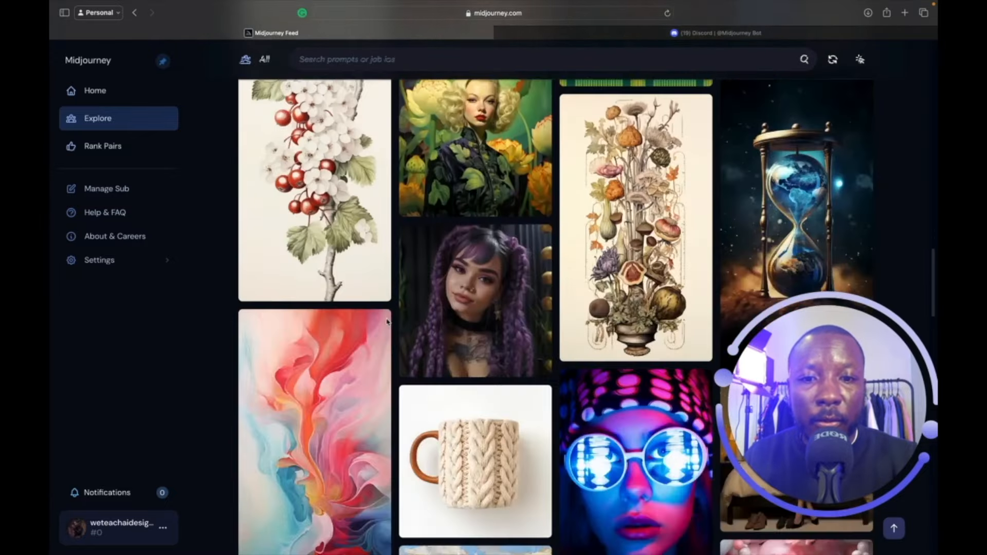
pyautogui.scroll(-15, 387, 322)
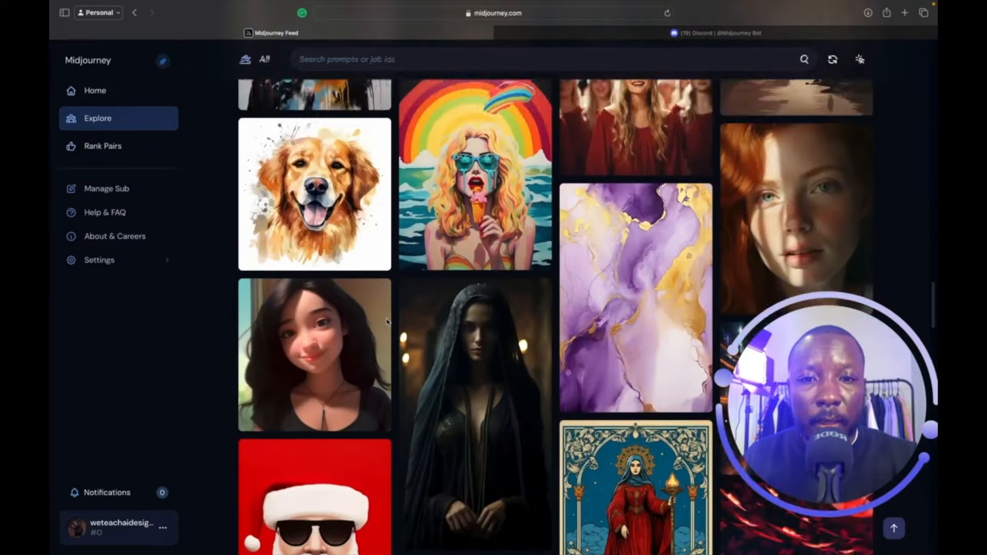
pyautogui.scroll(-15, 387, 322)
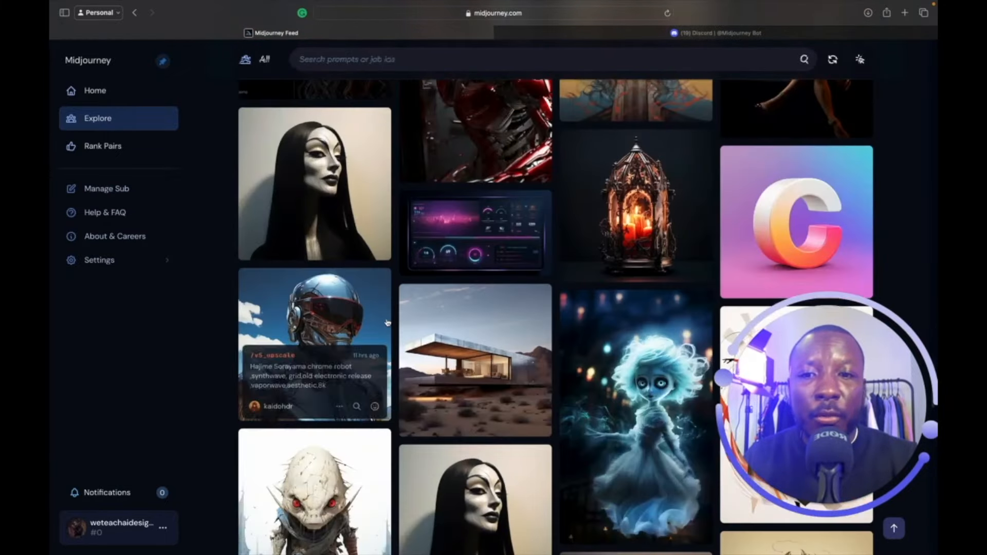
pyautogui.moveTo(350, 219)
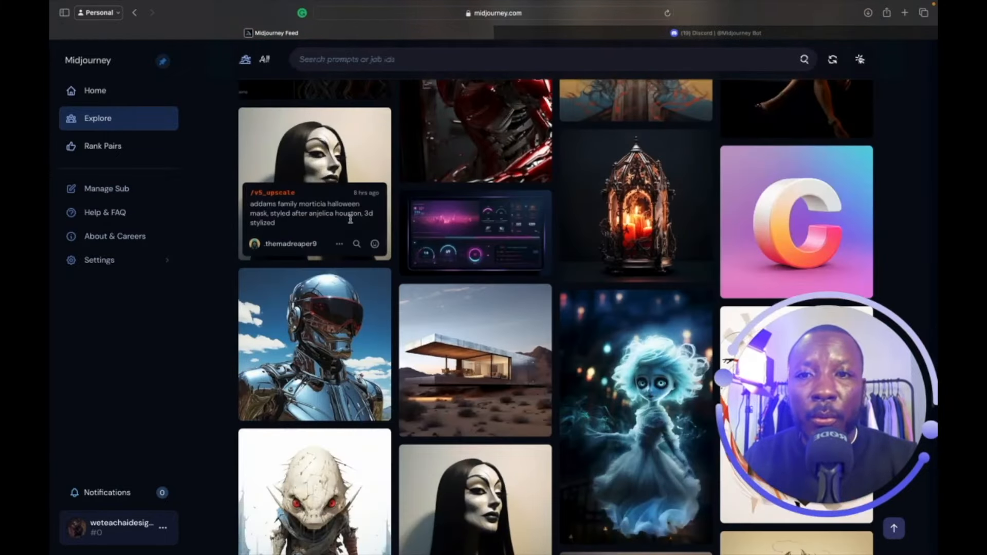
pyautogui.click(359, 172)
pyautogui.scroll(-1, 583, 304)
pyautogui.scroll(-1, 584, 305)
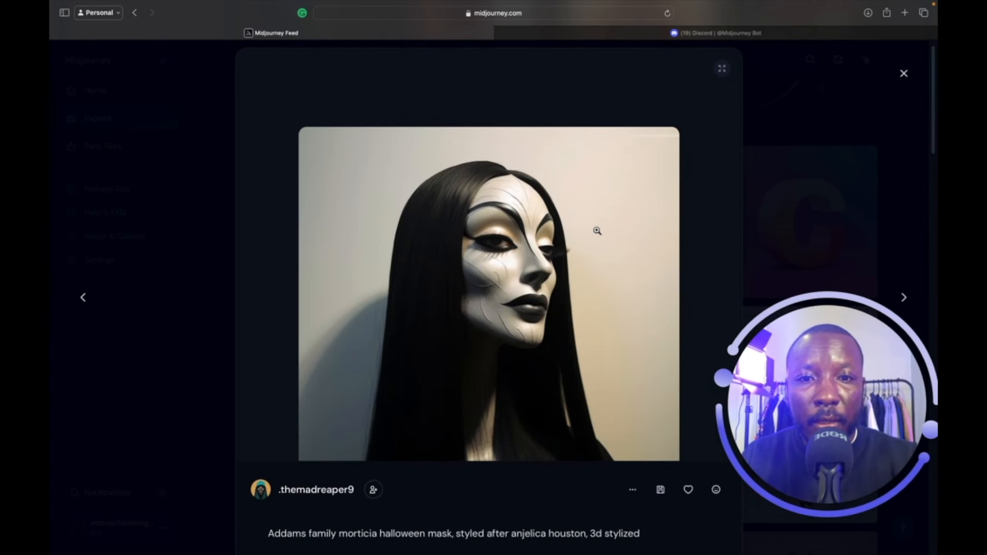
# Compare the Morticia mask with the enlarged Wednesday grid in Discord, then close the viewer.
pyautogui.click(613, 35)
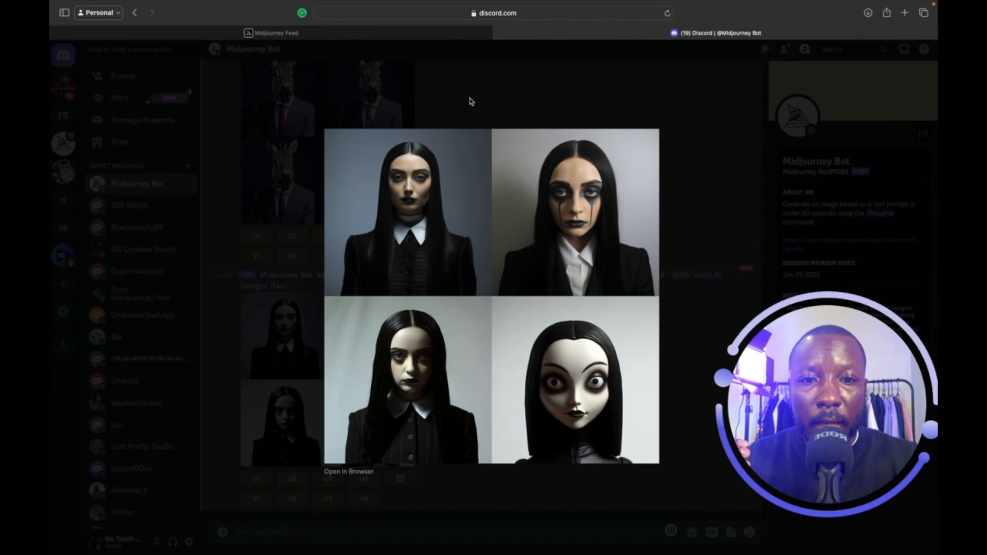
pyautogui.click(427, 38)
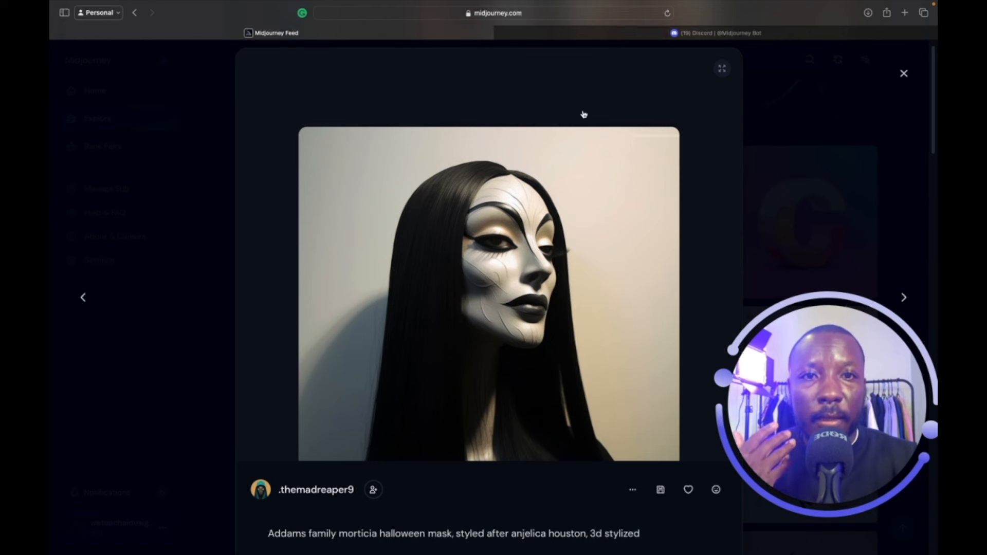
pyautogui.click(601, 33)
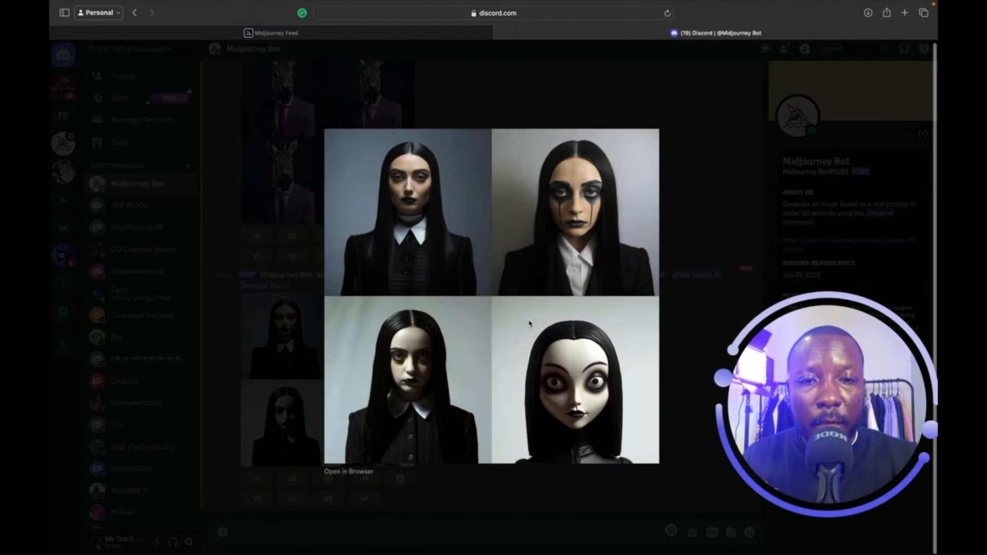
pyautogui.scroll(3, 529, 324)
pyautogui.hscroll(-5, 529, 324)
pyautogui.scroll(3, 529, 324)
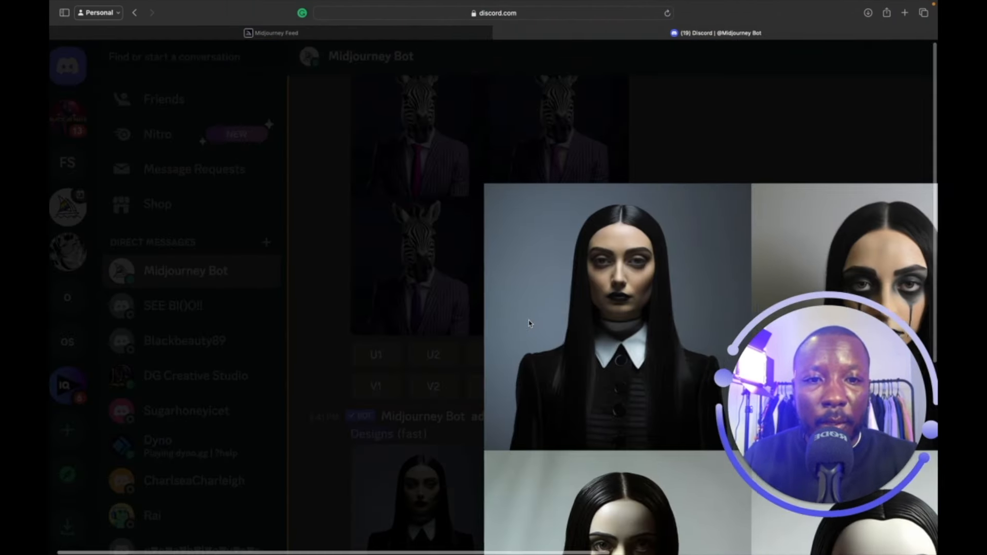
pyautogui.hscroll(5, 529, 324)
pyautogui.scroll(-4, 528, 324)
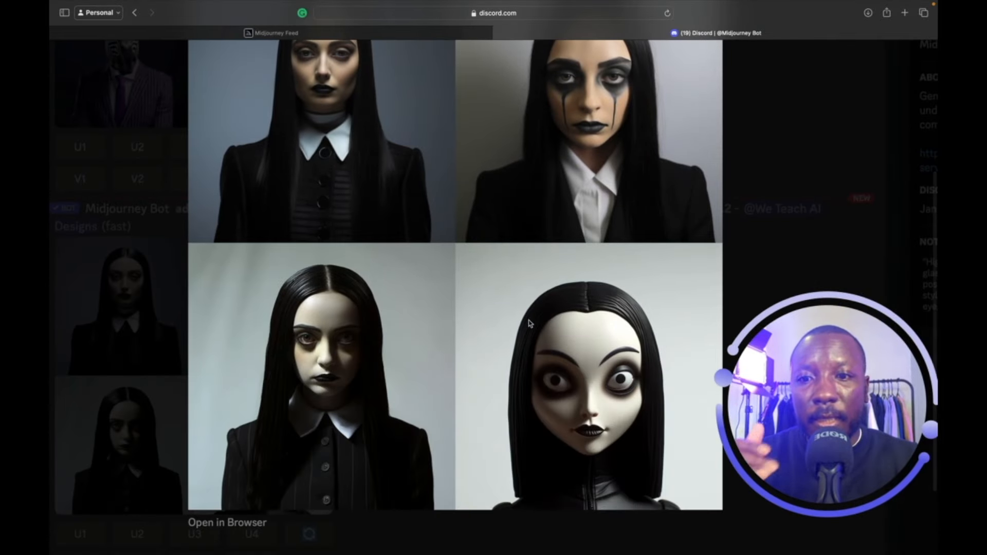
pyautogui.click(417, 34)
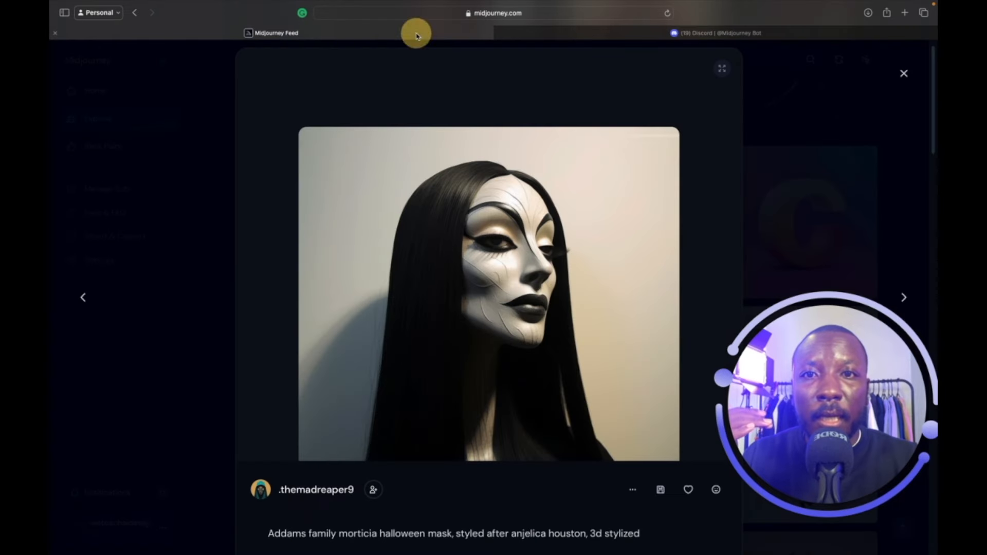
pyautogui.click(529, 32)
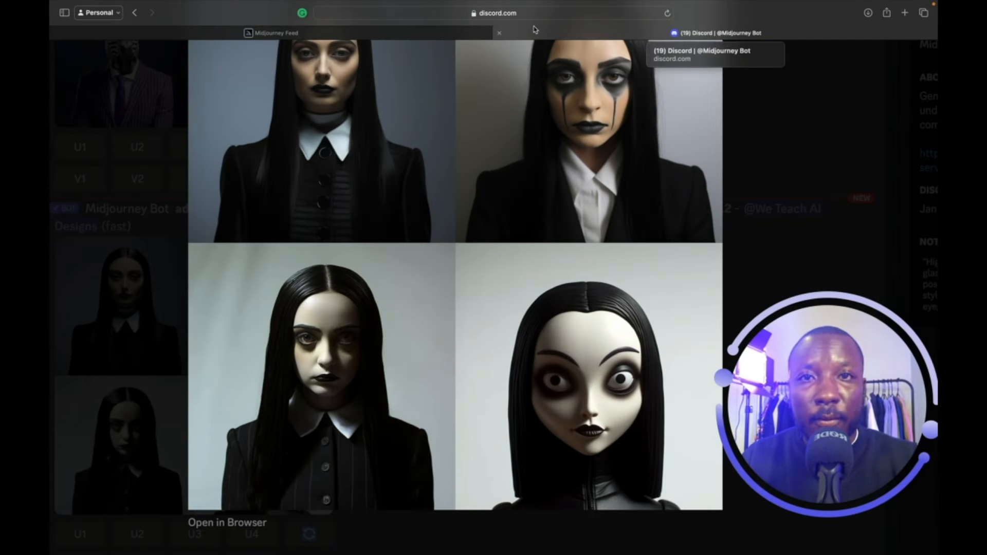
pyautogui.click(796, 87)
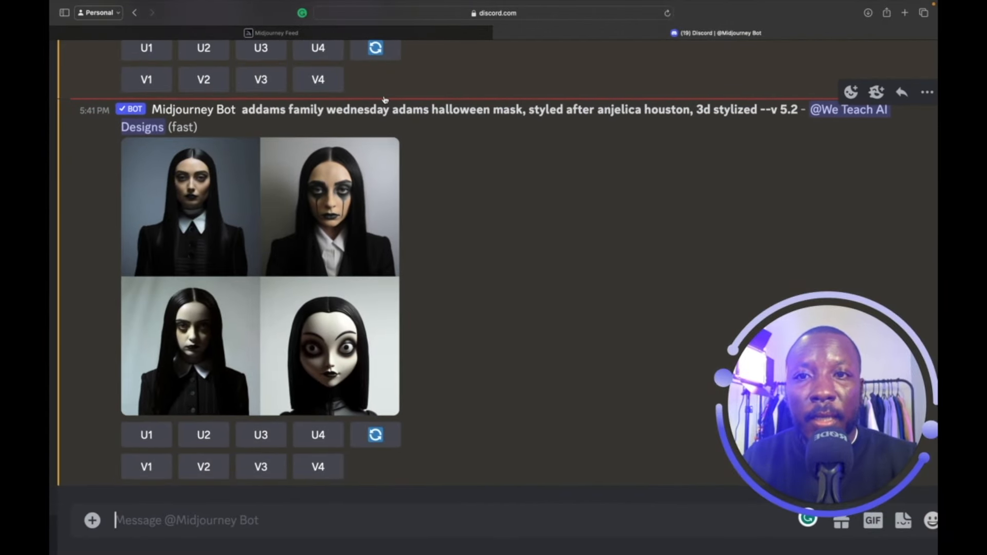
# Upscale the fourth Wednesday mask image (U4) and enlarge the result.
pyautogui.click(312, 428)
pyautogui.scroll(-1, 419, 389)
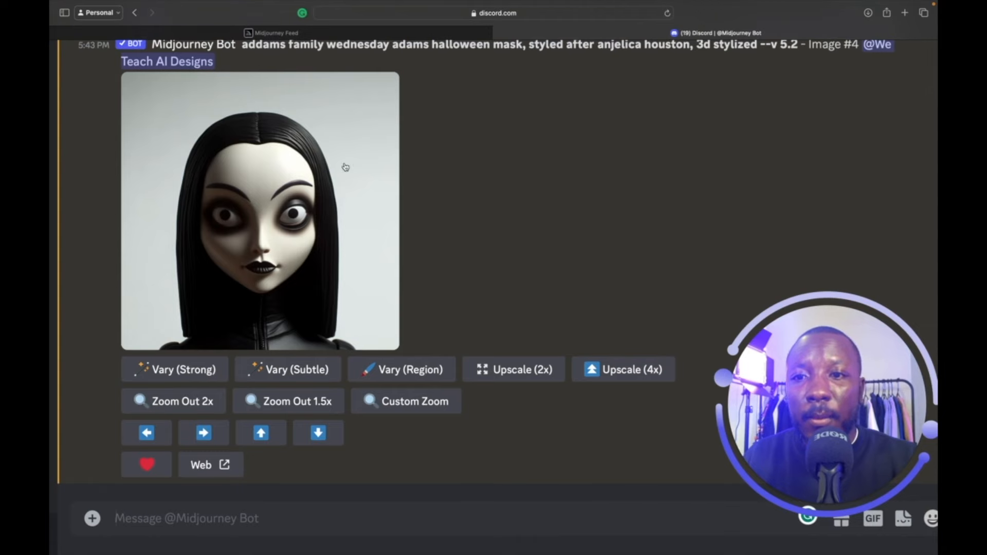
pyautogui.click(345, 167)
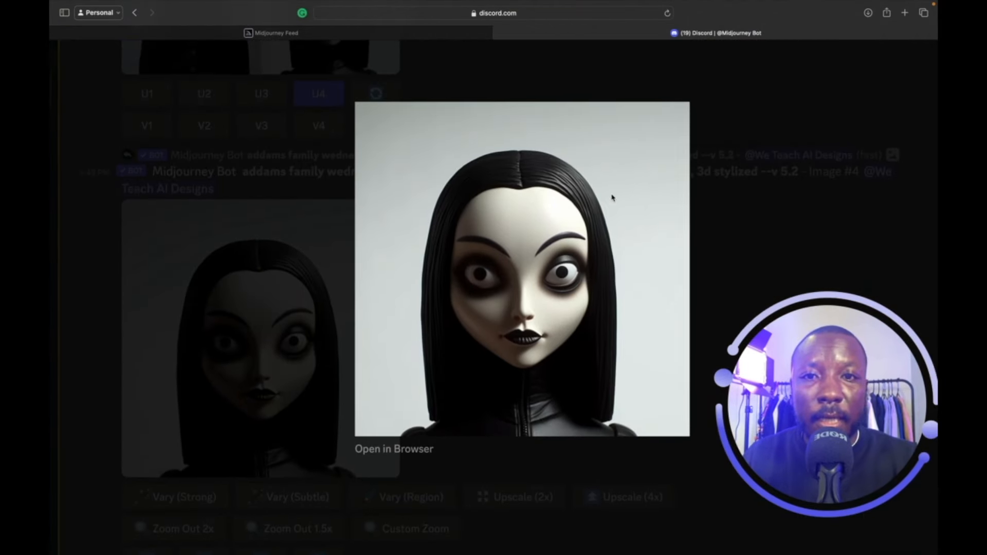
# Copy the Morticia mask image's prompt and return to Discord.
pyautogui.click(463, 35)
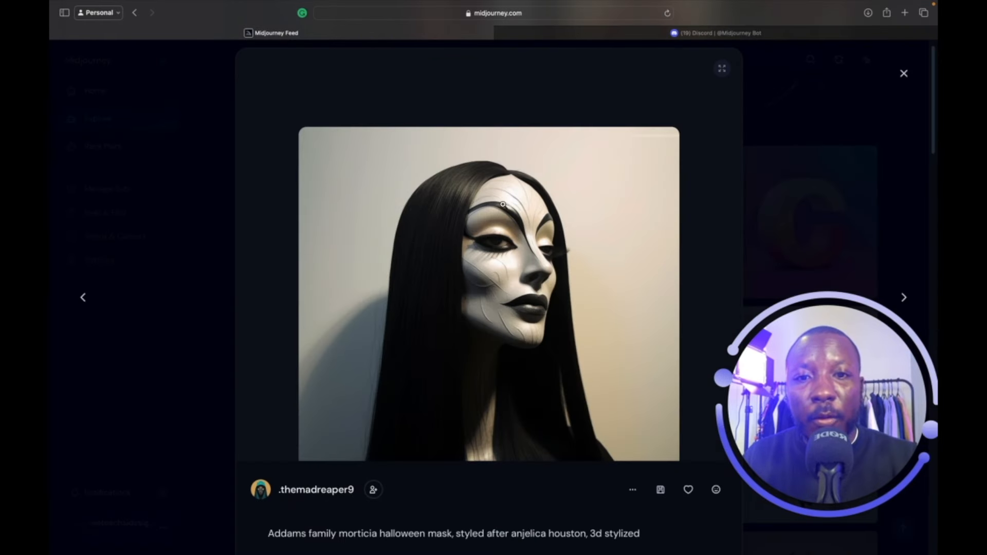
pyautogui.scroll(-1, 503, 204)
pyautogui.click(632, 472)
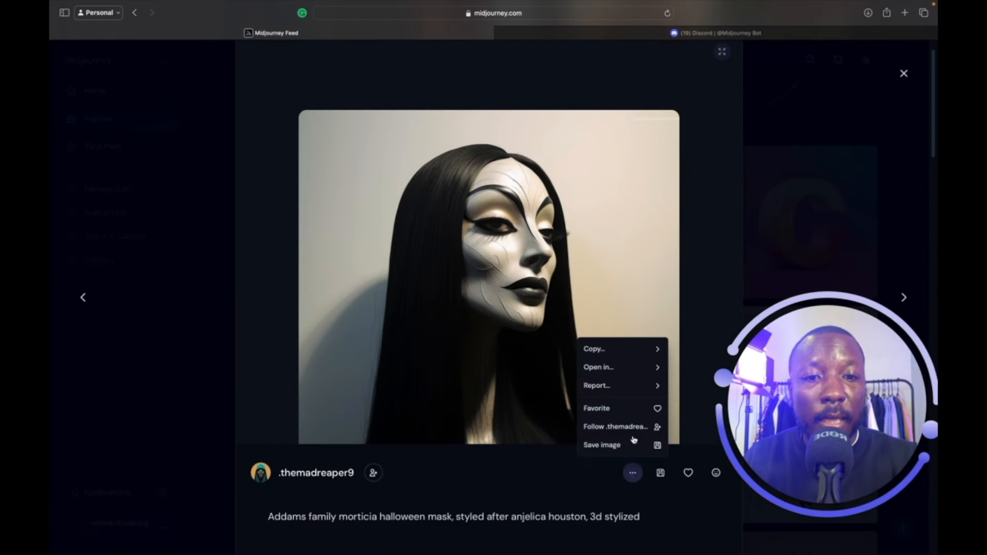
pyautogui.moveTo(632, 358)
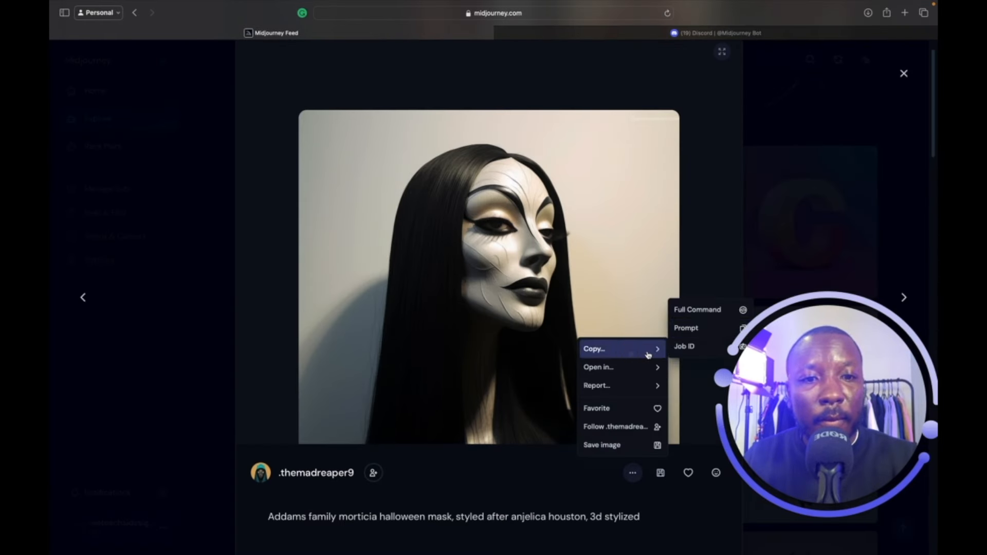
pyautogui.click(682, 328)
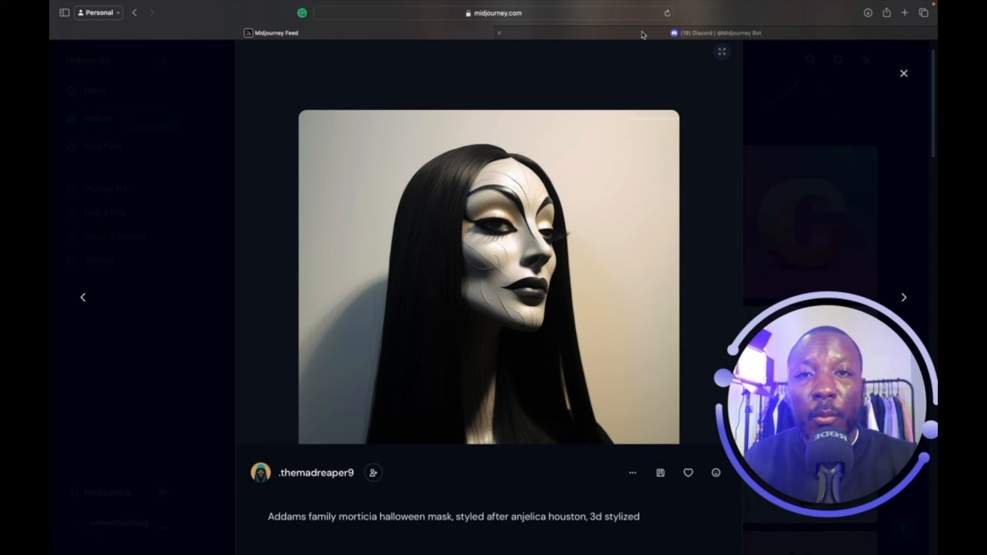
pyautogui.moveTo(641, 34)
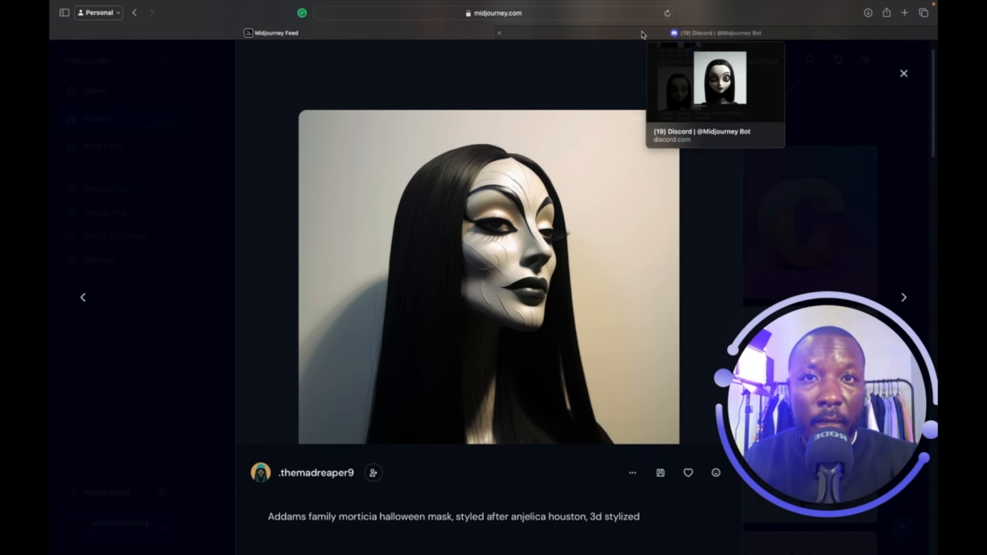
pyautogui.click(642, 34)
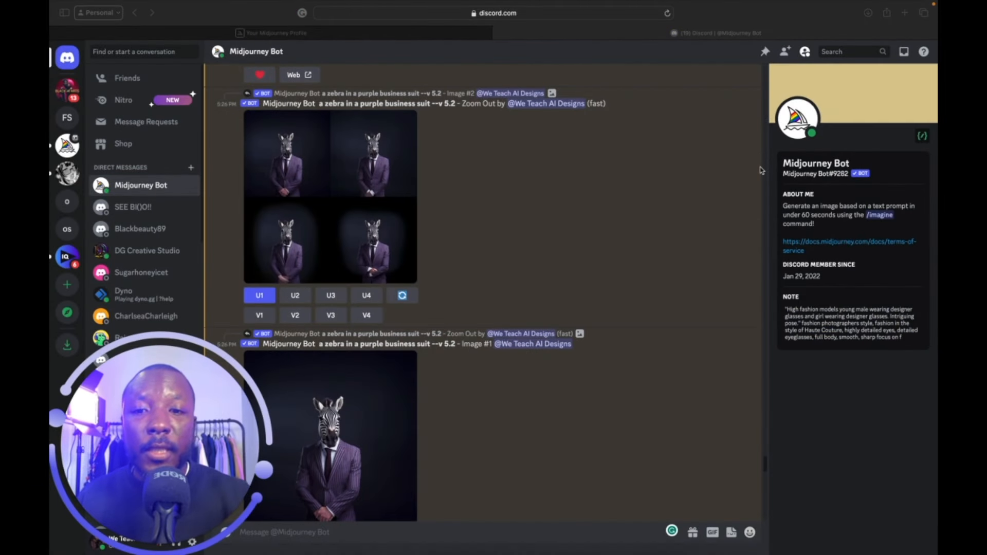
# Scroll through the chat to review the upscaled zebra and its zoom-out grid.
pyautogui.scroll(5, 617, 285)
pyautogui.scroll(1, 617, 287)
pyautogui.scroll(2, 616, 287)
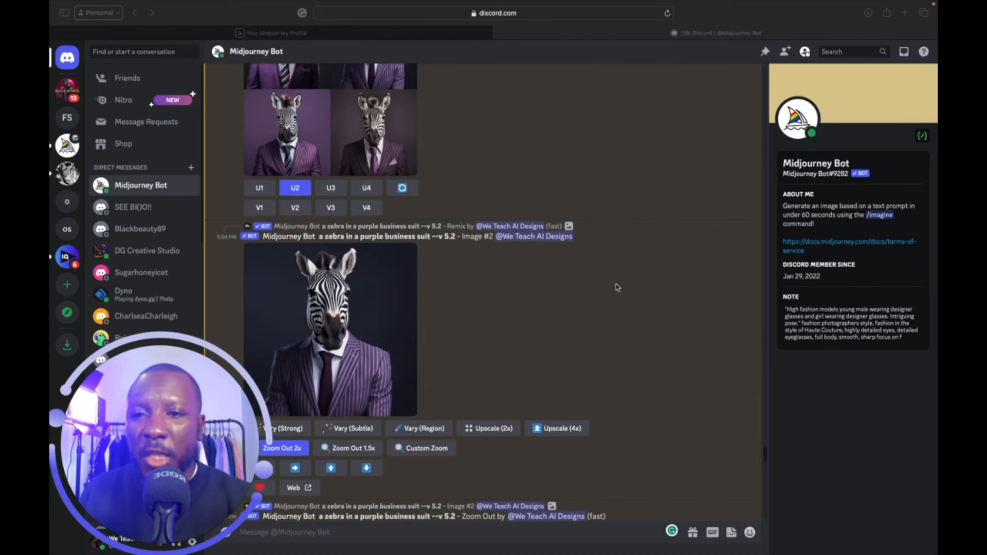
pyautogui.scroll(-2, 617, 287)
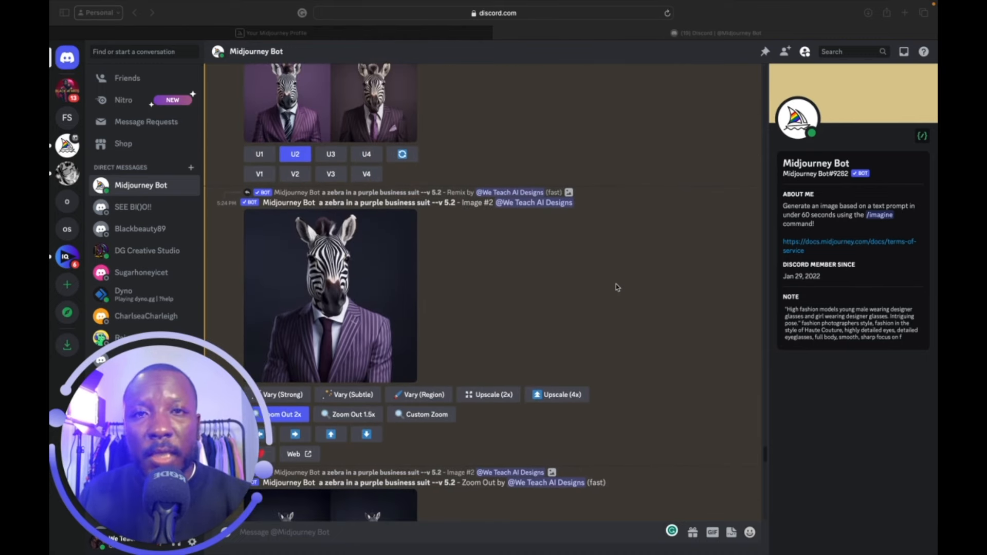
pyautogui.scroll(-5, 617, 287)
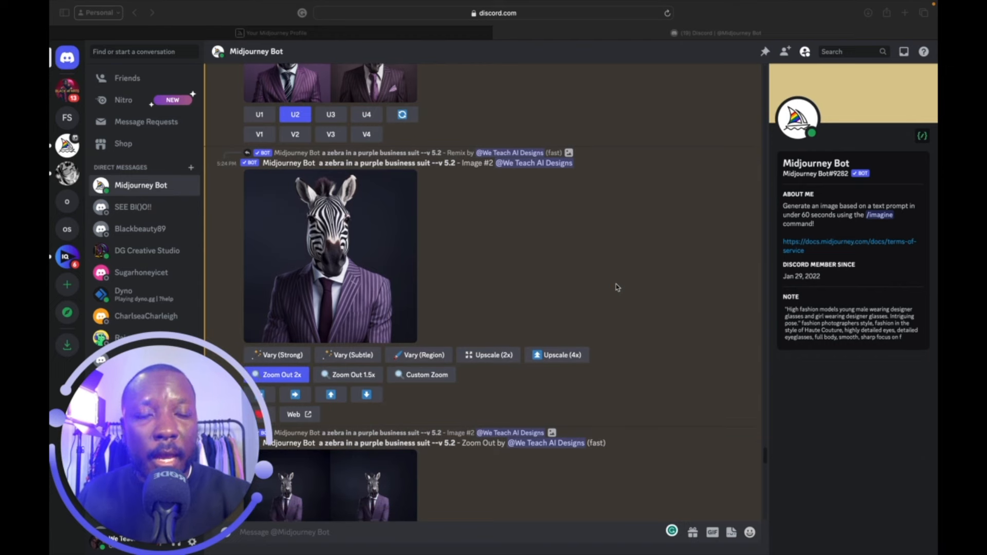
pyautogui.moveTo(534, 4)
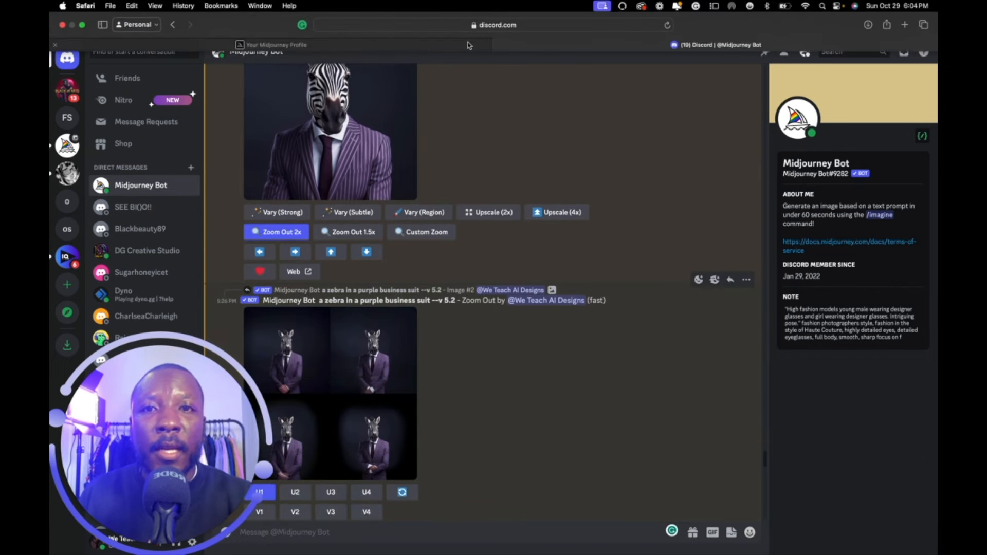
pyautogui.click(469, 46)
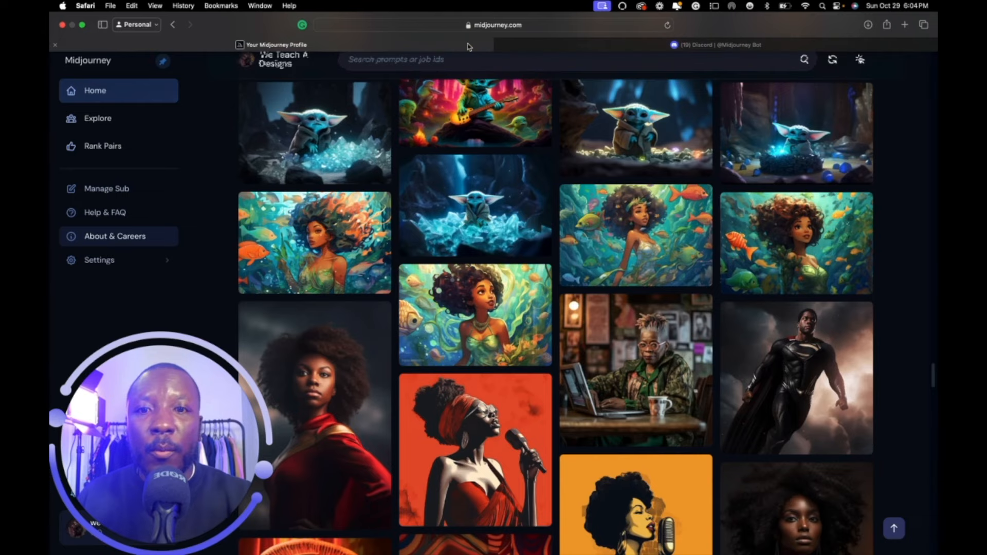
pyautogui.scroll(-5, 398, 195)
pyautogui.scroll(2, 398, 195)
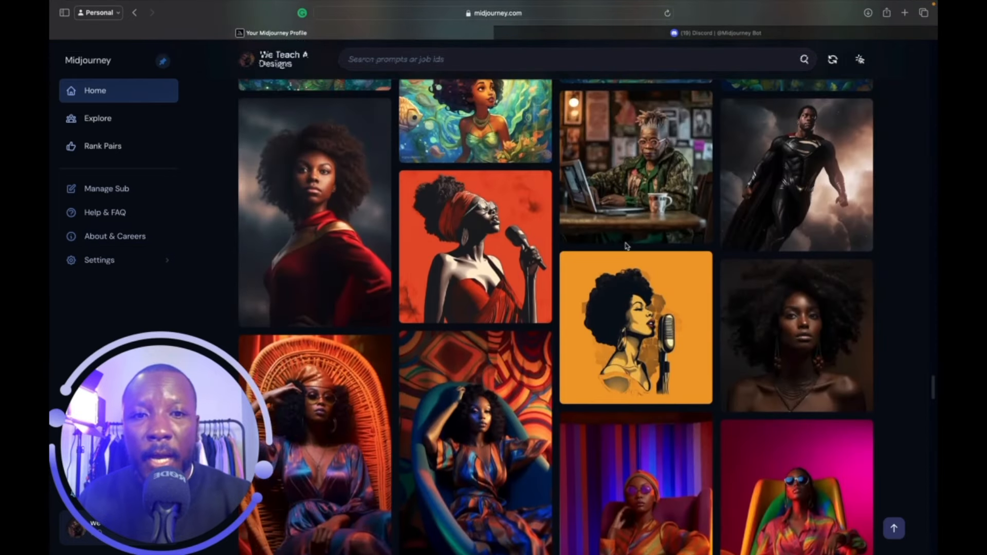
pyautogui.click(370, 182)
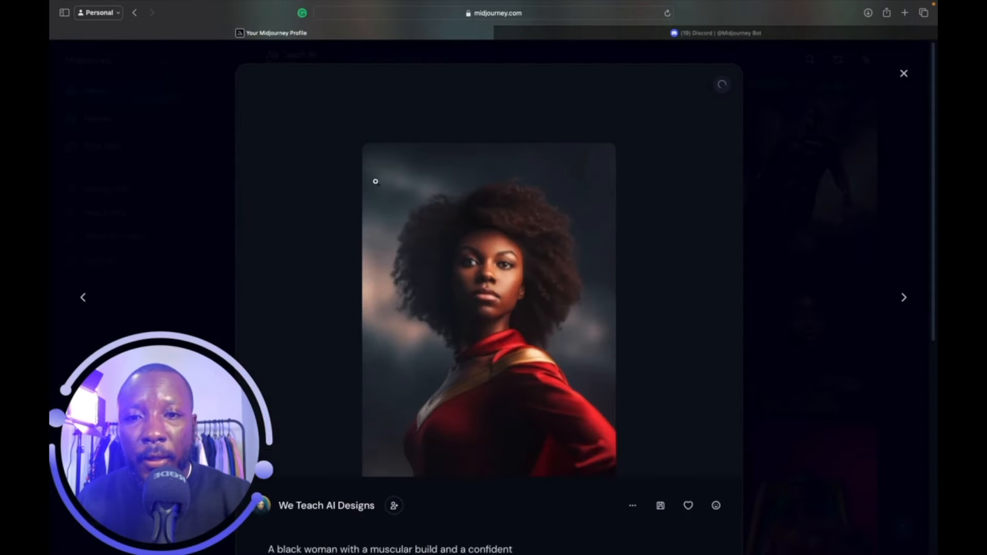
pyautogui.scroll(-2, 640, 287)
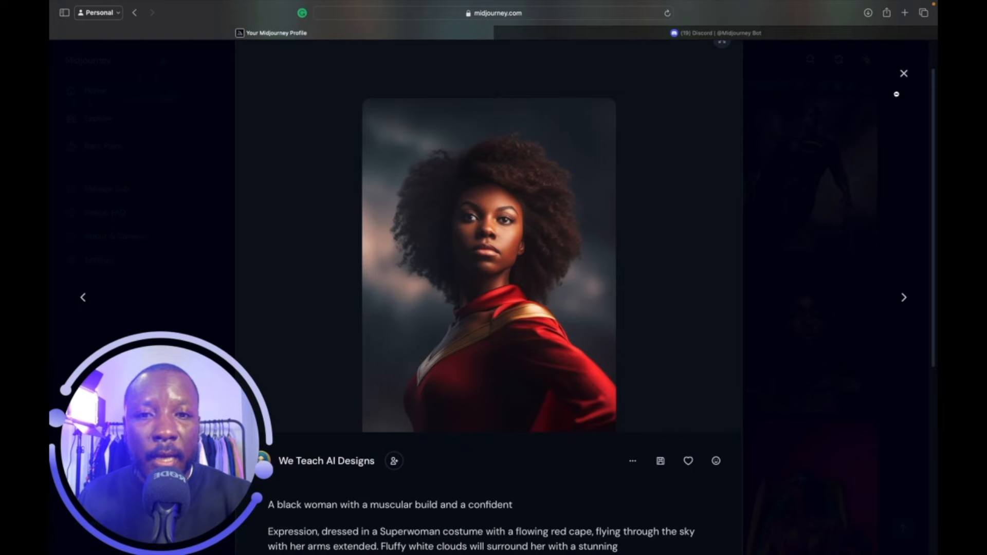
pyautogui.click(855, 142)
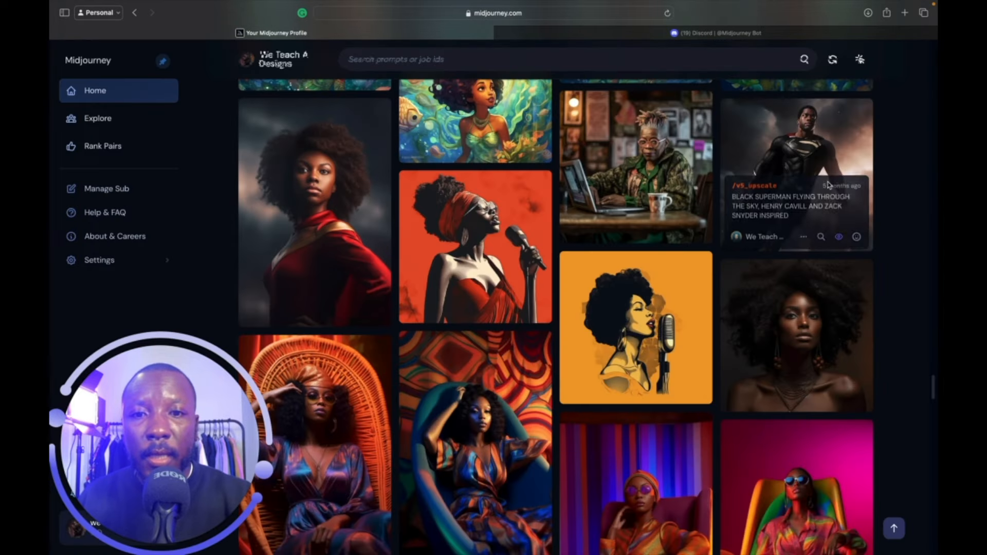
pyautogui.scroll(-6, 828, 185)
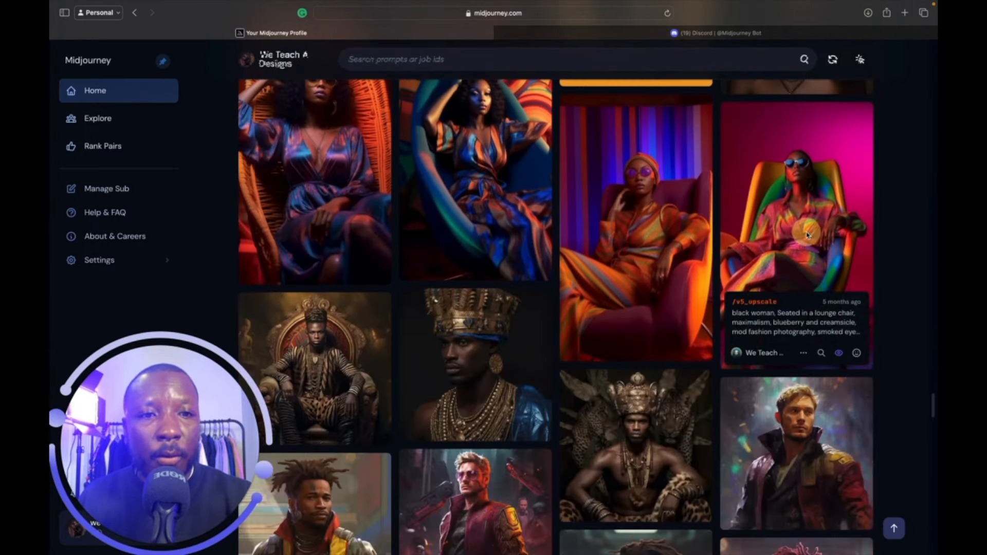
pyautogui.click(807, 235)
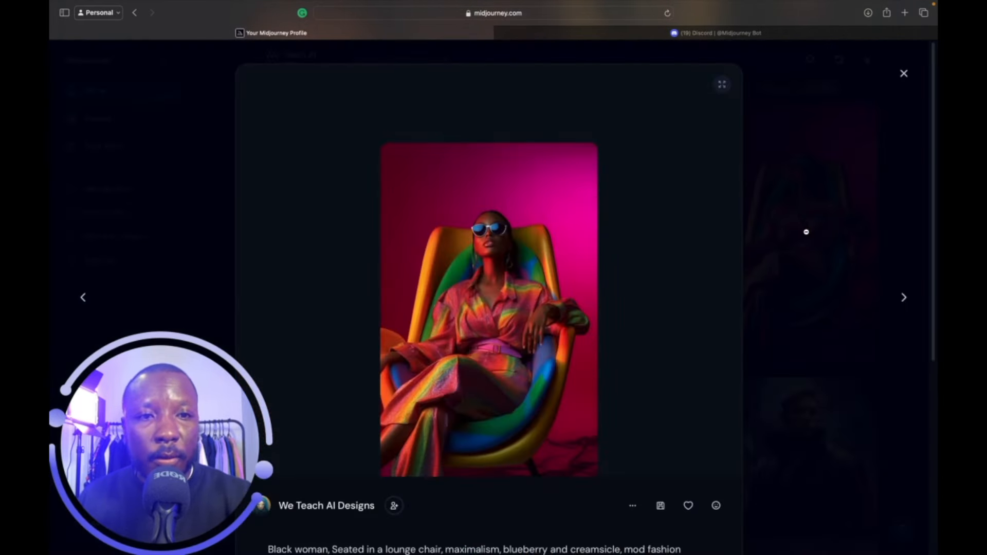
pyautogui.click(903, 77)
pyautogui.scroll(-6, 750, 344)
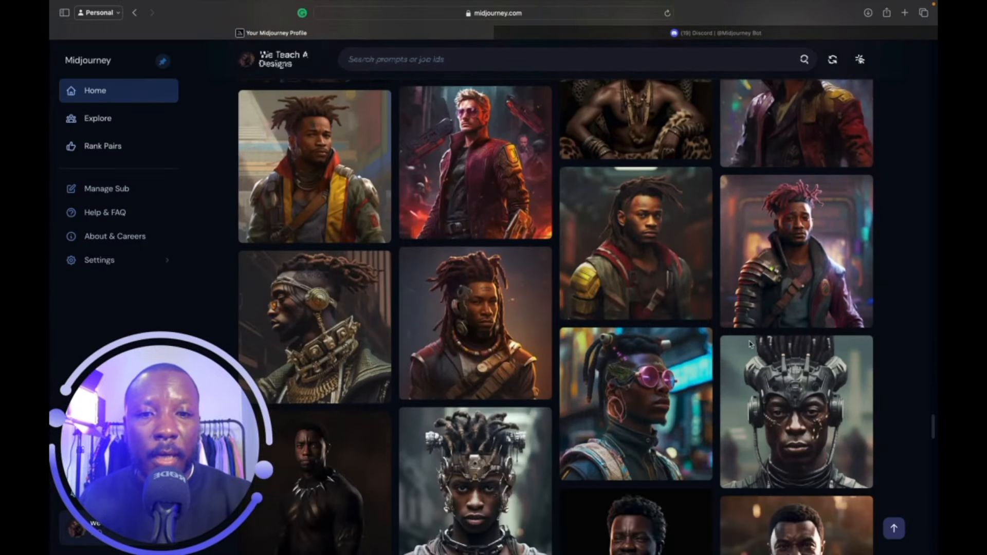
pyautogui.scroll(-8, 751, 345)
pyautogui.scroll(-5, 751, 344)
pyautogui.scroll(10, 751, 345)
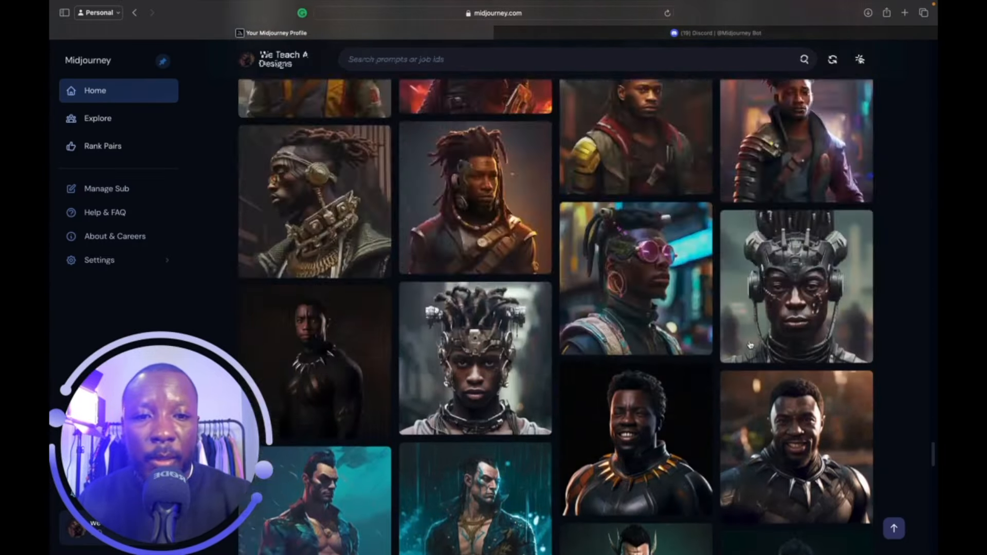
pyautogui.scroll(15, 749, 345)
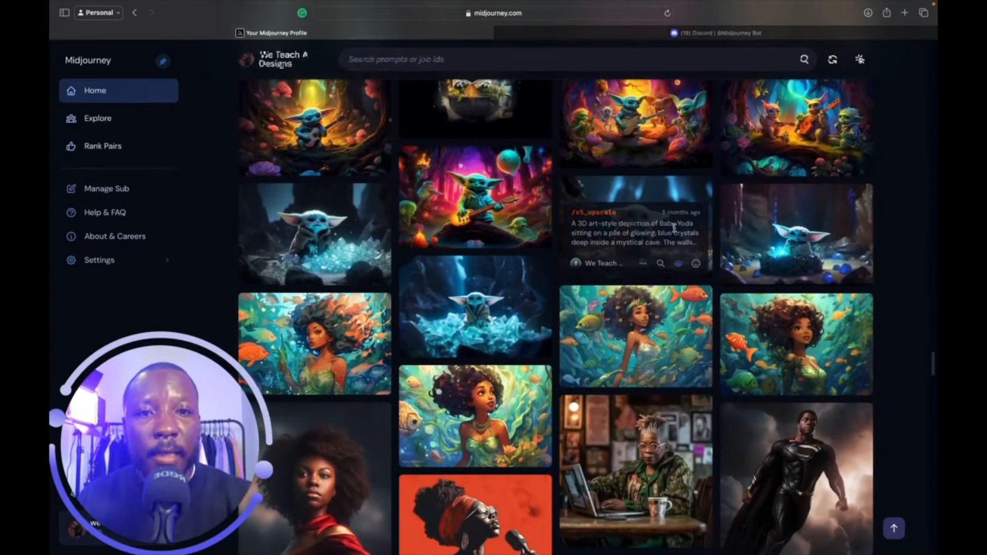
pyautogui.click(668, 203)
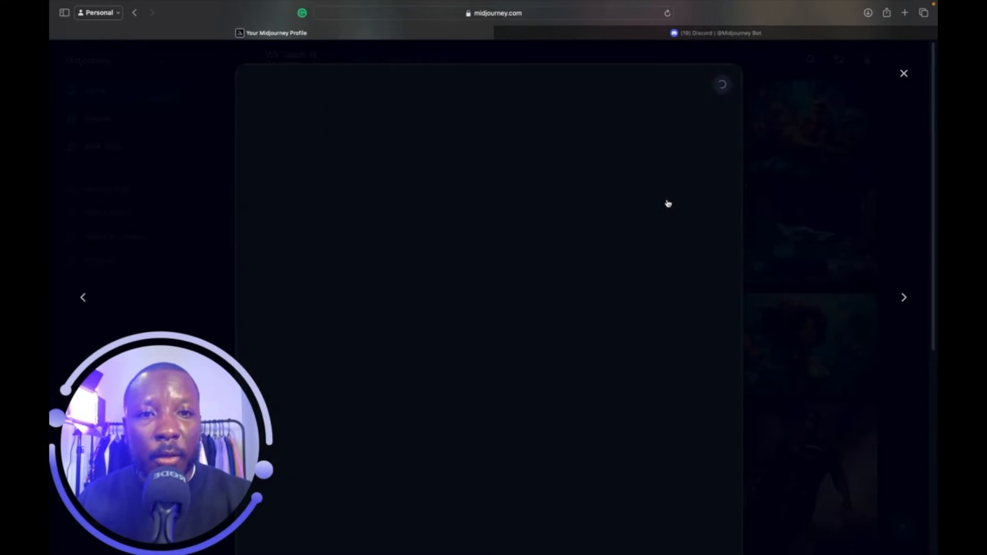
pyautogui.scroll(-2, 715, 316)
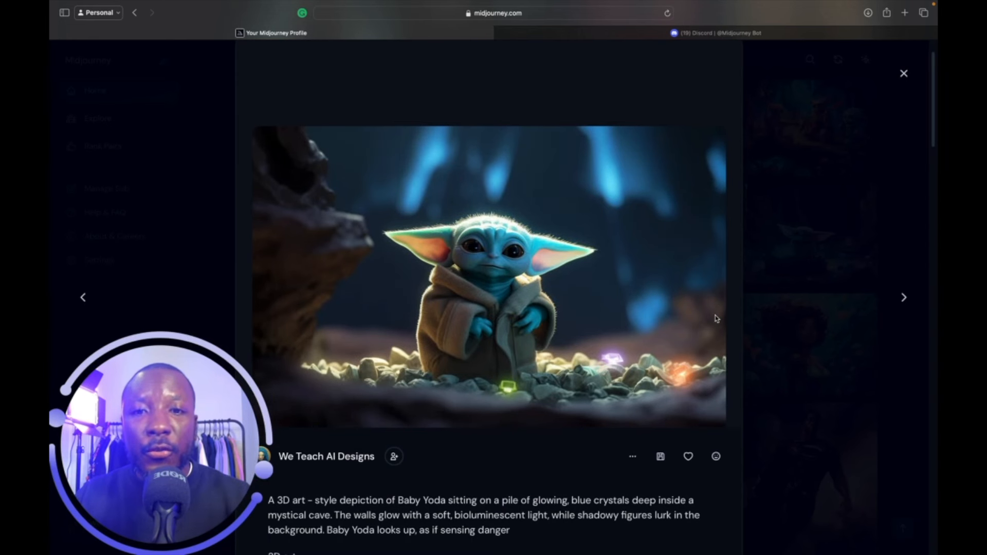
pyautogui.click(903, 74)
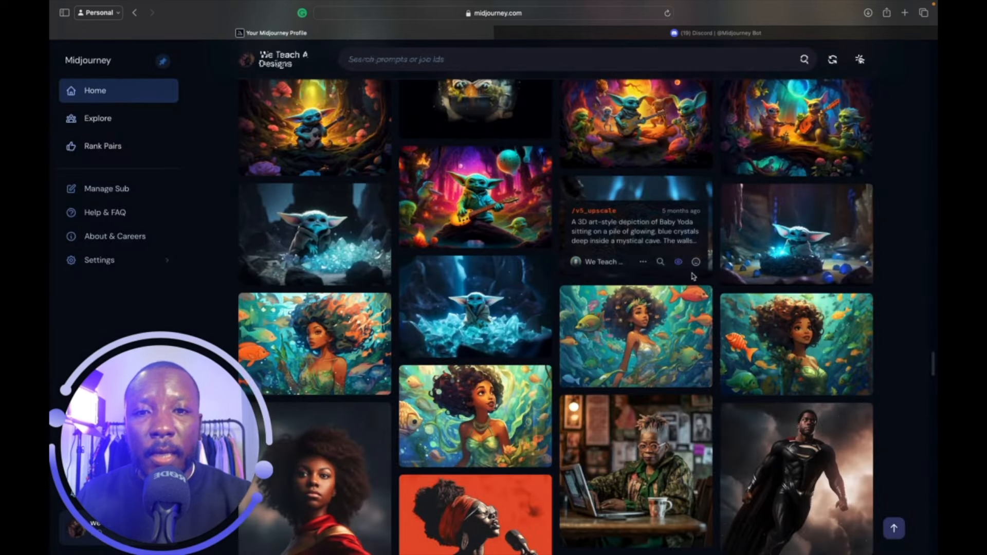
pyautogui.scroll(-4, 595, 439)
pyautogui.scroll(-2, 595, 439)
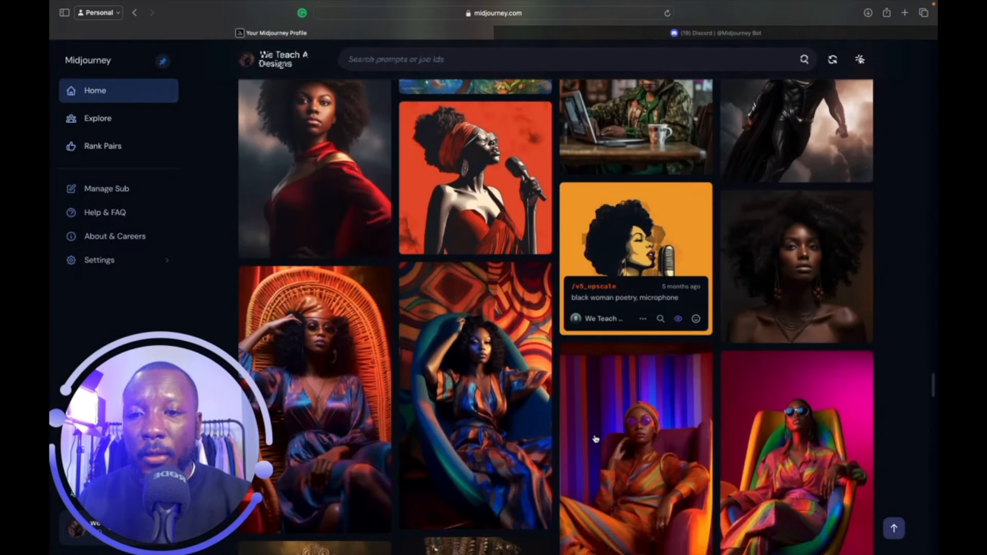
pyautogui.scroll(-3, 595, 438)
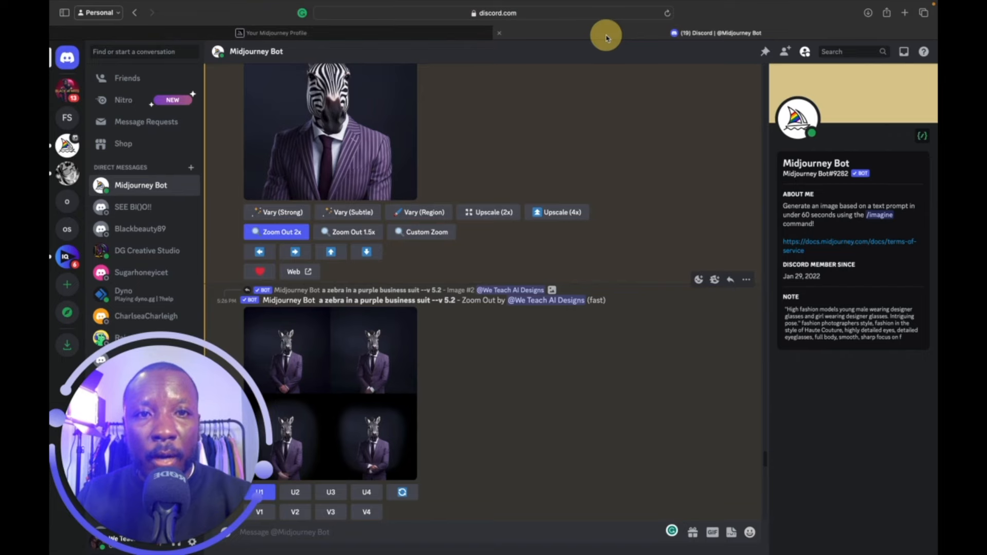
pyautogui.click(606, 33)
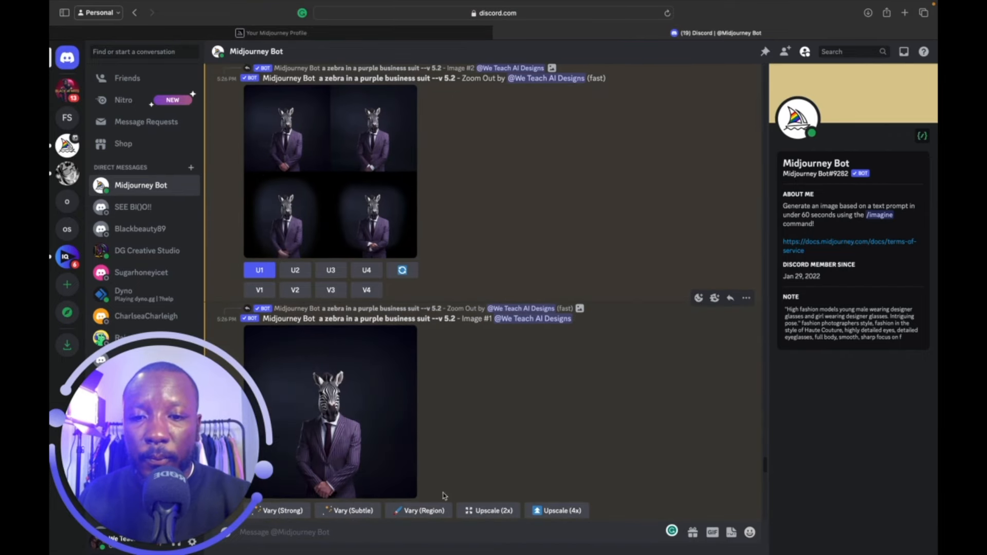
# Send the /imagine prompt 'a black standing next to a car in Brooklyn --ar 3:2'.
pyautogui.click(438, 532)
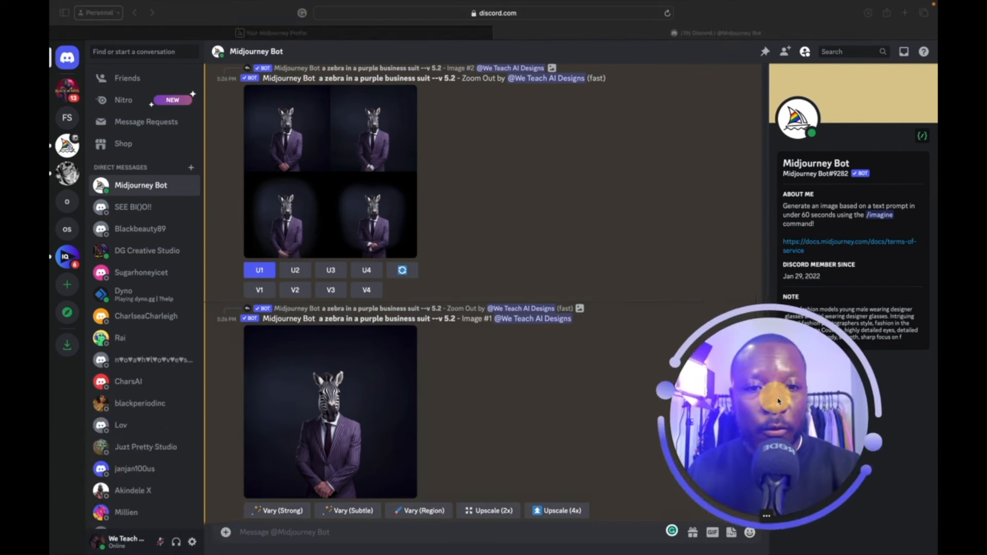
pyautogui.click(427, 530)
pyautogui.click(414, 533)
pyautogui.write('/')
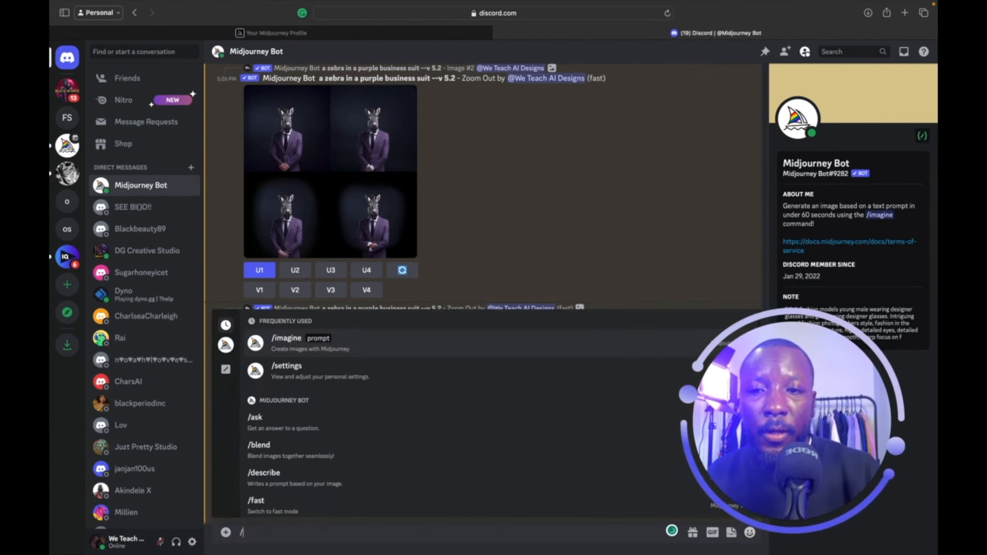
pyautogui.press('Return')
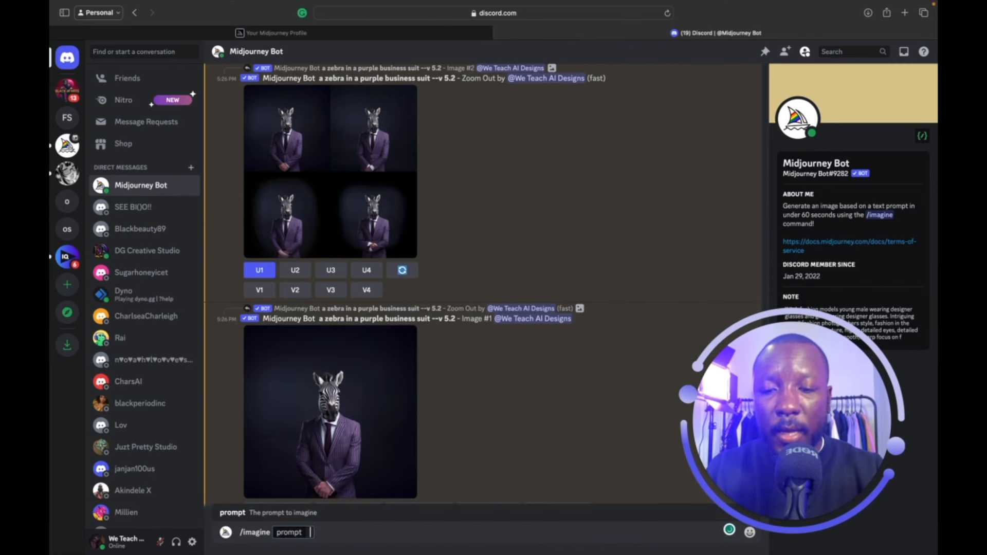
pyautogui.write('a black standing ne')
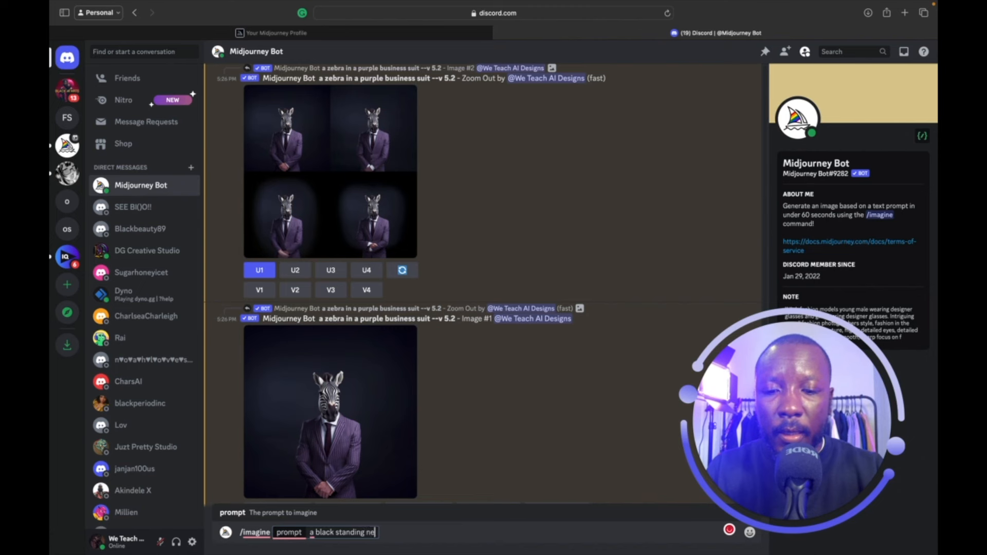
pyautogui.write('xt to a car in')
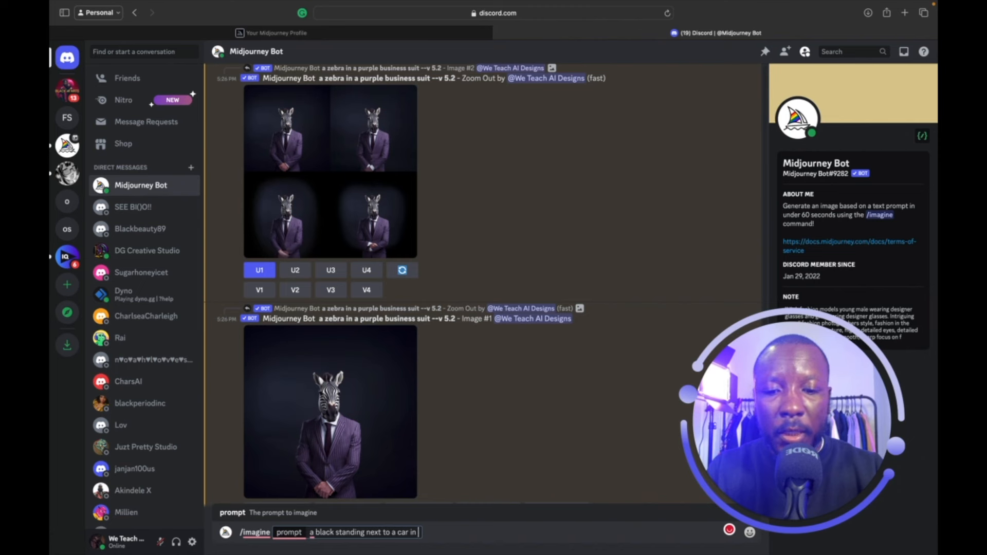
pyautogui.write(' brook')
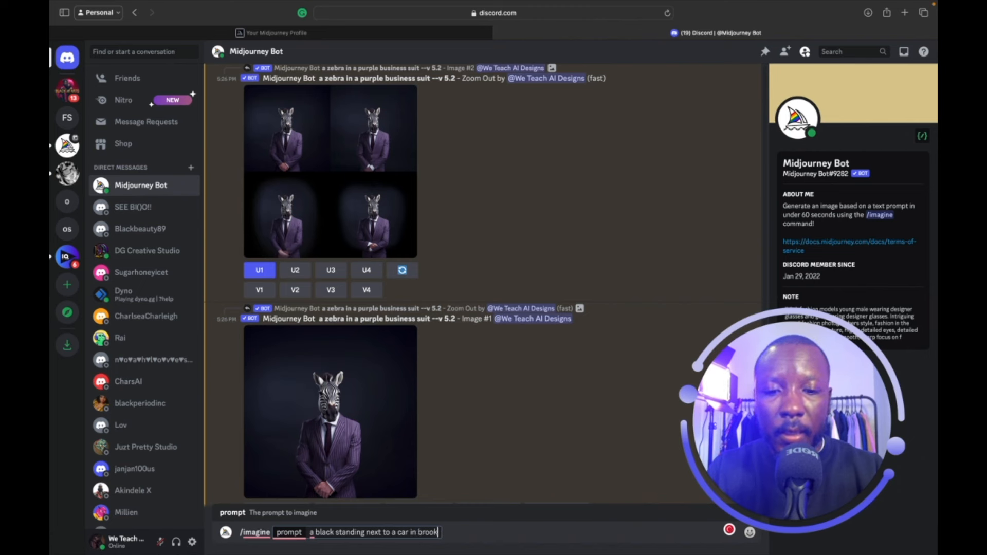
pyautogui.write('lynn')
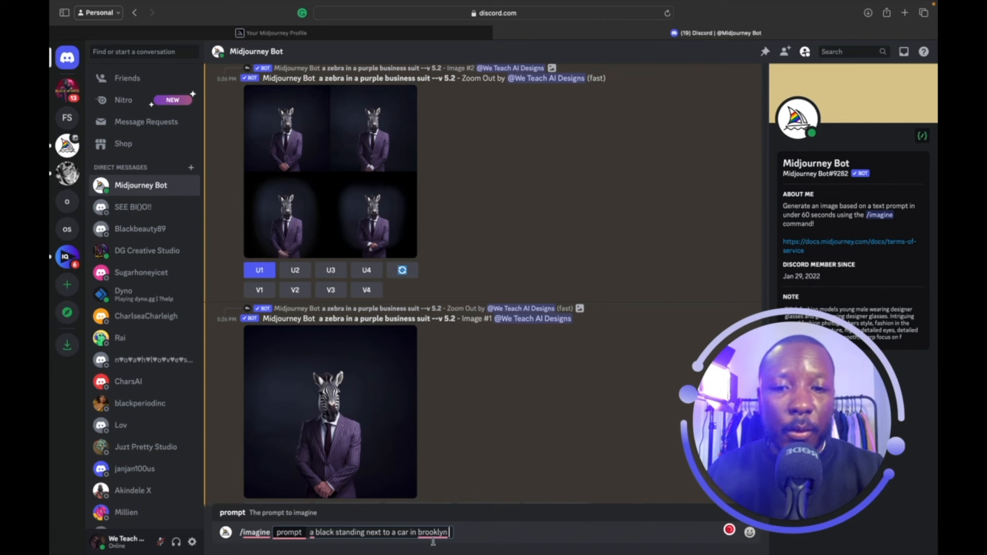
pyautogui.moveTo(432, 533)
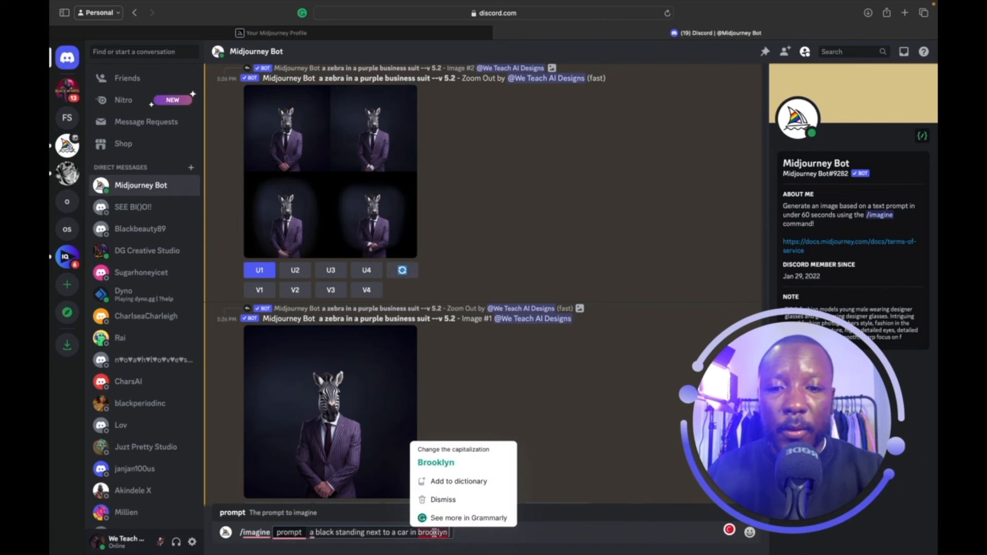
pyautogui.click(438, 462)
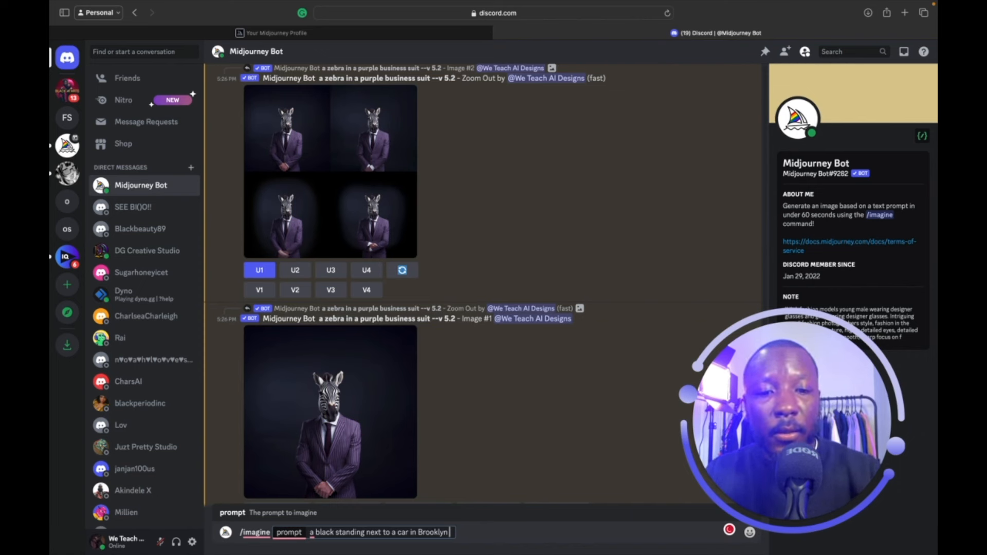
pyautogui.write('--ar')
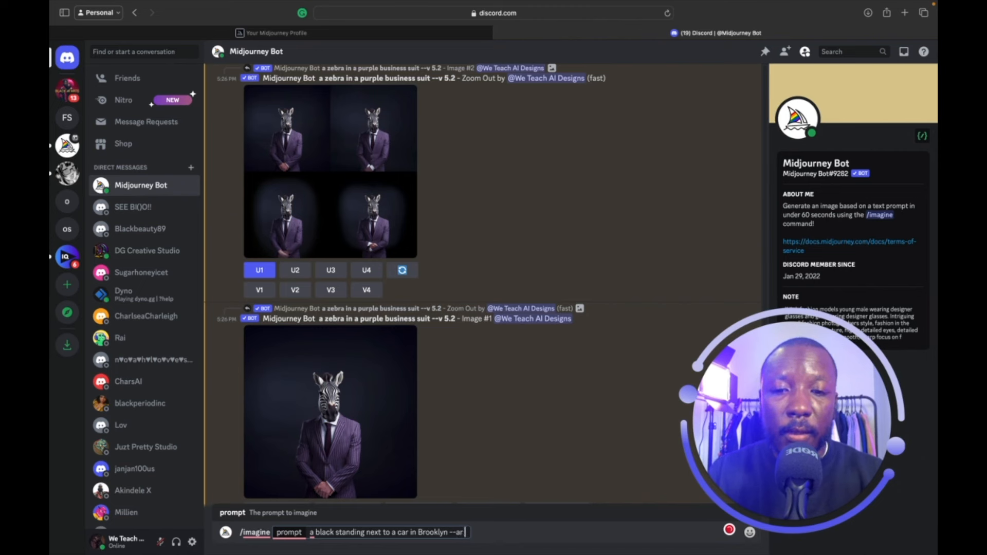
pyautogui.write('3:2')
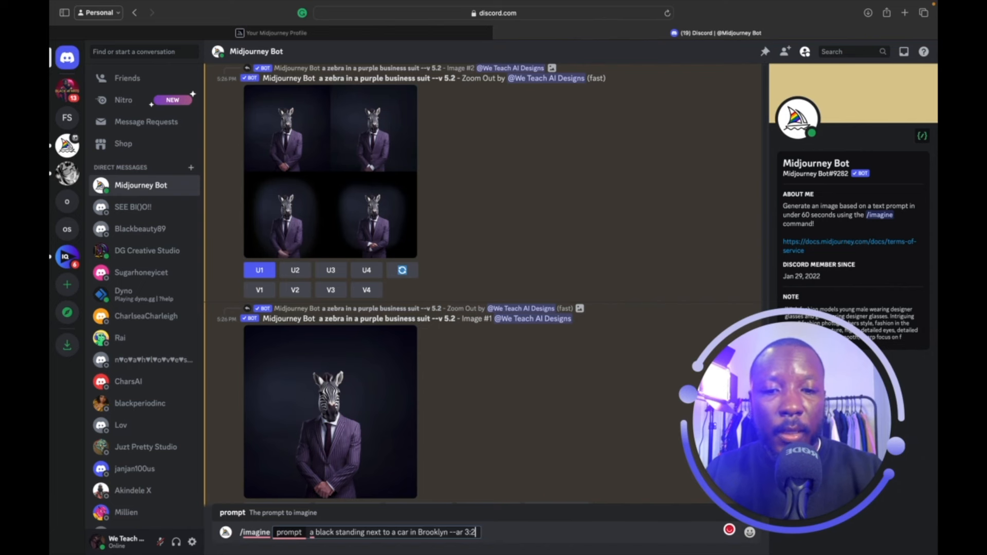
pyautogui.press('Return')
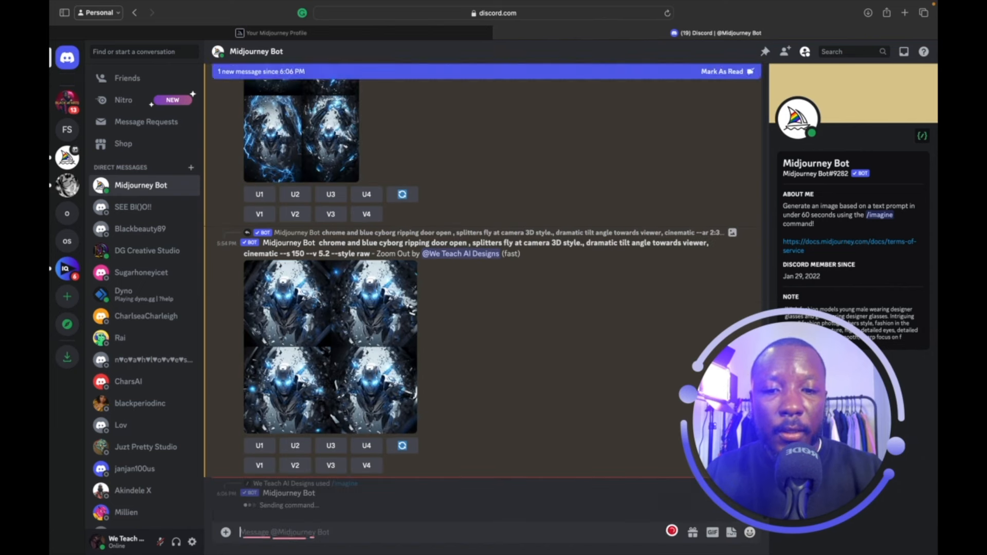
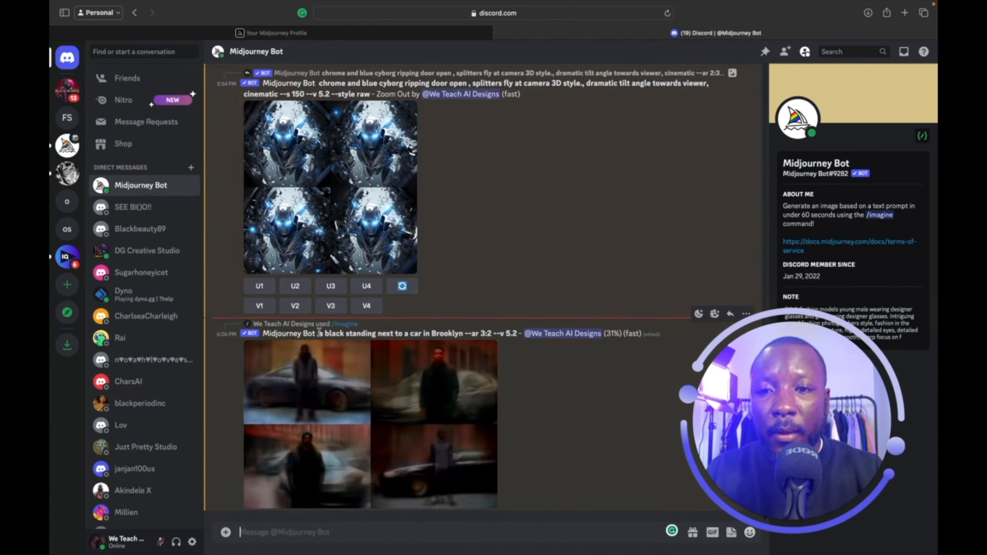
# Send the /imagine prompt 'a black girl standing next to a car in Brooklyn --ar 16:9'.
pyautogui.moveTo(320, 333); pyautogui.dragTo(464, 337)
pyautogui.press('super+c')
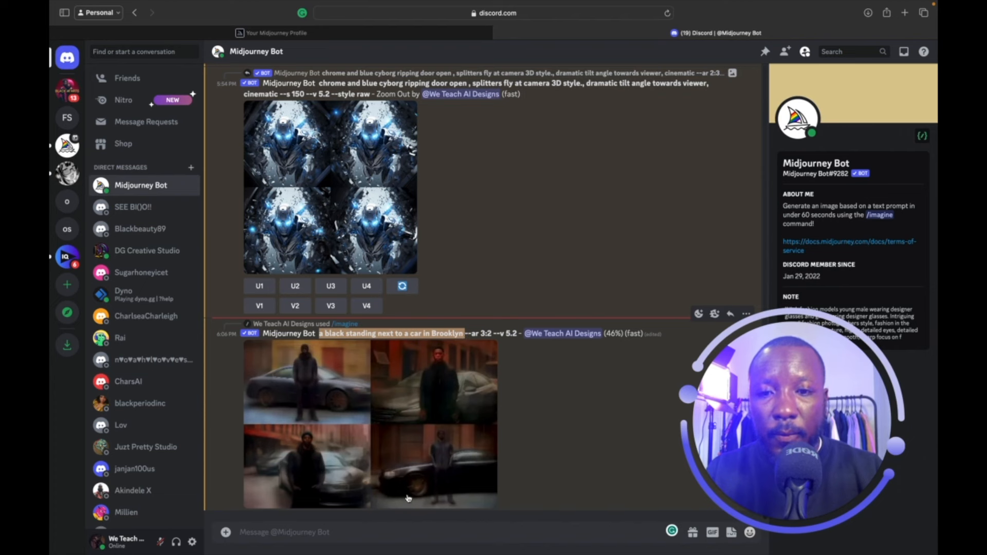
pyautogui.click(382, 536)
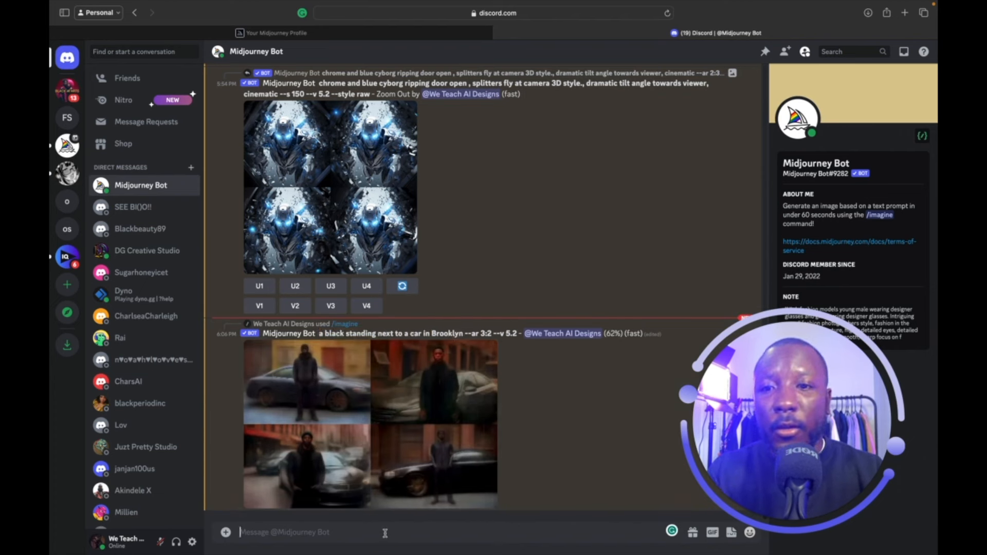
pyautogui.write('/')
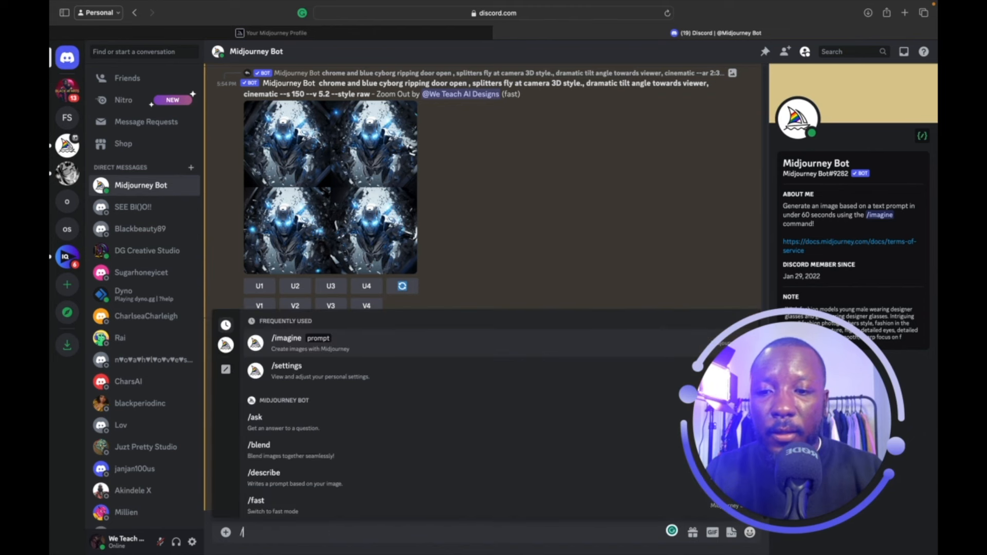
pyautogui.press('Return')
pyautogui.press('super+v')
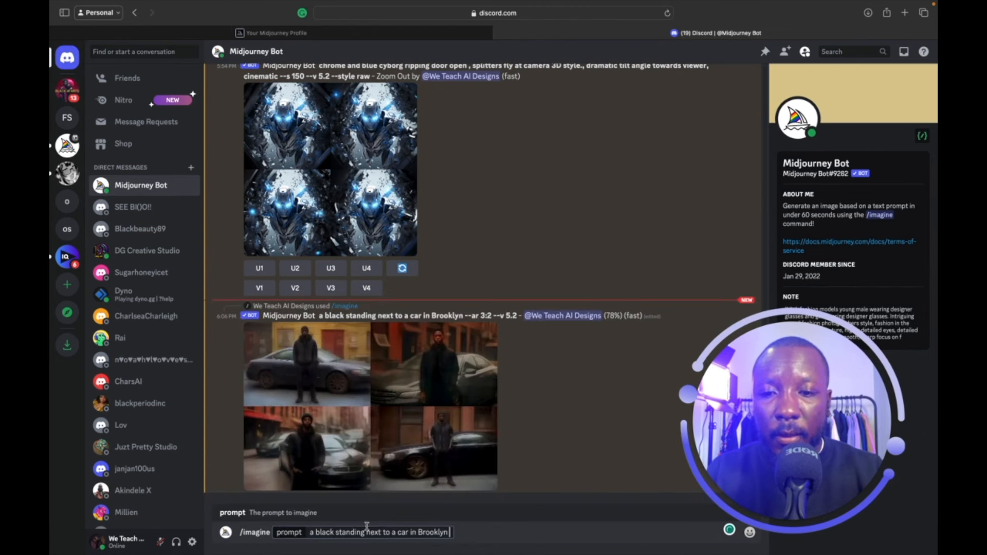
pyautogui.click(334, 532)
pyautogui.write('girl')
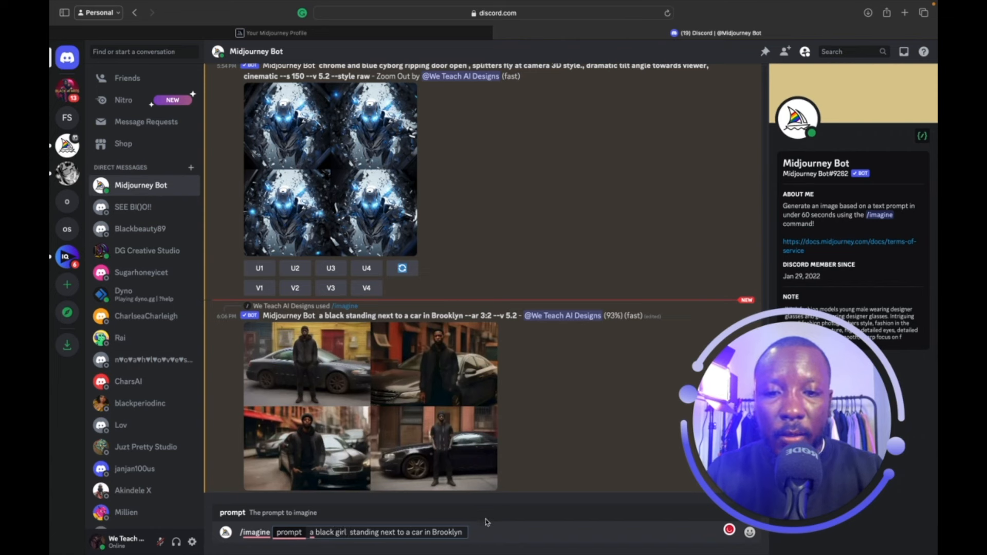
pyautogui.moveTo(406, 553)
pyautogui.write('--')
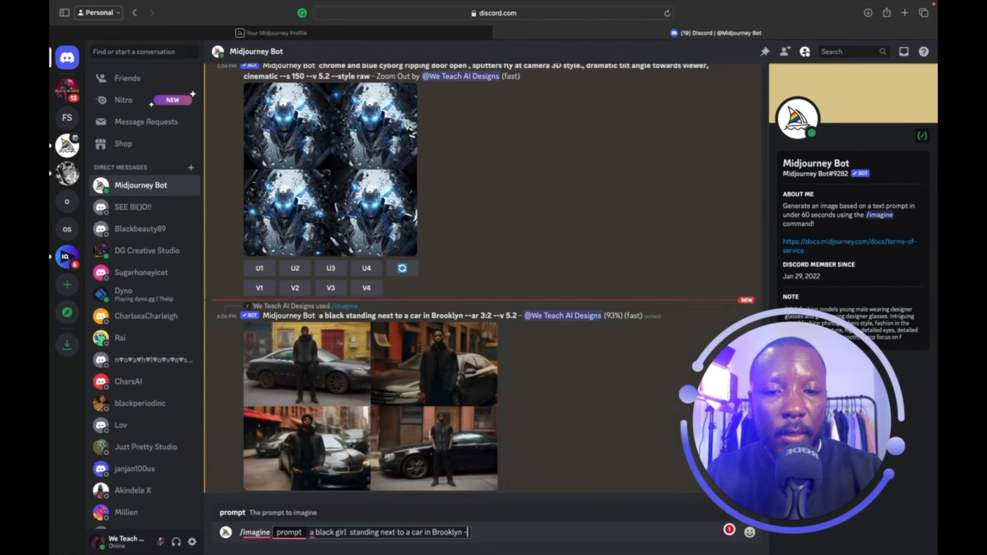
pyautogui.write('ar')
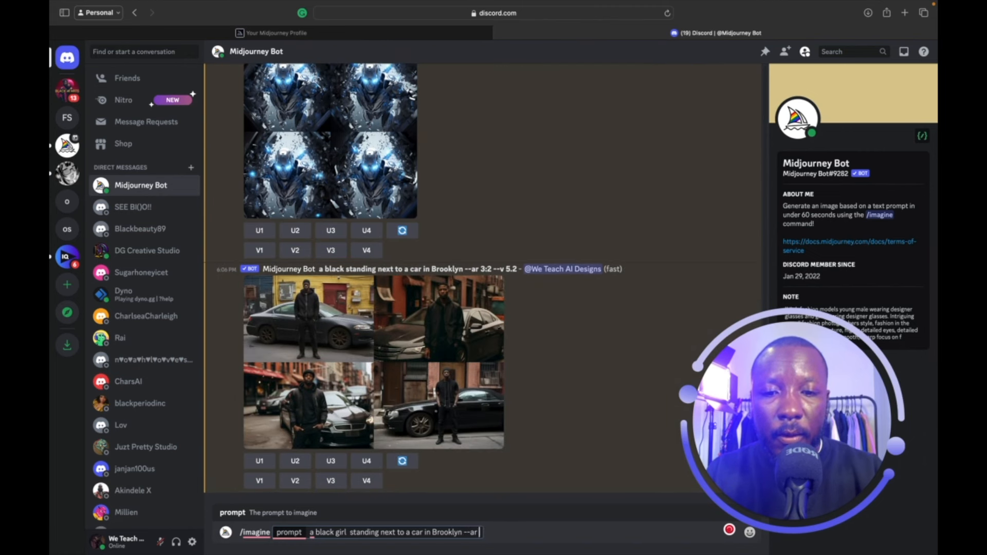
pyautogui.write(' 16')
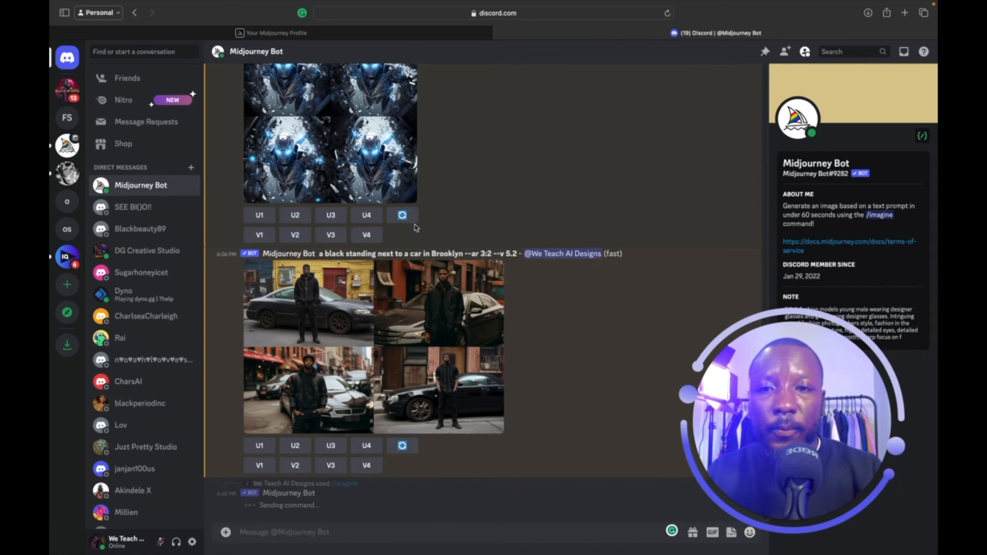
pyautogui.press('Return')
# Check the men-by-car grid, then resend the Brooklyn men prompt without --ar.
pyautogui.click(444, 320)
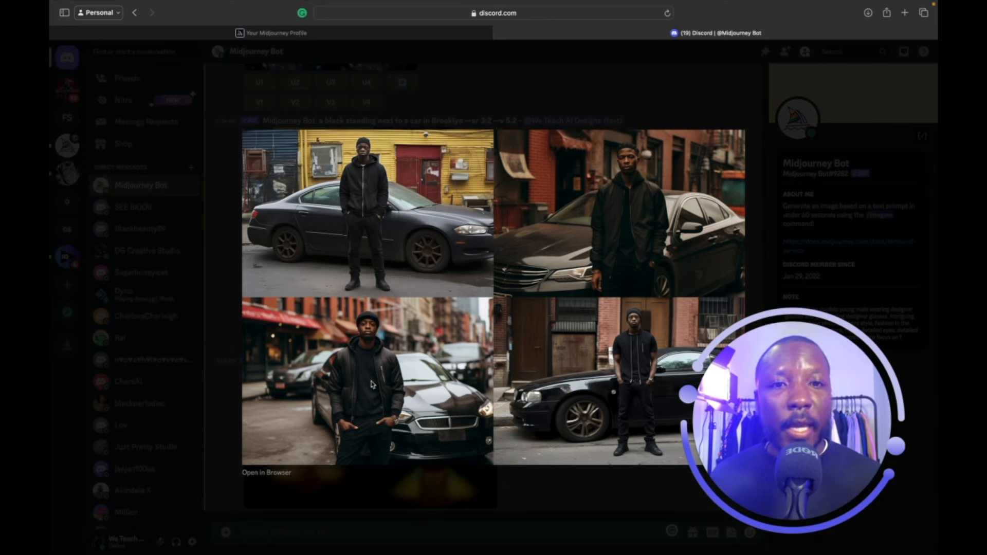
pyautogui.click(465, 110)
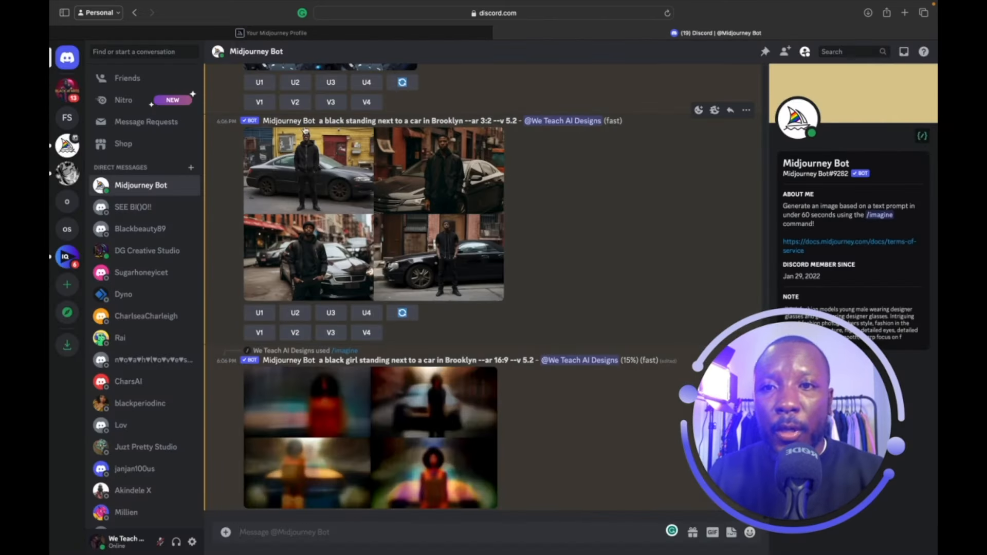
pyautogui.moveTo(317, 119); pyautogui.dragTo(462, 120)
pyautogui.press('super+c')
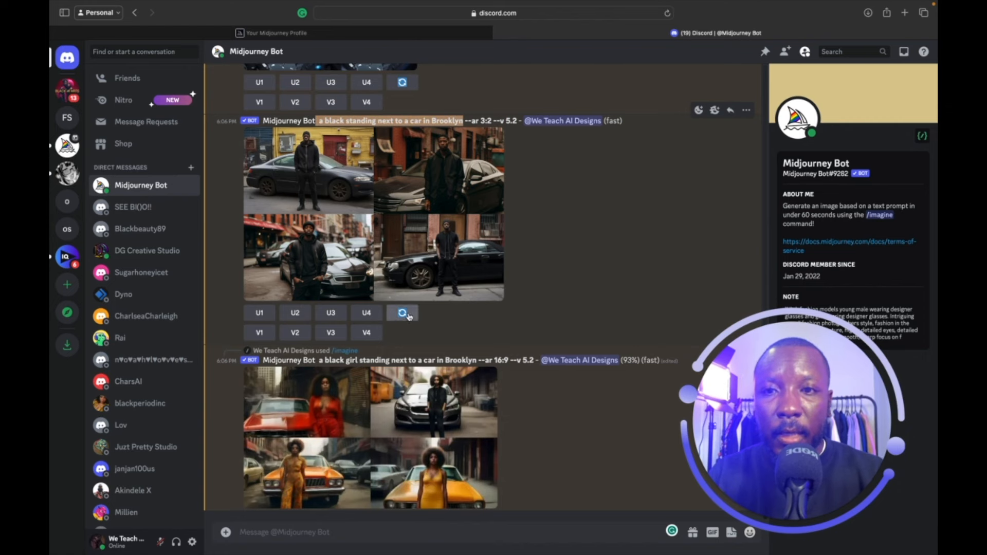
pyautogui.click(338, 527)
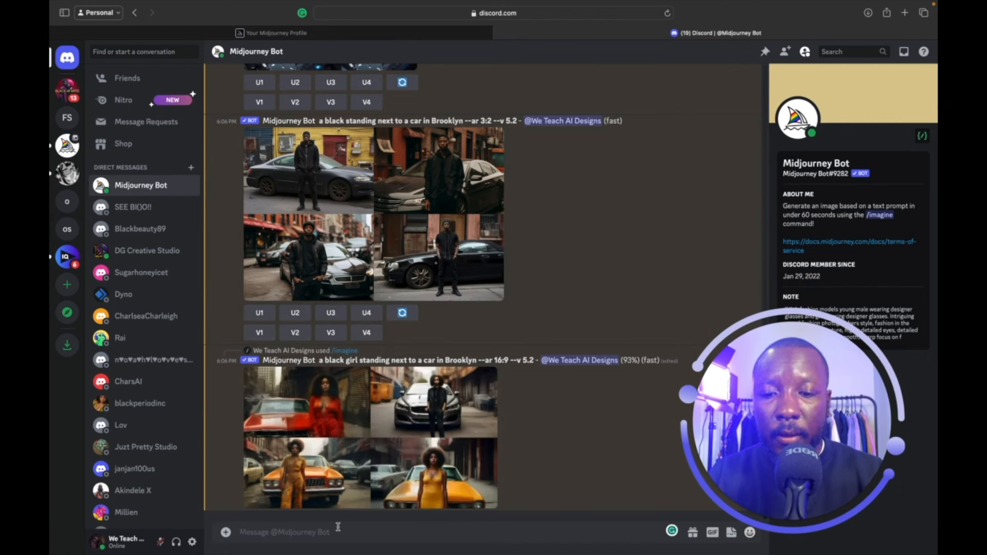
pyautogui.write('/')
pyautogui.press('Tab')
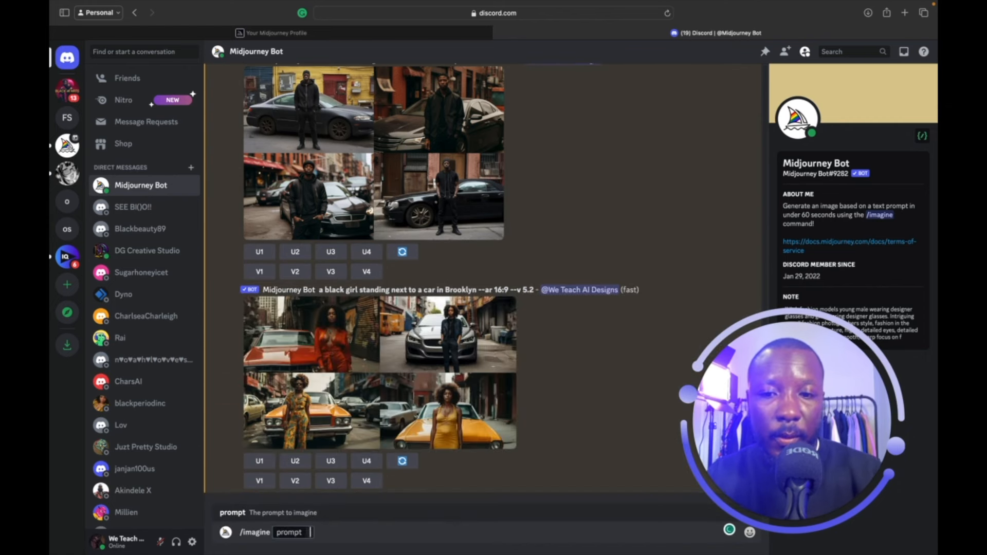
pyautogui.press('super+v')
pyautogui.press('Return')
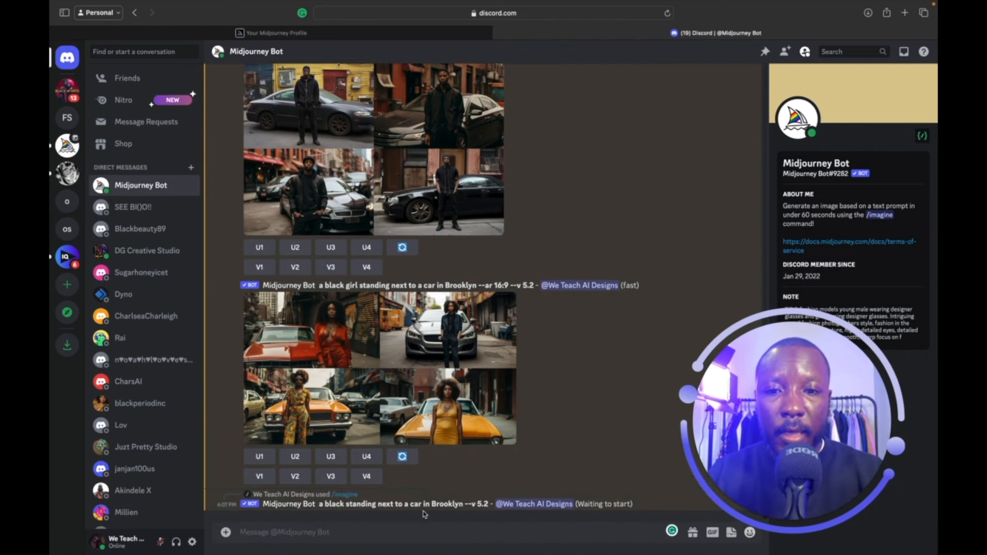
# Resend the black girl Brooklyn car prompt as a new /imagine without an aspect ratio.
pyautogui.moveTo(319, 285); pyautogui.dragTo(481, 287)
pyautogui.press('super+c')
pyautogui.click(363, 530)
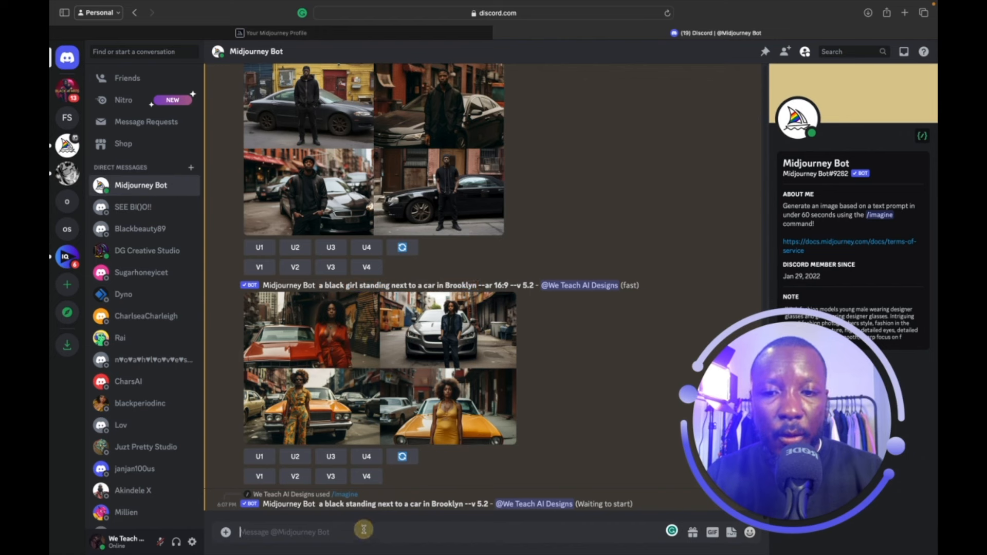
pyautogui.press('super+v')
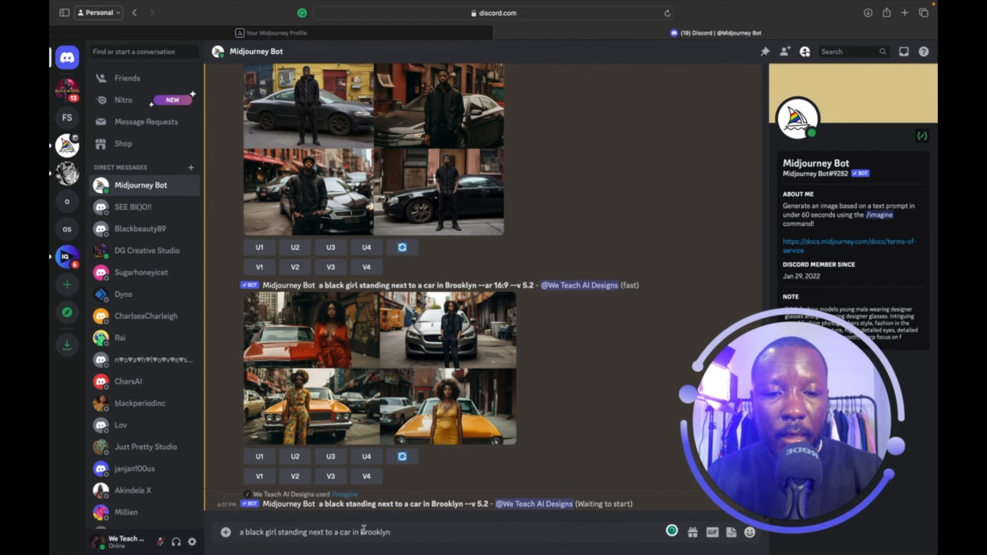
pyautogui.press('super+a')
pyautogui.press('super+c')
pyautogui.press('BackSpace')
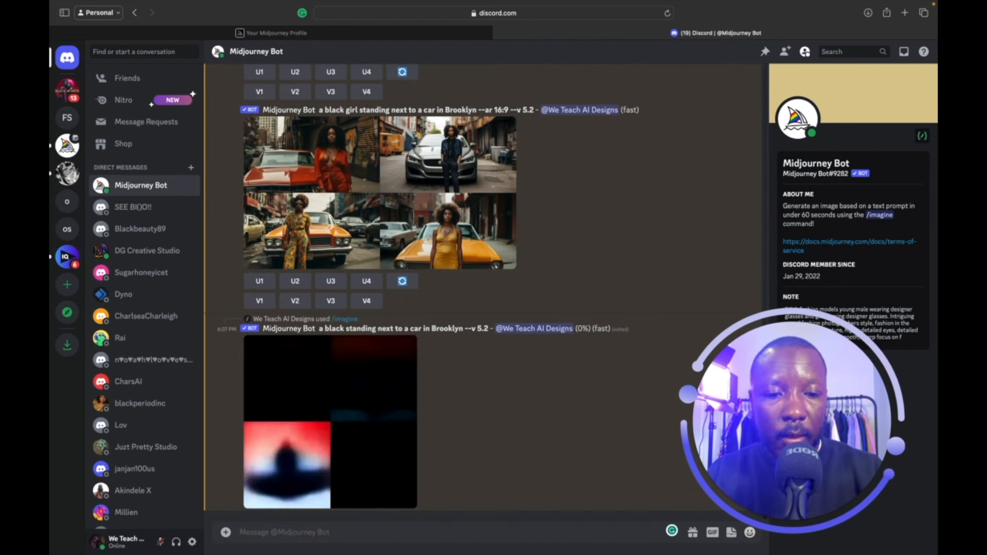
pyautogui.write('/')
pyautogui.press('Return')
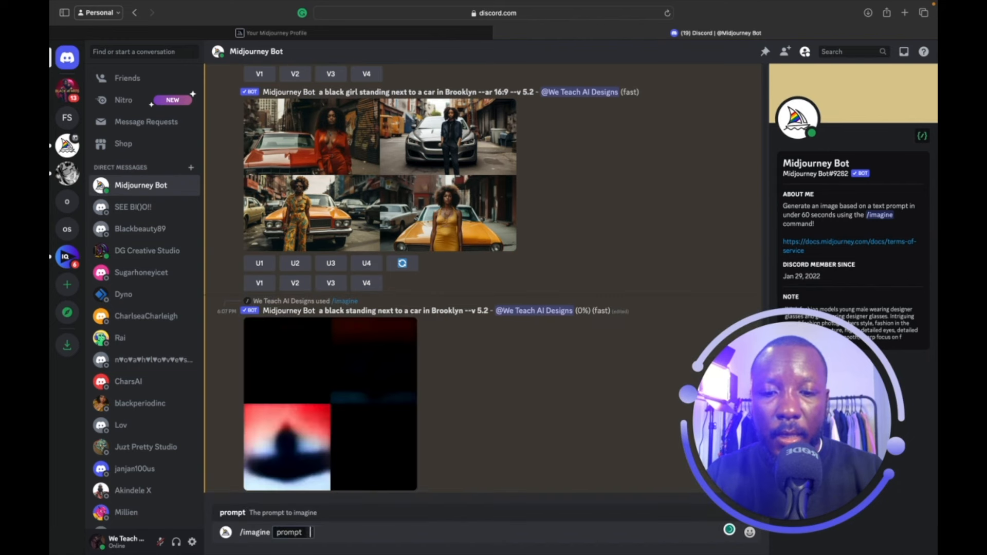
pyautogui.press('super+v')
pyautogui.press('Return')
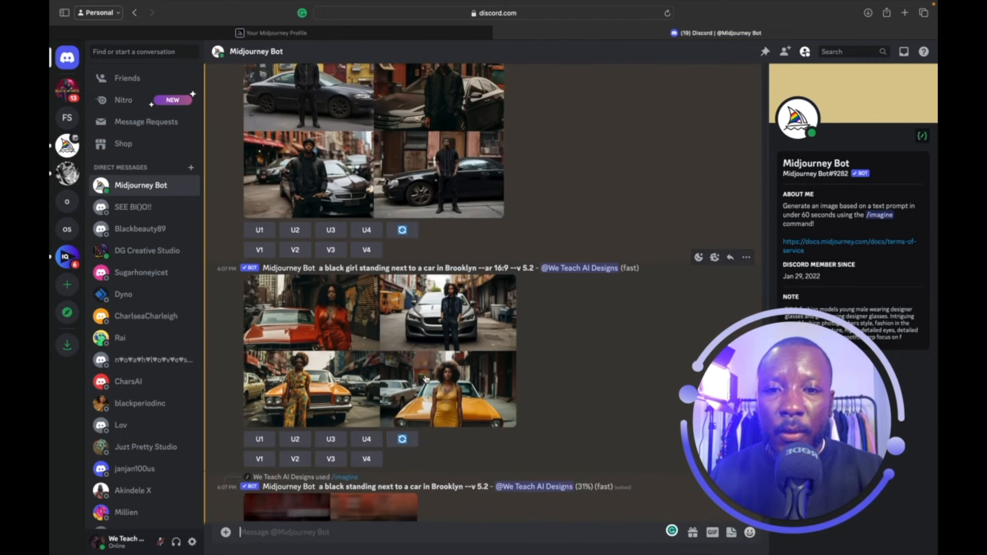
# Compare the wide black girl, 3:2 men and default-shape men grids enlarged.
pyautogui.click(425, 379)
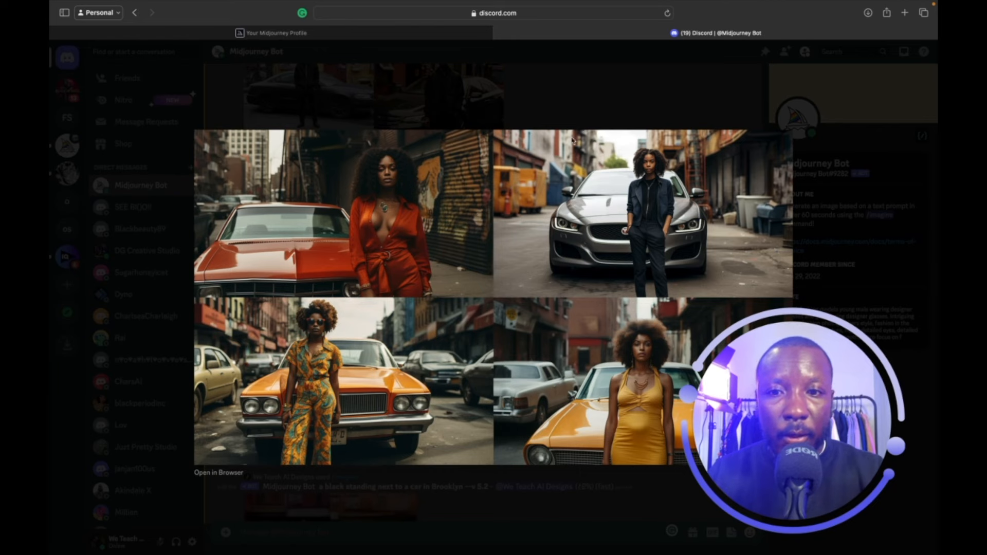
pyautogui.click(577, 106)
pyautogui.scroll(3, 445, 234)
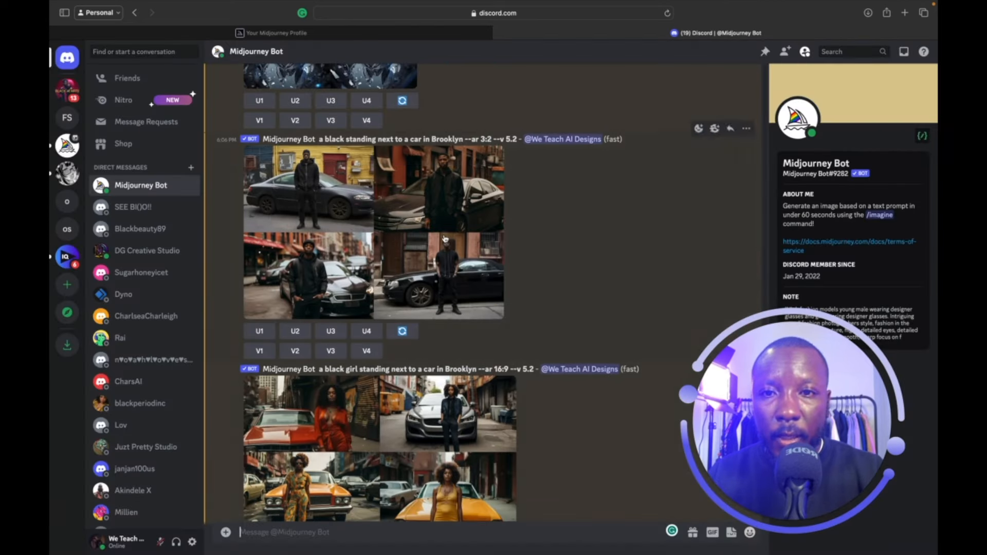
pyautogui.click(445, 234)
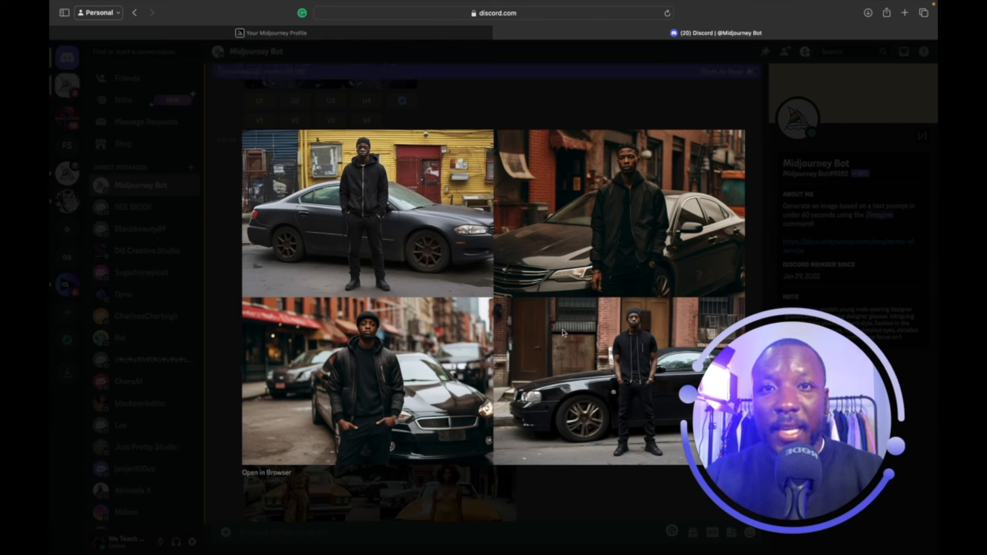
pyautogui.click(672, 100)
pyautogui.scroll(-2, 522, 344)
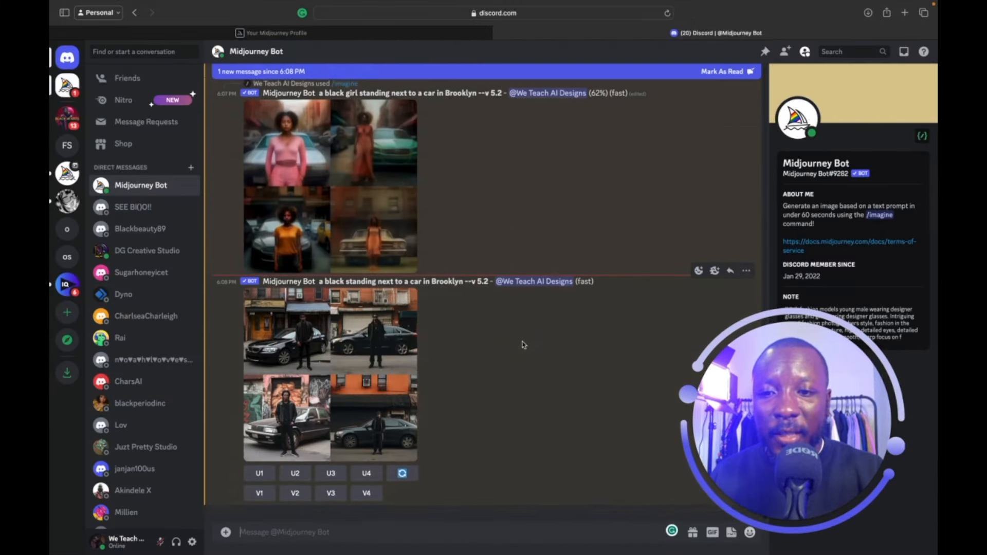
pyautogui.click(387, 353)
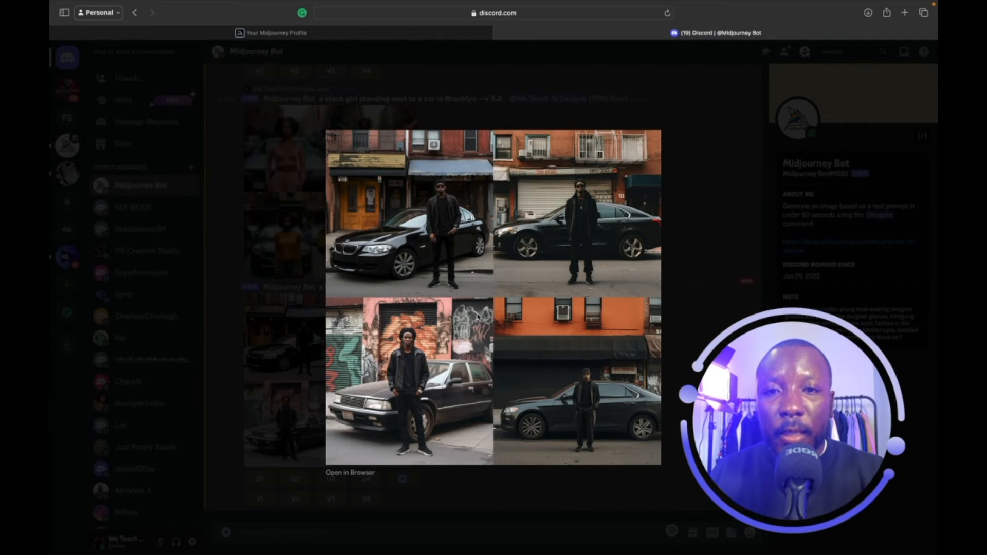
pyautogui.click(260, 271)
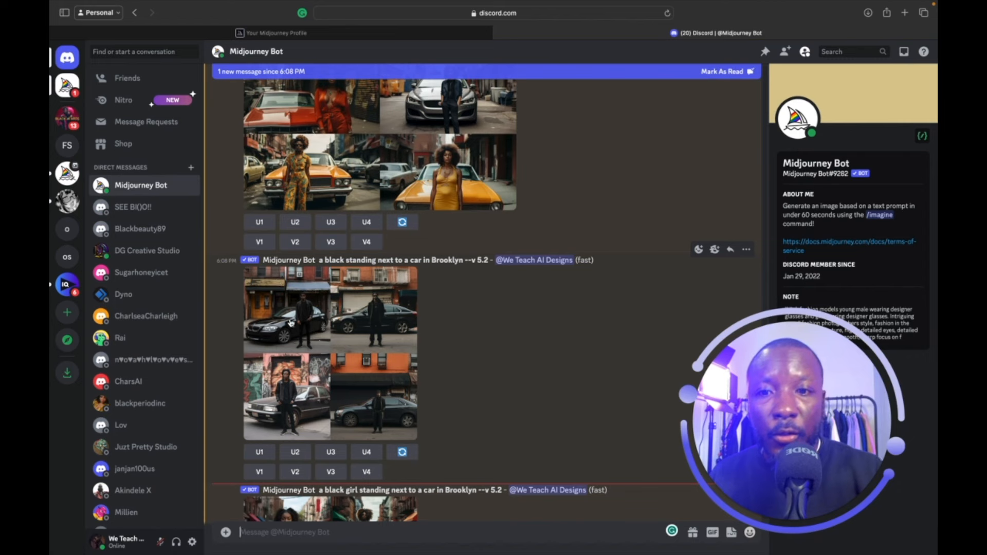
# Inspect the new black girl grid and compare it with the wide 16:9 version.
pyautogui.scroll(-5, 292, 371)
pyautogui.click(318, 363)
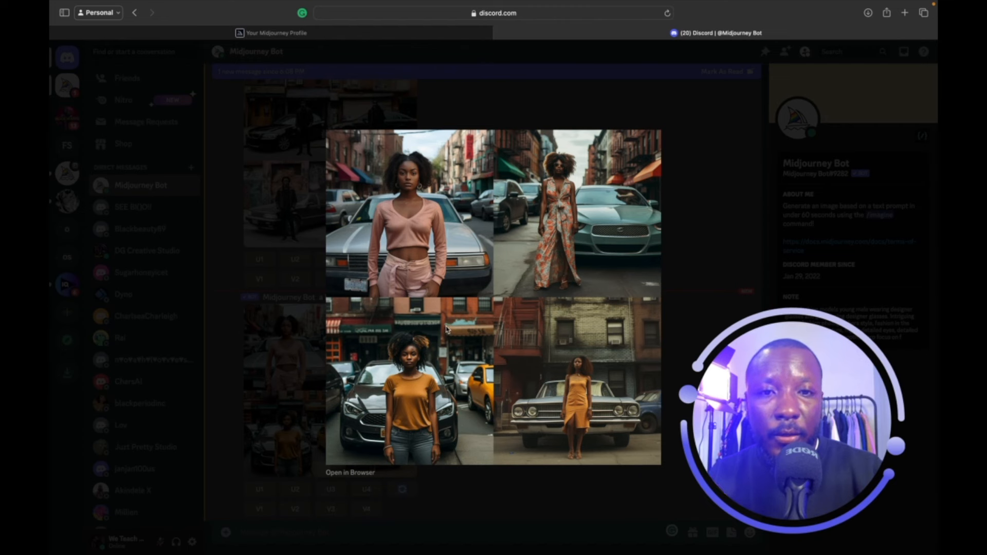
pyautogui.scroll(3, 446, 330)
pyautogui.scroll(-3, 448, 330)
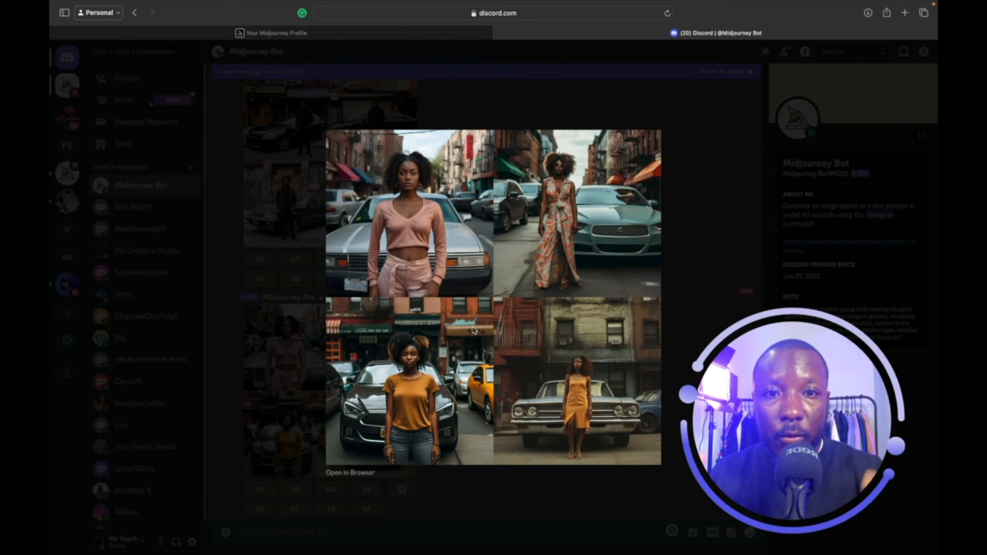
pyautogui.click(302, 250)
pyautogui.scroll(5, 302, 249)
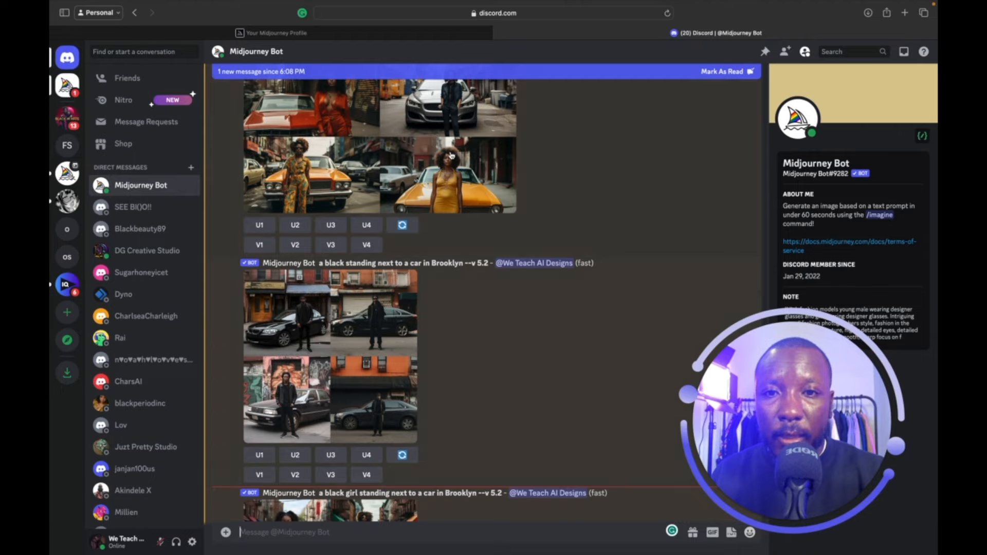
pyautogui.click(447, 152)
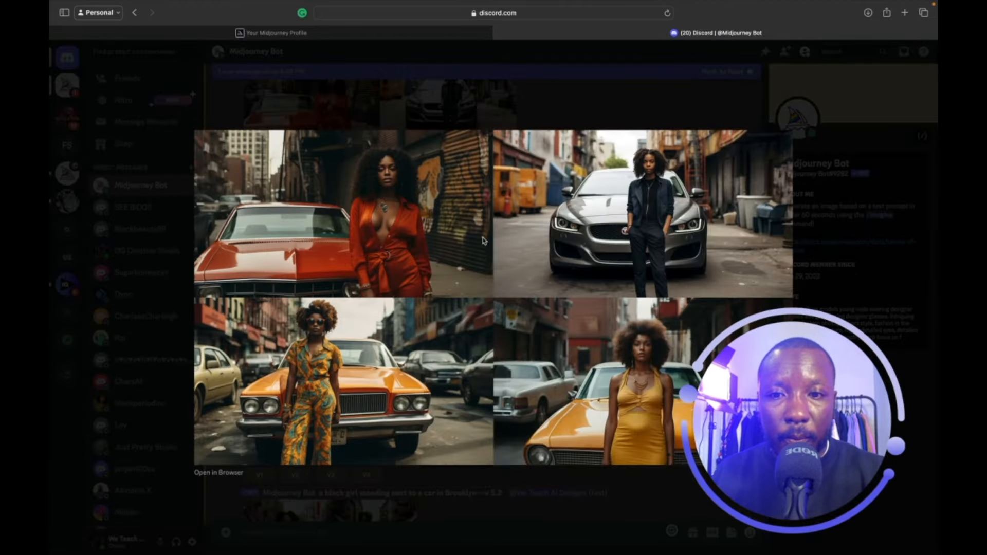
pyautogui.moveTo(818, 404); pyautogui.dragTo(854, 423)
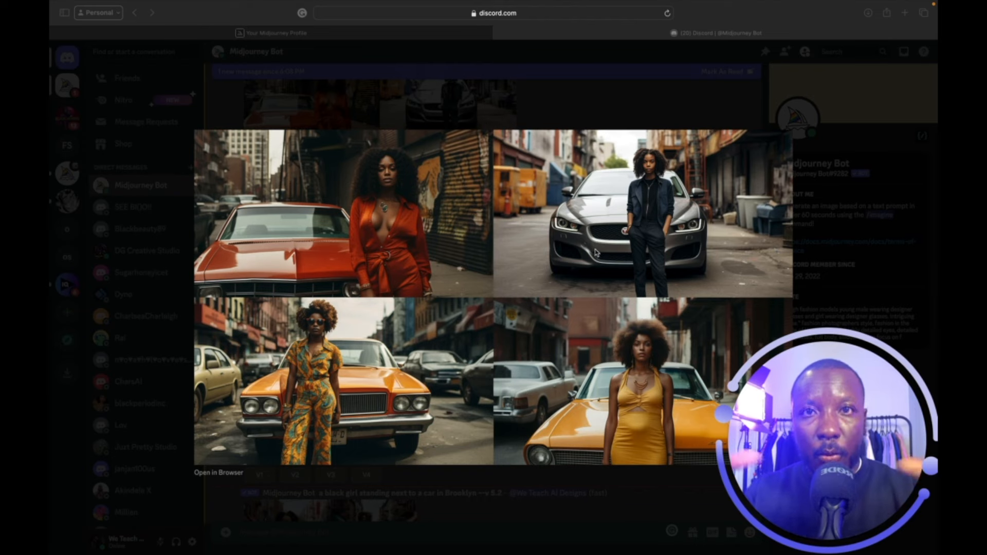
pyautogui.click(849, 106)
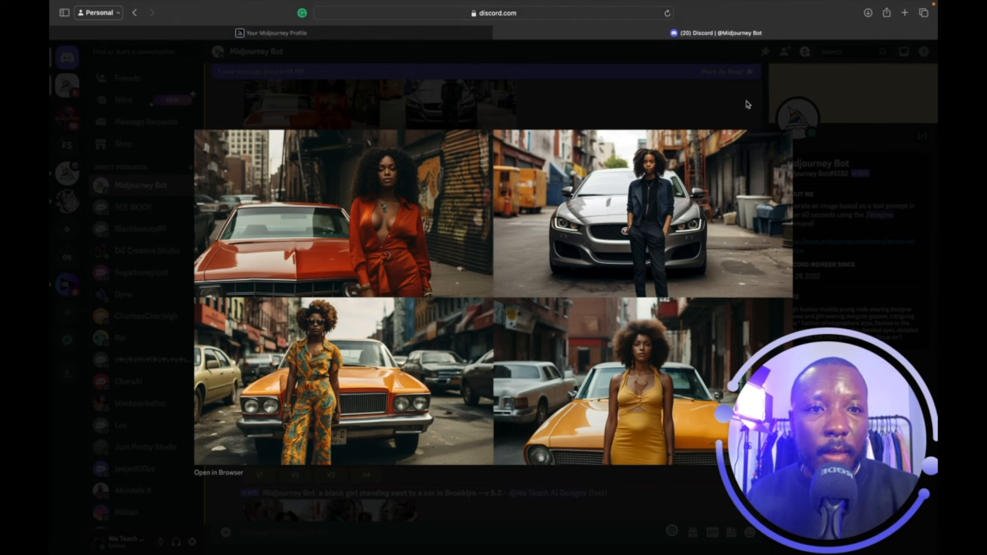
pyautogui.click(721, 88)
pyautogui.scroll(-5, 386, 343)
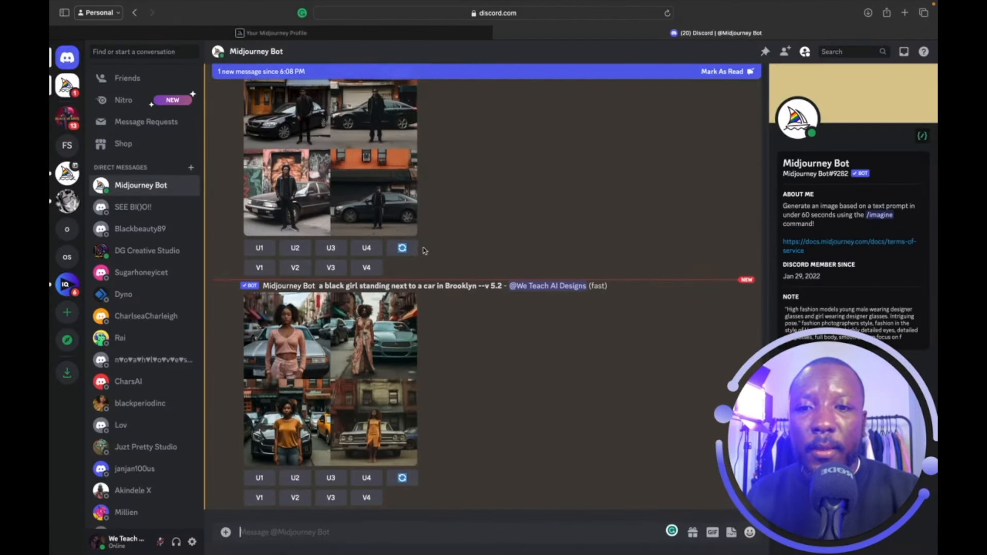
# Preview the Brooklyn car grid and upscale image 2, the woman in the patterned dress.
pyautogui.click(387, 343)
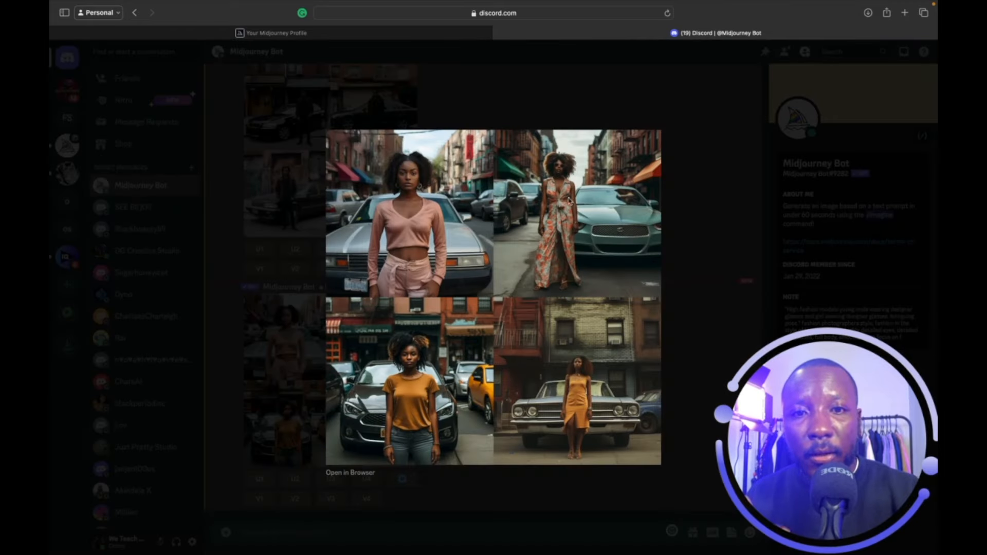
pyautogui.click(688, 163)
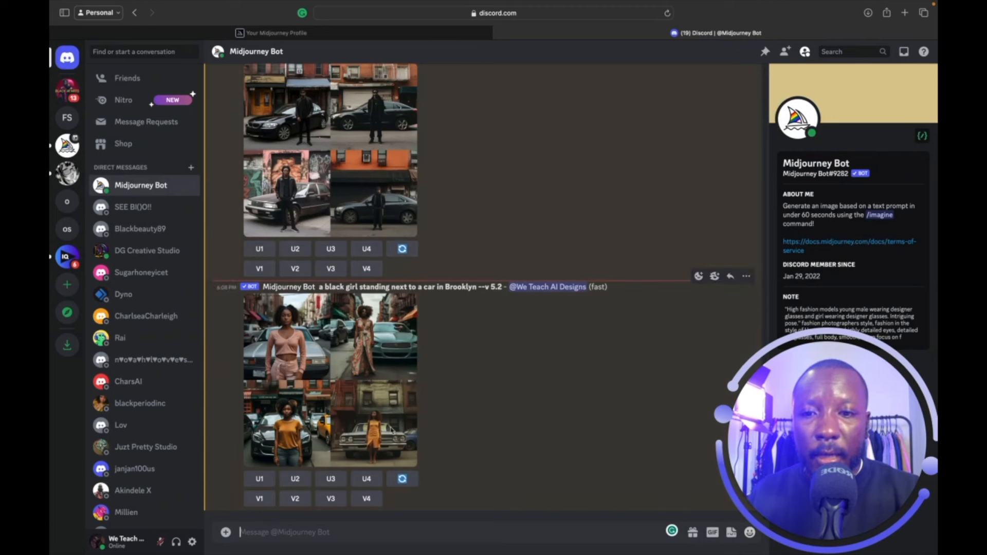
pyautogui.click(303, 480)
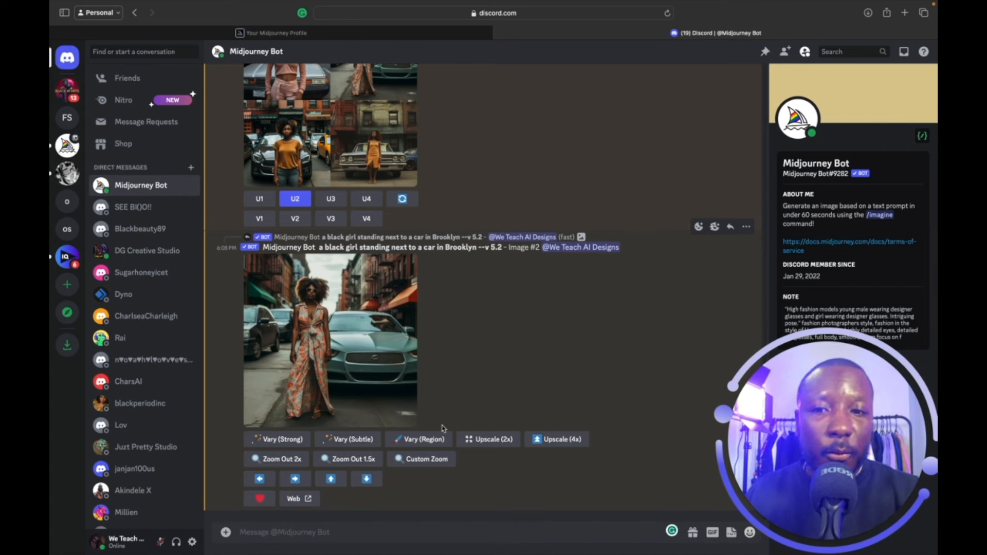
# Submit a Custom Zoom of the upscaled dress image with --ar 3:2 and --zoom 2.
pyautogui.click(437, 460)
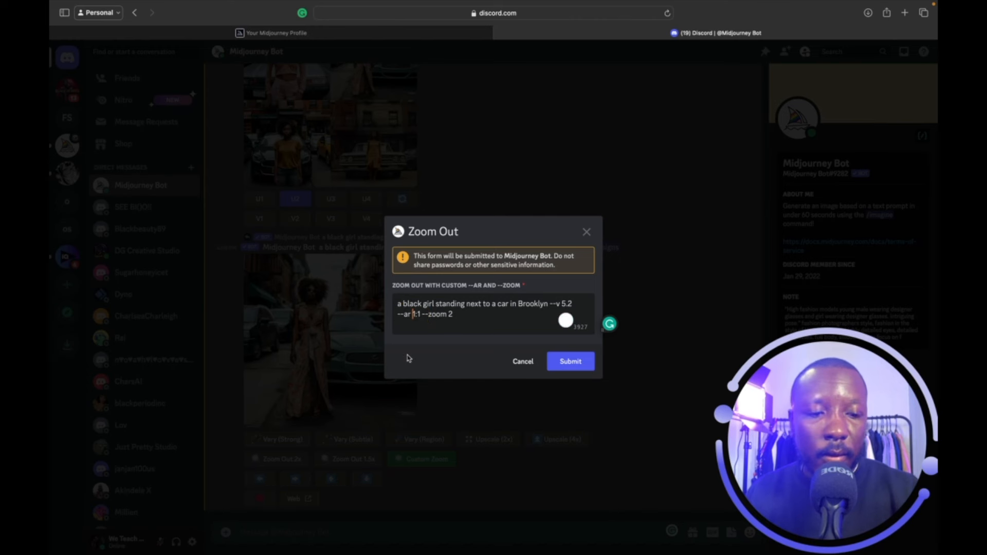
pyautogui.click(414, 314)
pyautogui.press('BackSpace')
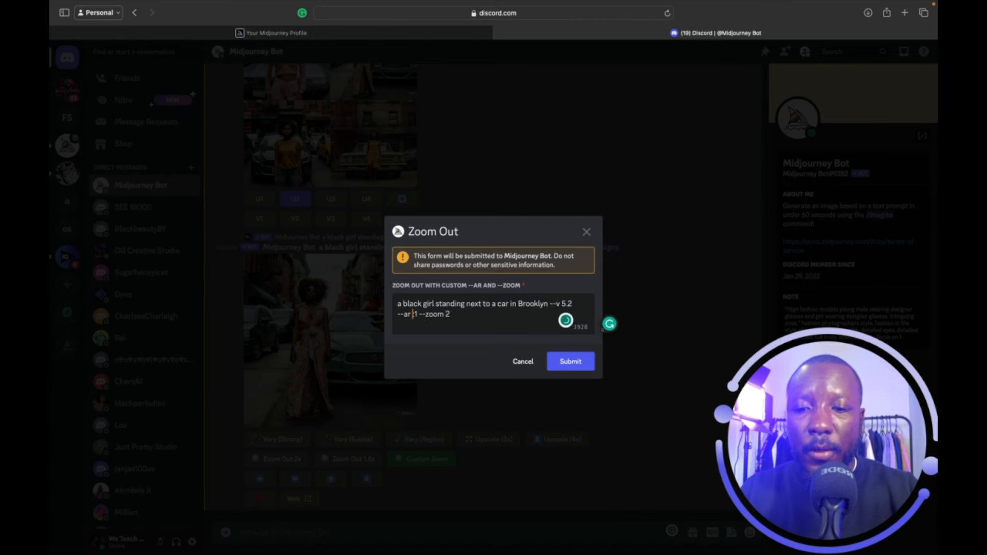
pyautogui.write('3')
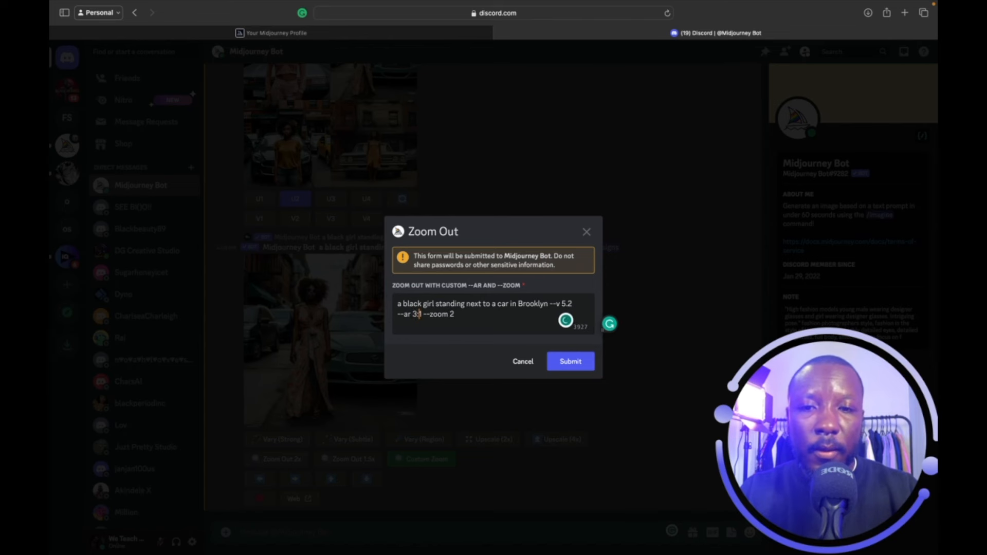
pyautogui.press('BackSpace')
pyautogui.write('2')
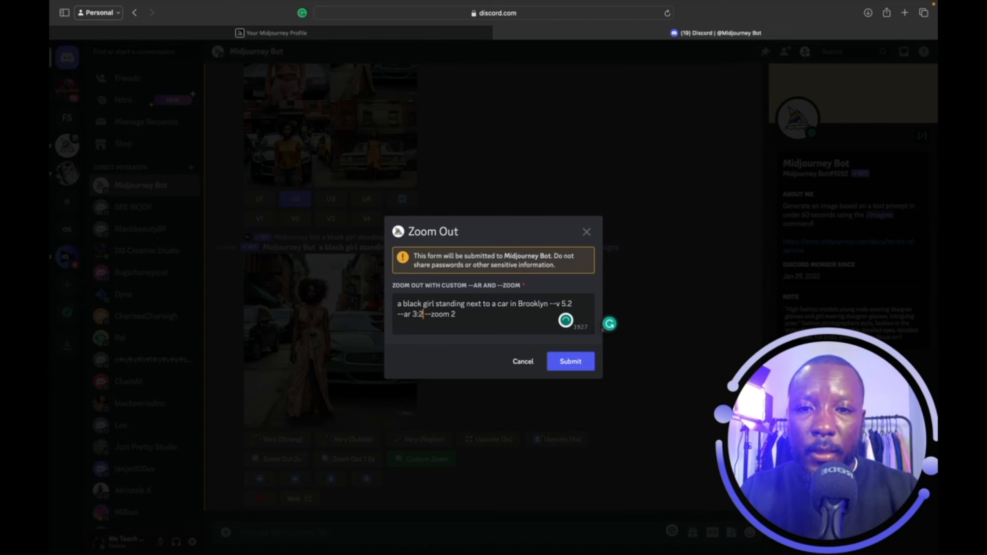
pyautogui.click(571, 362)
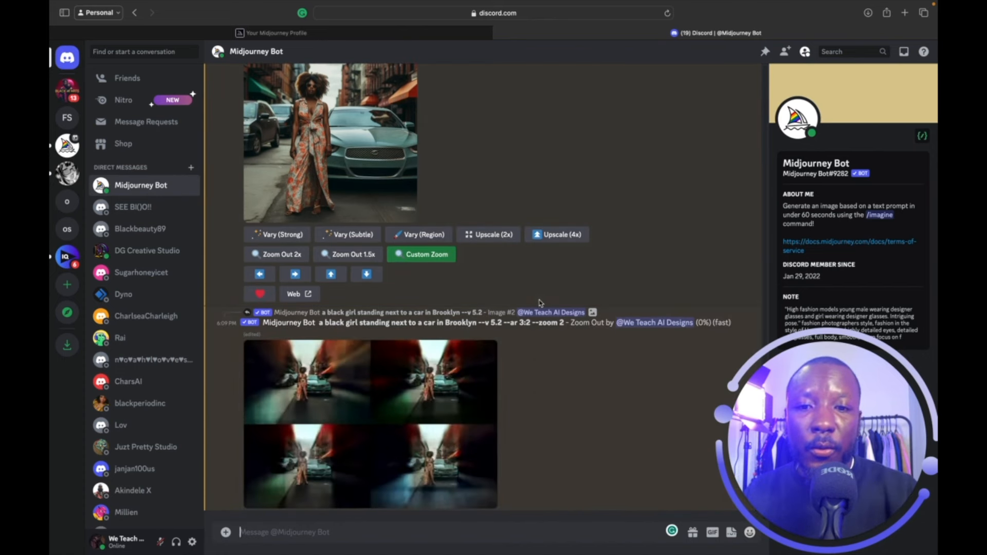
# Glance at the upscaled dress image and the zoom-out grid enlarged.
pyautogui.click(372, 171)
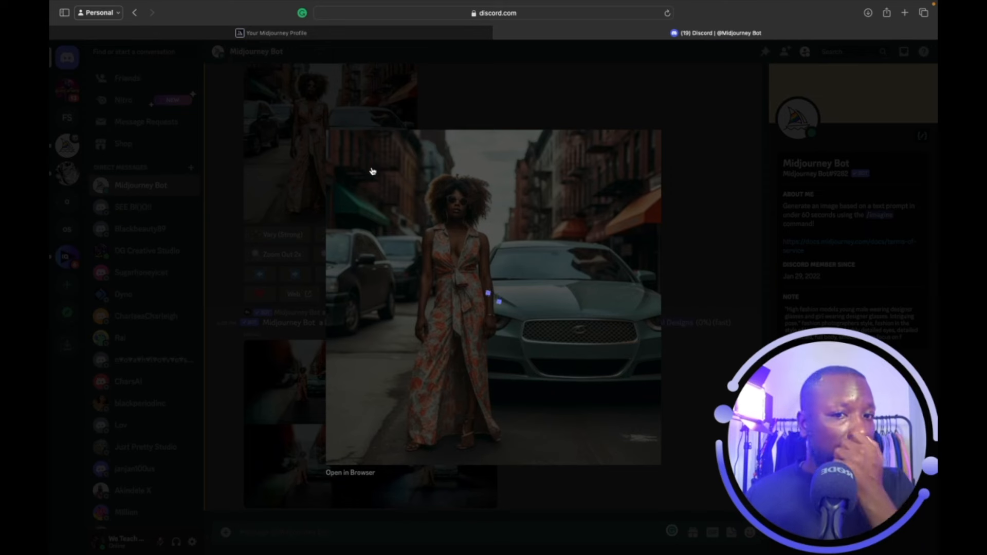
pyautogui.click(545, 73)
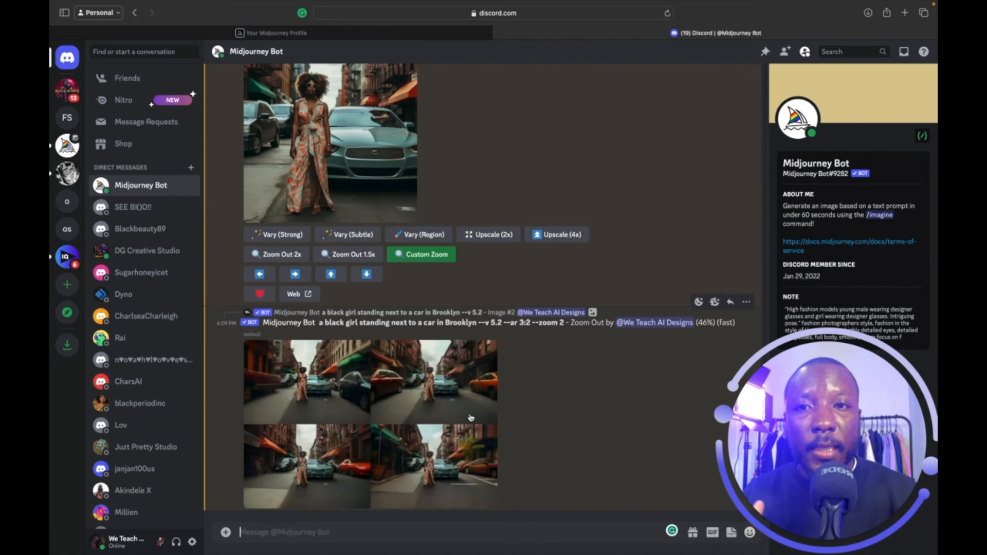
pyautogui.scroll(2, 471, 418)
pyautogui.scroll(5, 471, 418)
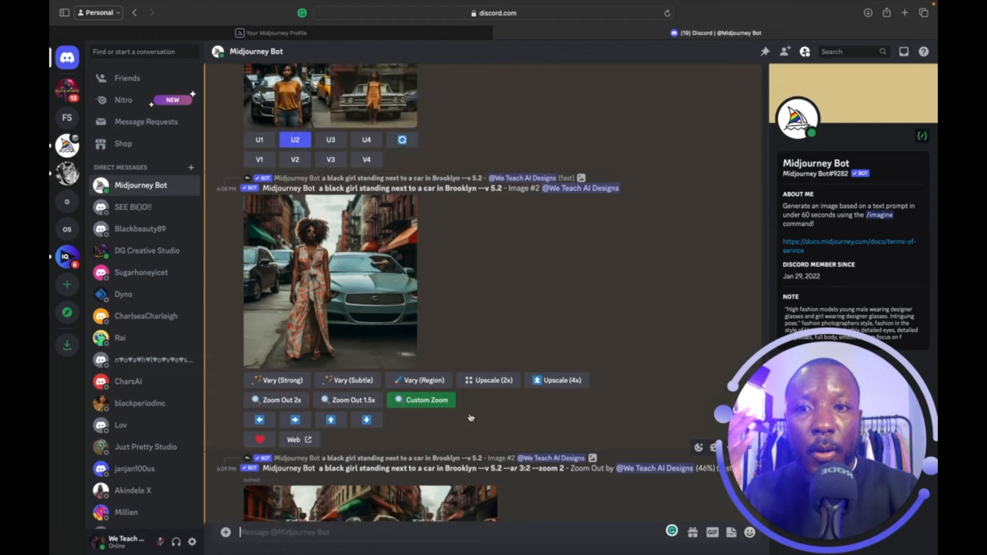
pyautogui.scroll(-6, 471, 417)
pyautogui.scroll(1, 471, 417)
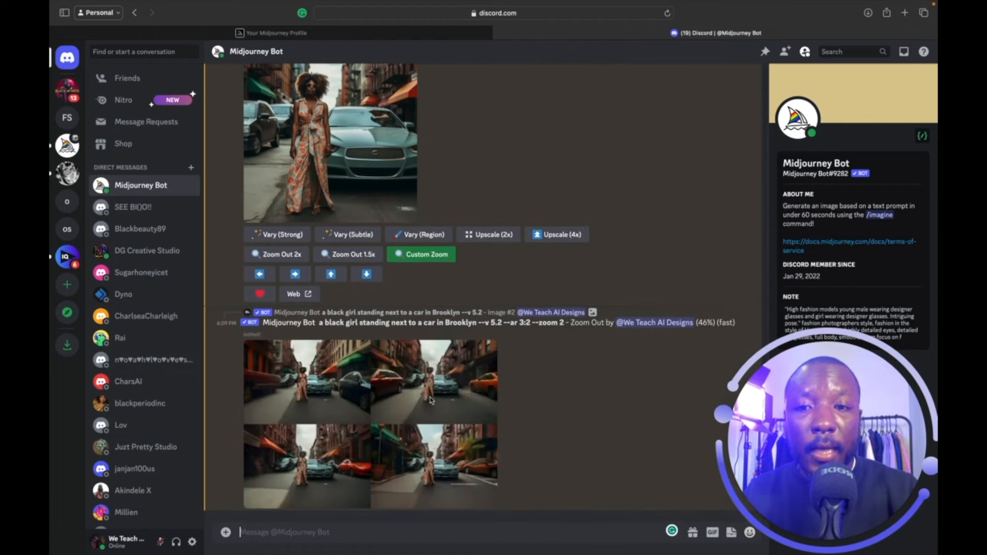
pyautogui.click(434, 396)
pyautogui.click(464, 445)
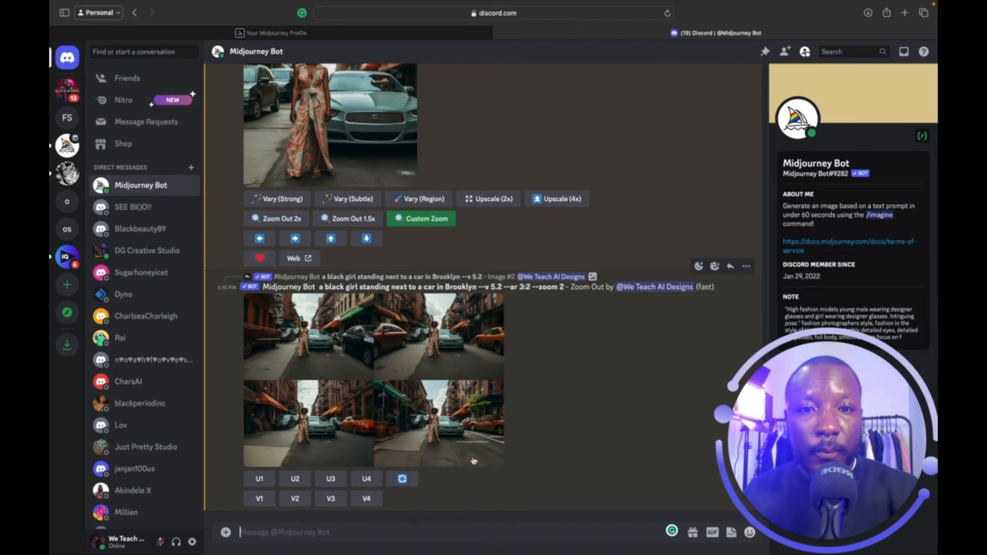
# Pan across the finished 3:2 zoom-out grid to inspect each wider street scene.
pyautogui.click(350, 370)
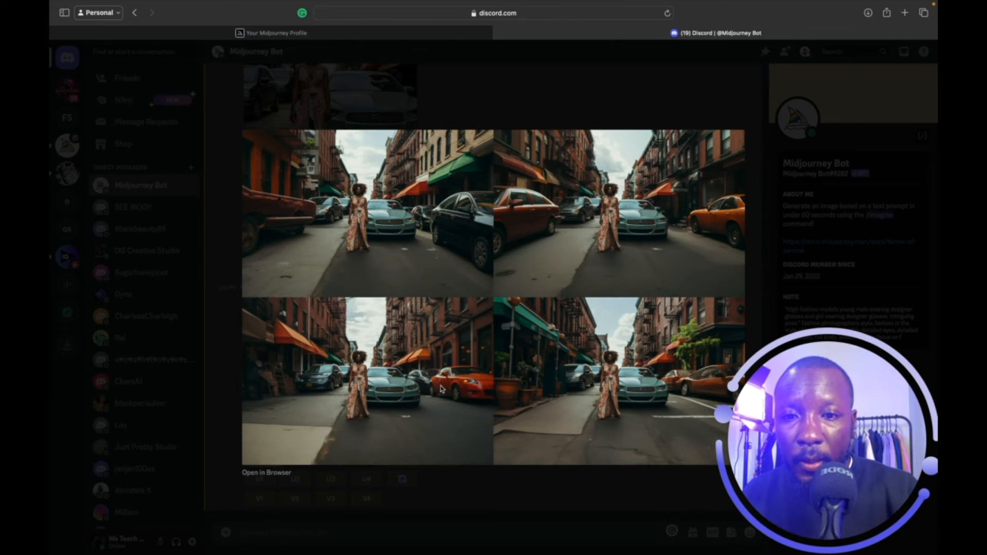
pyautogui.scroll(5, 552, 283)
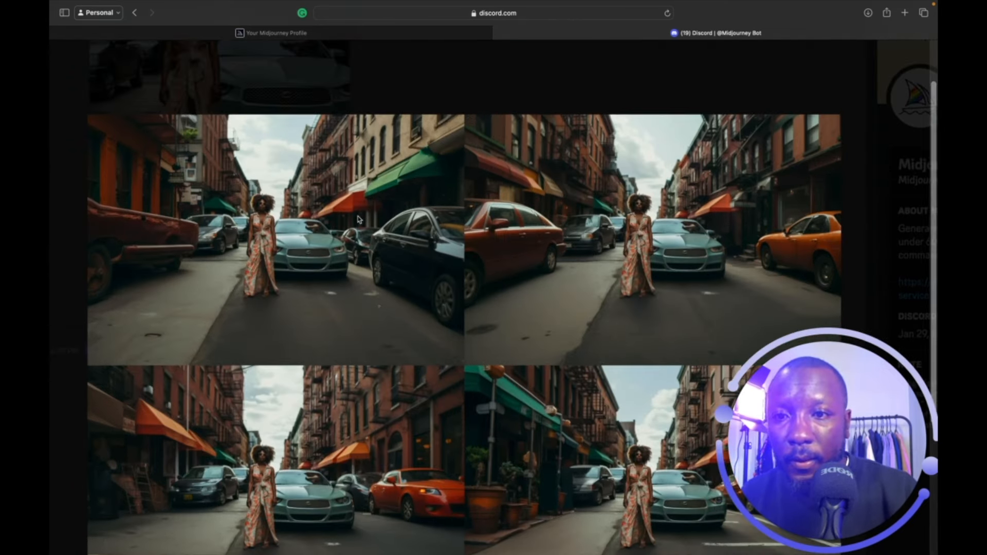
pyautogui.hscroll(-2, 358, 219)
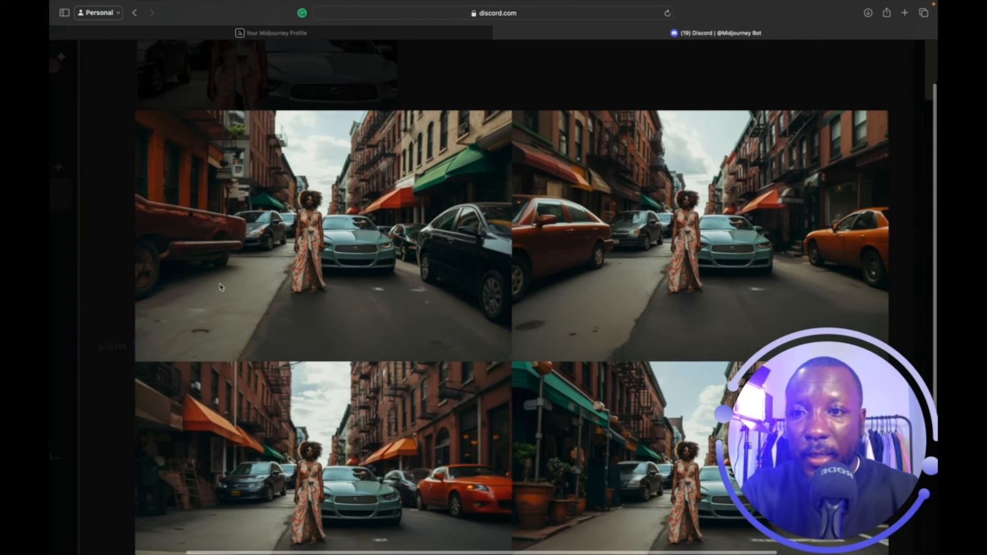
pyautogui.scroll(-5, 248, 244)
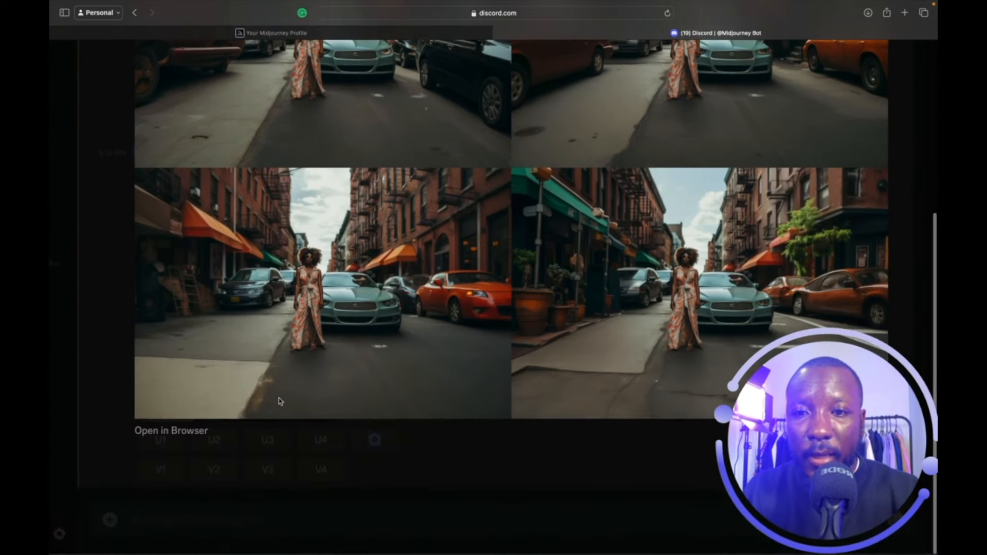
pyautogui.hscroll(2, 245, 283)
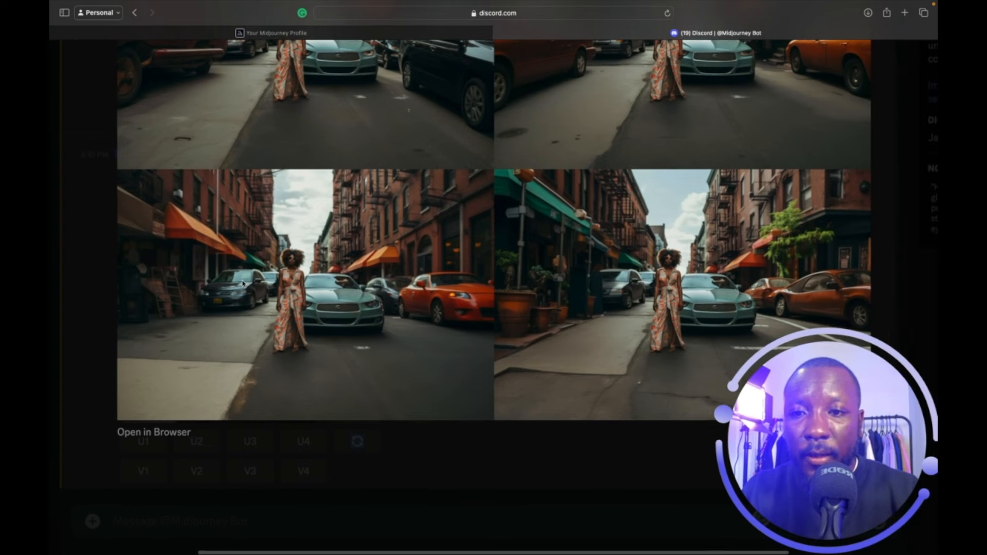
pyautogui.hscroll(5, 403, 244)
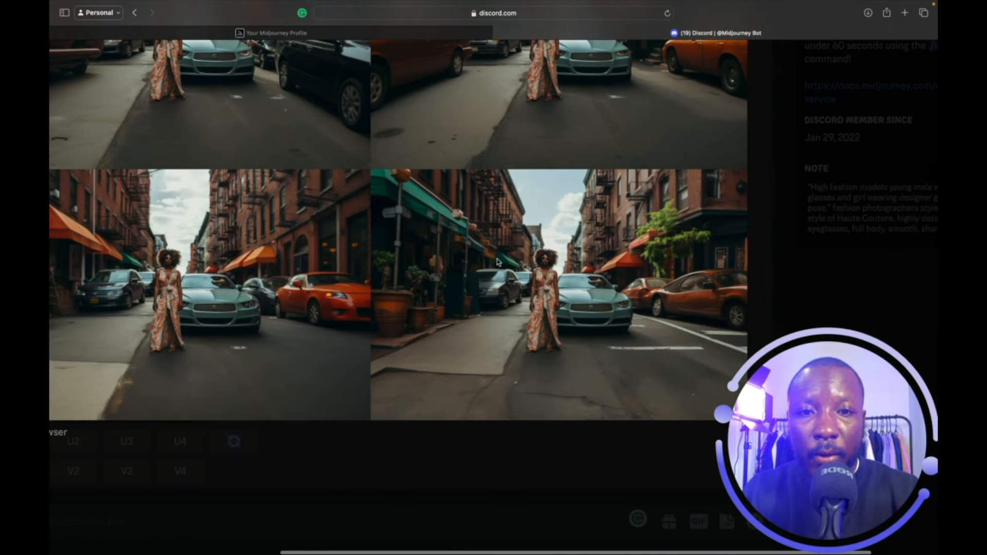
pyautogui.scroll(1, 514, 274)
pyautogui.scroll(4, 514, 273)
pyautogui.scroll(3, 589, 192)
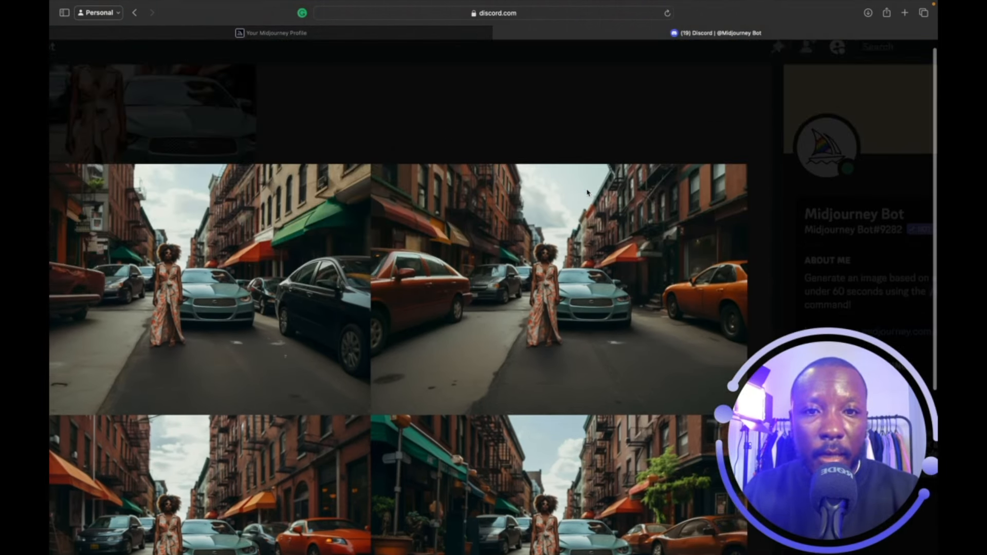
pyautogui.click(588, 124)
pyautogui.scroll(2, 517, 315)
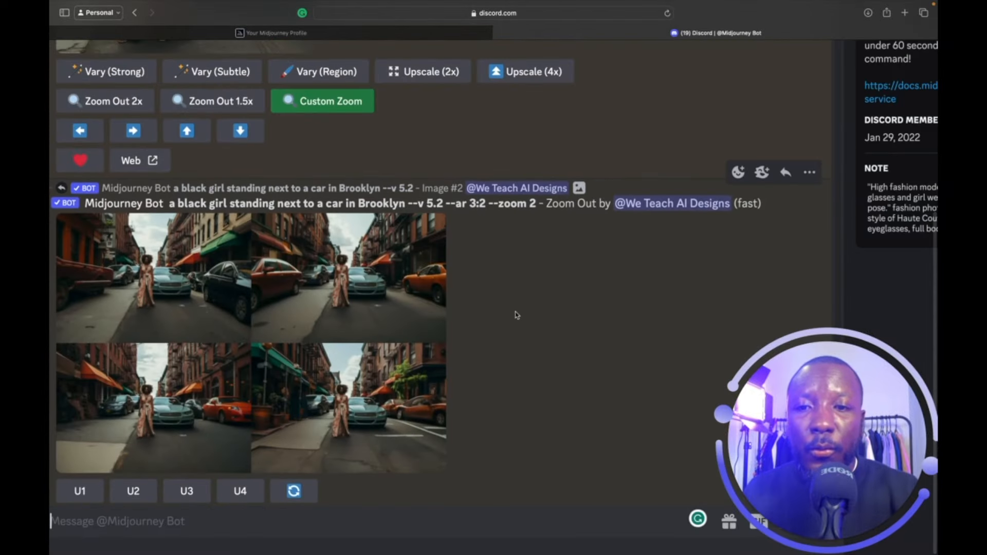
pyautogui.scroll(-5, 517, 315)
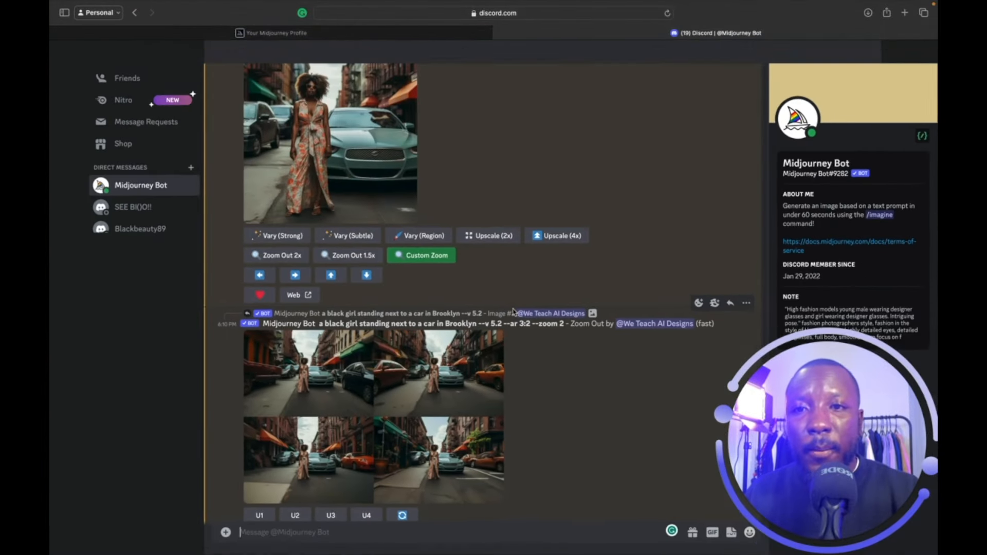
pyautogui.scroll(1, 403, 179)
pyautogui.scroll(2, 403, 179)
pyautogui.scroll(-3, 408, 277)
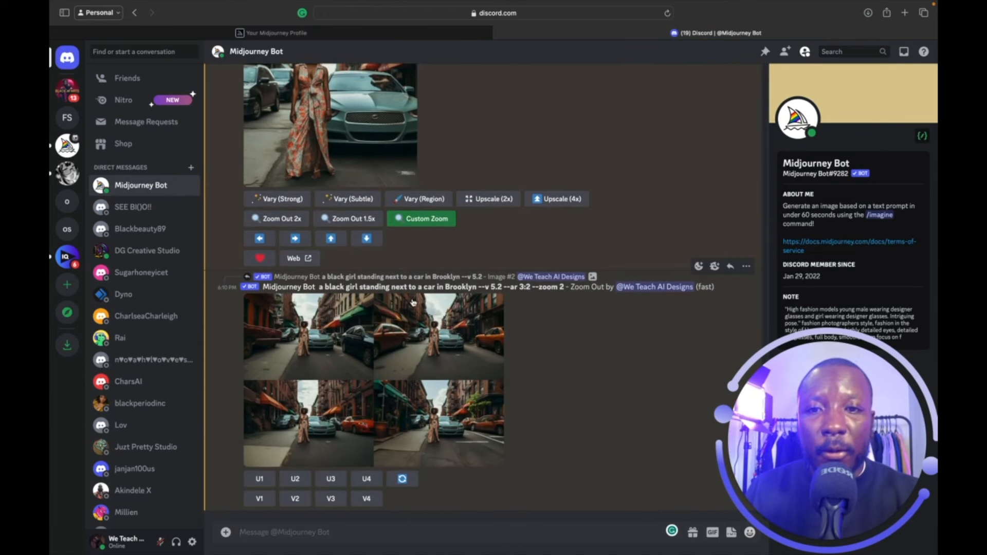
pyautogui.scroll(2, 419, 235)
pyautogui.scroll(2, 419, 235)
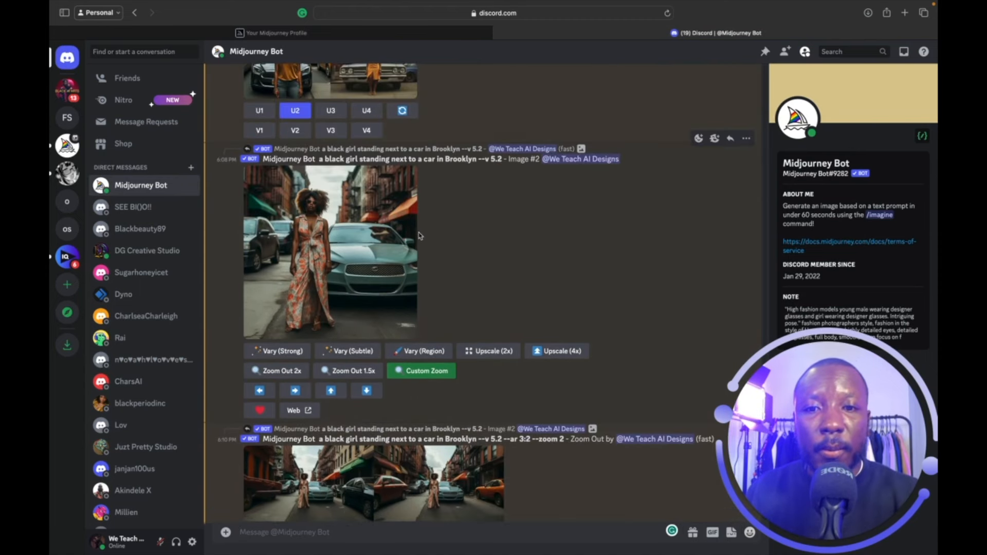
pyautogui.scroll(4, 419, 234)
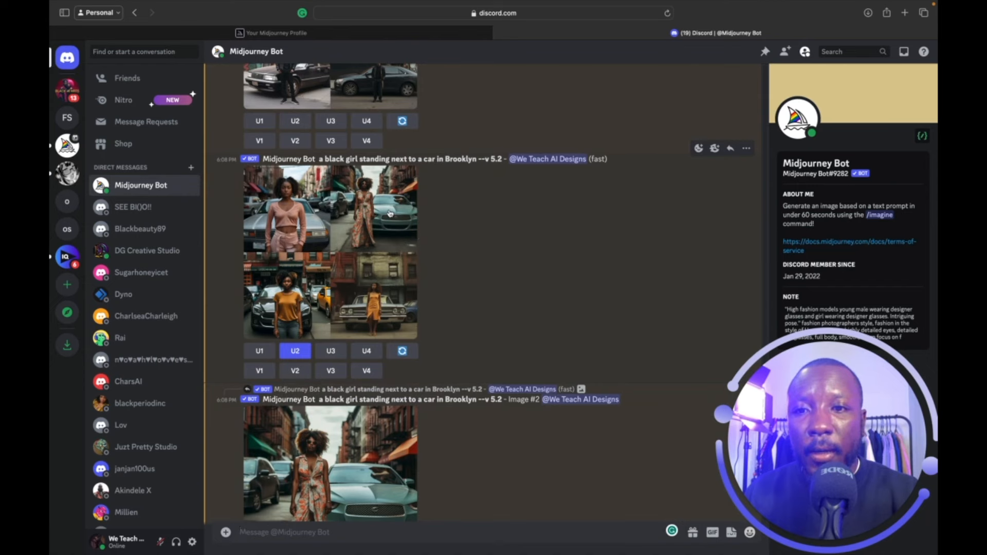
pyautogui.scroll(8, 365, 218)
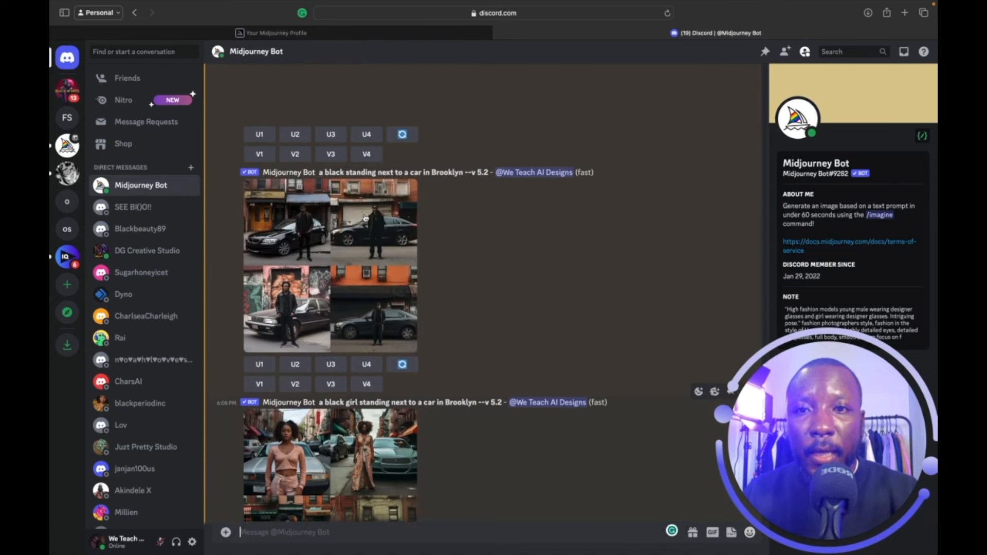
pyautogui.click(451, 212)
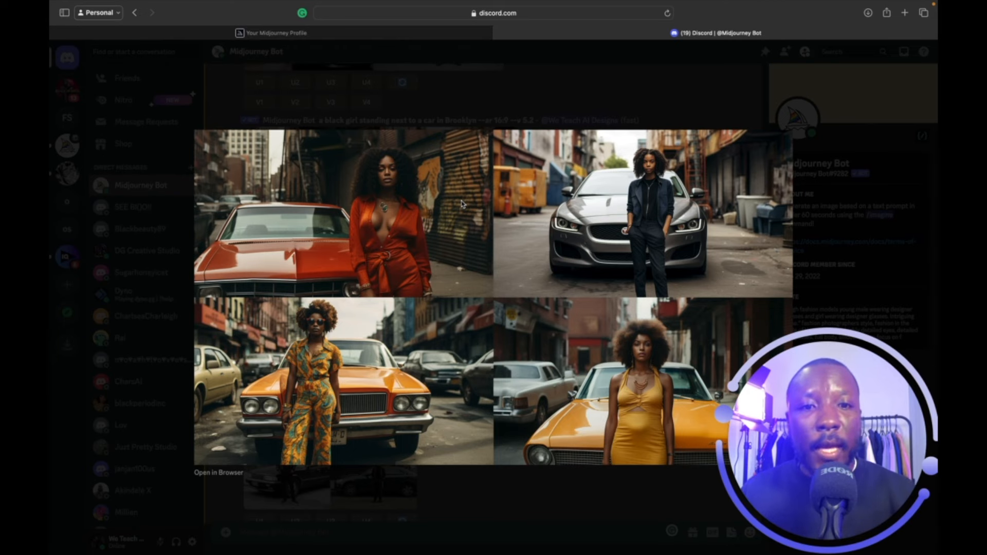
pyautogui.click(589, 81)
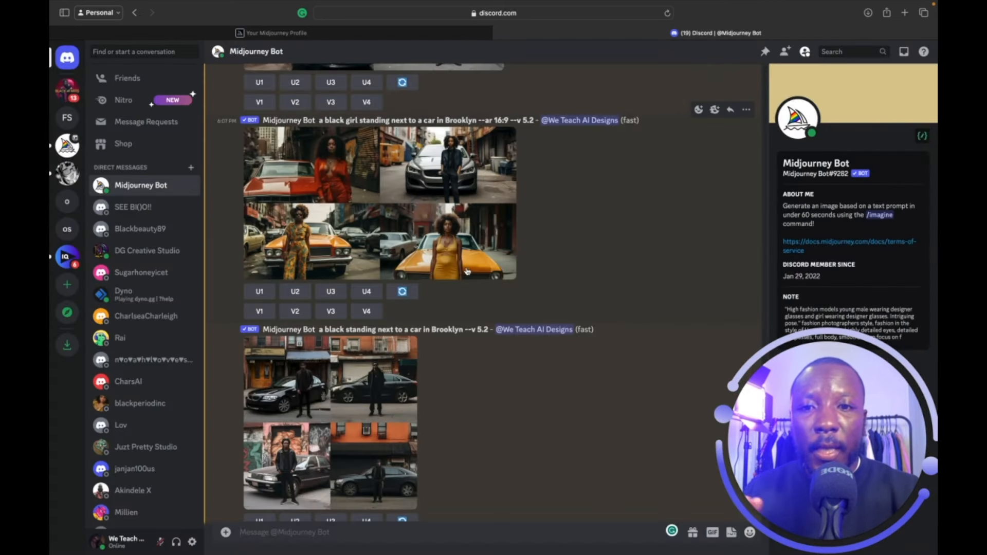
pyautogui.scroll(-5, 466, 272)
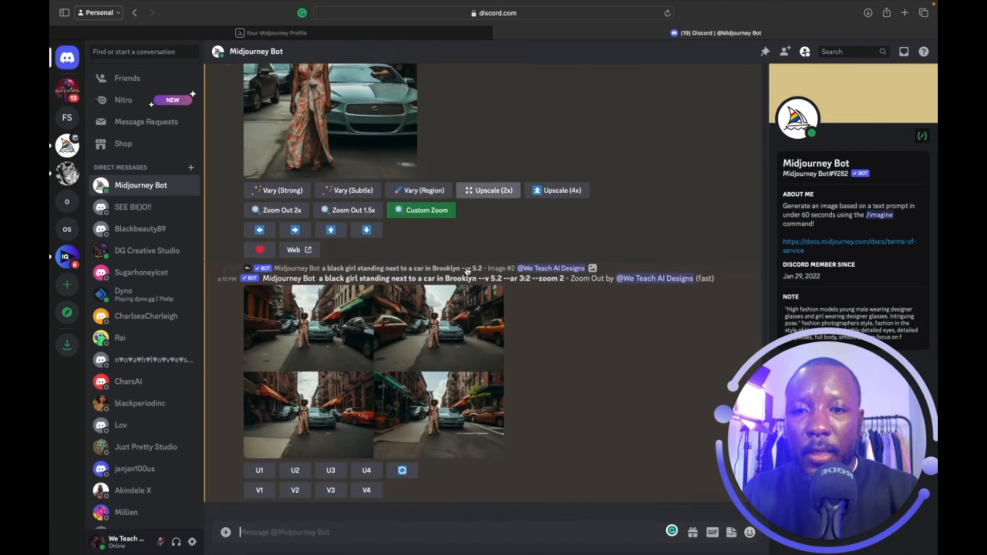
# Send the /imagine prompt 'a black grandmother standing next to a car. --ar 9:16'.
pyautogui.write('/')
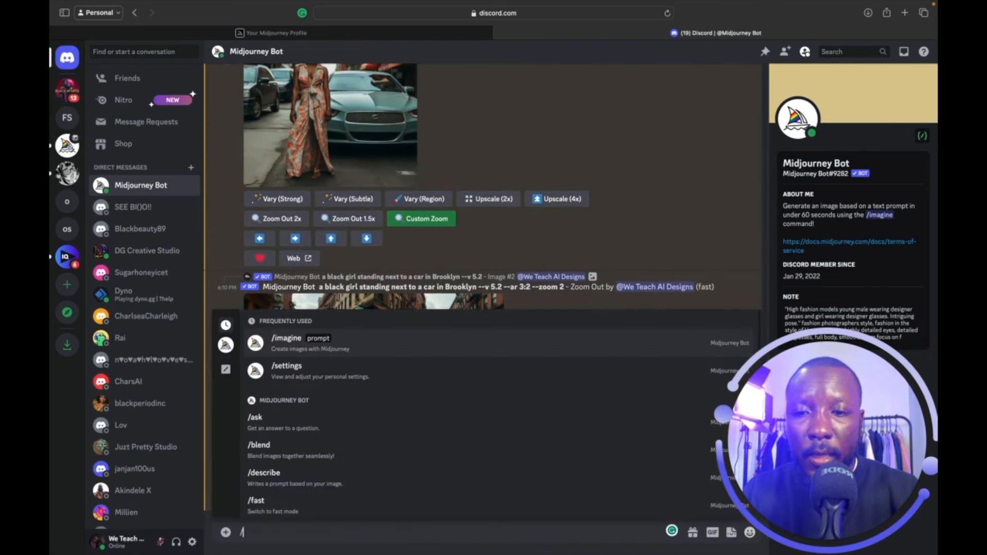
pyautogui.press('Return')
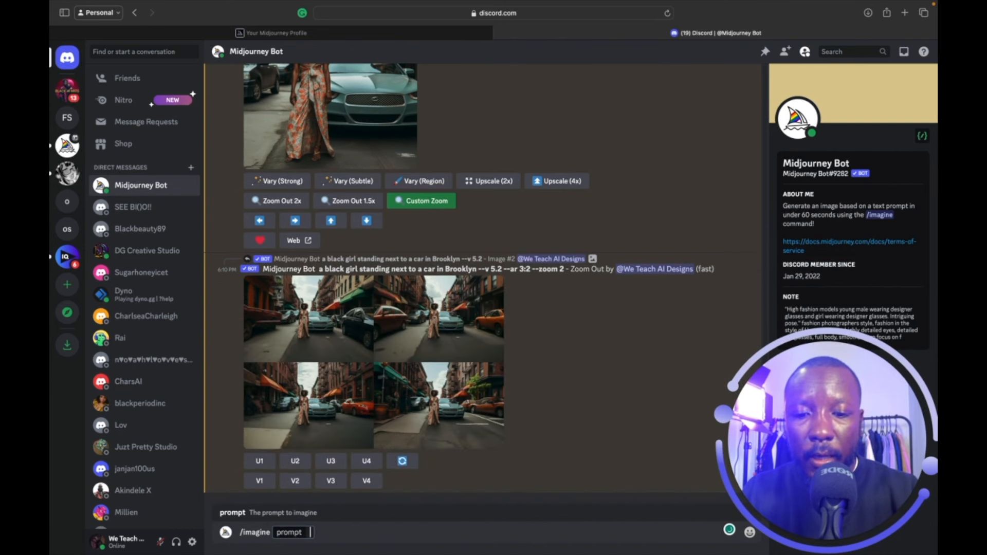
pyautogui.write('a')
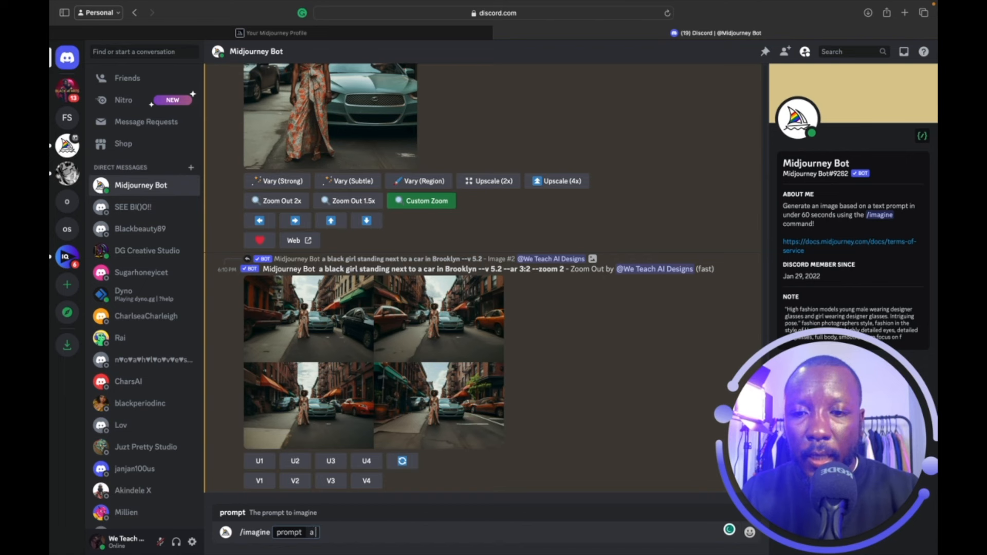
pyautogui.write(' grand')
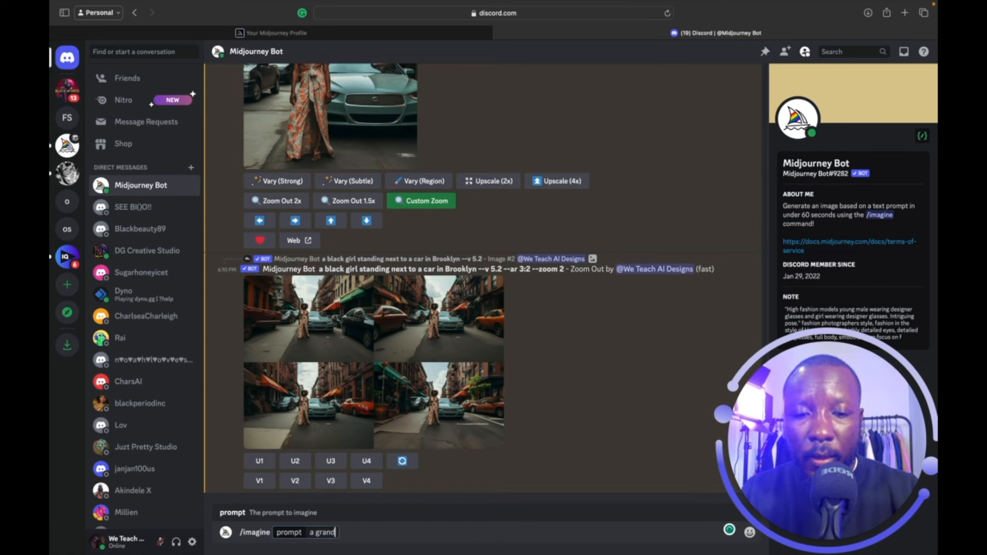
pyautogui.write('mother s')
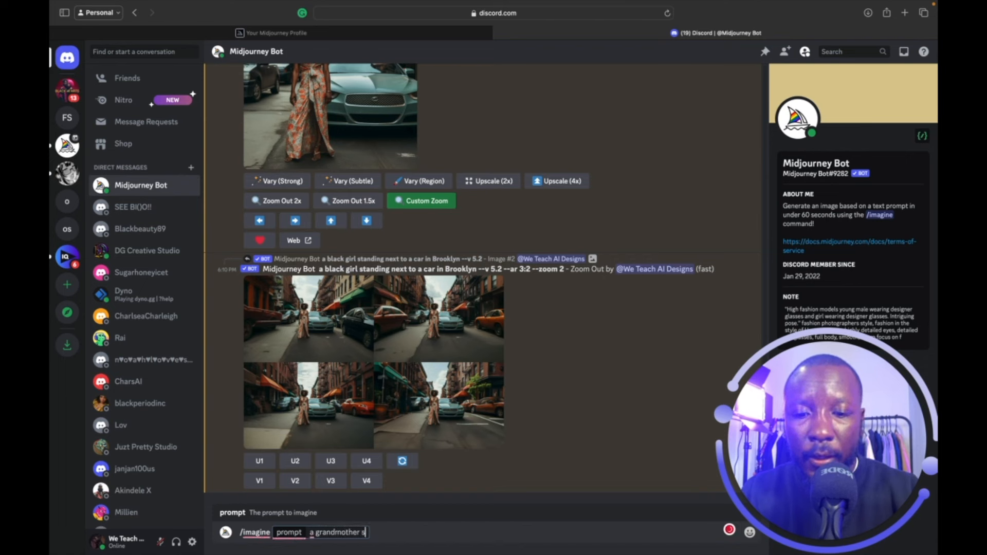
pyautogui.write('tanding next ')
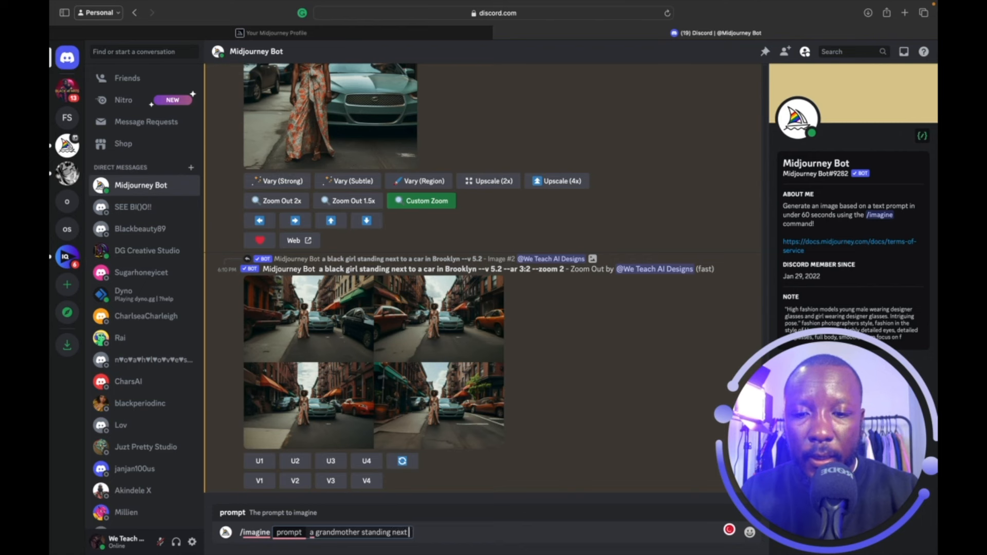
pyautogui.write('to a car')
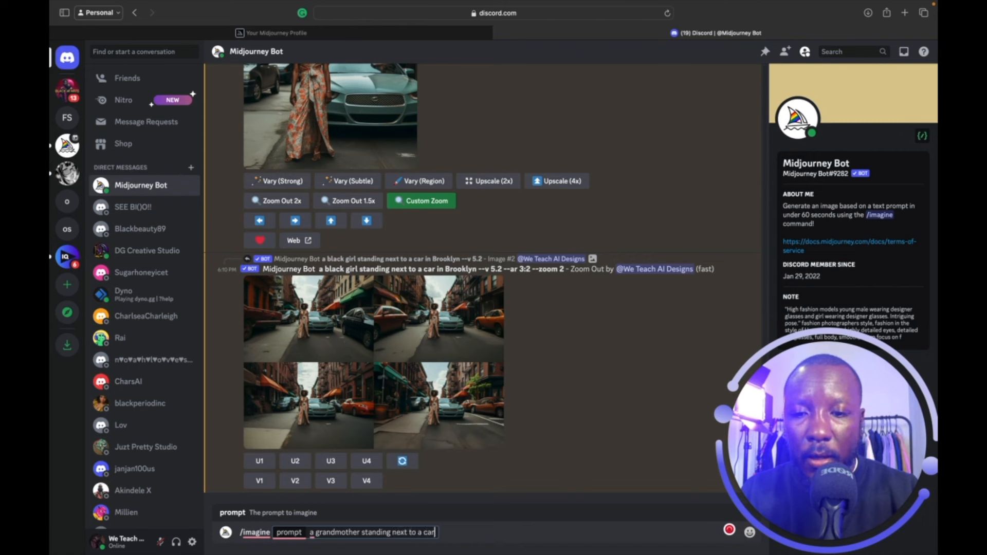
pyautogui.click(318, 531)
pyautogui.click(317, 532)
pyautogui.write('black')
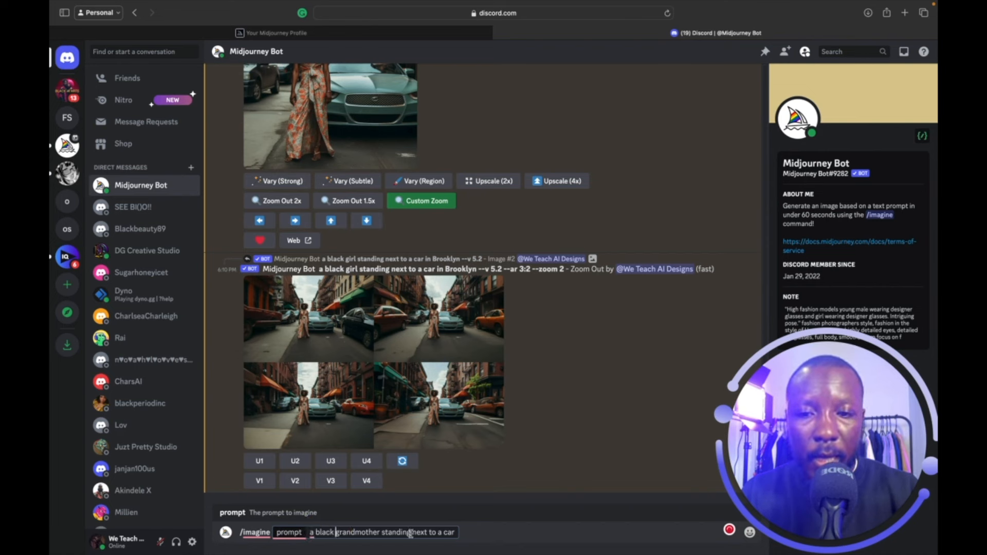
pyautogui.click(457, 532)
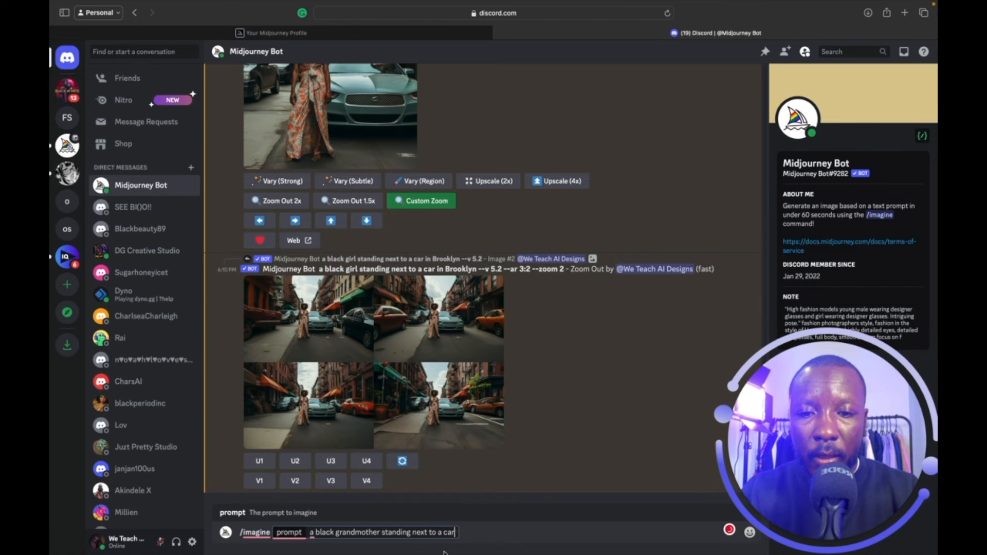
pyautogui.write('.')
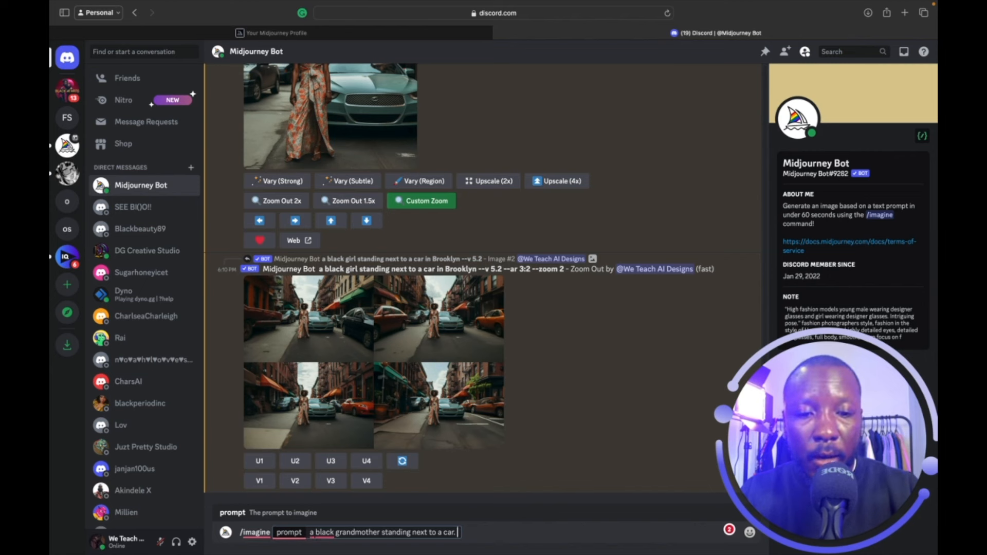
pyautogui.write('--a')
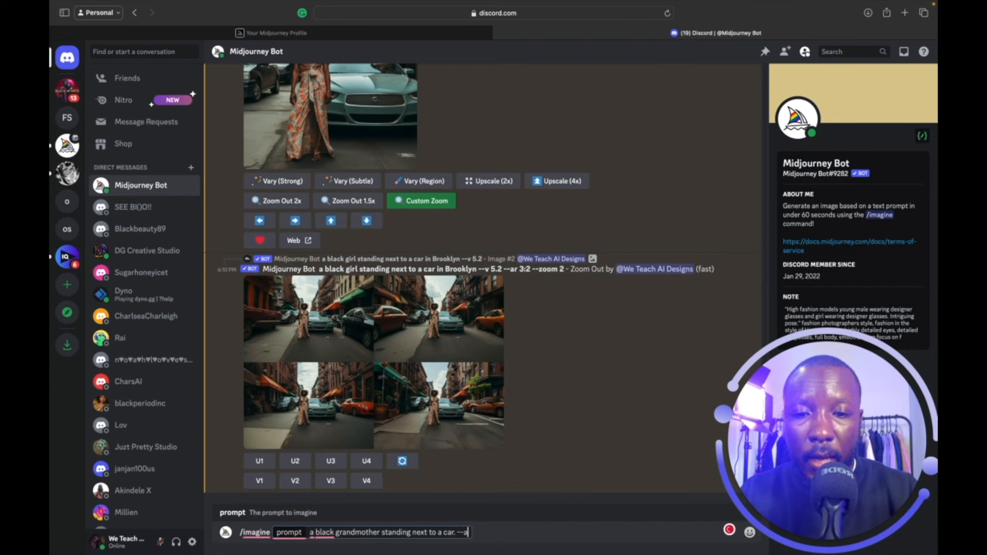
pyautogui.write('r ')
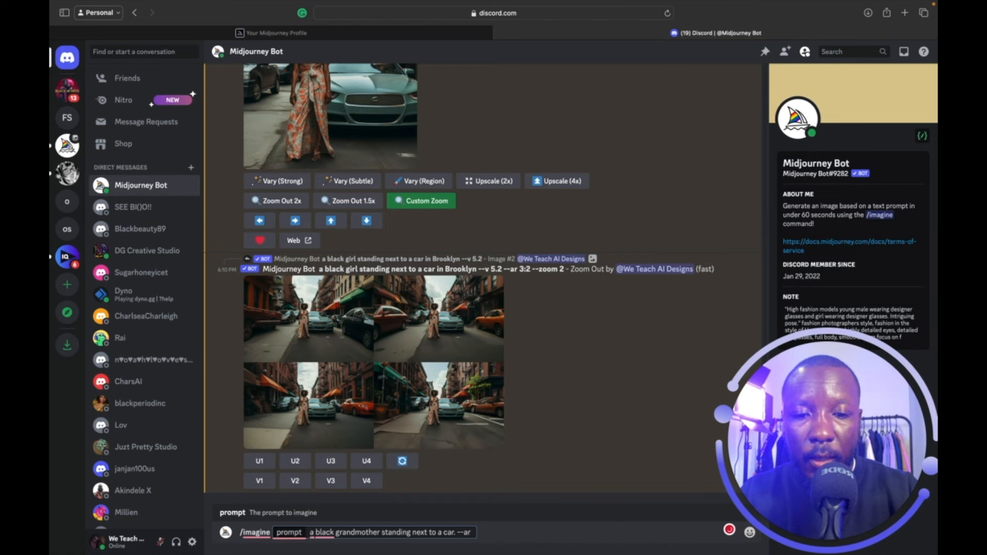
pyautogui.write('9:1')
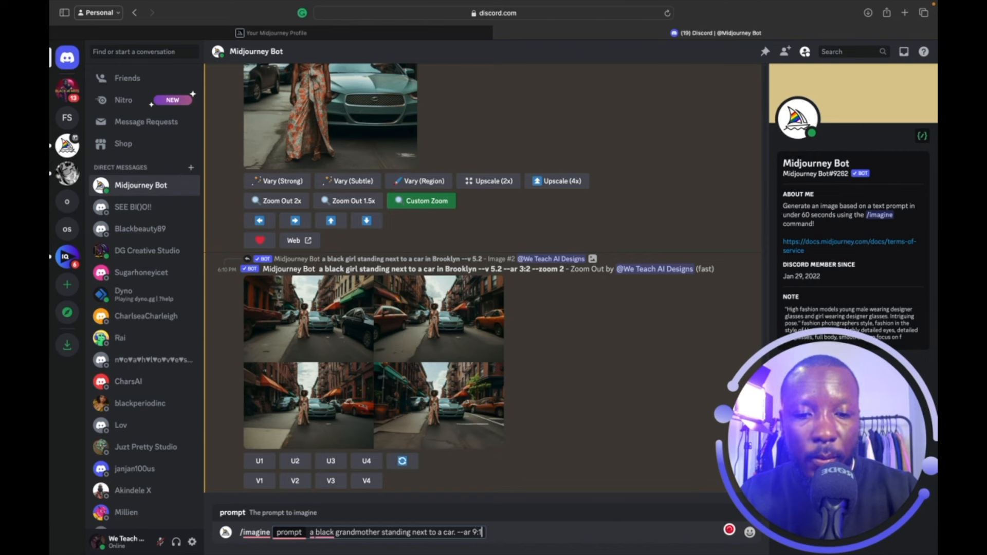
pyautogui.write('66')
pyautogui.press('Return')
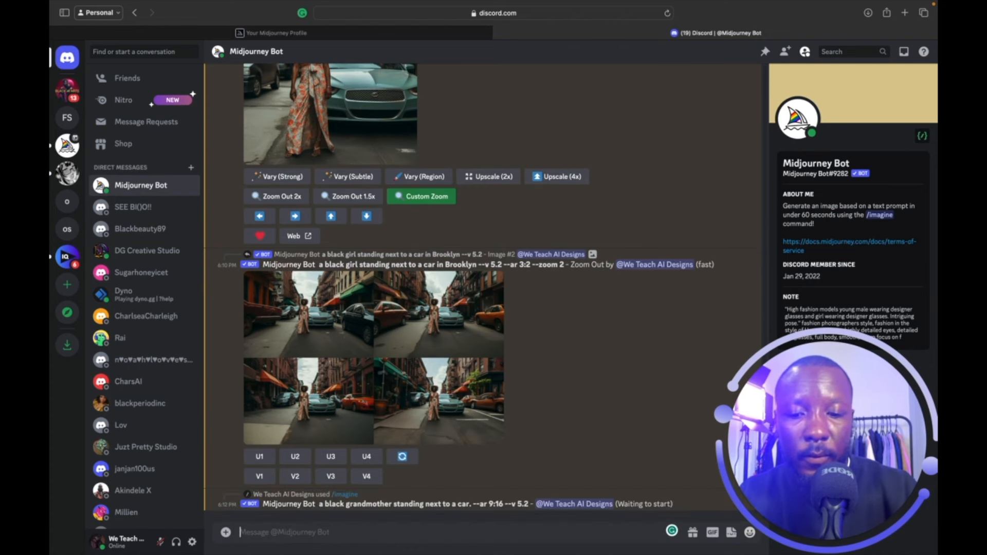
# Send the /imagine prompt 'a black grandfather standing next to a car in Brooklyn --ar 2:3'.
pyautogui.write('/')
pyautogui.press('Return')
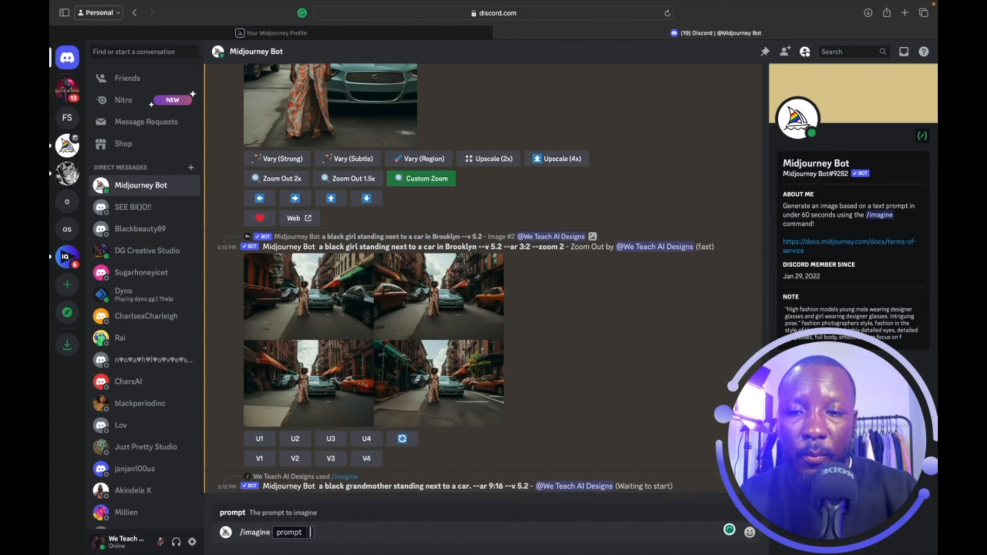
pyautogui.write('a black girl standing next to a car in Brooklyn')
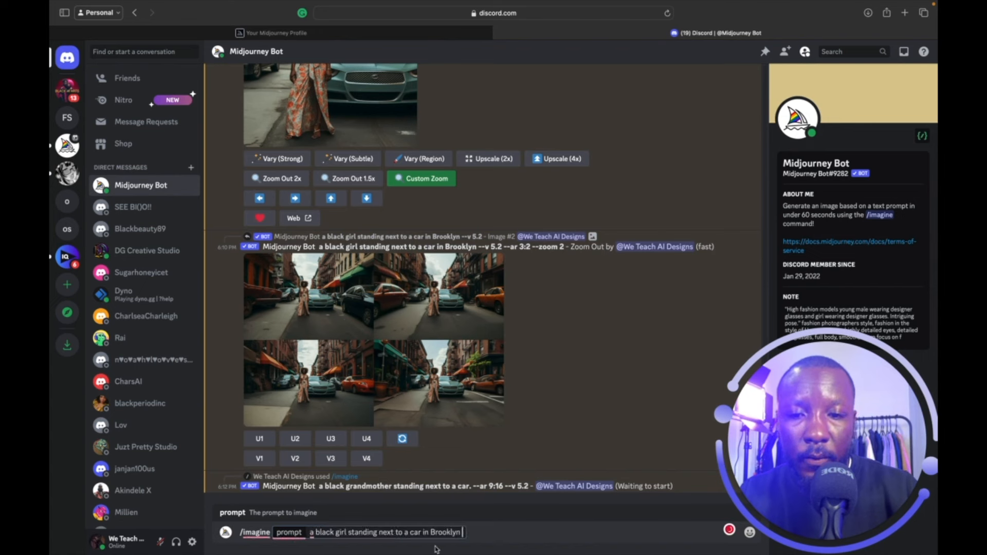
pyautogui.click(336, 531)
pyautogui.doubleClick(336, 531)
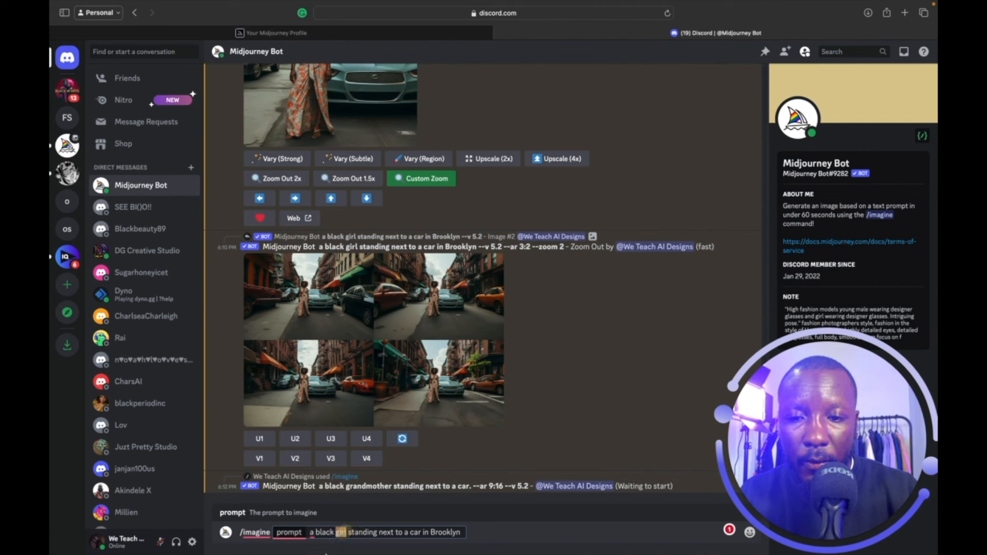
pyautogui.write('grandfather')
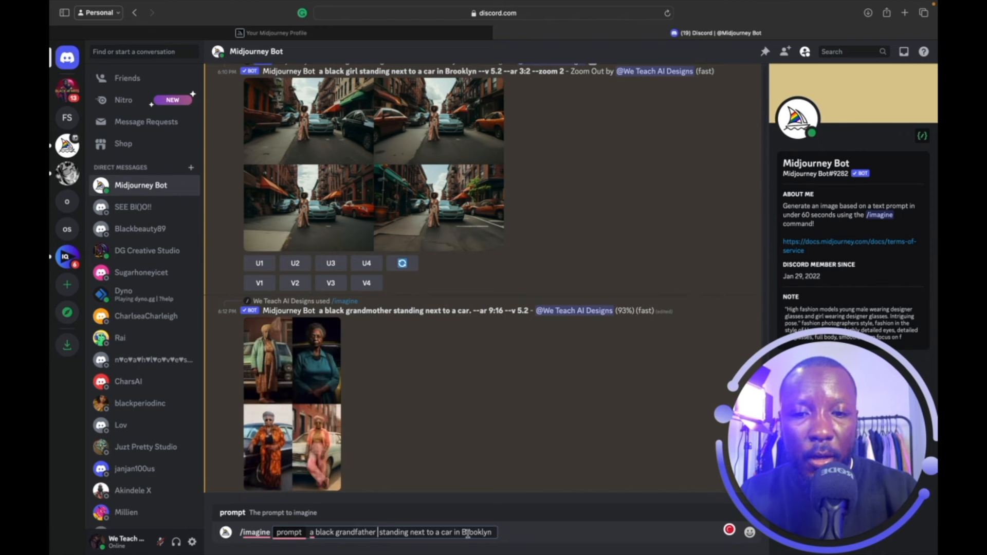
pyautogui.click(491, 533)
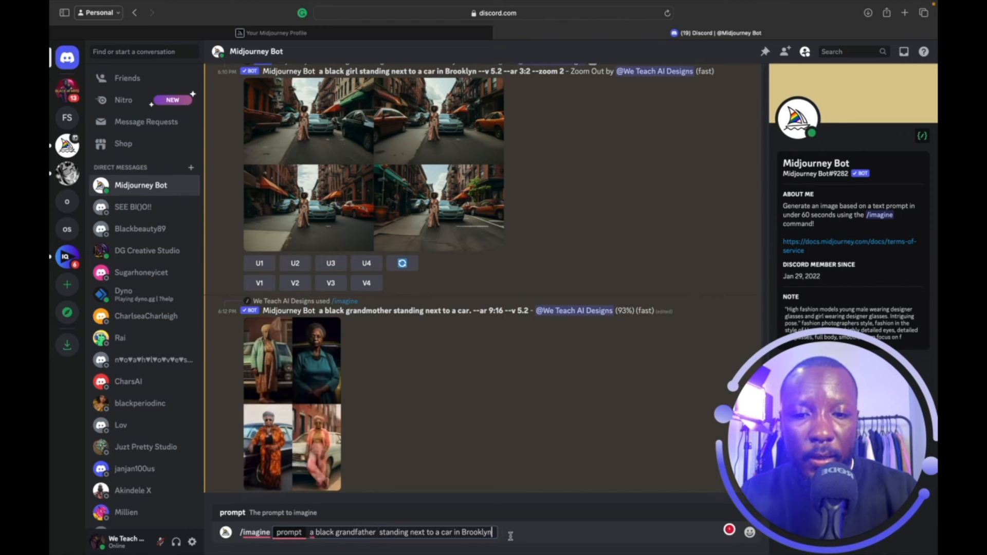
pyautogui.write('--ar')
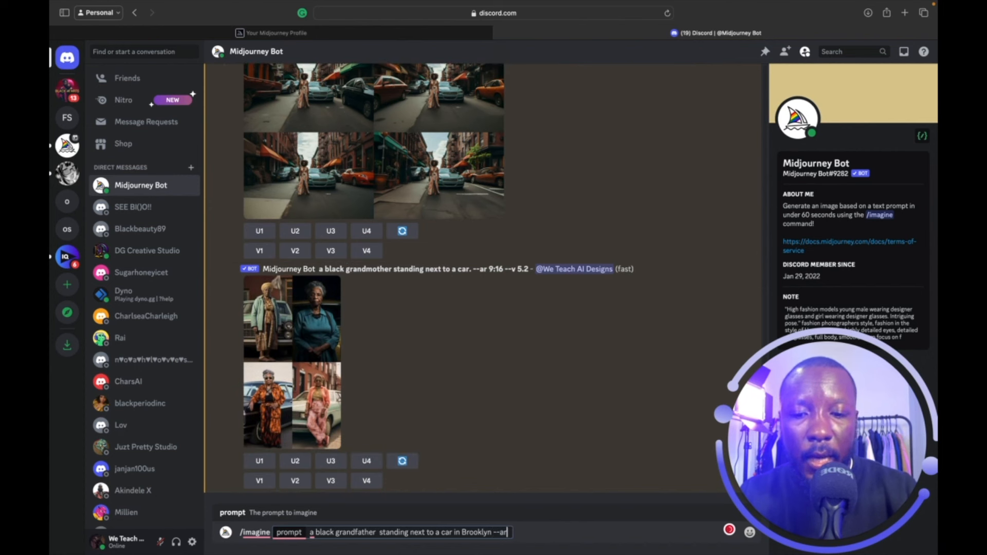
pyautogui.write(' 2:')
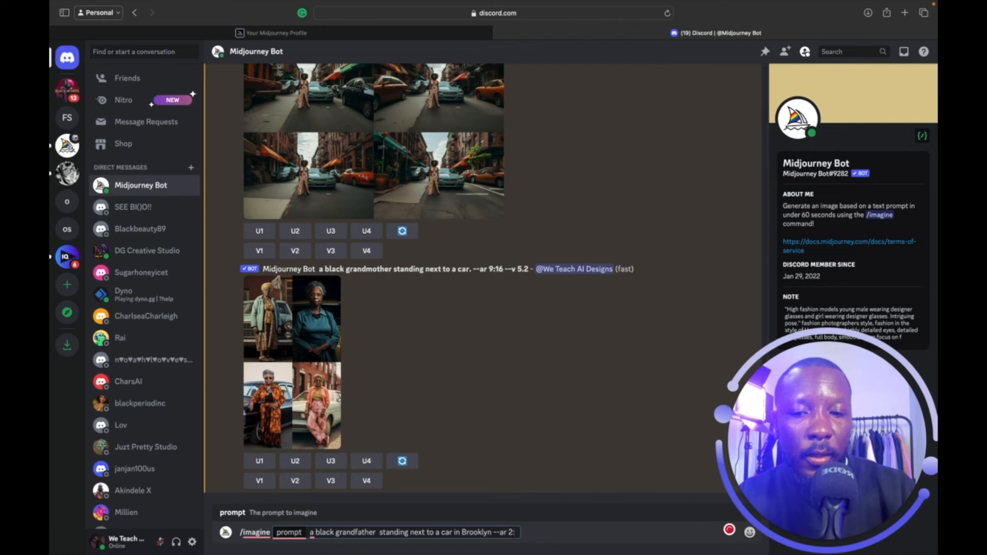
pyautogui.write('3')
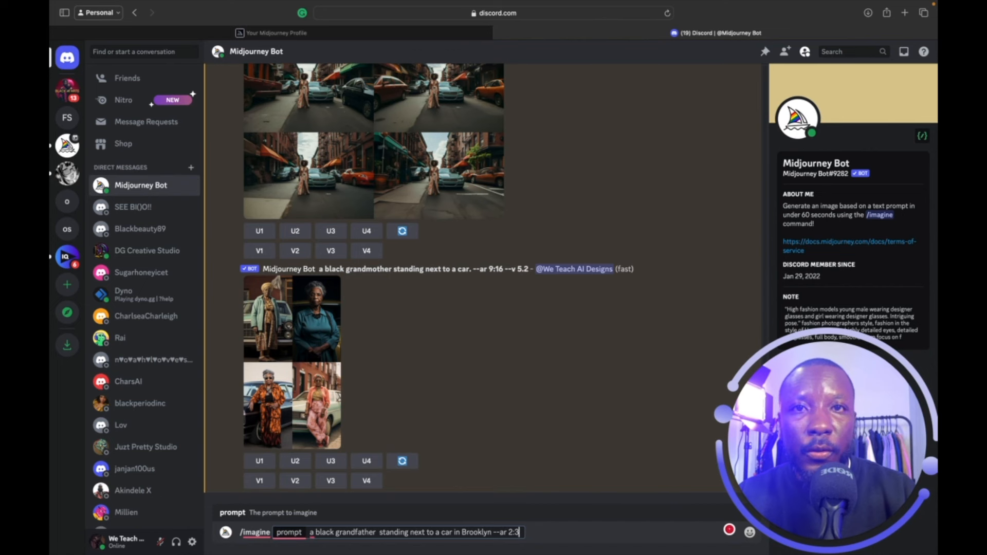
pyautogui.press('Return')
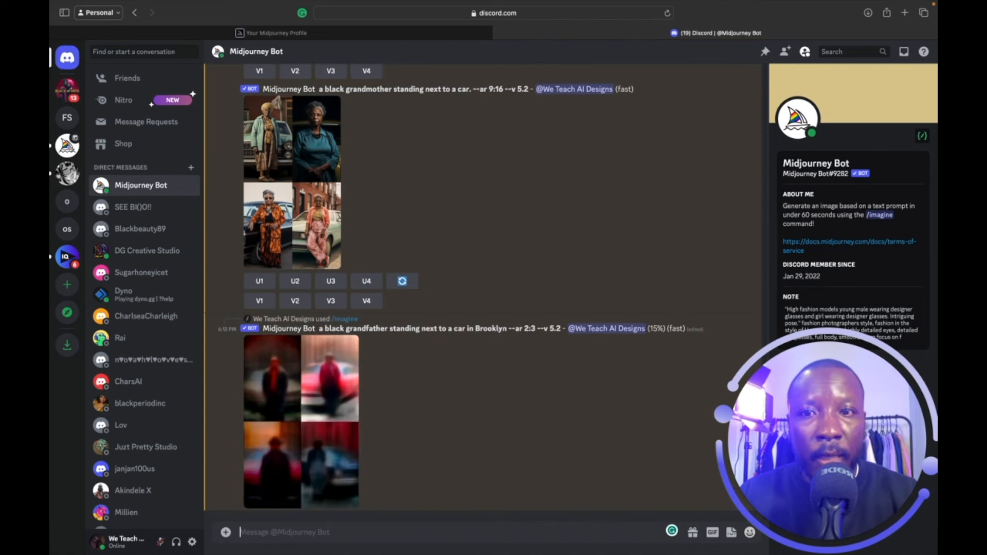
pyautogui.click(327, 177)
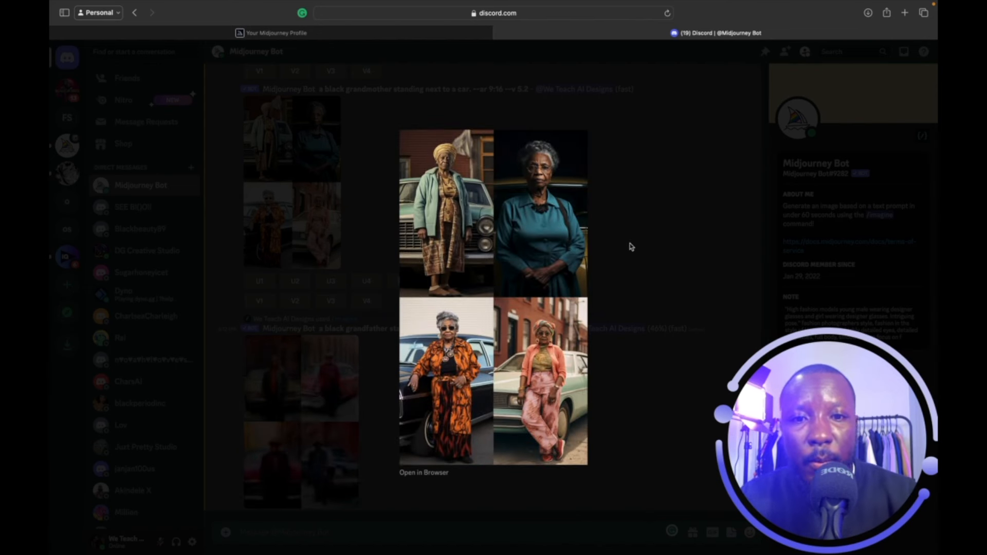
pyautogui.scroll(5, 558, 273)
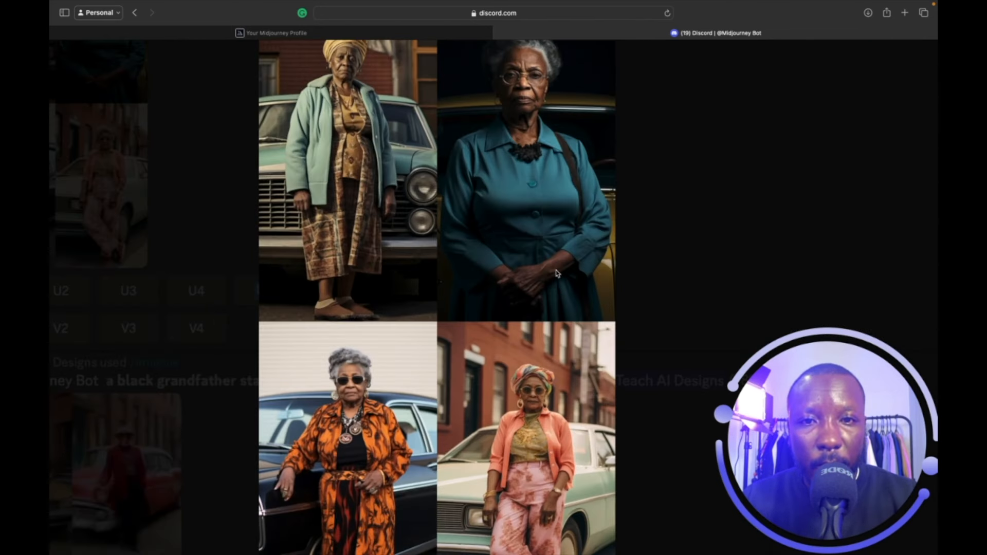
pyautogui.scroll(1, 557, 273)
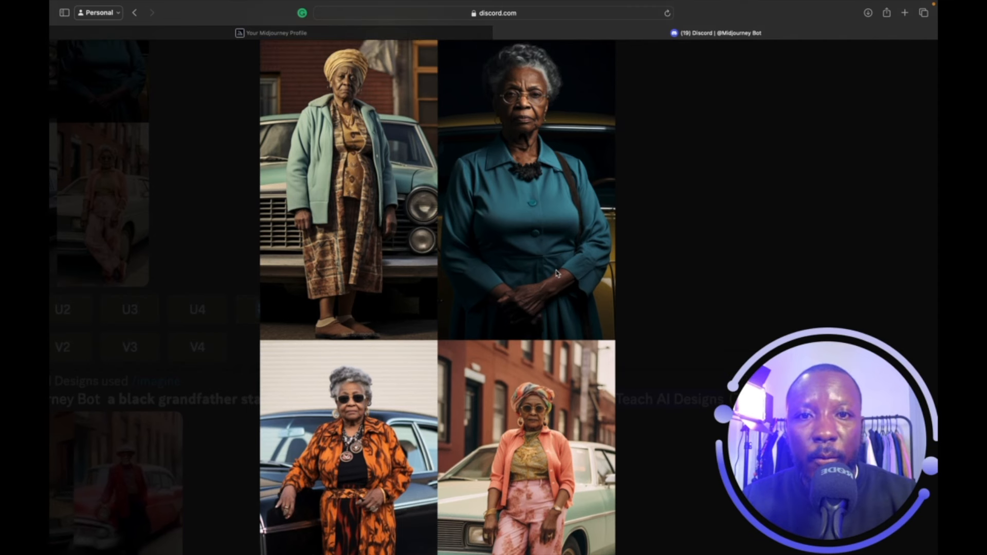
pyautogui.scroll(2, 558, 274)
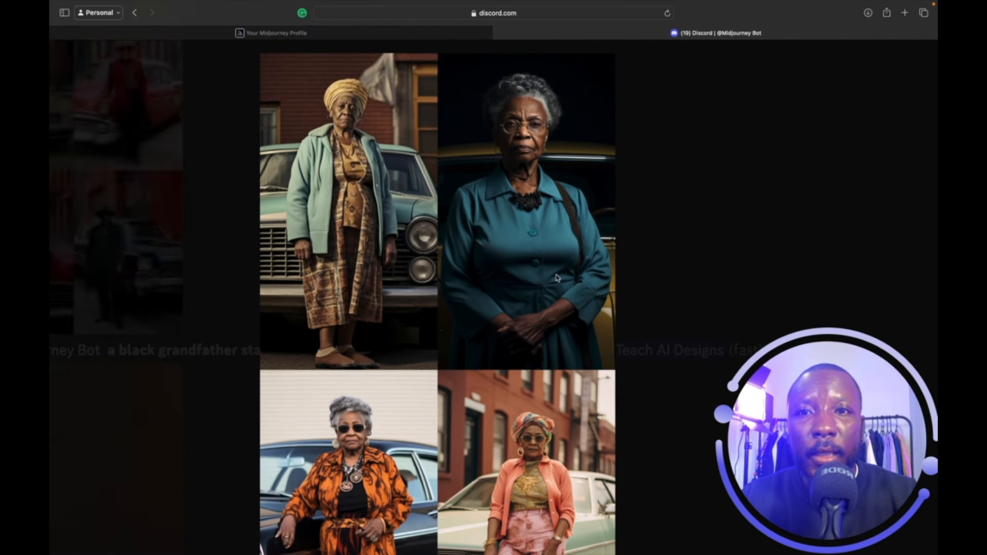
pyautogui.scroll(1, 557, 277)
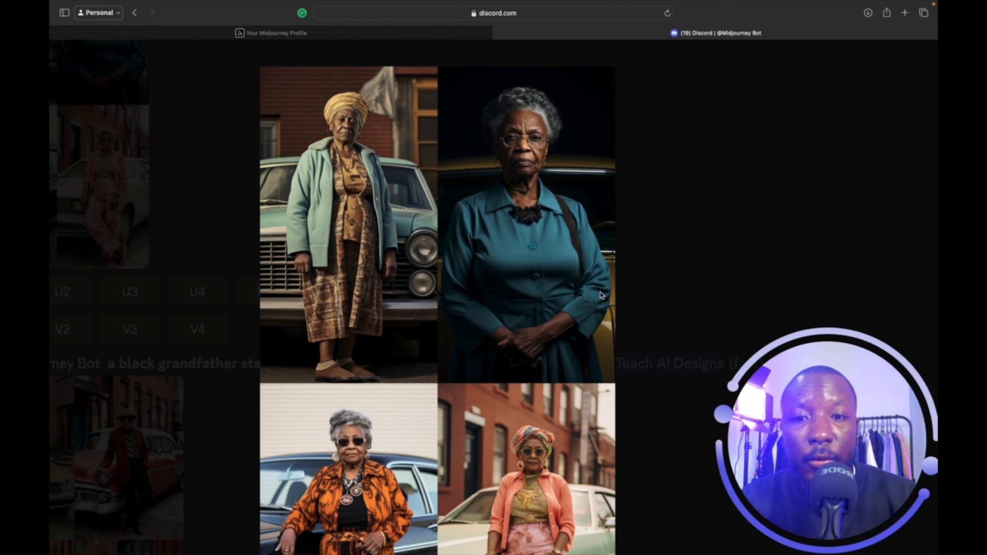
pyautogui.scroll(-5, 602, 294)
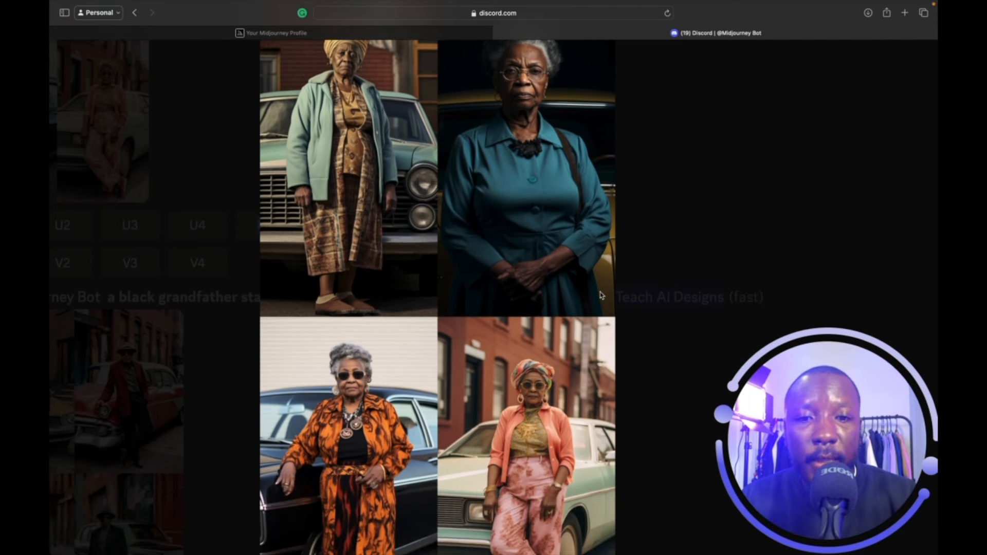
pyautogui.scroll(-4, 601, 295)
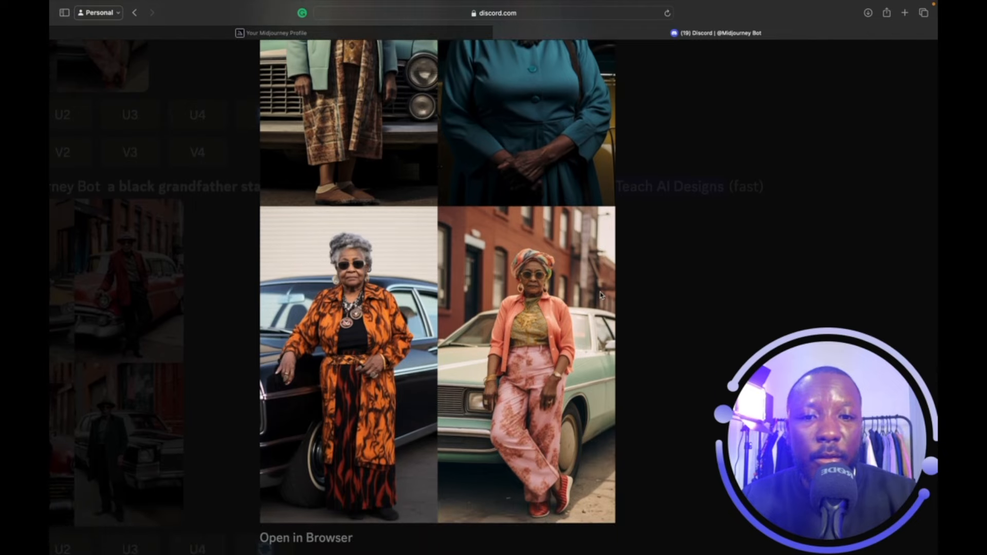
pyautogui.click(692, 227)
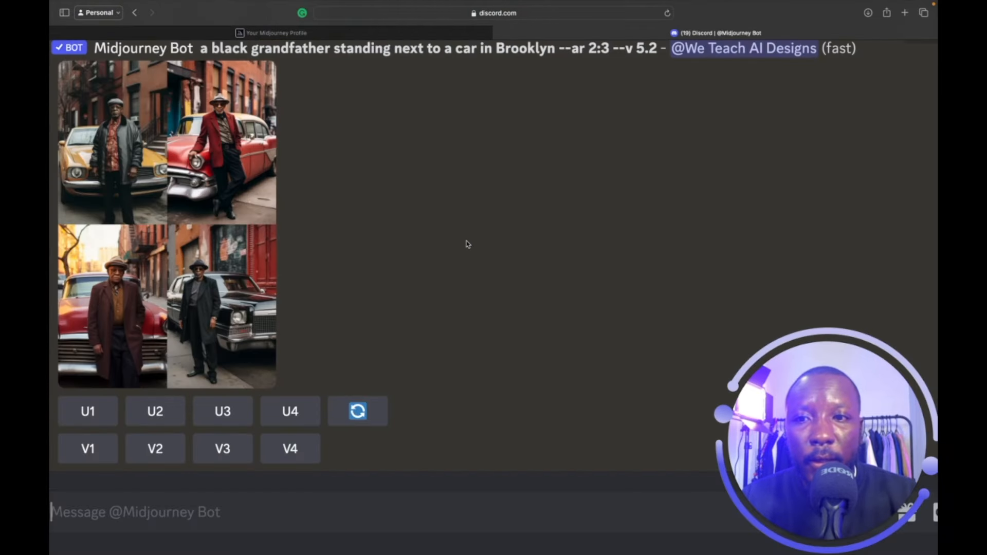
pyautogui.click(233, 233)
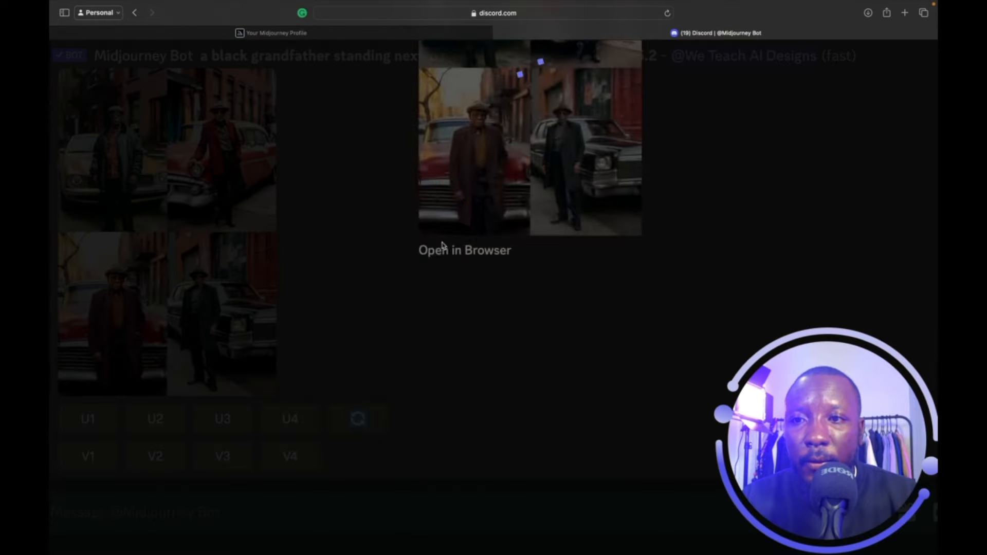
pyautogui.scroll(3, 462, 245)
pyautogui.scroll(1, 461, 245)
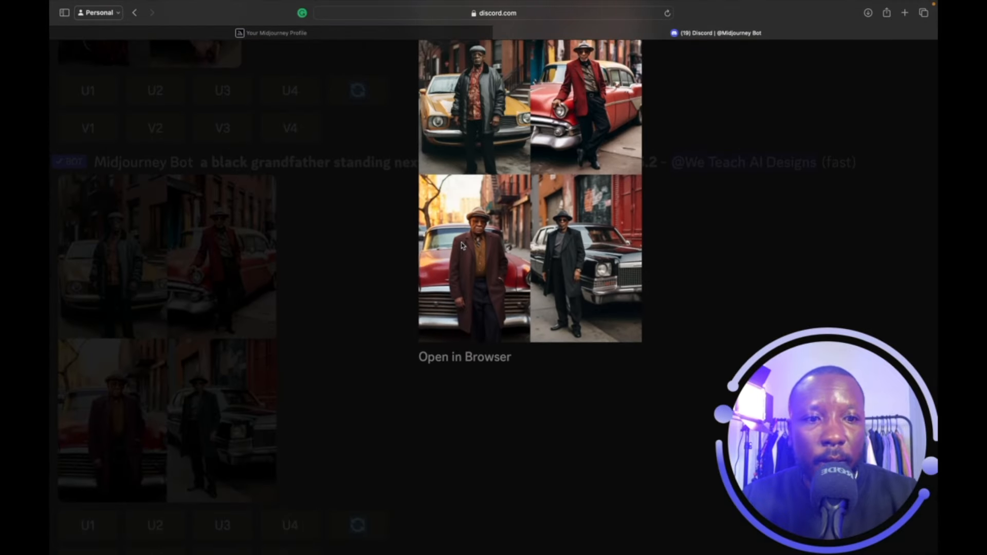
pyautogui.scroll(4, 462, 245)
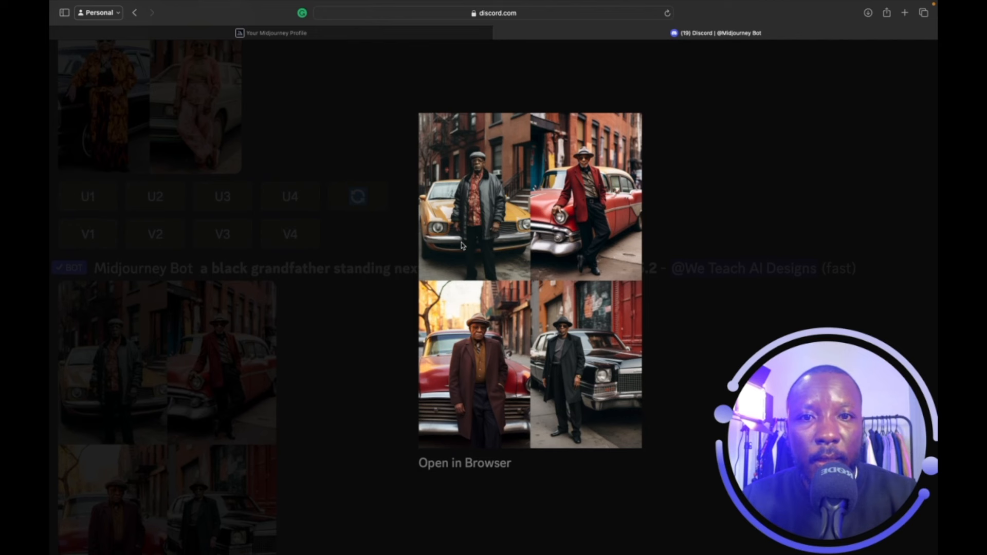
pyautogui.scroll(3, 585, 239)
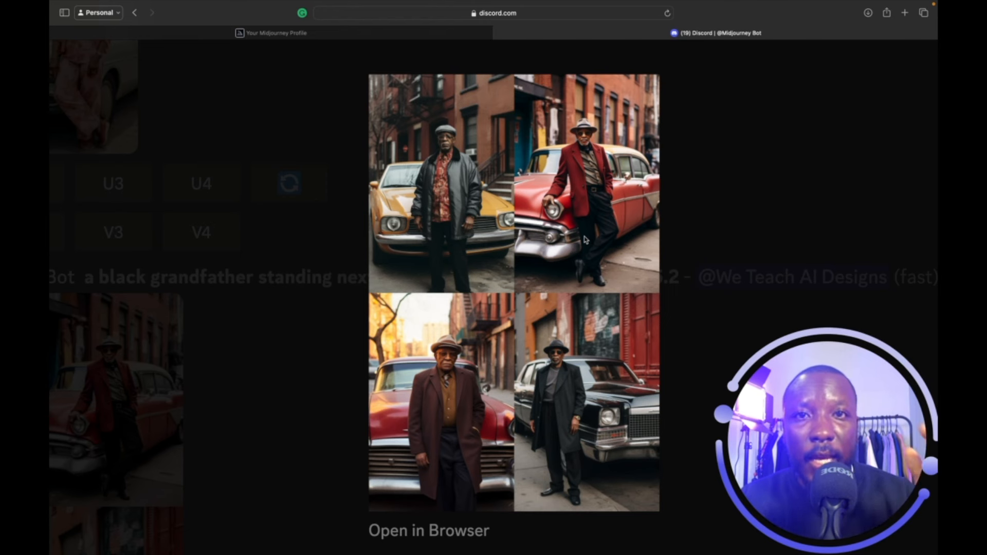
pyautogui.click(780, 157)
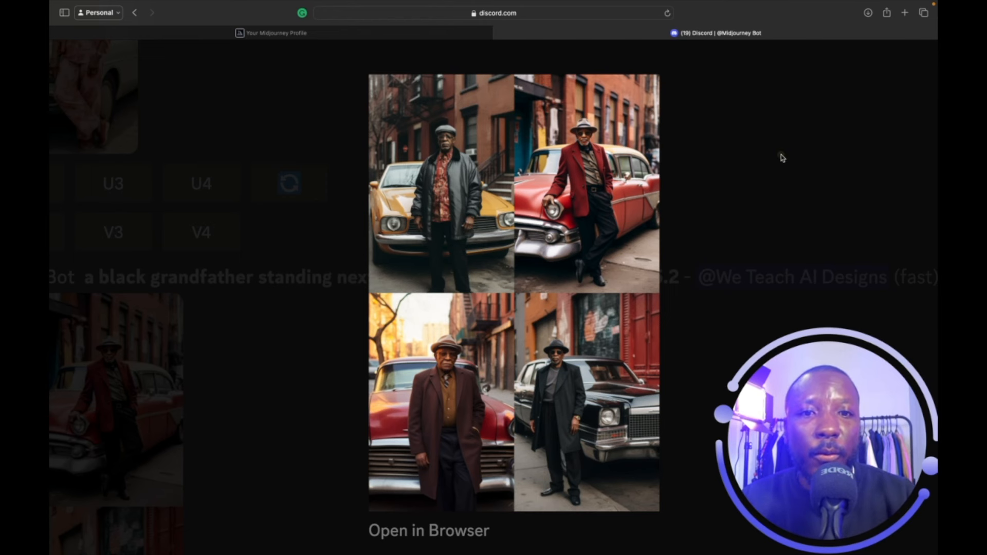
pyautogui.click(747, 157)
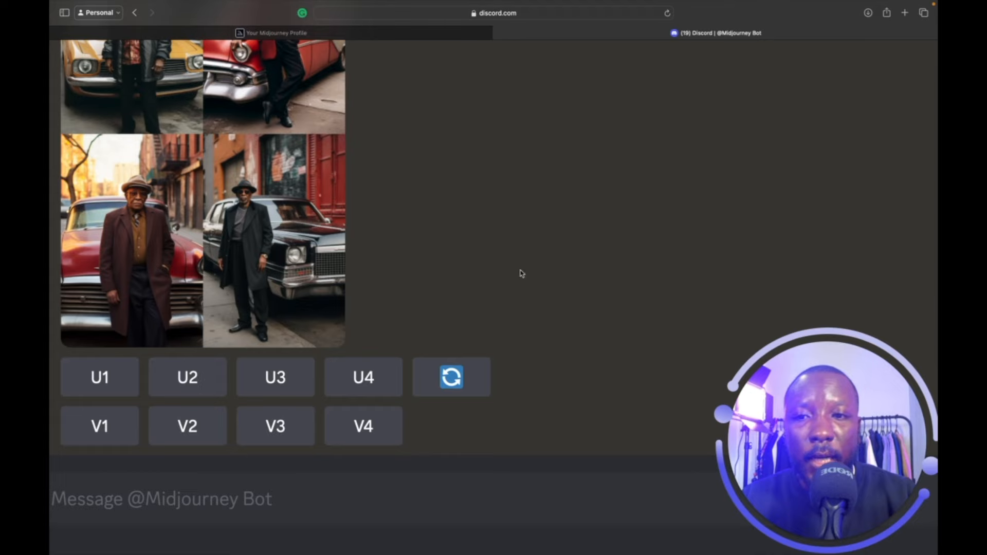
pyautogui.scroll(-5, 522, 274)
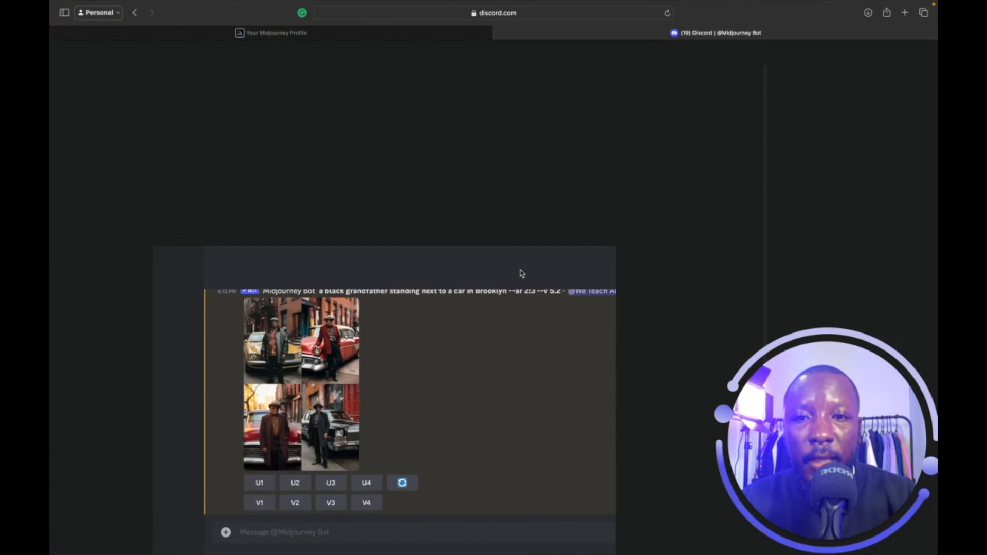
# Upscale grandfather image 1 (U1) and apply Make Square to it.
pyautogui.scroll(1, 438, 356)
pyautogui.scroll(-2, 410, 449)
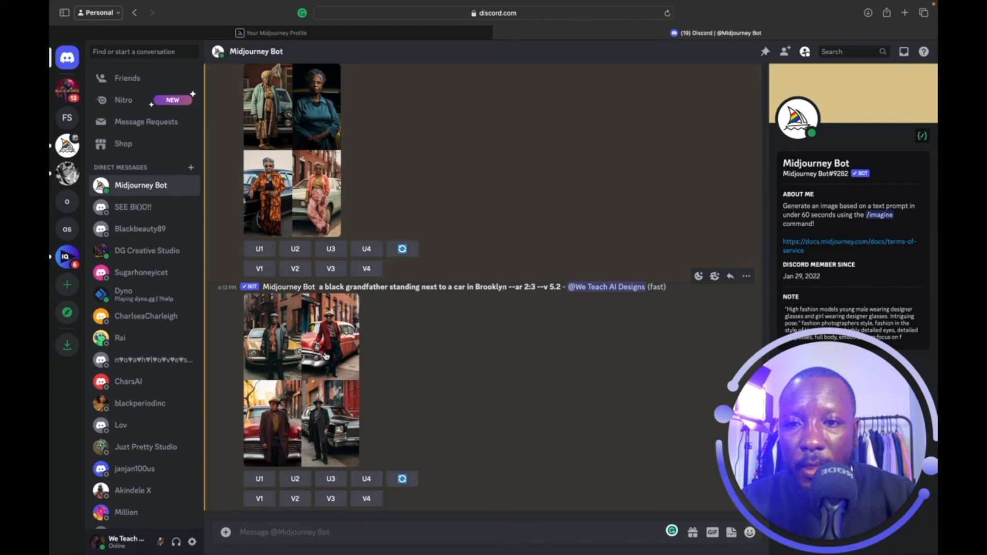
pyautogui.click(260, 479)
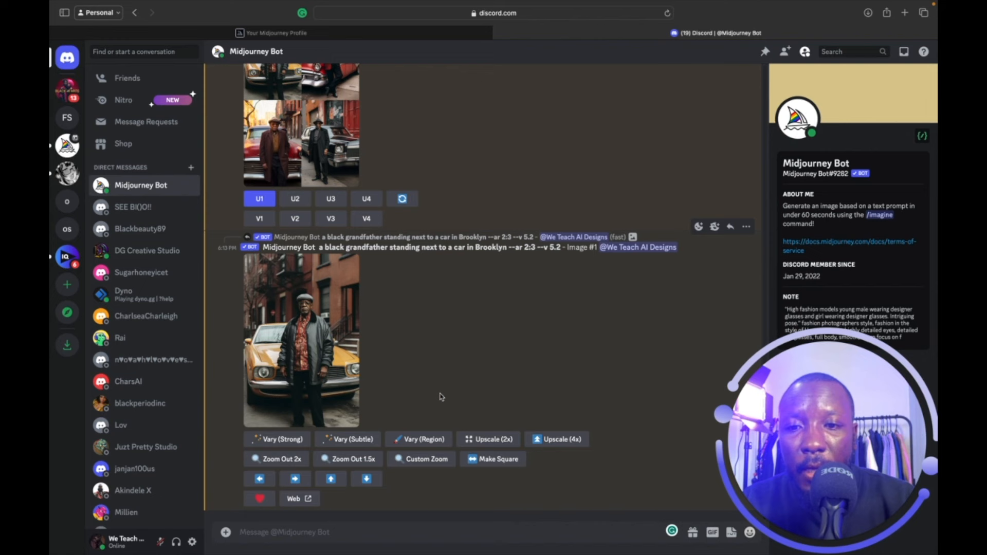
pyautogui.click(481, 461)
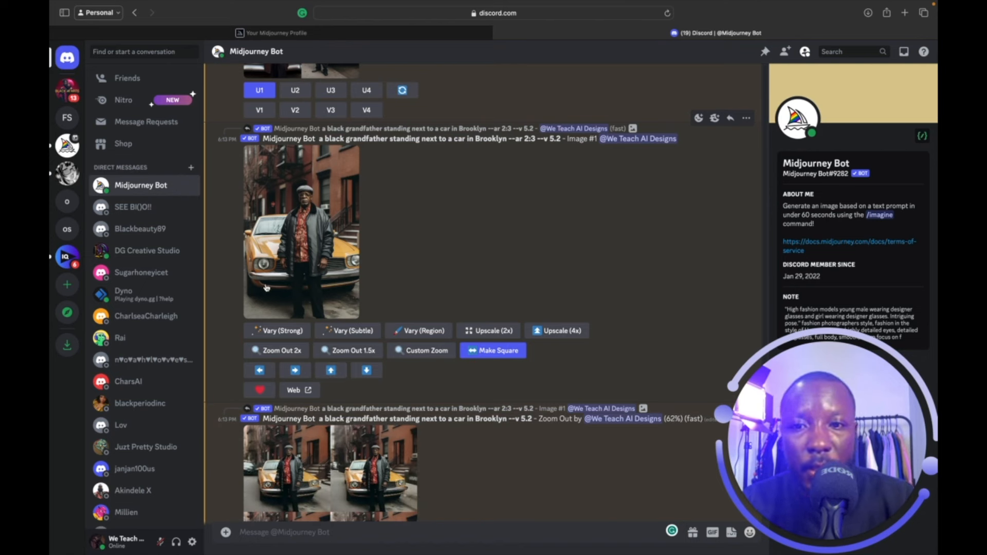
# View the upscaled grandfather image and the new square grid enlarged.
pyautogui.scroll(-3, 335, 396)
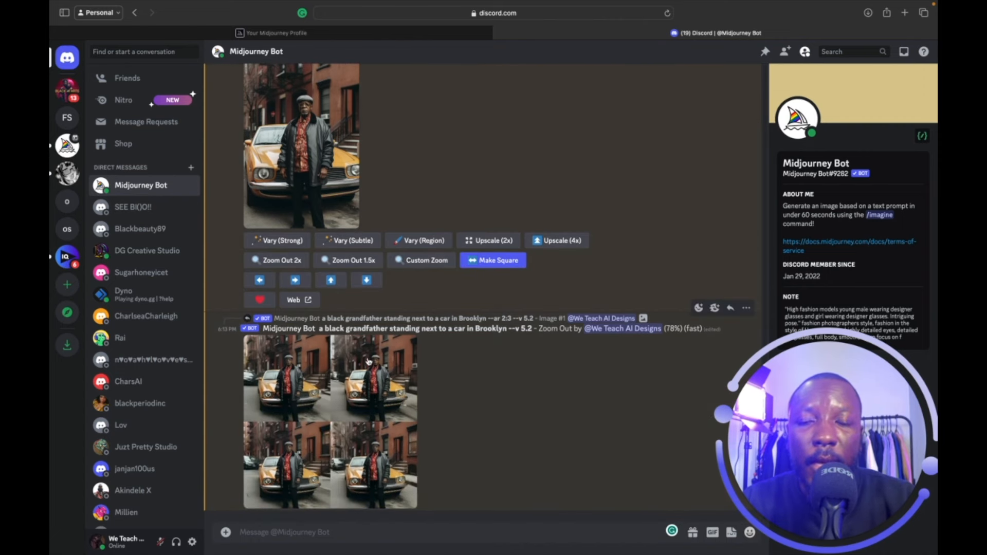
pyautogui.scroll(3, 368, 362)
pyautogui.scroll(-1, 376, 478)
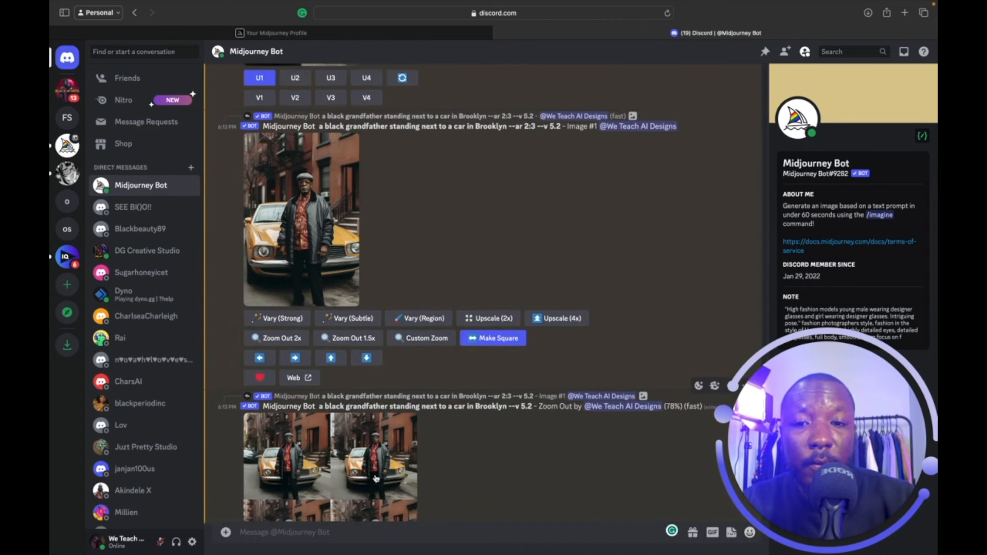
pyautogui.click(344, 286)
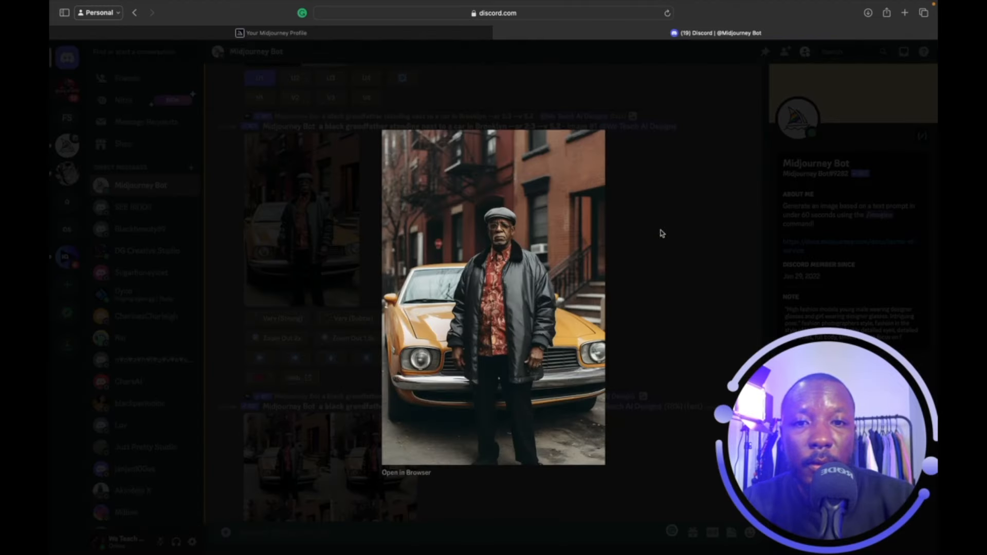
pyautogui.click(662, 233)
pyautogui.scroll(-2, 637, 309)
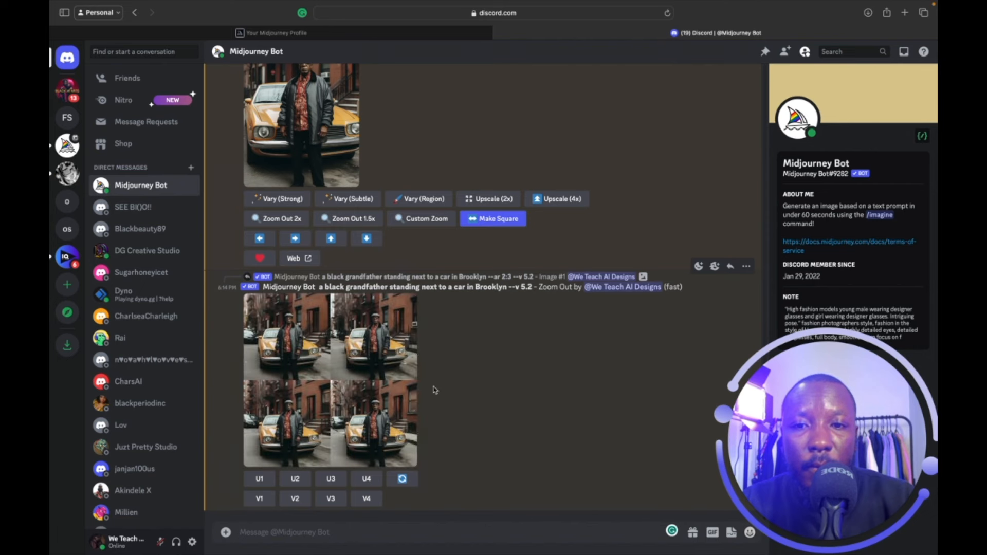
pyautogui.click(416, 386)
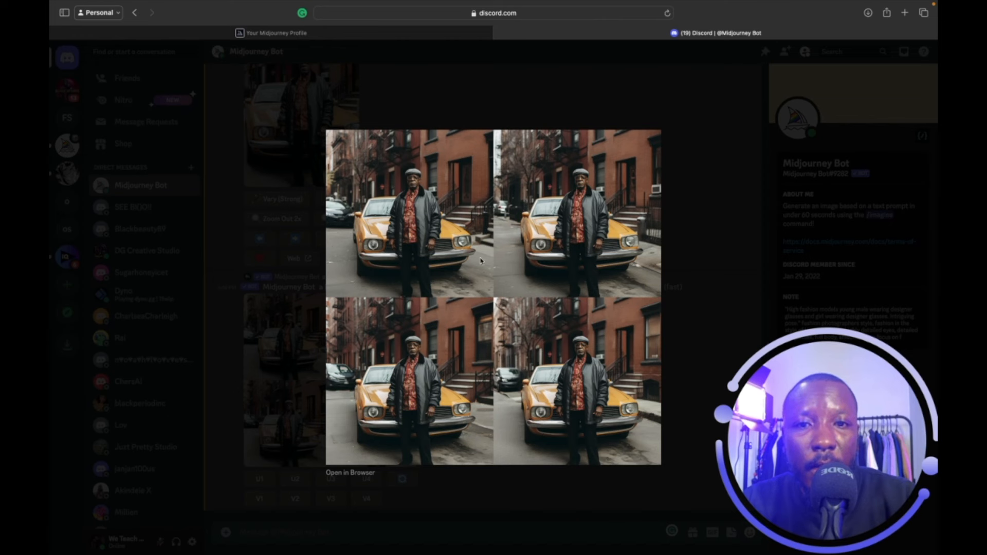
pyautogui.click(697, 221)
pyautogui.scroll(3, 495, 365)
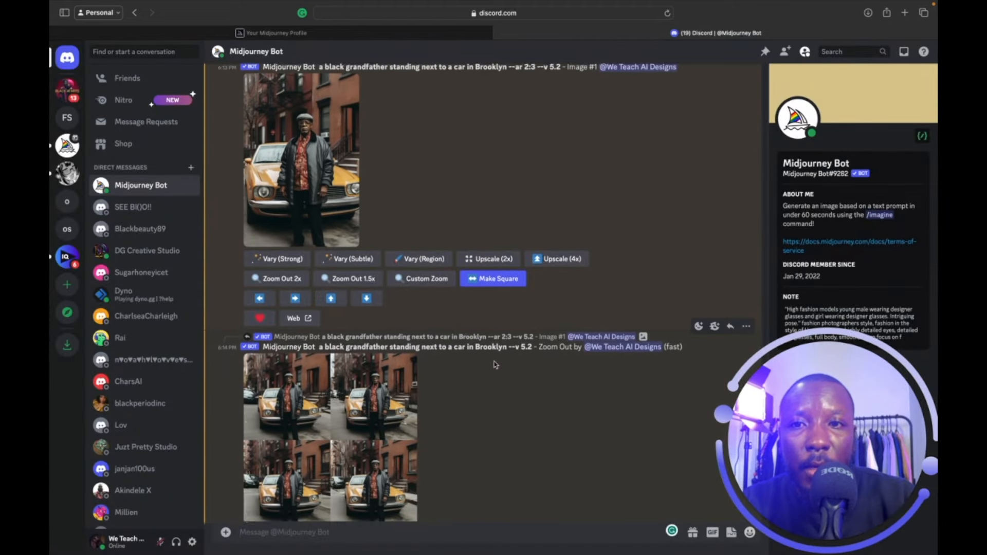
pyautogui.scroll(-3, 495, 365)
pyautogui.scroll(1, 495, 365)
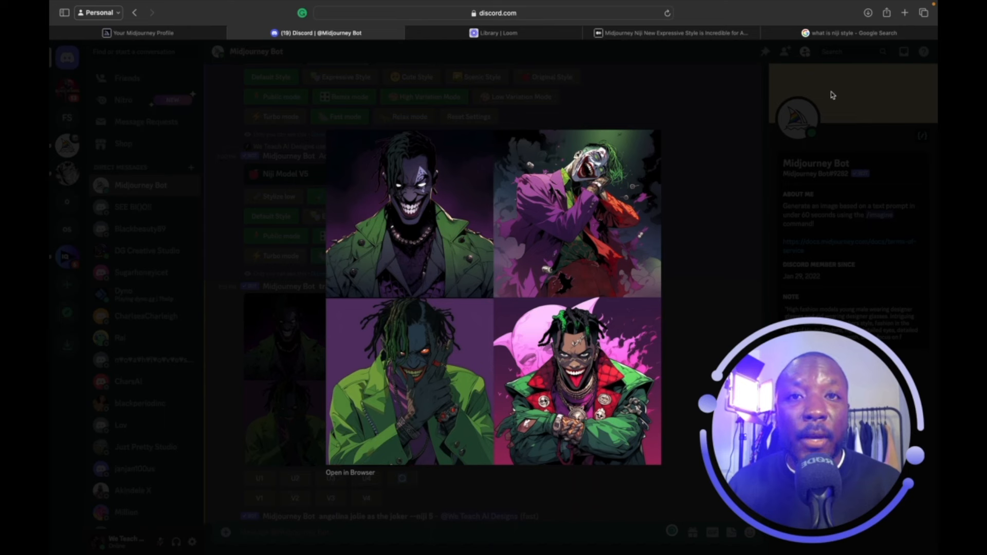
# Read the Google definition of niji style, glance at the profile gallery, then return to the bot chat.
pyautogui.click(729, 210)
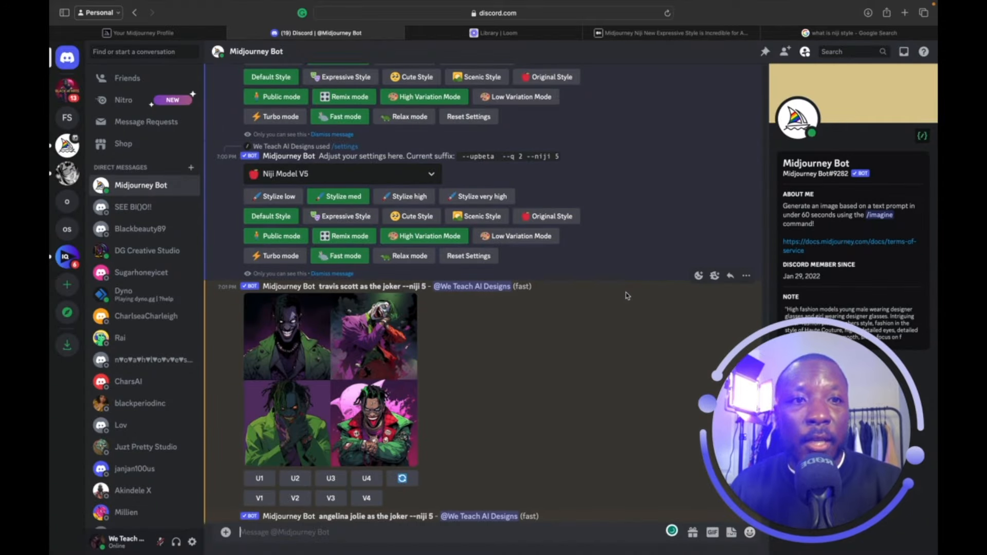
pyautogui.click(836, 32)
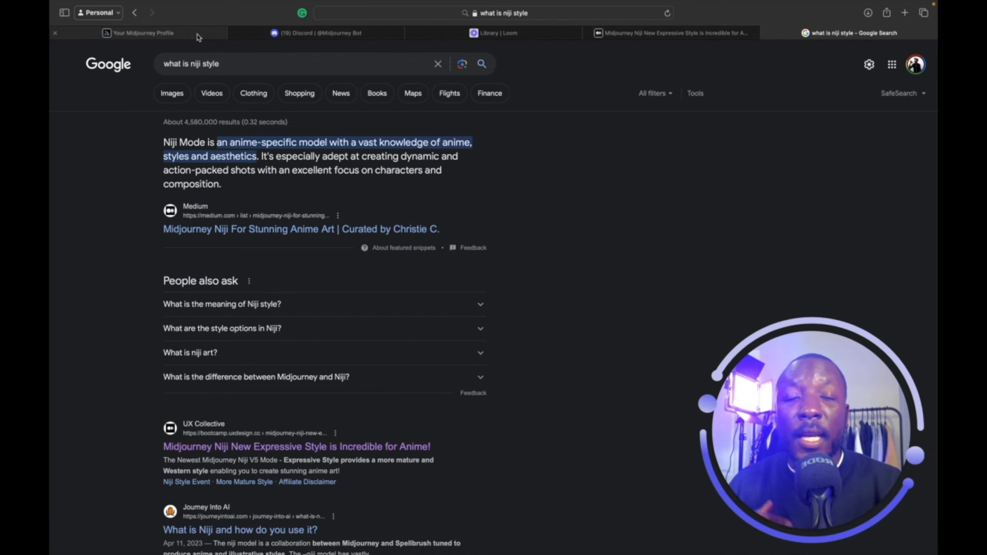
pyautogui.moveTo(198, 37)
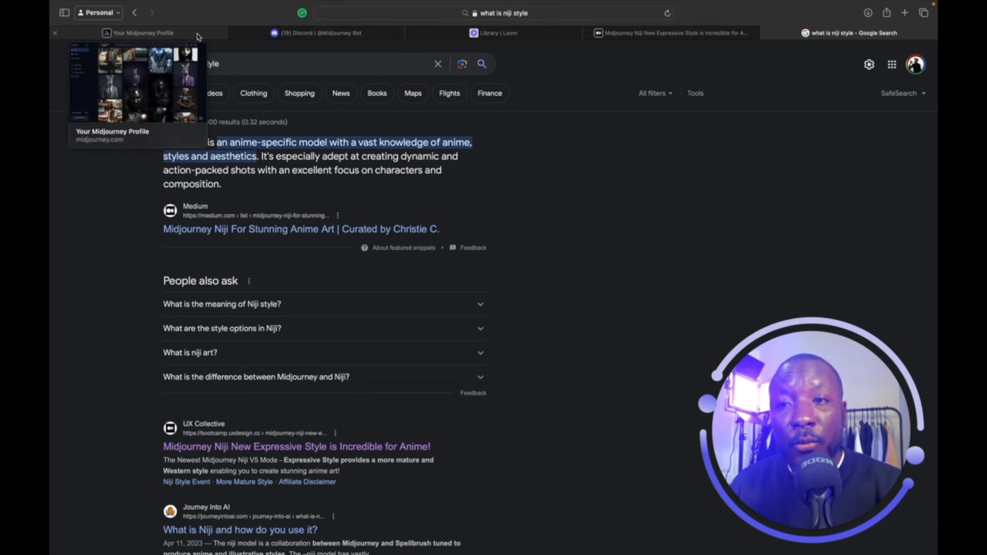
pyautogui.click(198, 33)
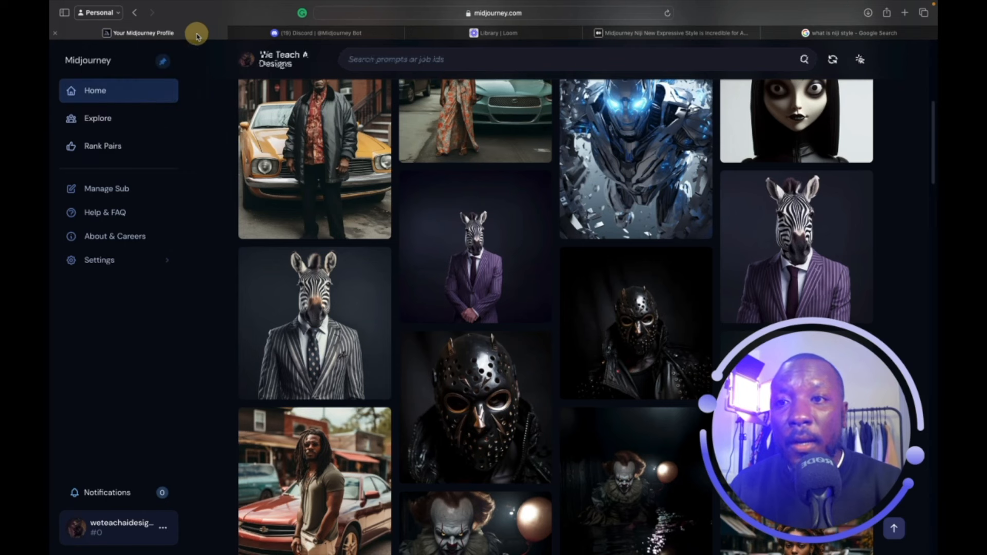
pyautogui.click(375, 34)
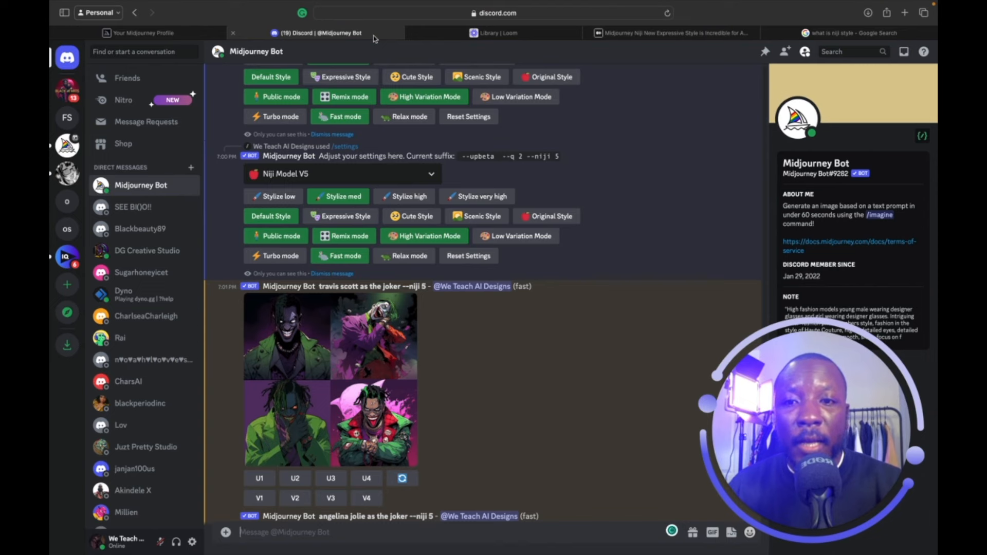
pyautogui.scroll(-5, 380, 323)
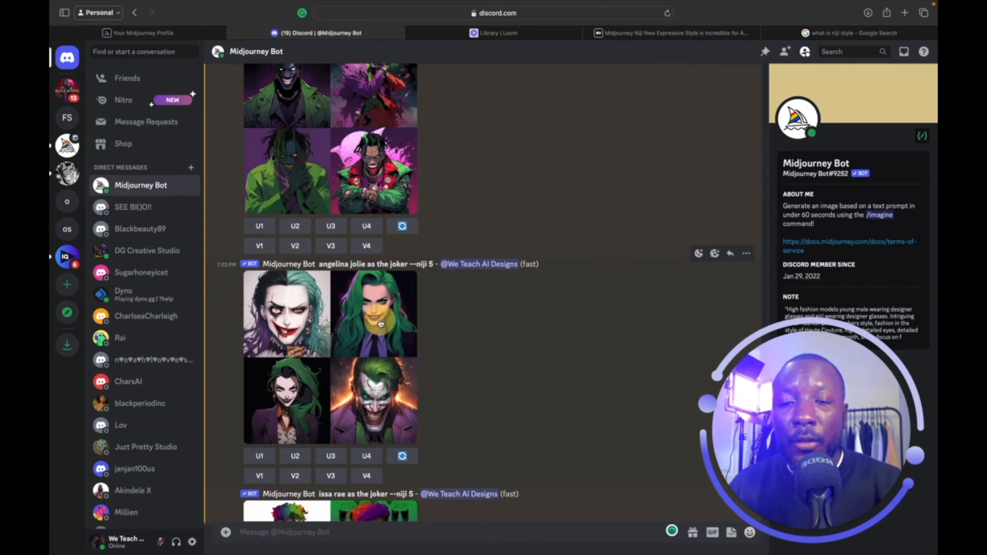
pyautogui.click(381, 323)
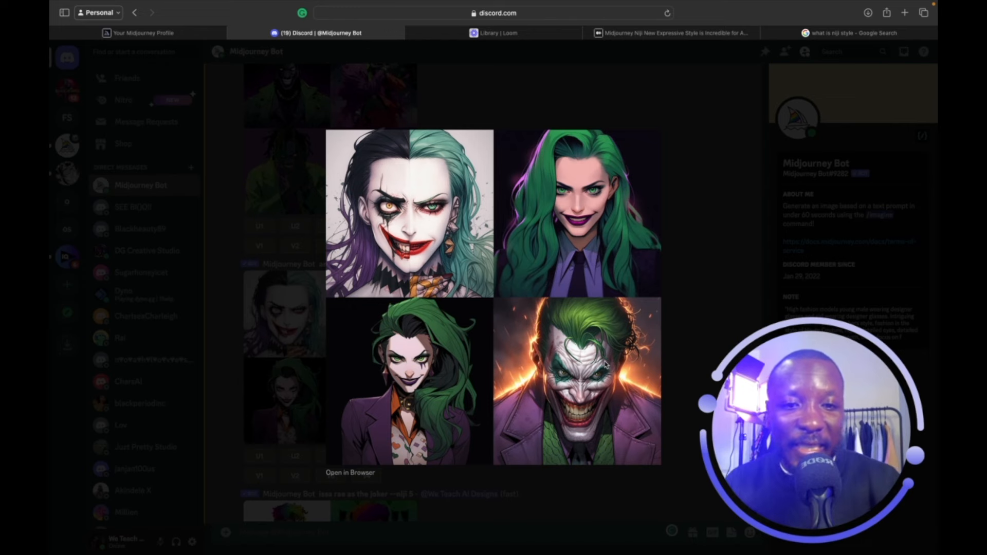
pyautogui.click(713, 125)
pyautogui.scroll(-5, 538, 263)
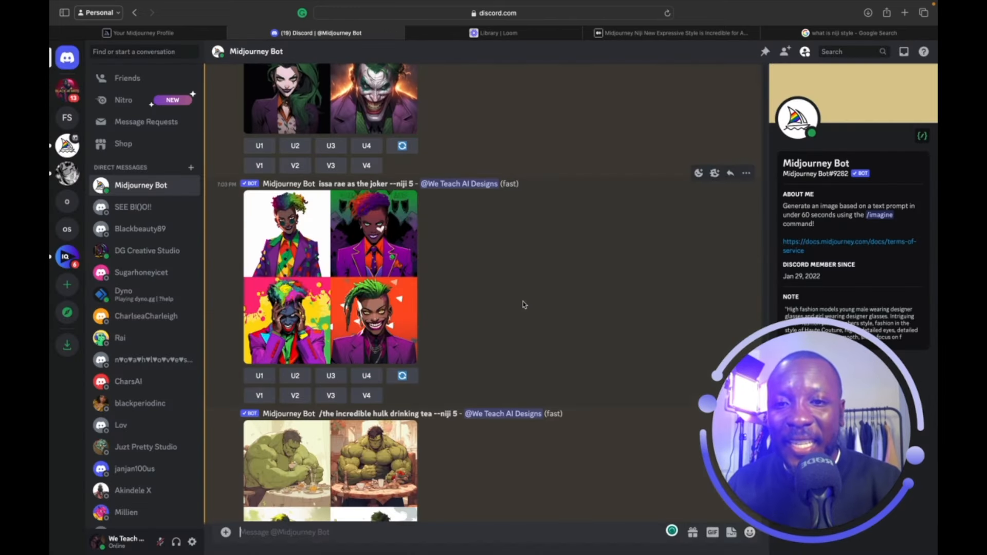
pyautogui.click(383, 302)
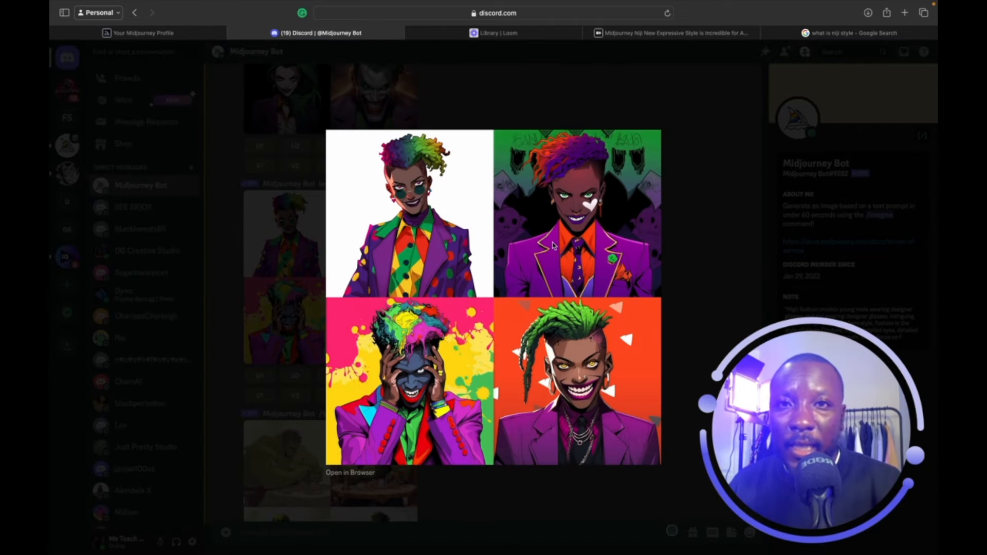
pyautogui.click(706, 126)
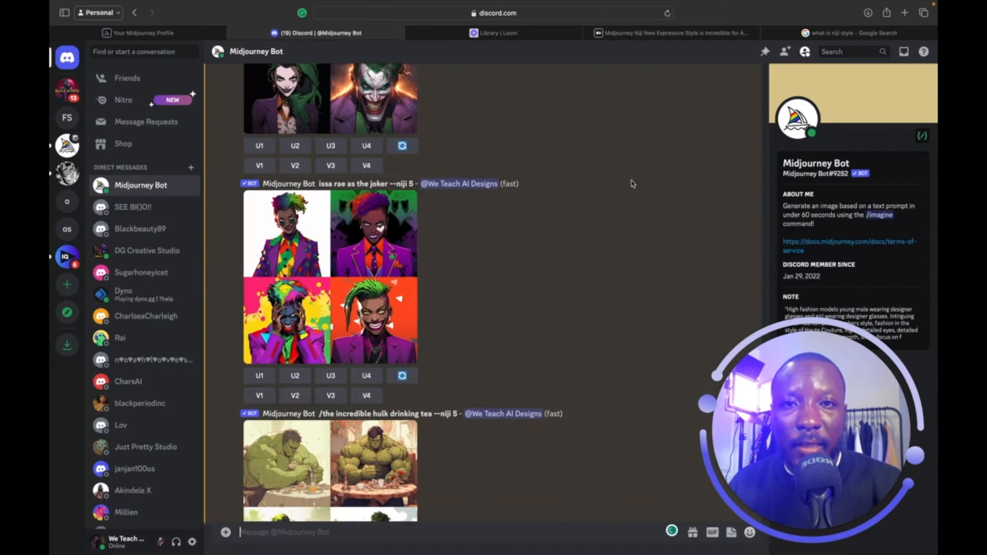
pyautogui.scroll(-5, 526, 304)
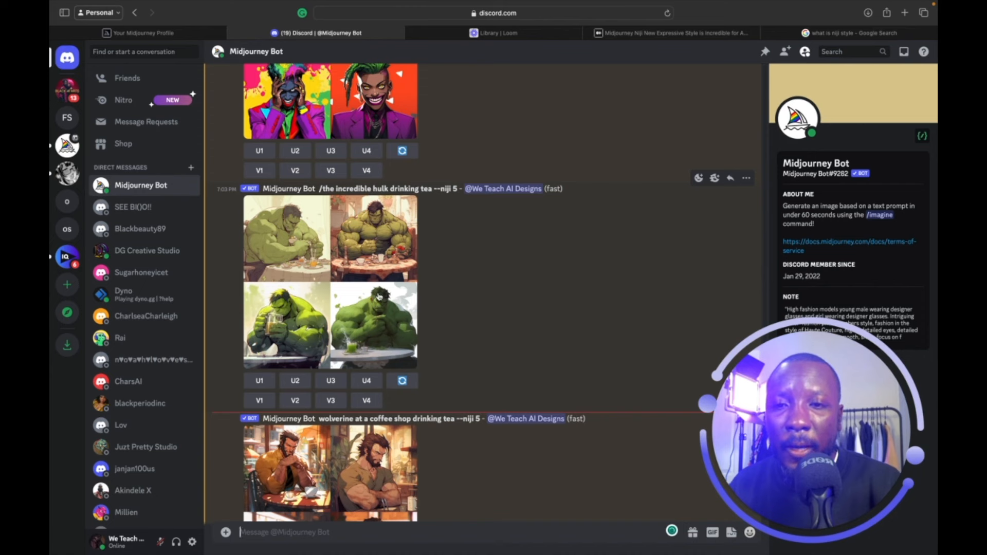
pyautogui.click(379, 298)
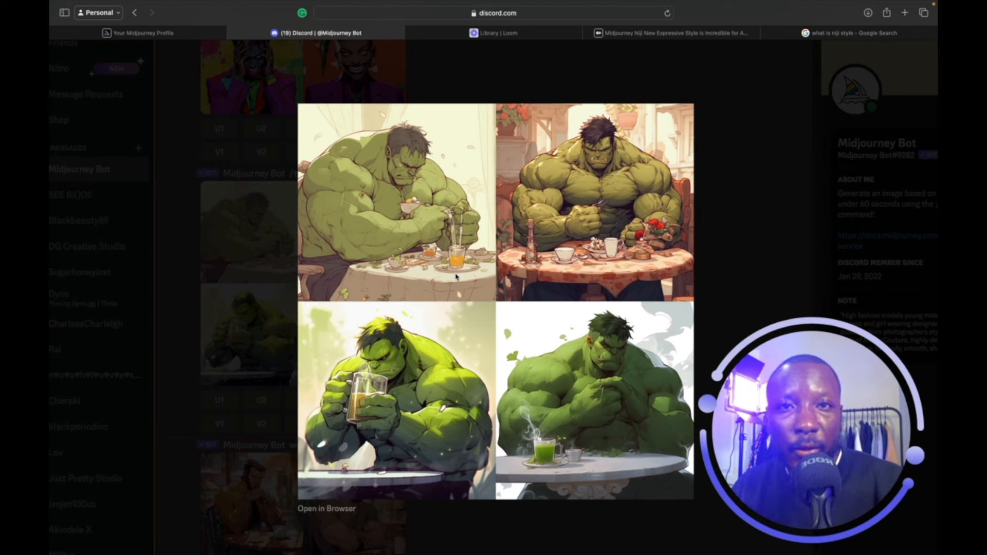
pyautogui.click(740, 195)
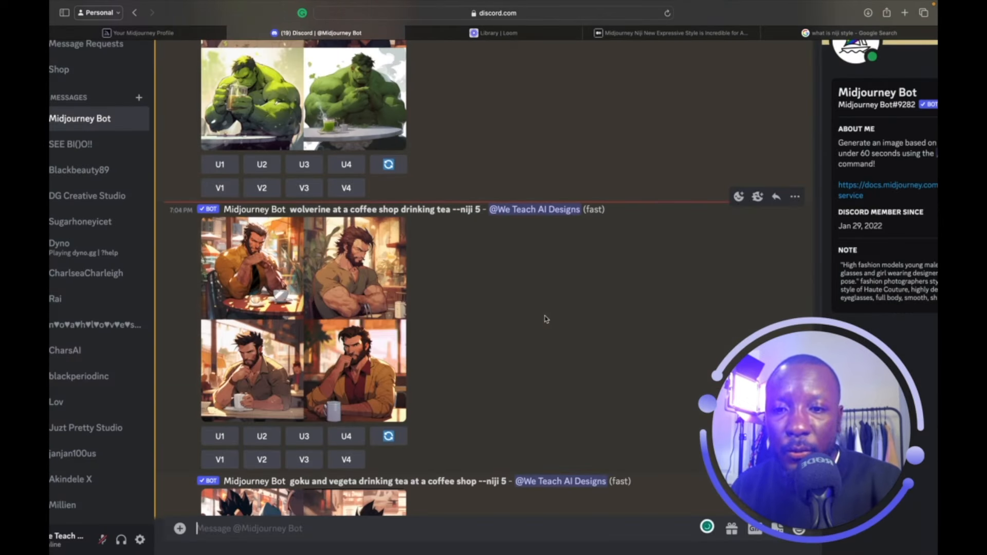
pyautogui.click(347, 333)
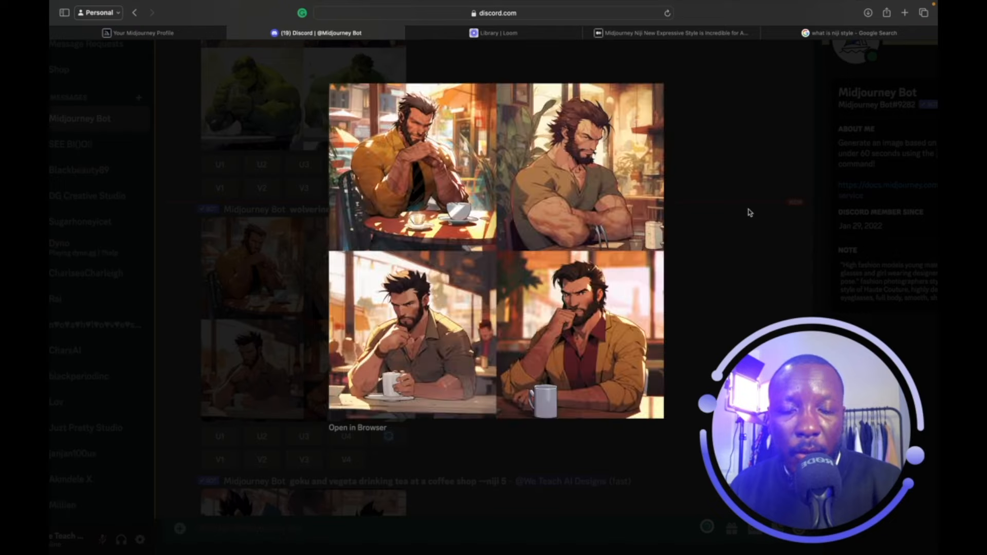
pyautogui.click(750, 208)
pyautogui.scroll(-7, 524, 360)
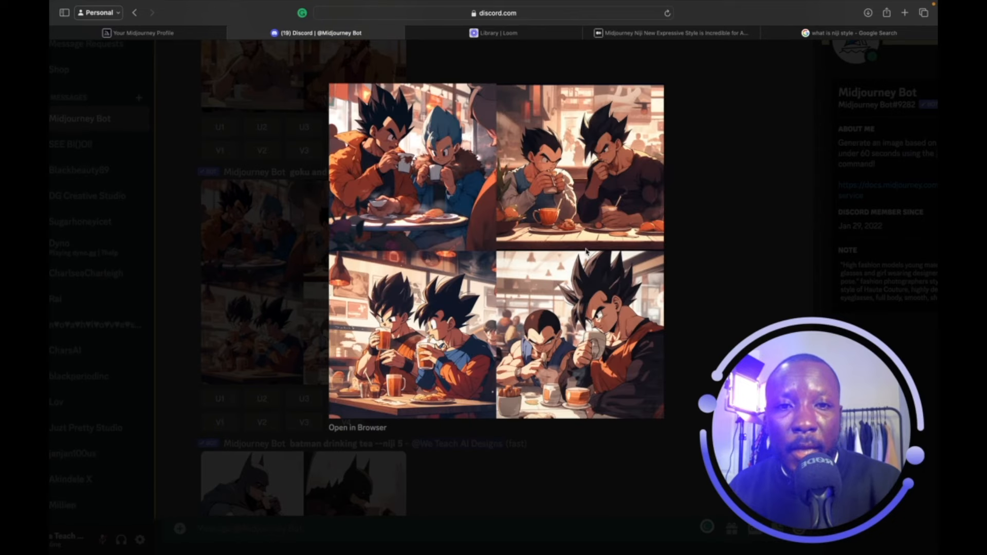
pyautogui.click(711, 147)
pyautogui.scroll(-4, 571, 353)
pyautogui.click(456, 530)
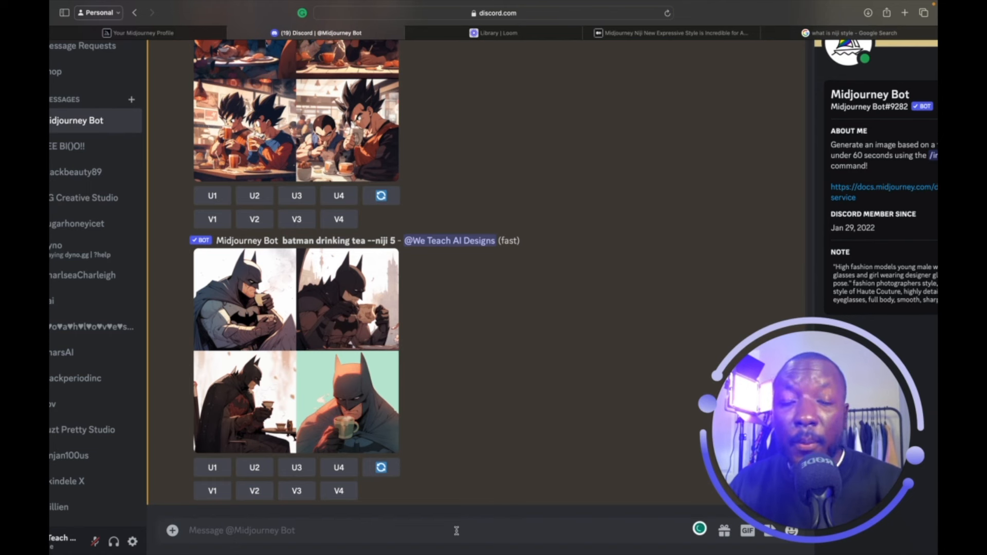
# In /settings, switch the model to 5.2, then back to Niji Model V5.
pyautogui.write('/')
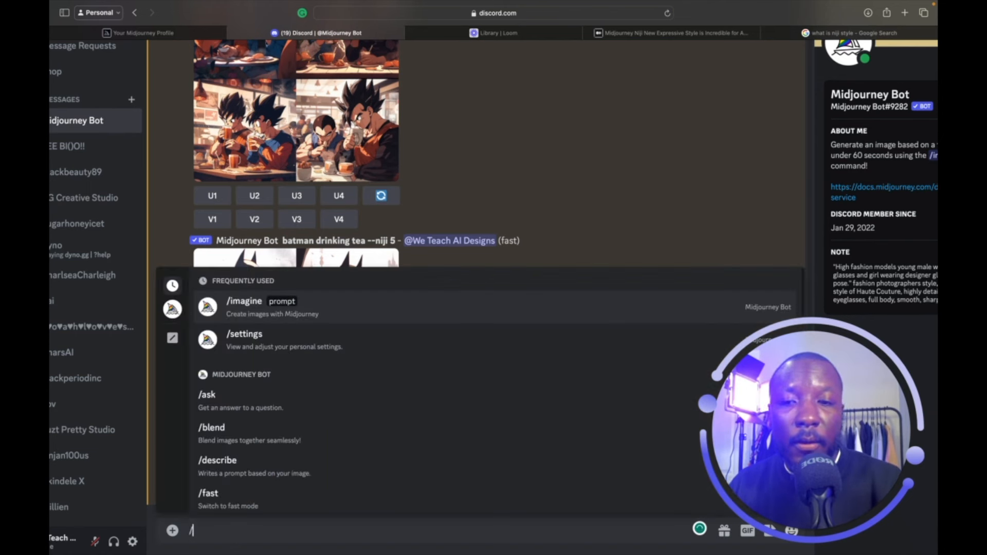
pyautogui.write('se')
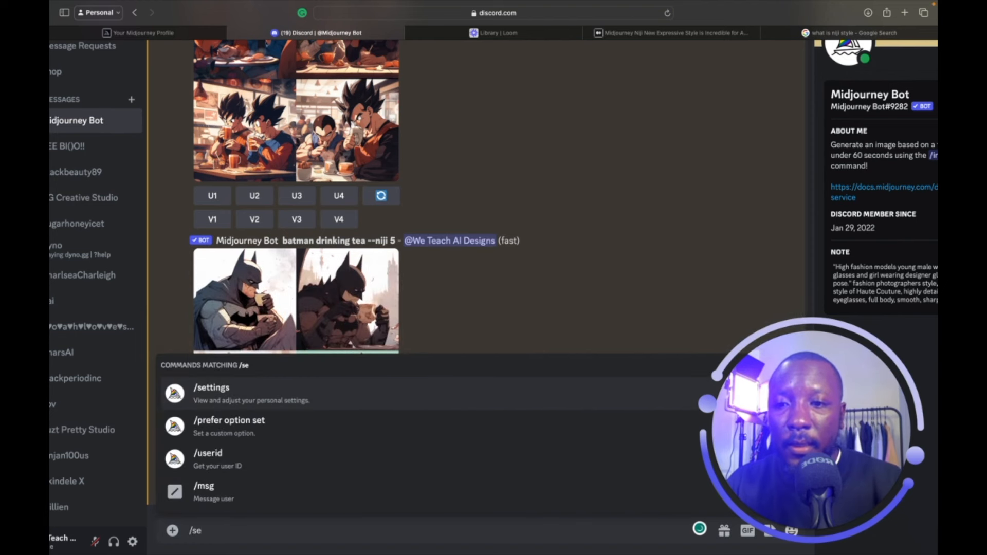
pyautogui.click(342, 402)
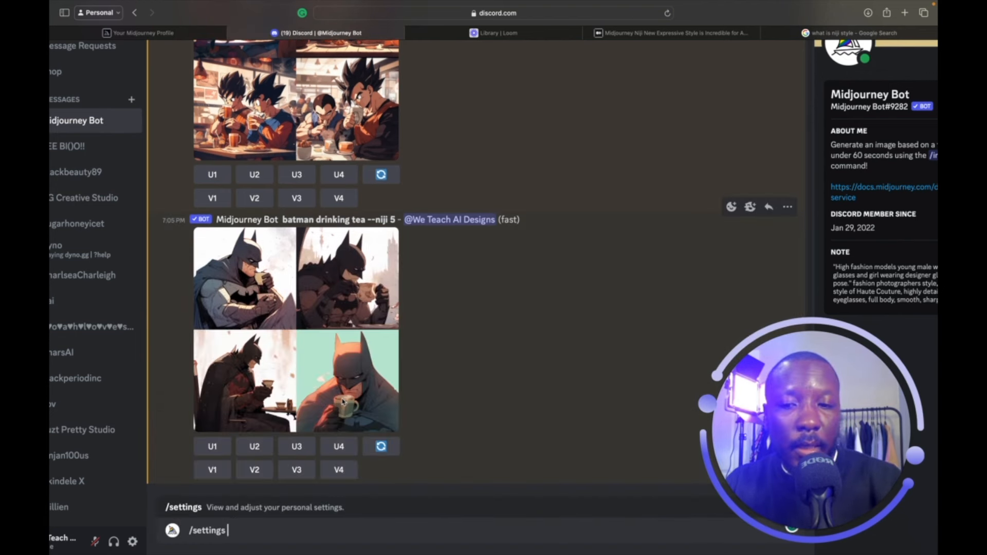
pyautogui.press('Return')
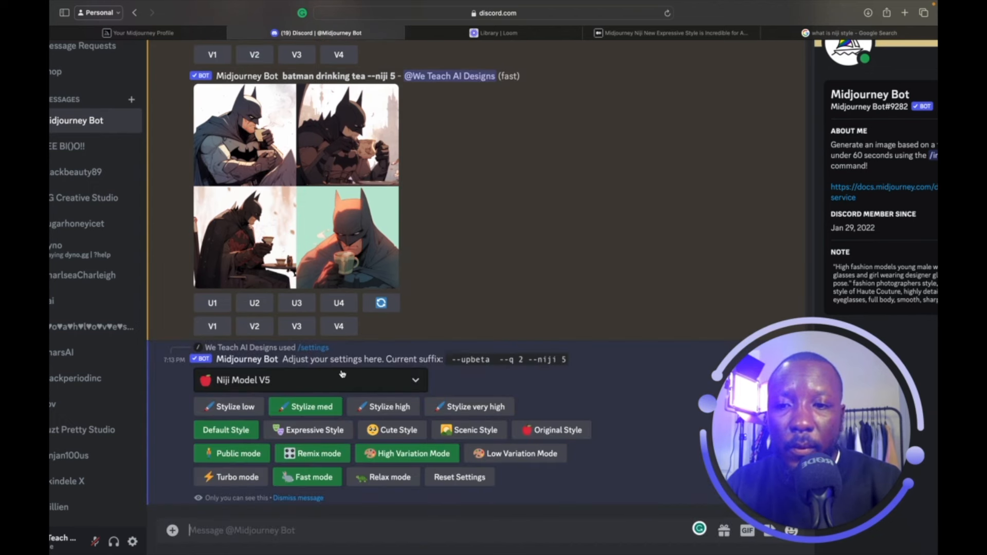
pyautogui.click(416, 380)
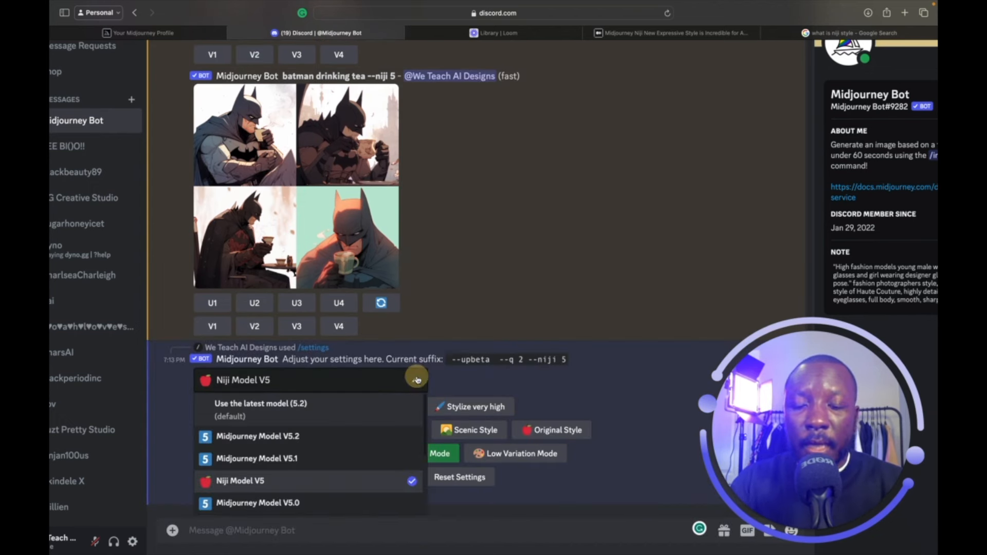
pyautogui.click(378, 408)
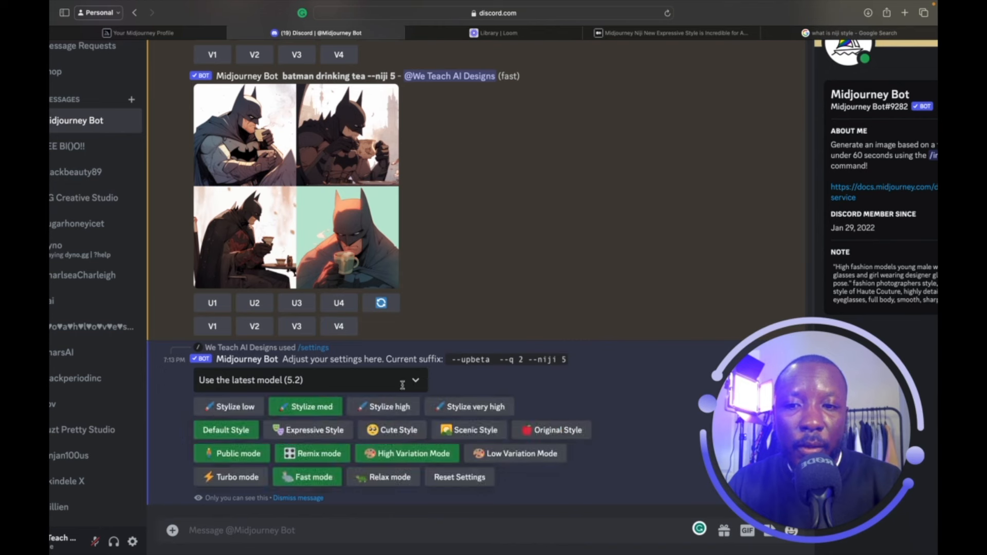
pyautogui.scroll(-1, 405, 417)
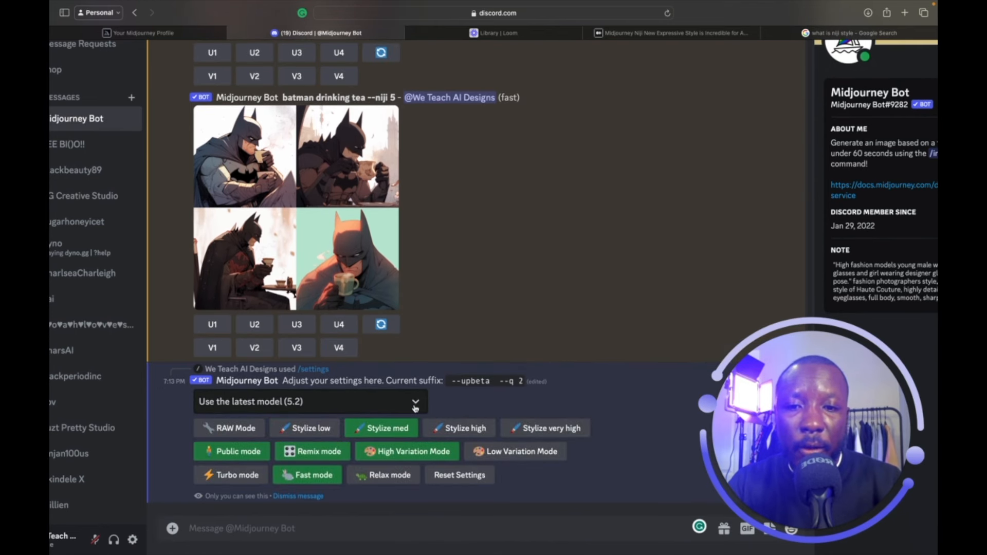
pyautogui.click(416, 403)
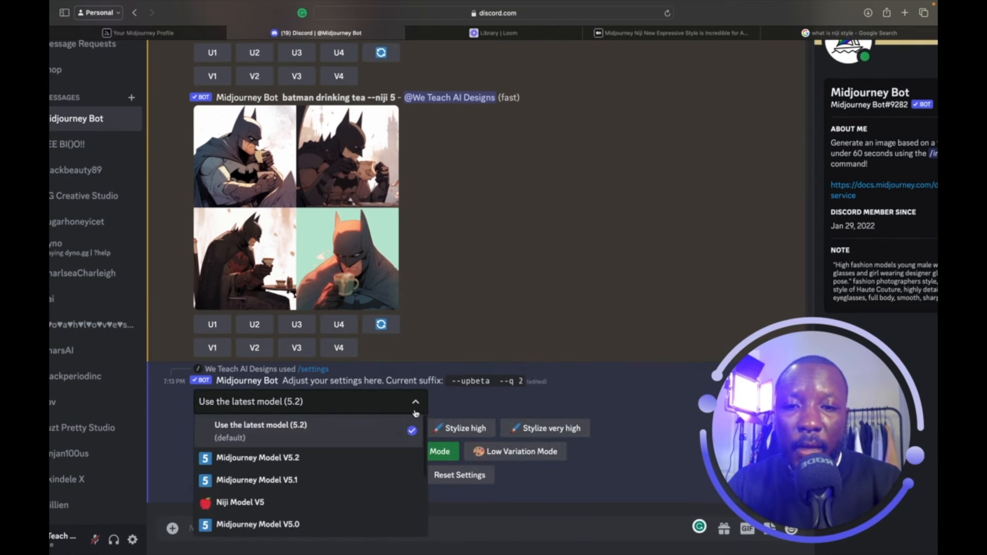
pyautogui.scroll(-1, 360, 476)
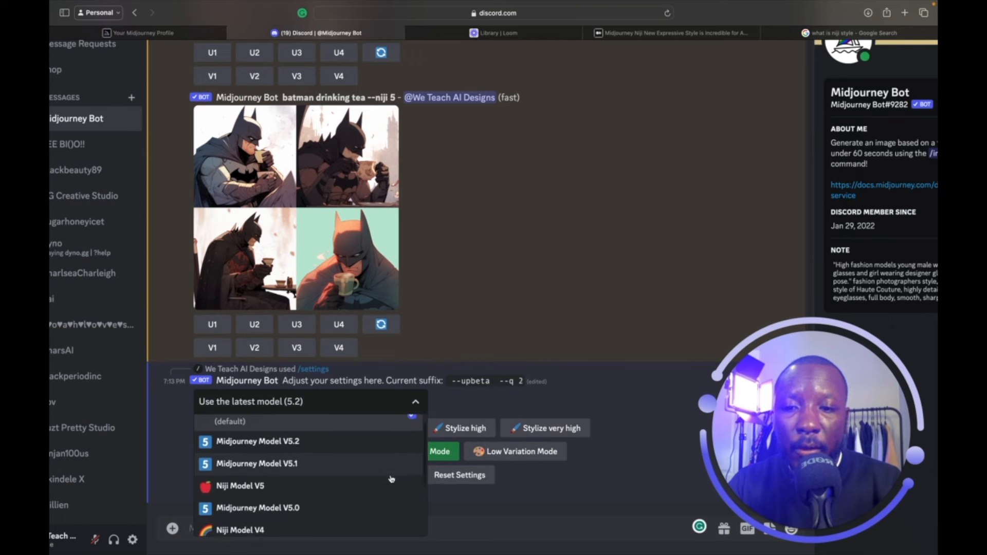
pyautogui.click(330, 480)
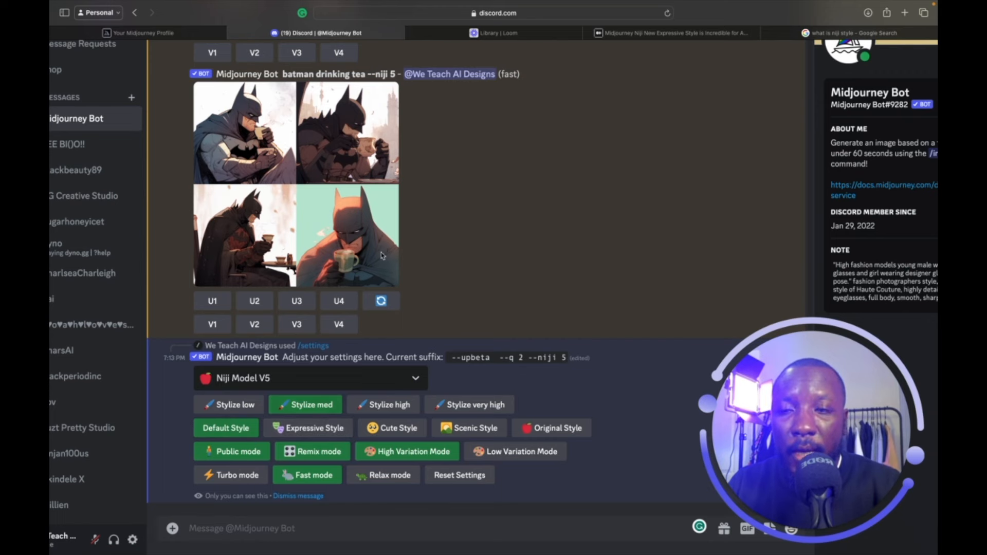
# Scroll through the chat to review the updated settings and earlier results.
pyautogui.scroll(10, 381, 247)
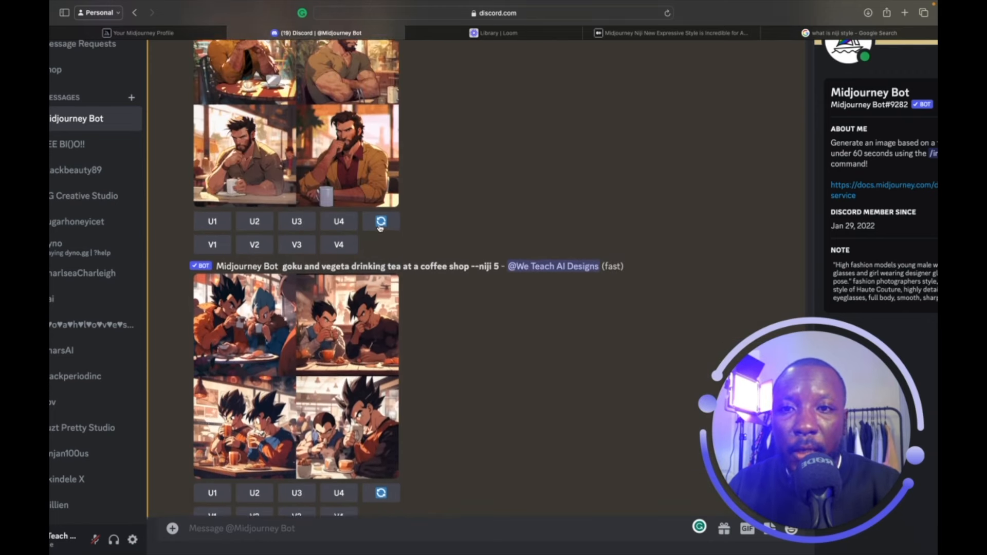
pyautogui.scroll(10, 380, 228)
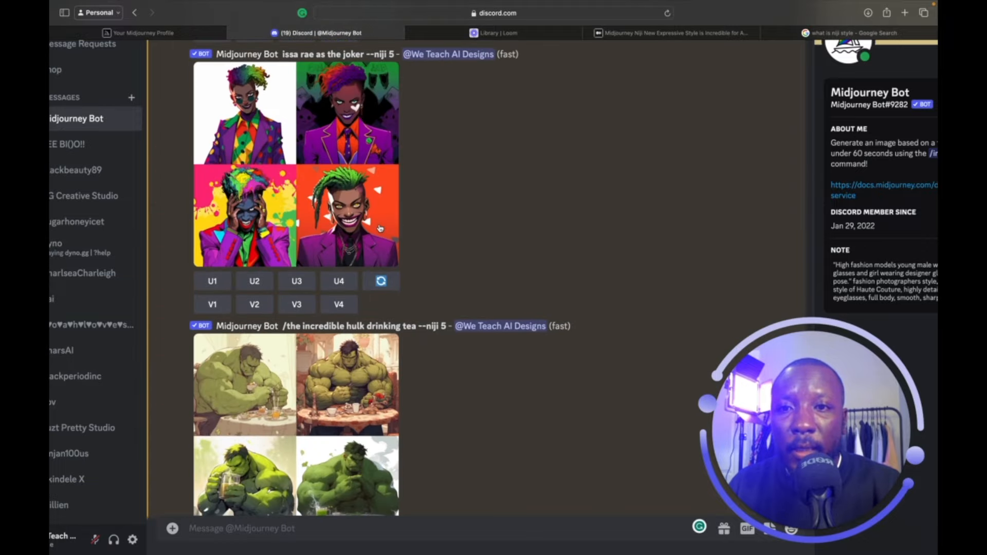
pyautogui.scroll(5, 380, 227)
pyautogui.scroll(6, 380, 227)
pyautogui.scroll(-15, 380, 227)
pyautogui.scroll(-10, 380, 228)
# Set the Niji style to Expressive in the settings panel.
pyautogui.click(327, 422)
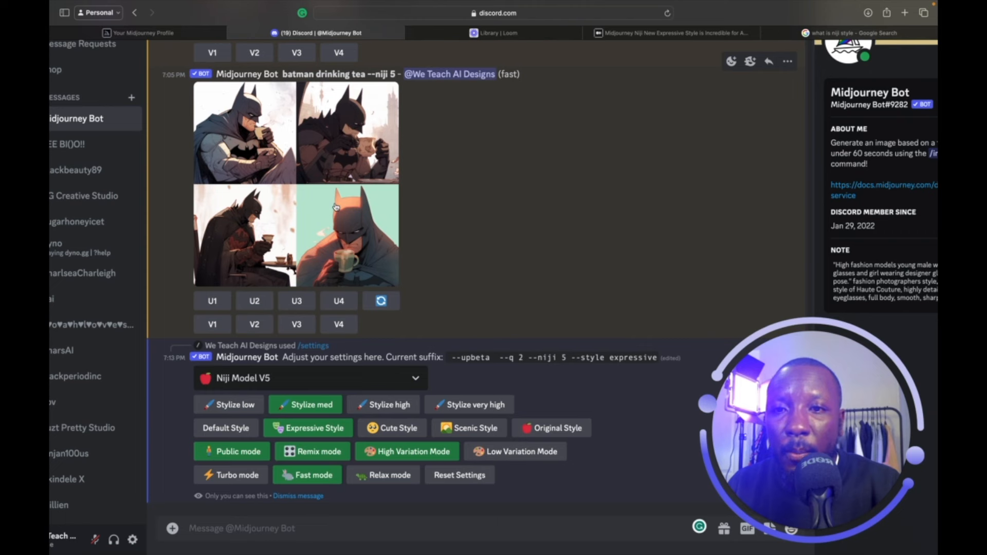
pyautogui.scroll(2, 336, 206)
pyautogui.scroll(-2, 336, 207)
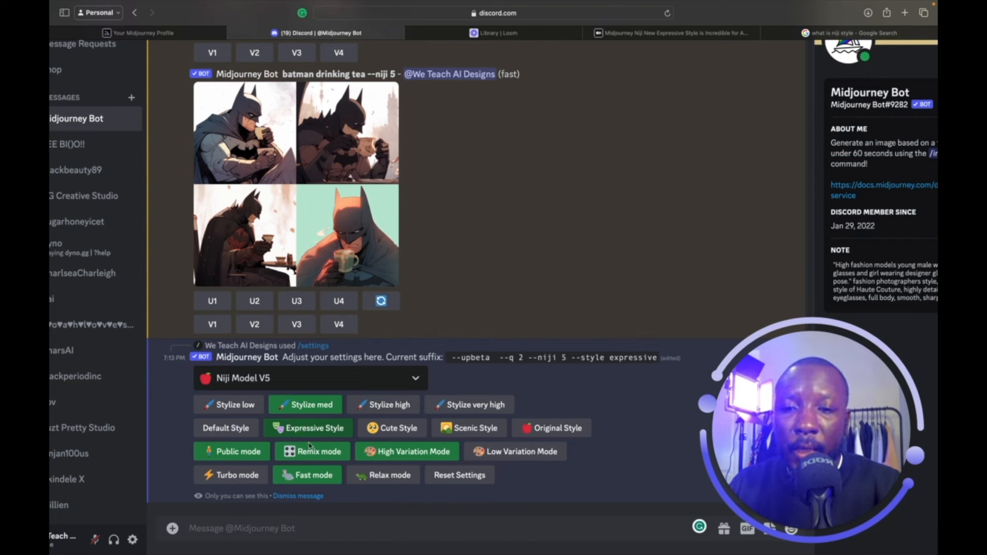
# Submit /imagine with the prompt 'batman drinking a cup of tea'.
pyautogui.click(282, 529)
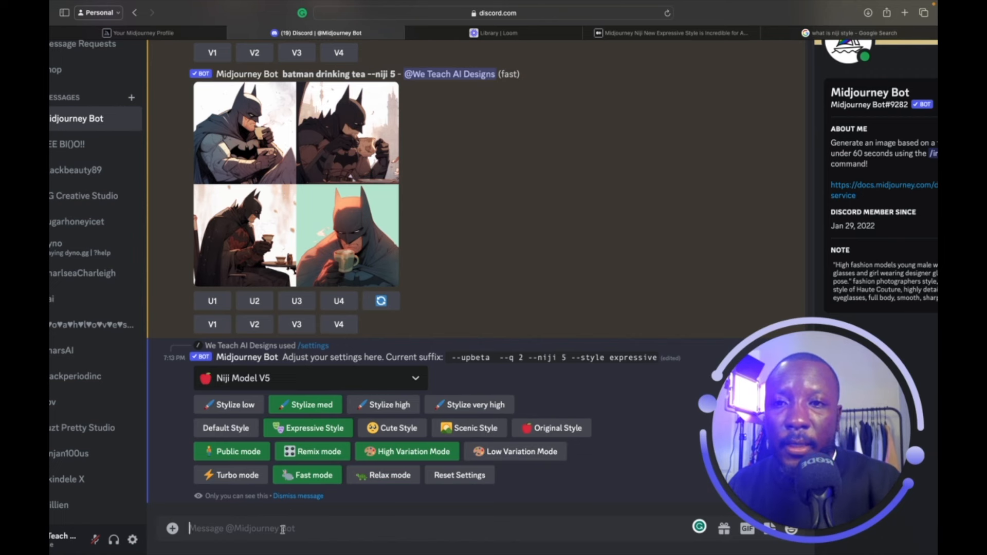
pyautogui.write('/')
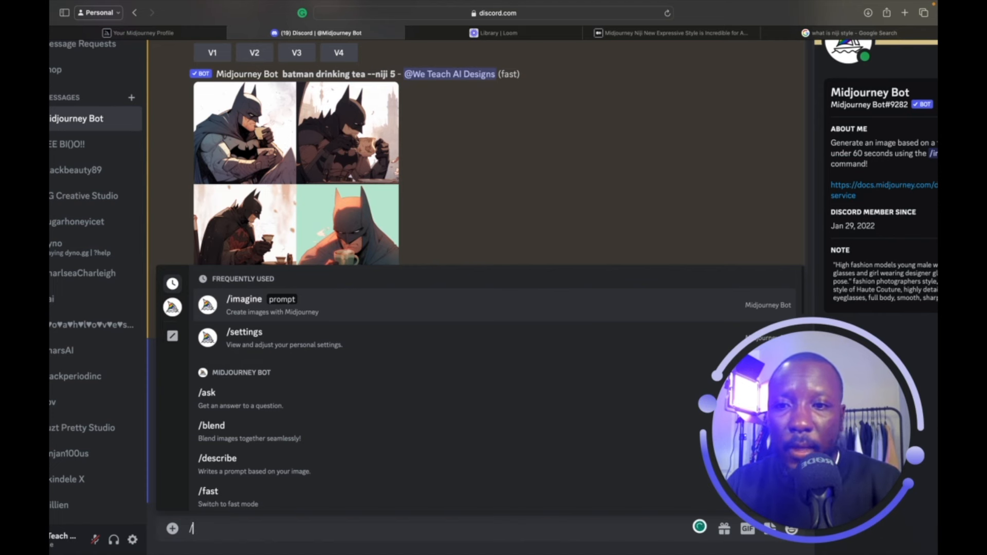
pyautogui.press('Return')
pyautogui.write('batman d')
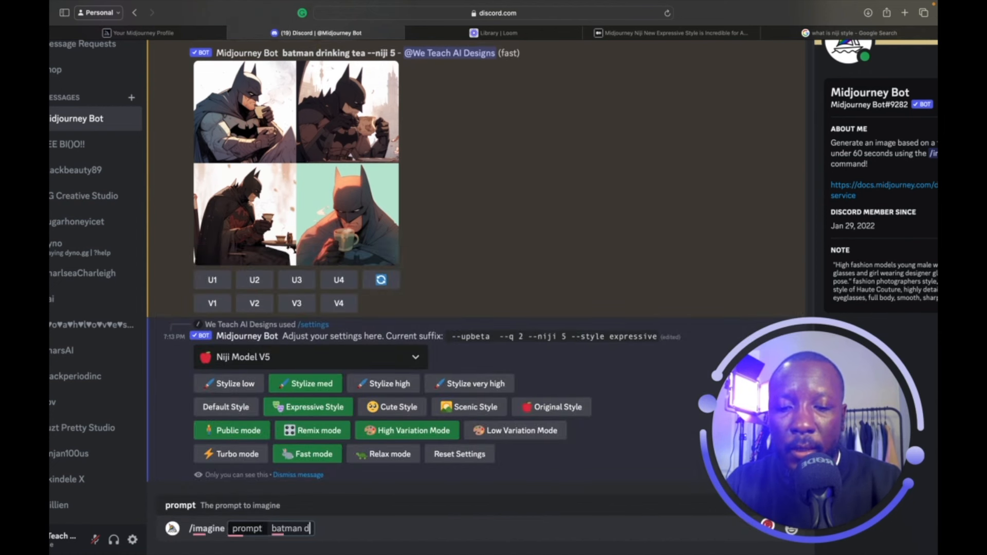
pyautogui.write('rinking a c')
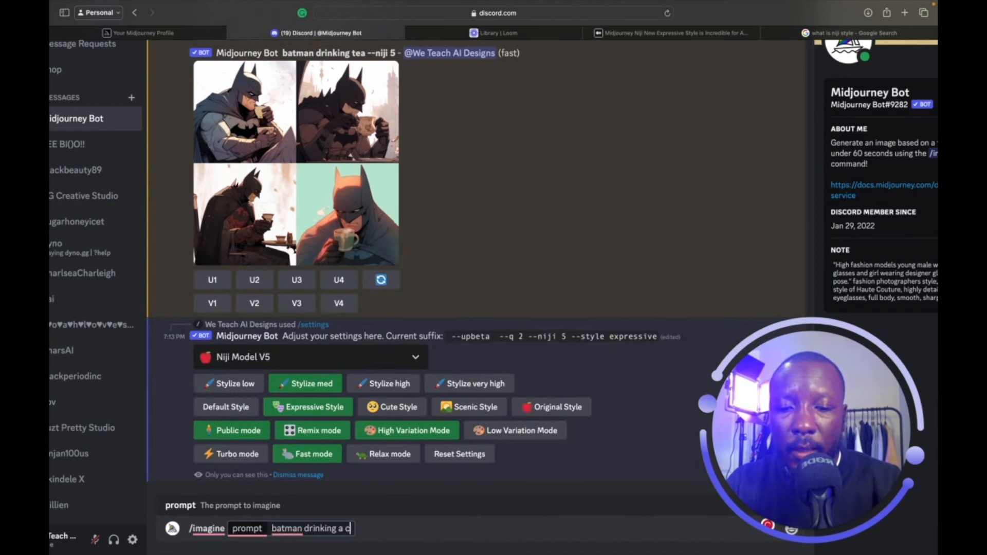
pyautogui.write('up of tea')
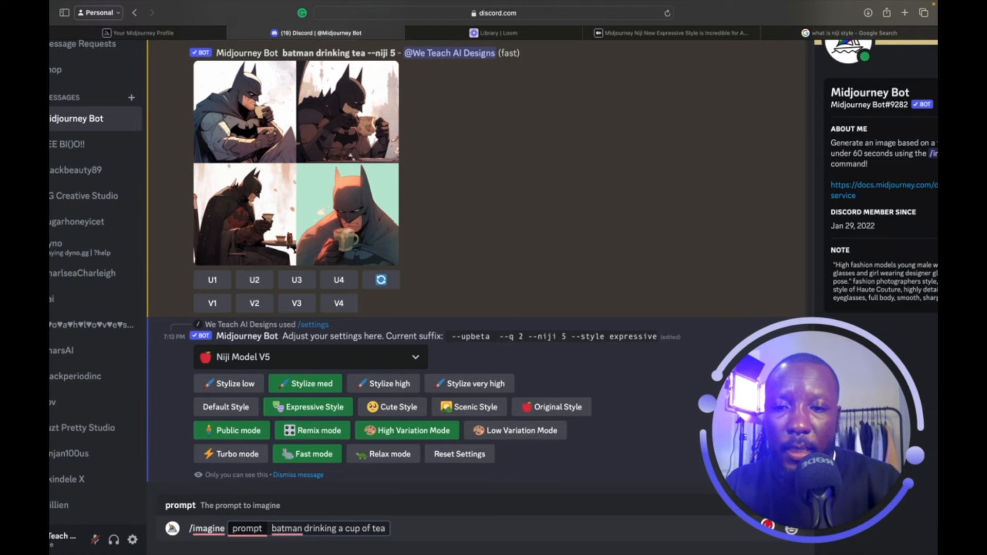
pyautogui.press('Return')
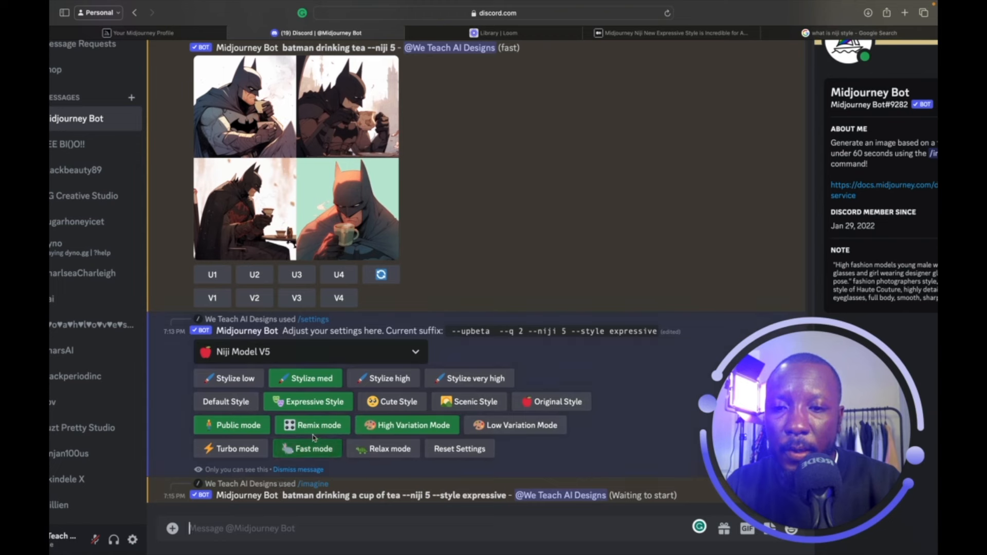
# Select Cute style and resubmit /imagine 'batman drinking a cup of tea' with --style cute.
pyautogui.click(393, 406)
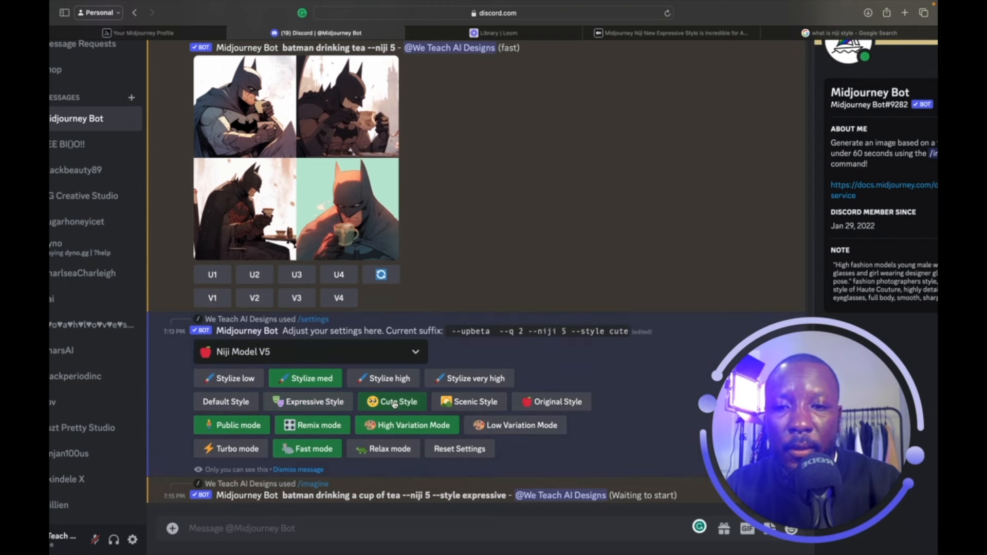
pyautogui.click(358, 530)
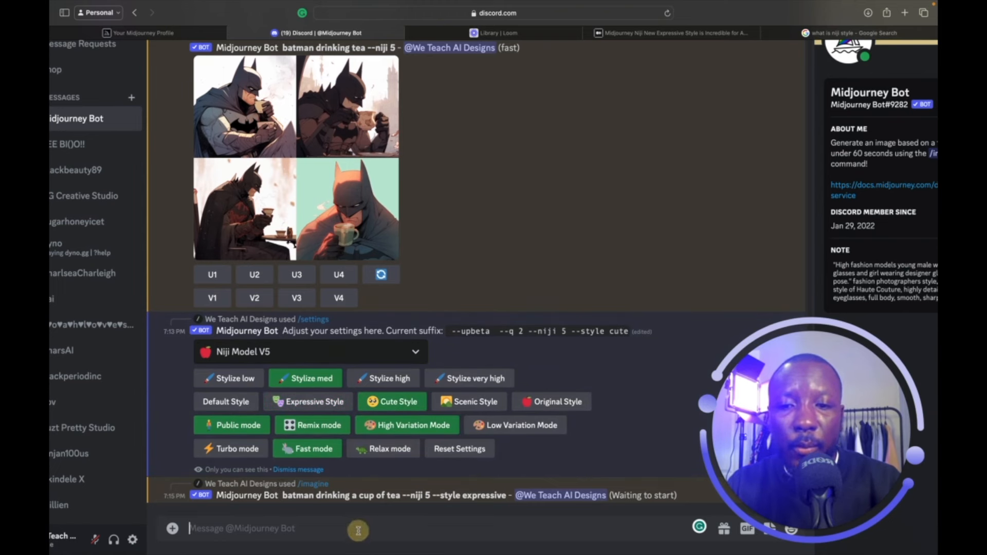
pyautogui.write('/')
pyautogui.press('Return')
pyautogui.write('batman drinking a')
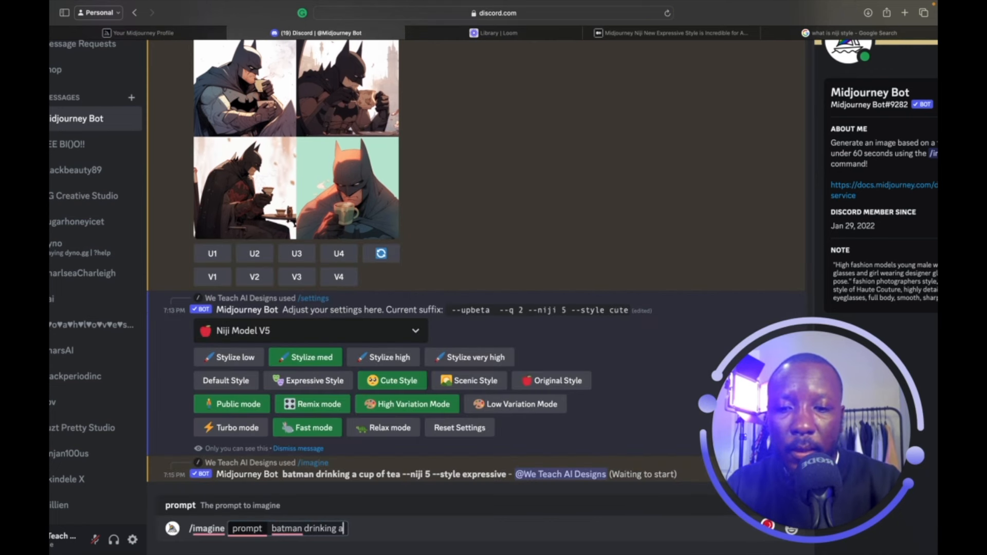
pyautogui.write(' cup of')
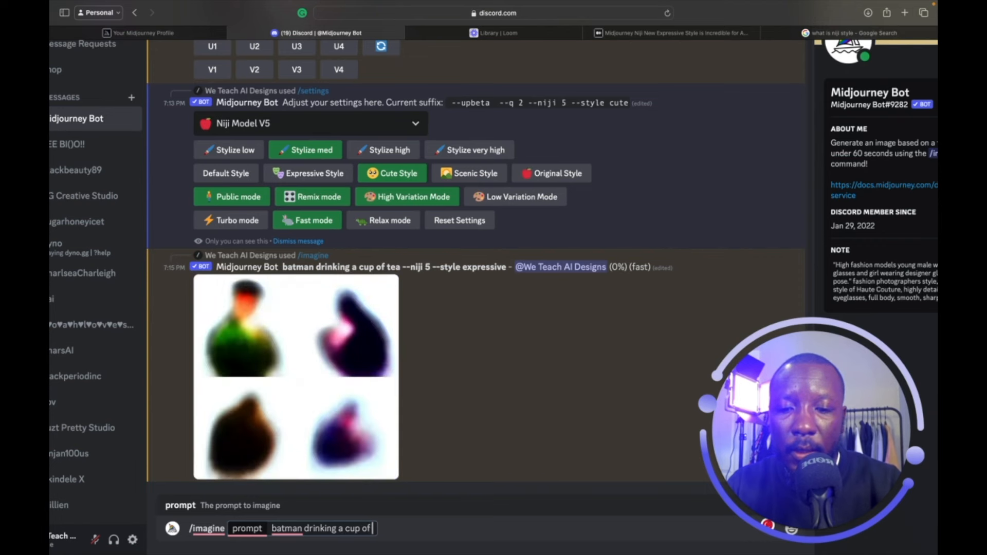
pyautogui.write(' tea')
pyautogui.press('Return')
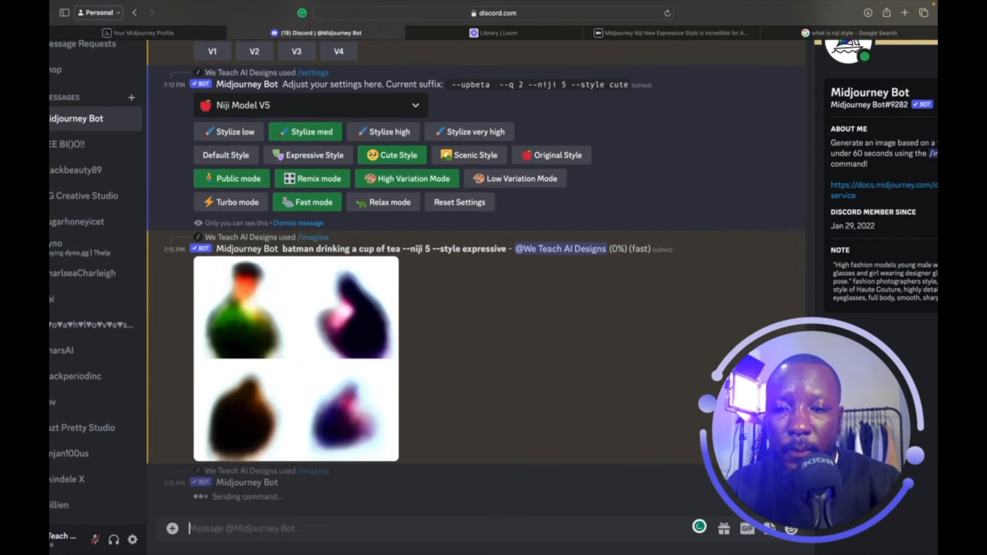
pyautogui.scroll(2, 451, 354)
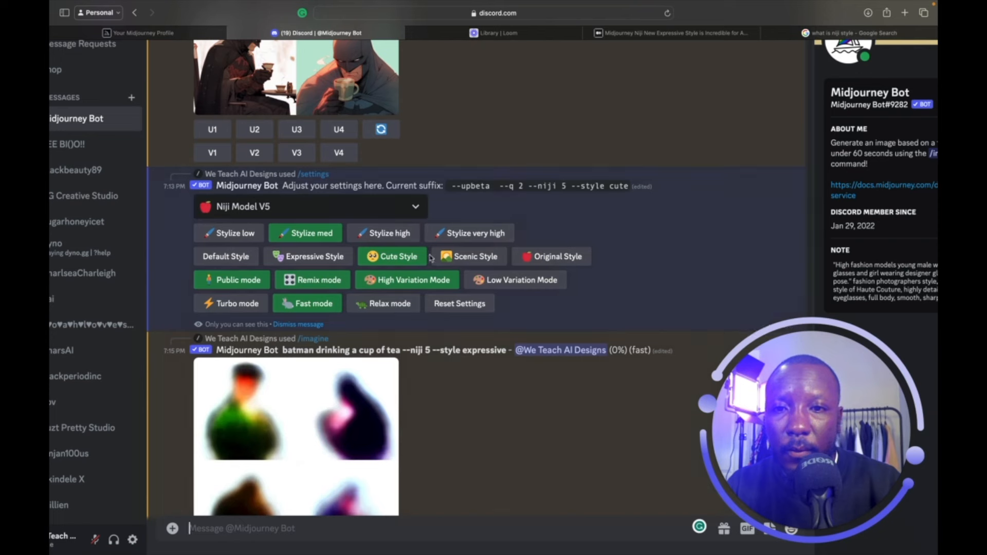
# Select Scenic style and submit /imagine 'batman drinking a cup of tea' with --style scenic.
pyautogui.click(452, 256)
pyautogui.scroll(-3, 428, 351)
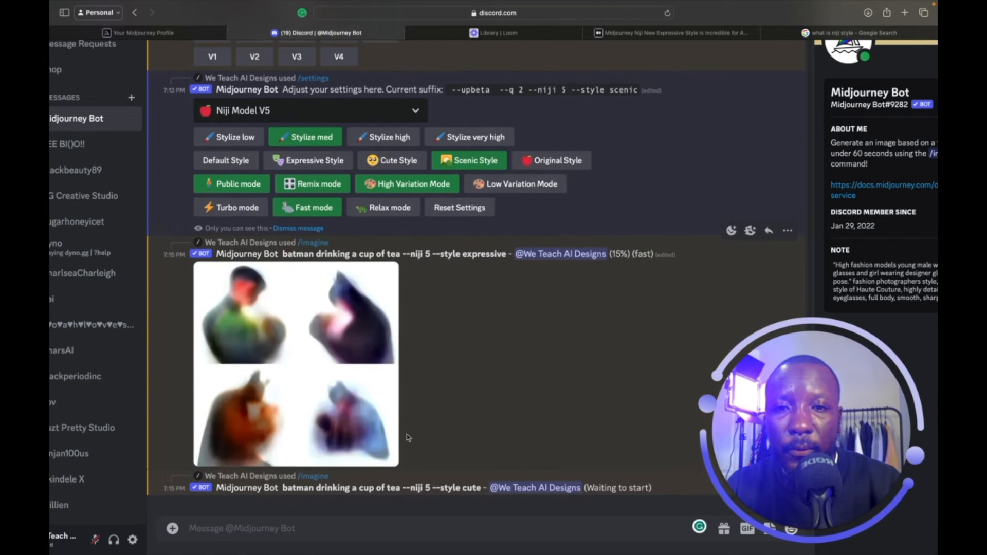
pyautogui.click(386, 527)
pyautogui.write('/')
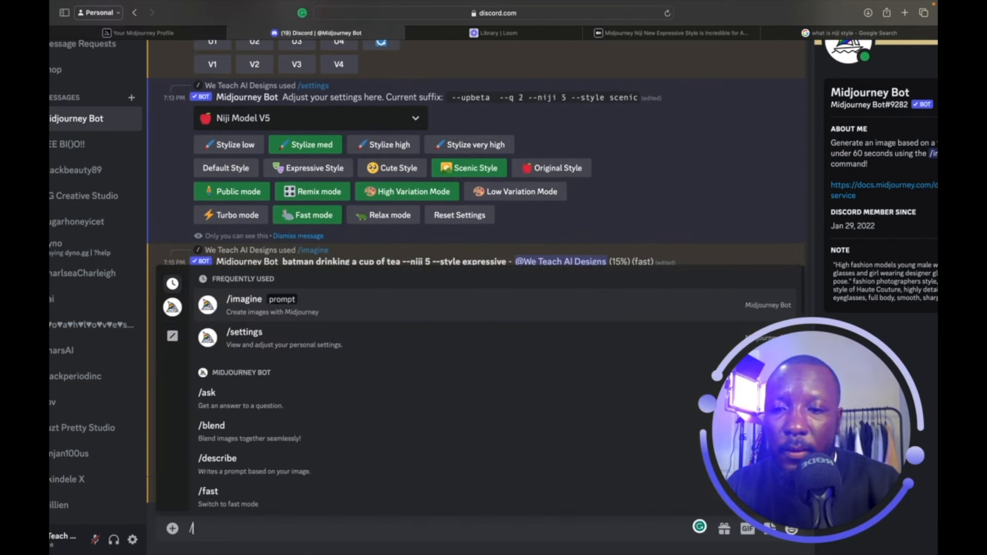
pyautogui.press('Tab')
pyautogui.write('d')
pyautogui.press('BackSpace')
pyautogui.write('batman')
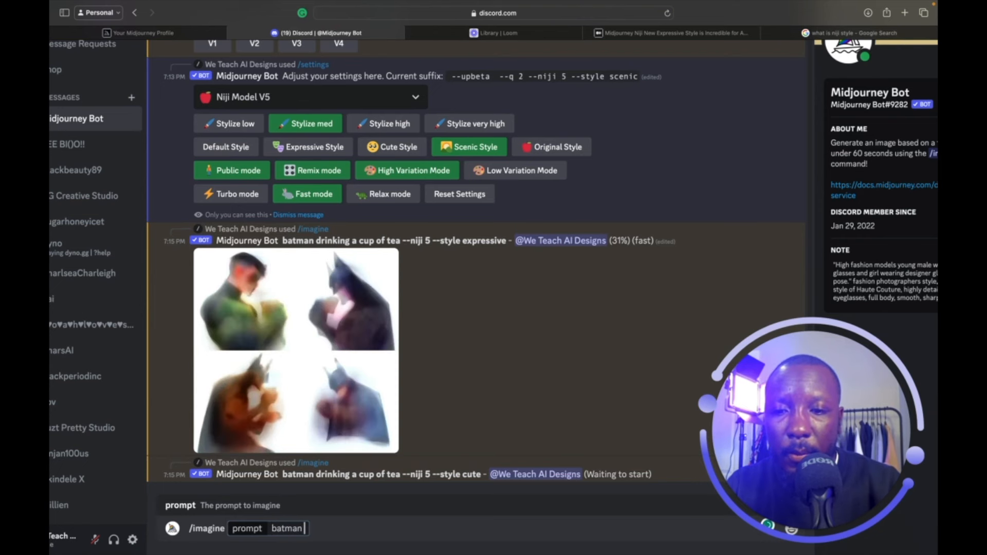
pyautogui.write(' drink')
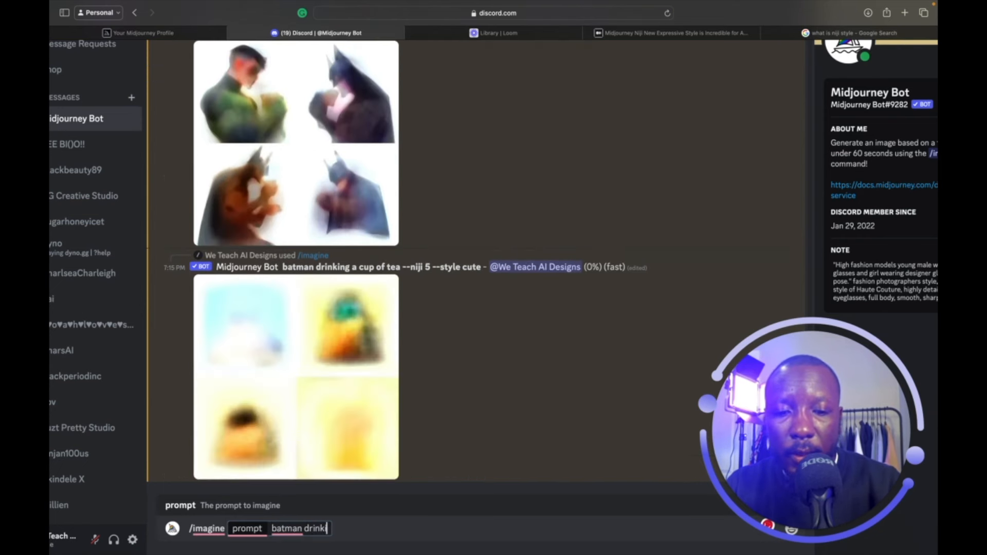
pyautogui.write('ing a cup of tea')
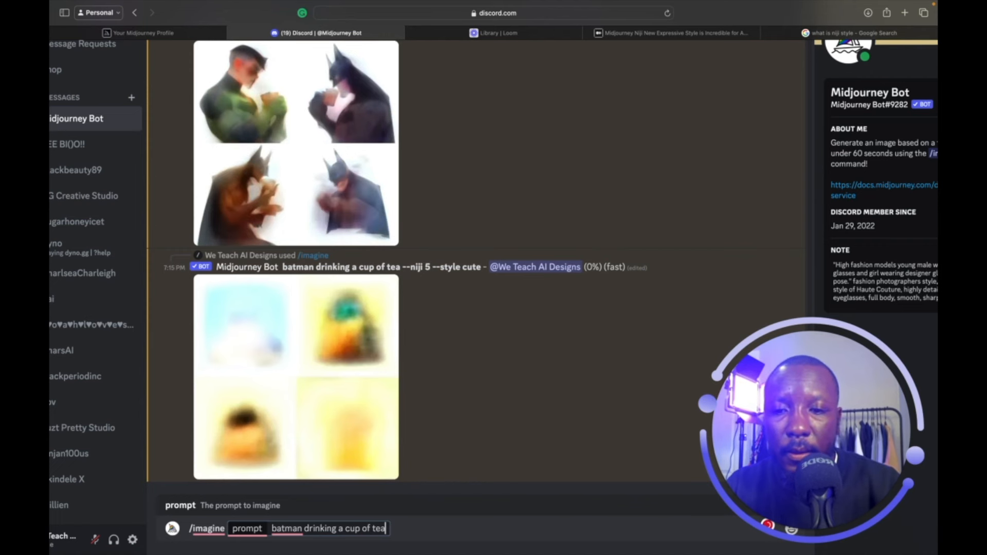
pyautogui.press('Return')
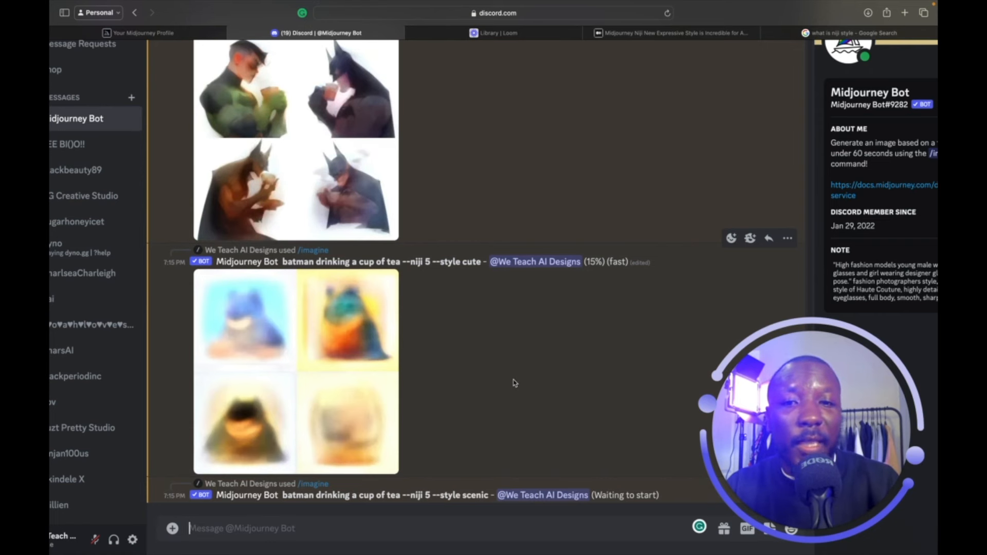
pyautogui.scroll(3, 515, 383)
pyautogui.scroll(5, 514, 383)
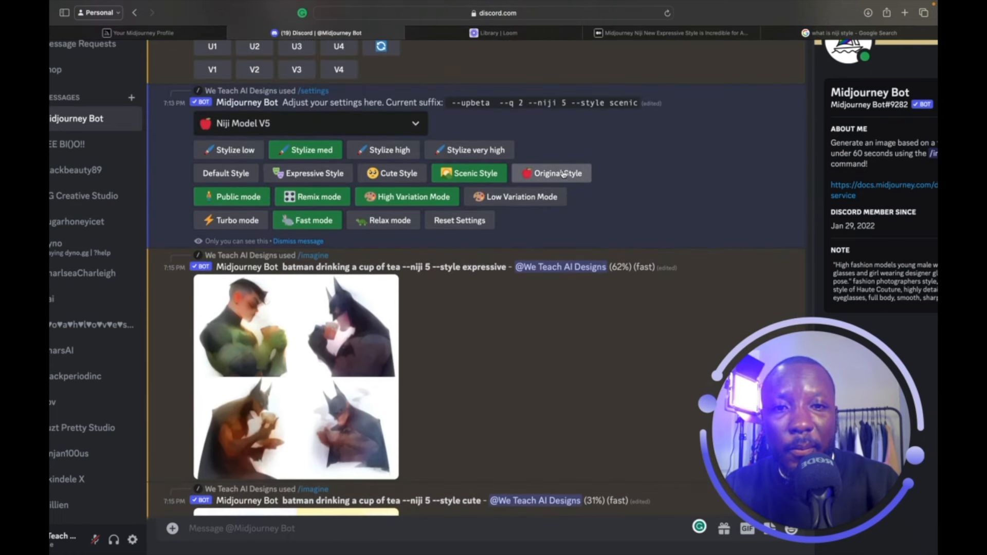
# Set the Niji style to Original in the /settings panel.
pyautogui.click(563, 173)
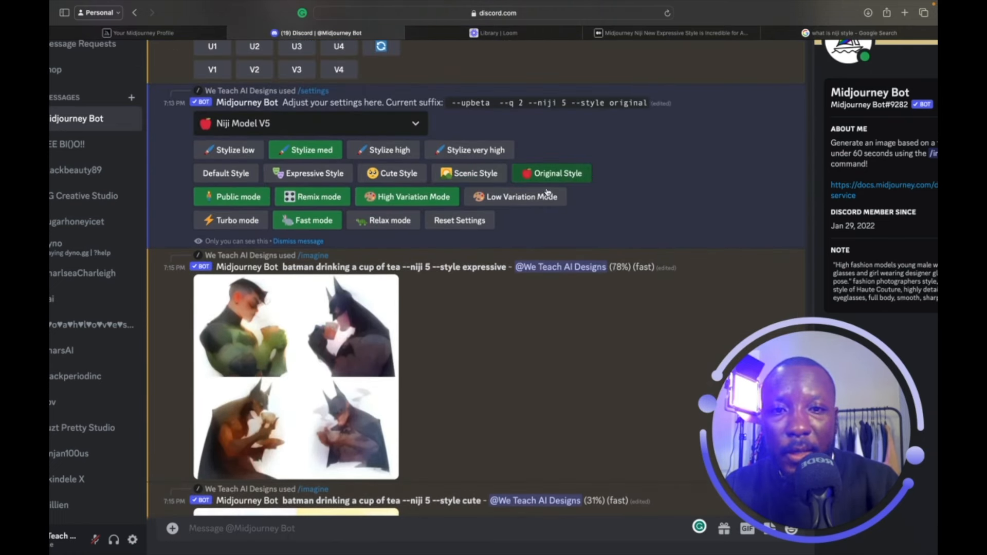
pyautogui.scroll(-2, 465, 433)
pyautogui.scroll(-6, 465, 433)
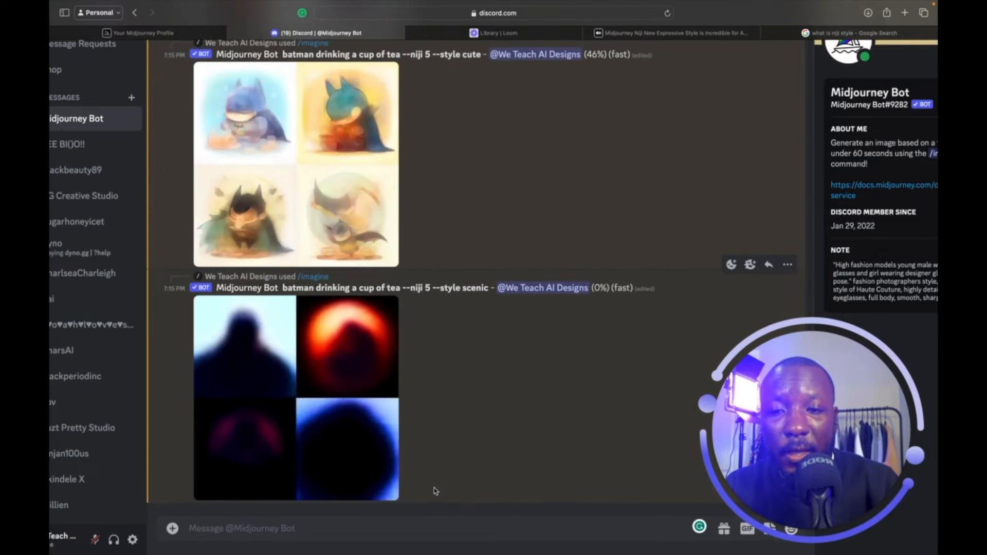
# Submit /imagine 'batman drinking a cup of tea' with --style original.
pyautogui.click(414, 527)
pyautogui.write('/')
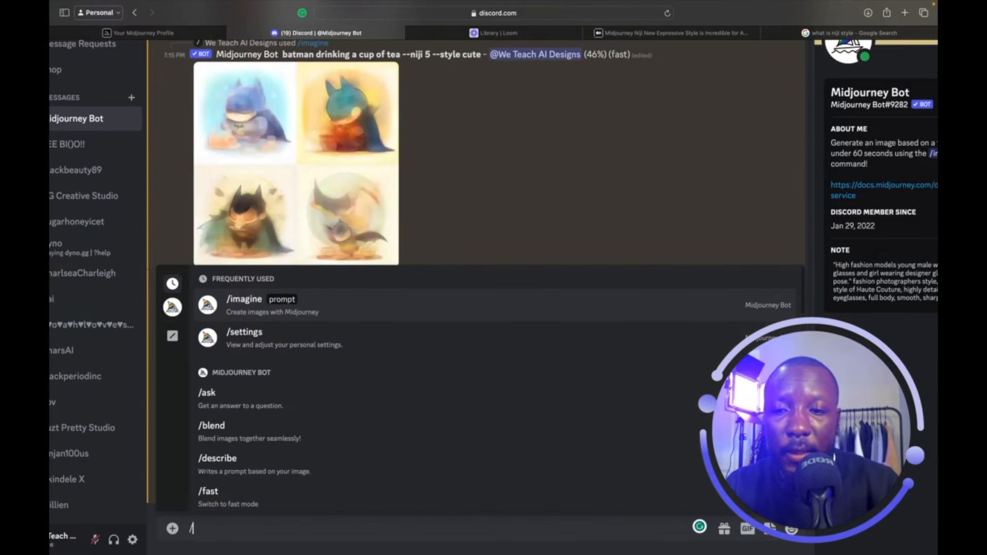
pyautogui.press('Return')
pyautogui.write('batm')
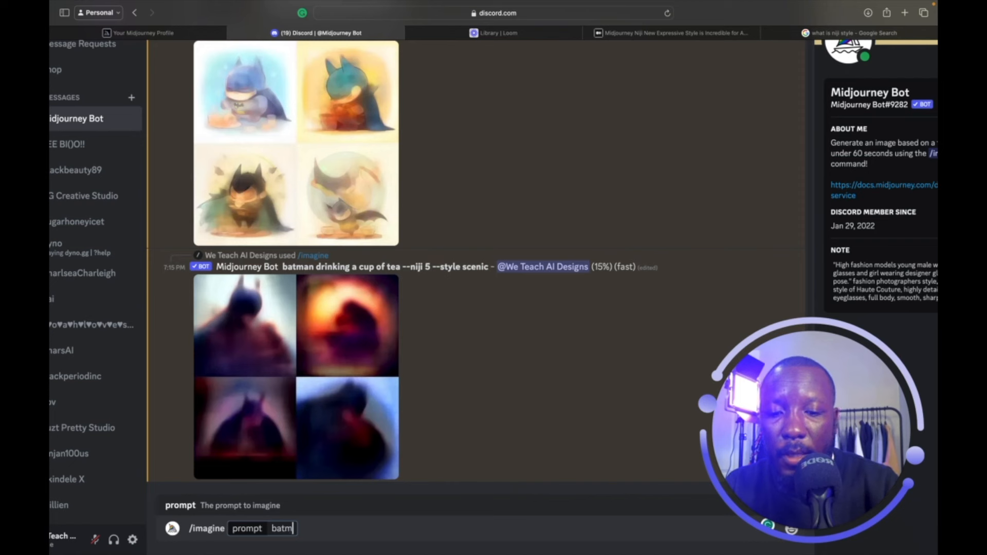
pyautogui.write('an drink')
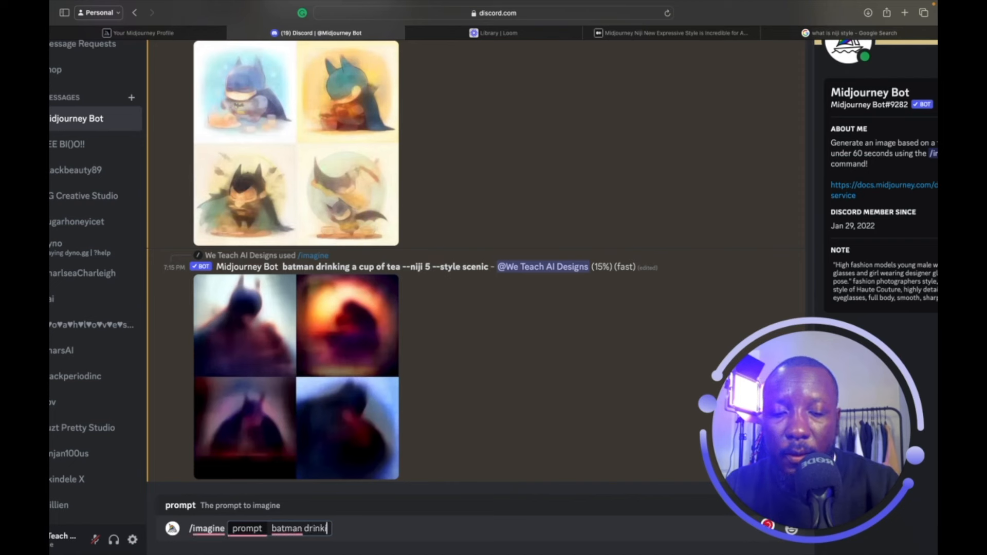
pyautogui.write('ing a cup of')
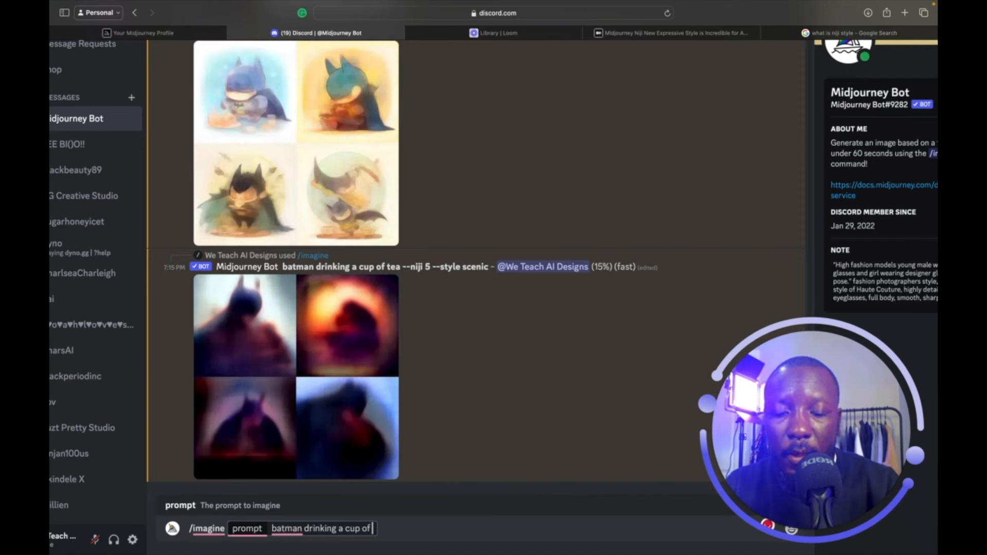
pyautogui.write(' tea')
pyautogui.press('Return')
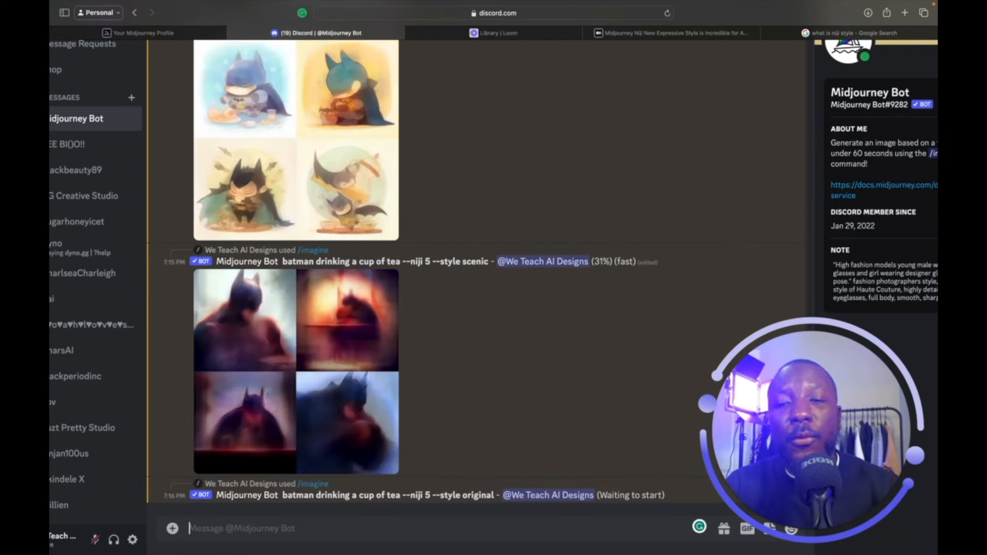
pyautogui.scroll(10, 307, 271)
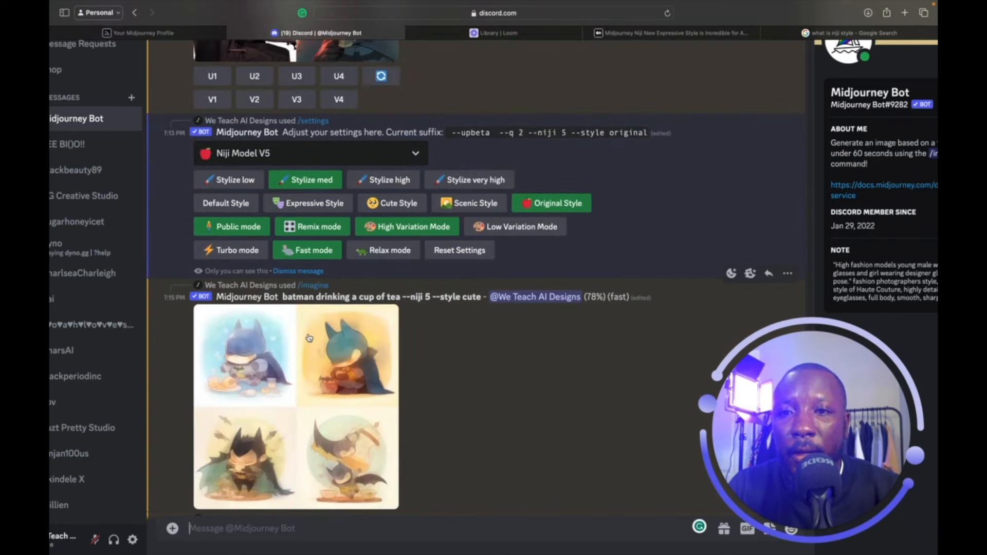
pyautogui.scroll(3, 308, 339)
pyautogui.scroll(1, 307, 341)
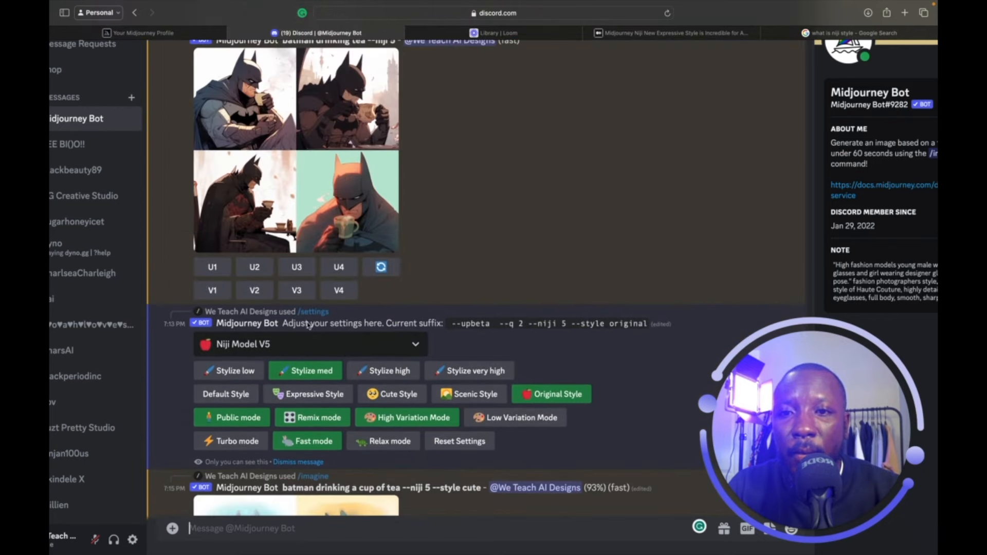
pyautogui.click(339, 201)
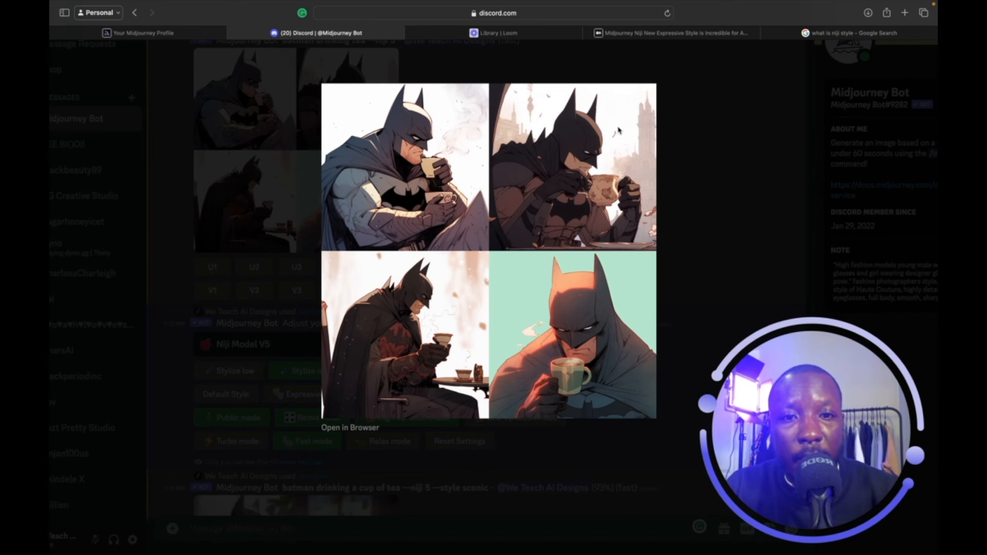
pyautogui.click(690, 123)
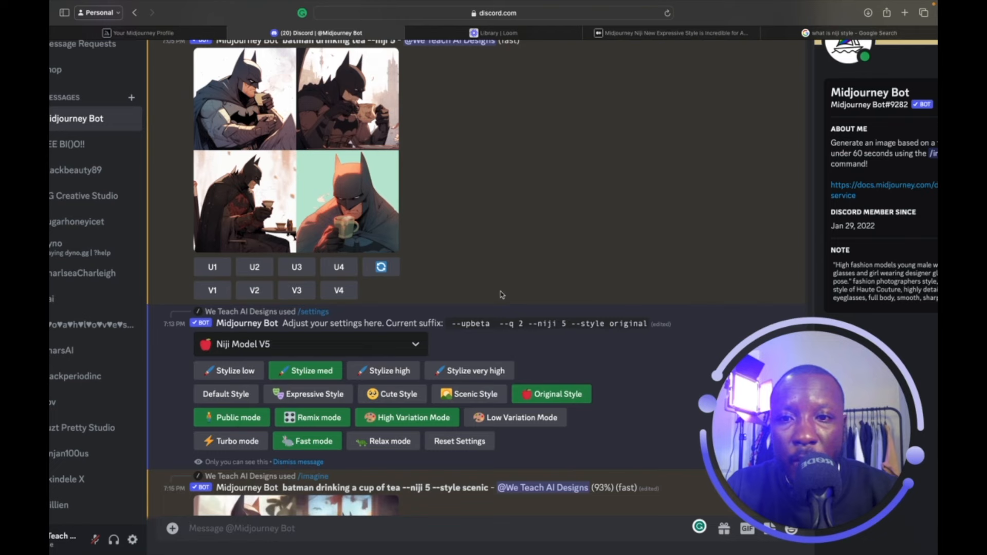
pyautogui.scroll(-1, 500, 293)
pyautogui.scroll(-4, 308, 360)
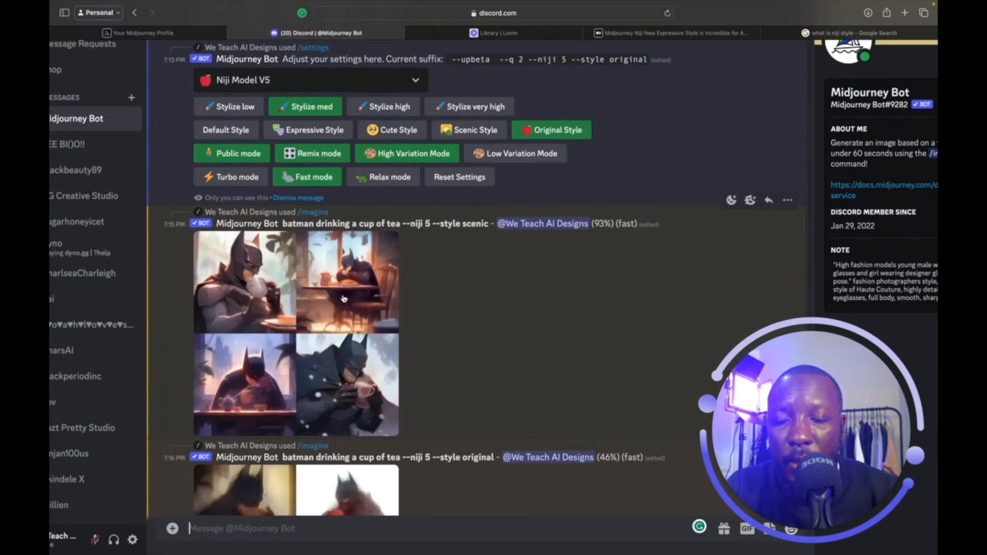
pyautogui.click(339, 334)
pyautogui.click(681, 215)
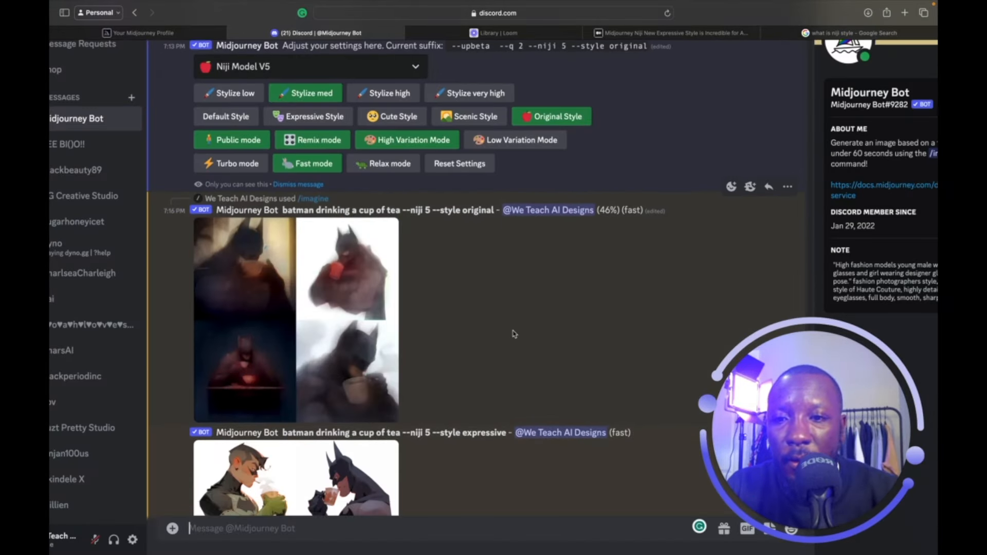
pyautogui.scroll(-7, 514, 334)
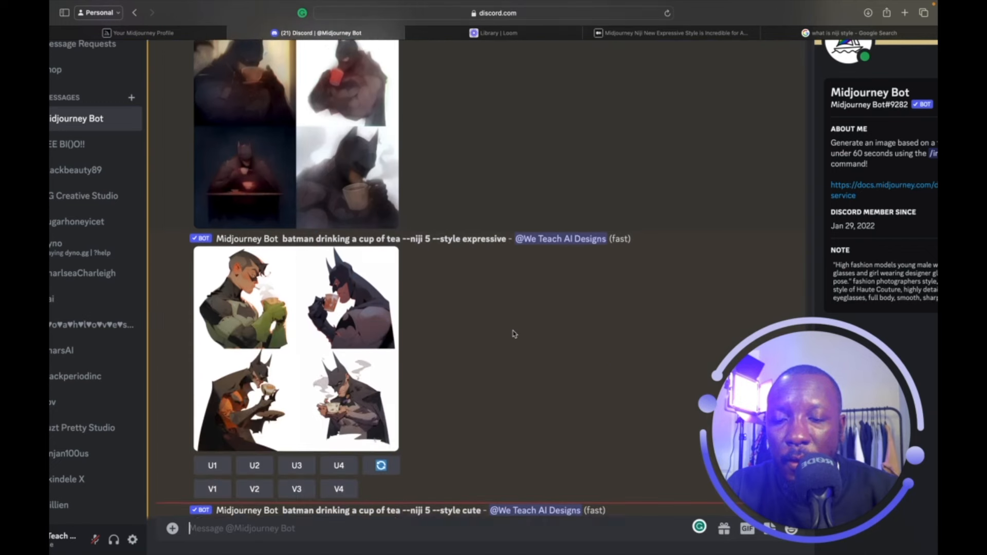
pyautogui.scroll(-6, 514, 334)
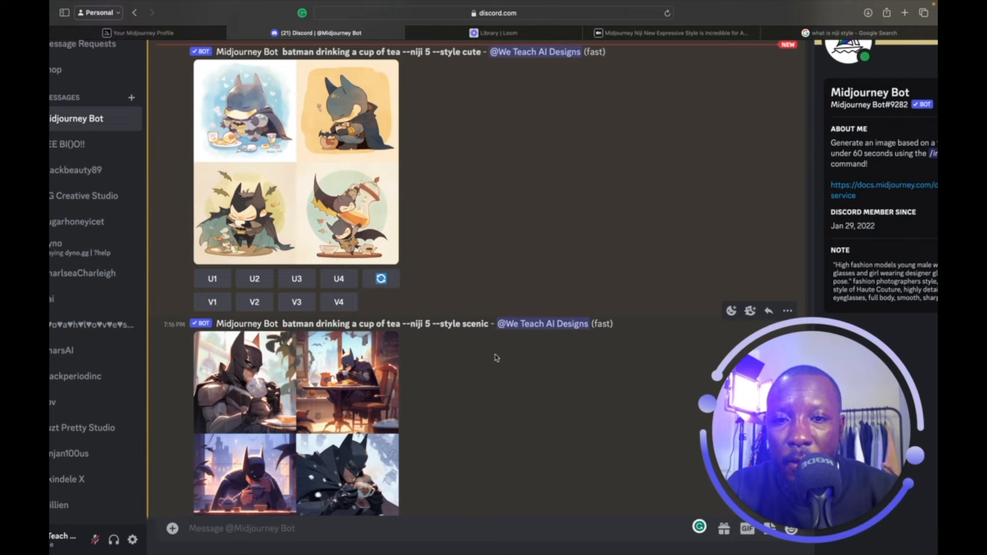
pyautogui.scroll(10, 496, 358)
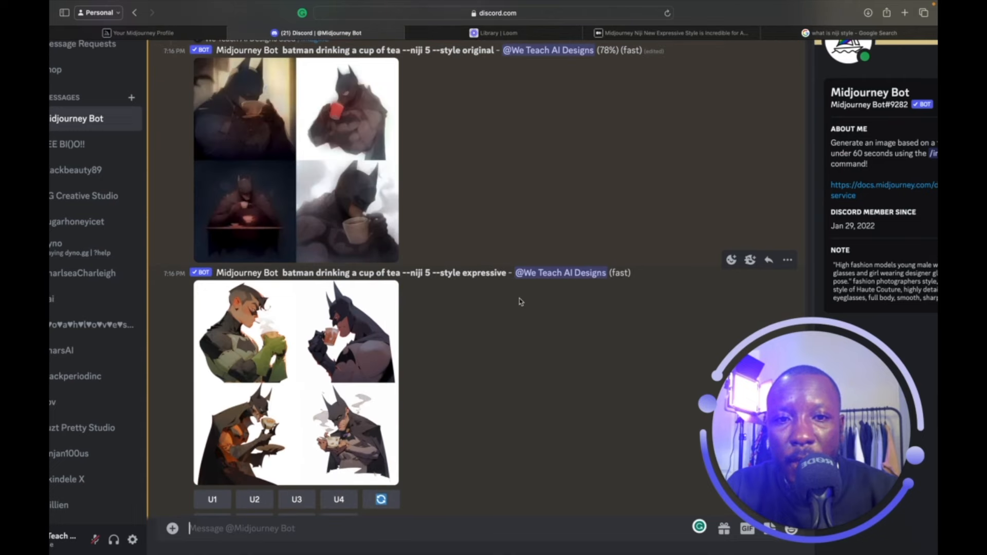
pyautogui.scroll(-1, 498, 299)
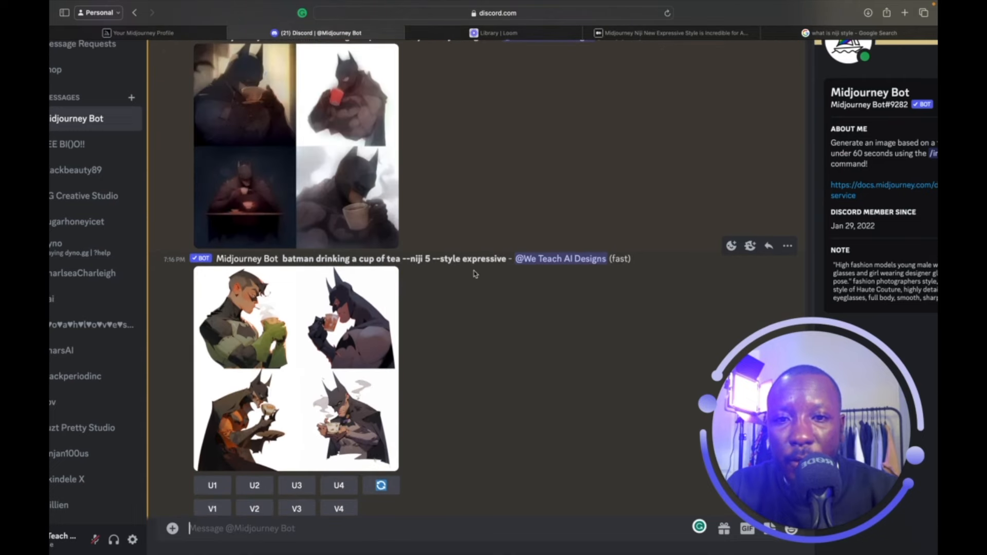
pyautogui.scroll(-1, 418, 337)
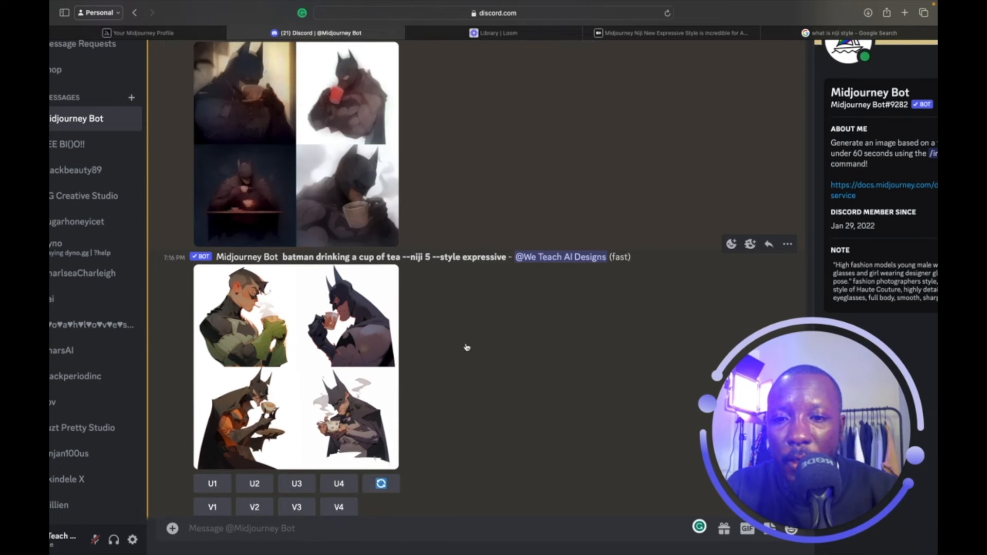
pyautogui.click(390, 370)
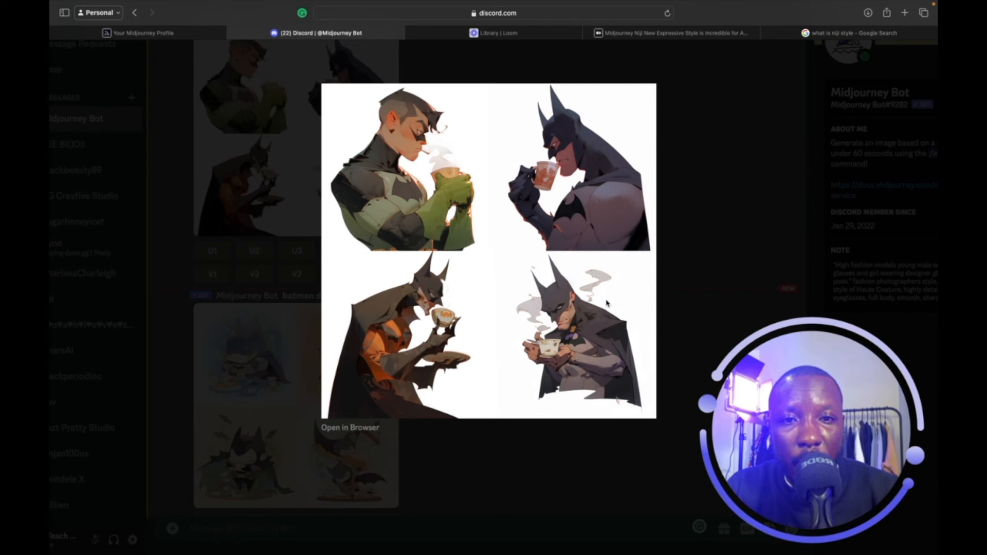
pyautogui.click(678, 135)
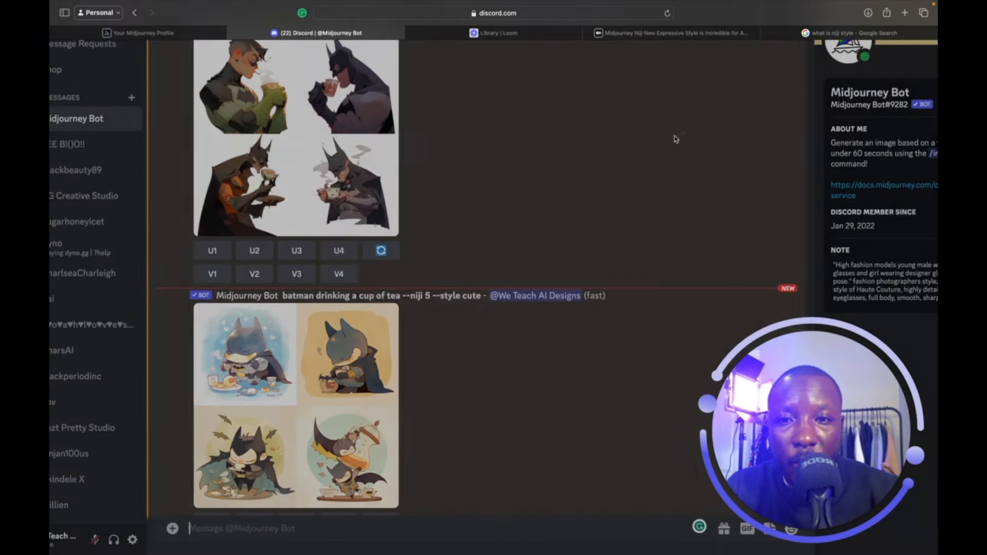
# Enlarge the expressive-style Batman grid again, then close it.
pyautogui.scroll(3, 530, 320)
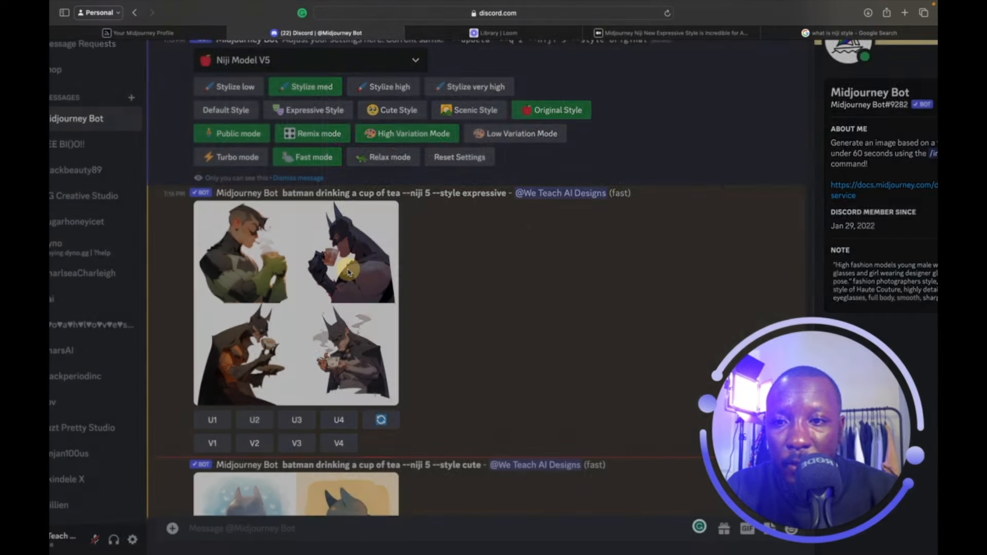
pyautogui.click(349, 273)
pyautogui.click(717, 148)
# Enlarge the cute-style Batman tea grid twice to inspect it, closing it each time.
pyautogui.scroll(-5, 457, 260)
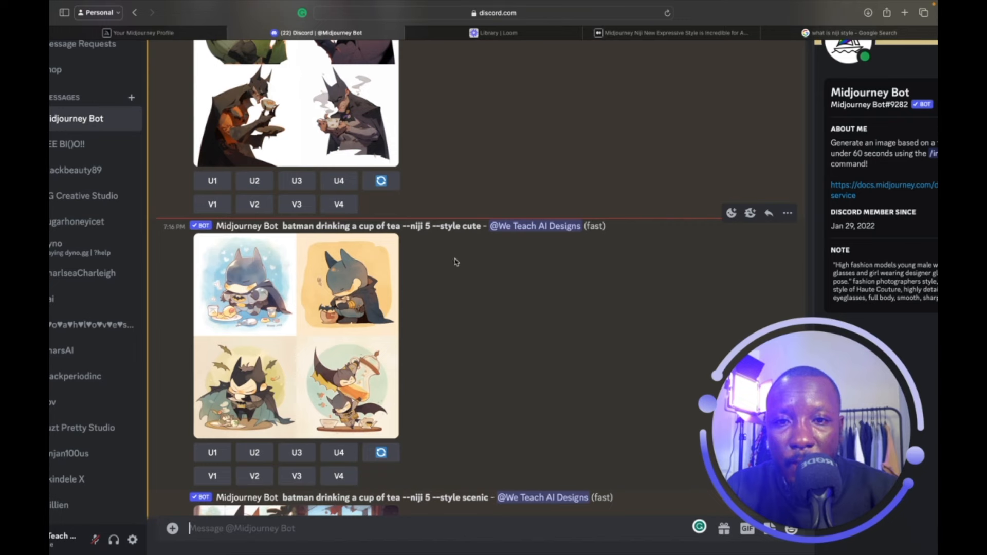
pyautogui.scroll(10, 466, 275)
pyautogui.scroll(1, 468, 281)
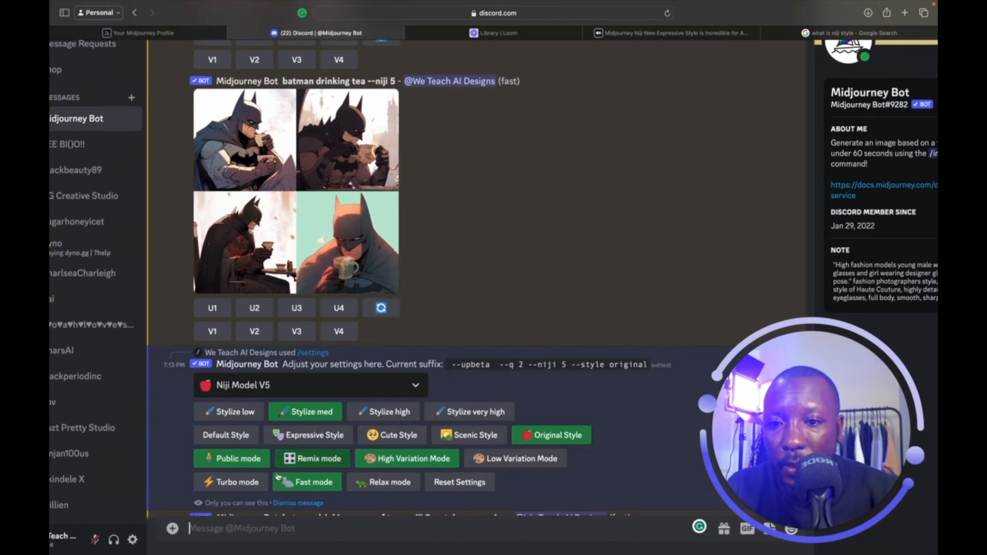
pyautogui.scroll(-6, 390, 441)
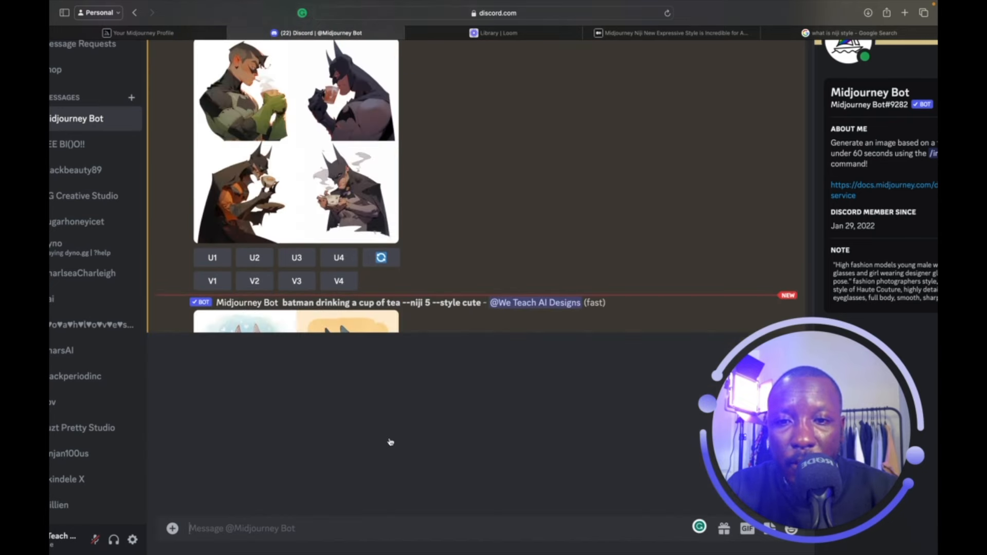
pyautogui.scroll(-1, 390, 440)
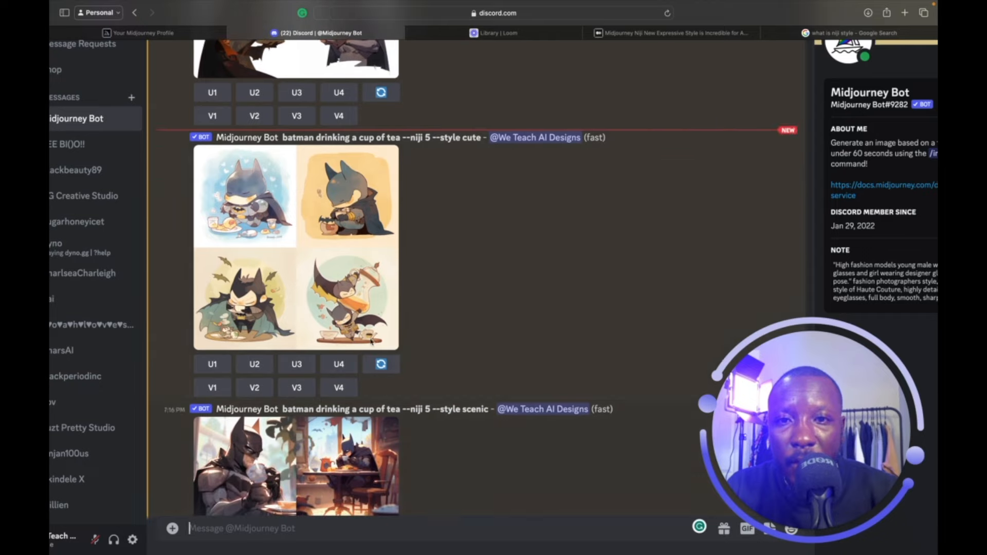
pyautogui.click(356, 266)
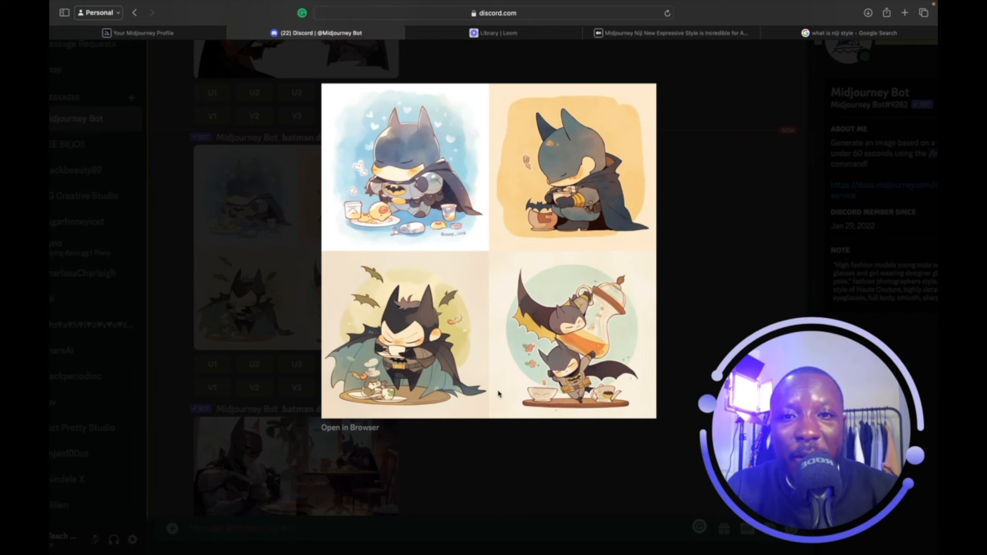
pyautogui.click(695, 210)
pyautogui.scroll(-3, 479, 409)
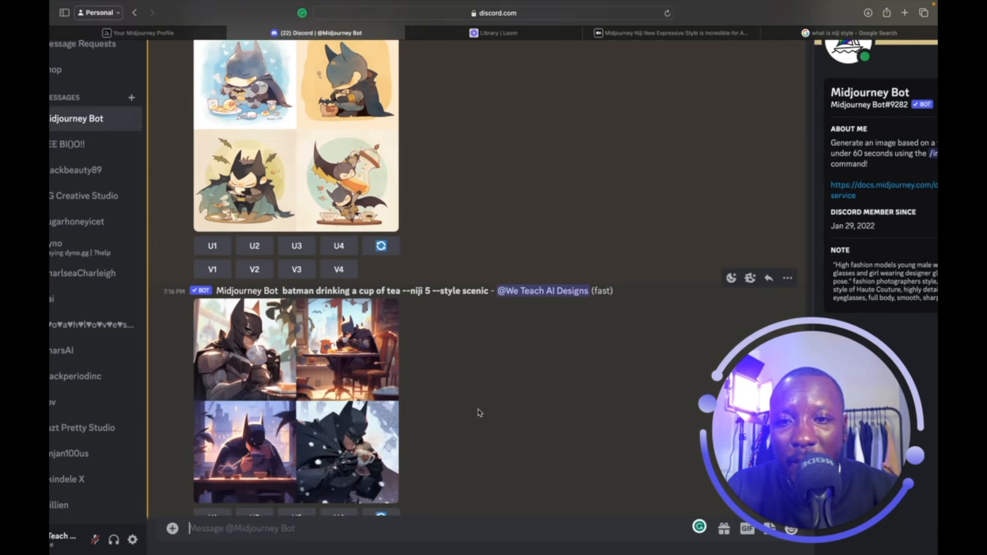
pyautogui.scroll(3, 479, 412)
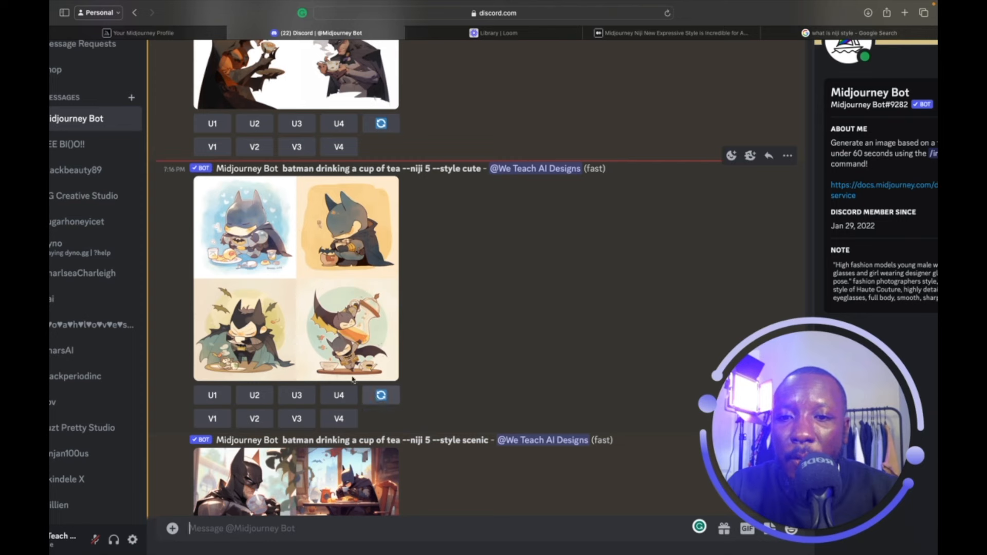
pyautogui.click(337, 255)
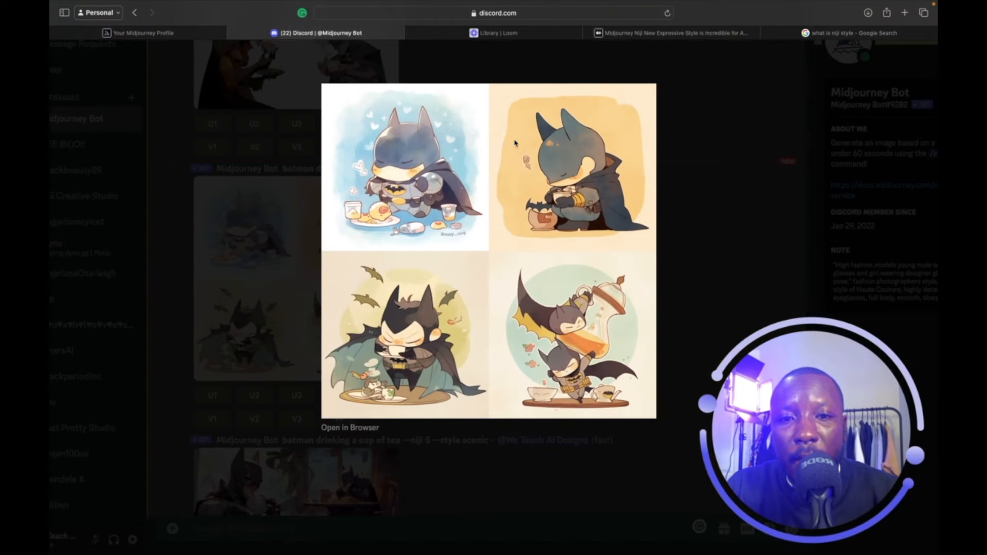
pyautogui.click(686, 181)
# Scroll down to the scenic-style Batman grid and enlarge it.
pyautogui.scroll(-3, 397, 412)
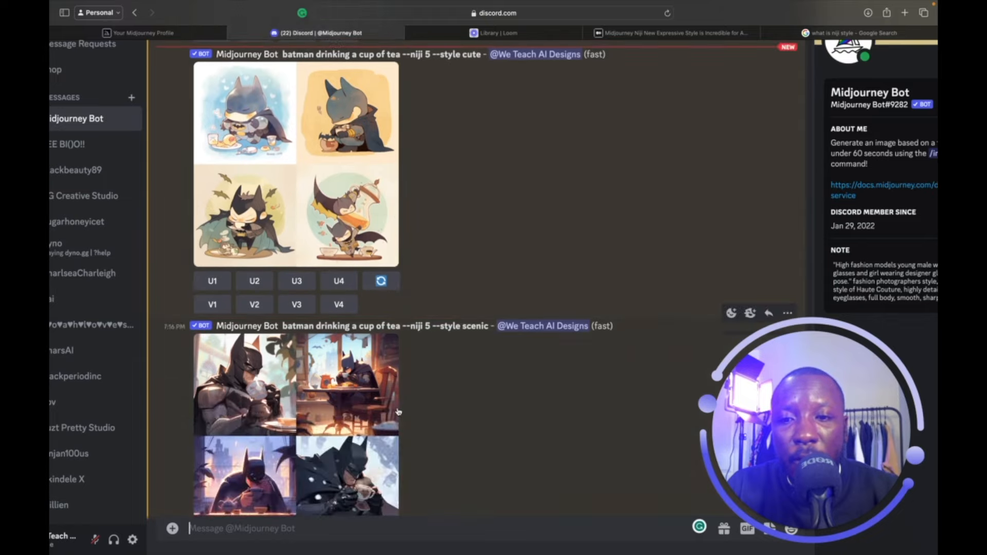
pyautogui.scroll(10, 398, 411)
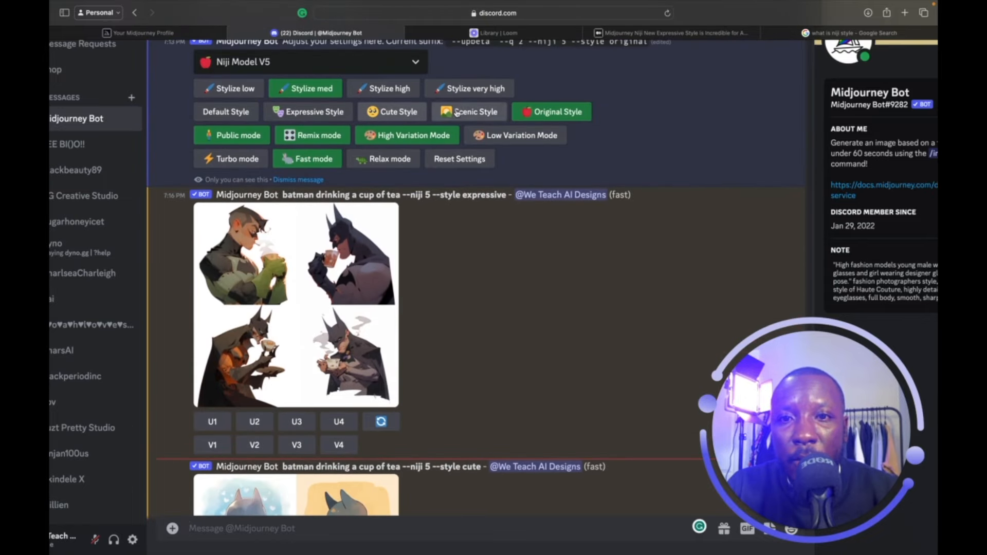
pyautogui.scroll(-10, 495, 303)
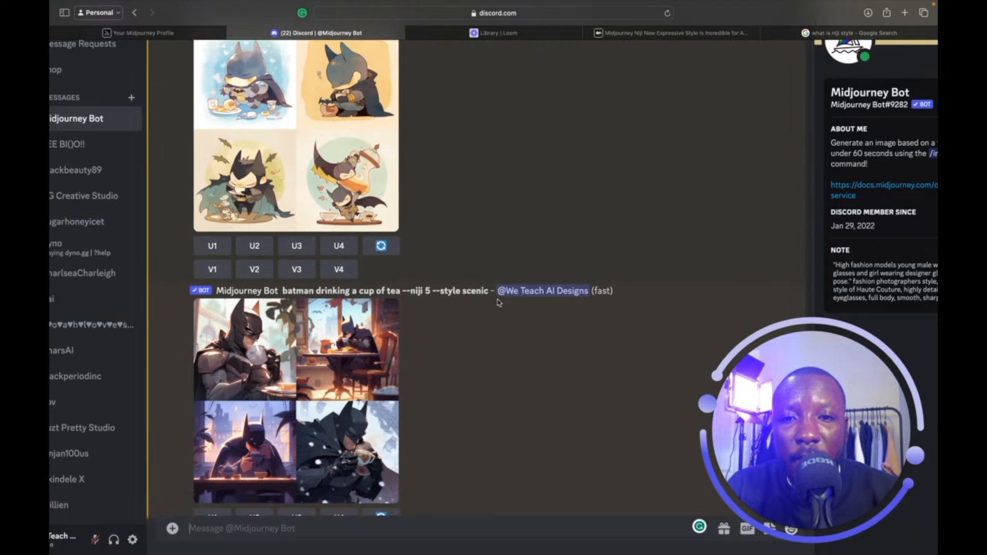
pyautogui.scroll(-2, 498, 302)
pyautogui.click(327, 281)
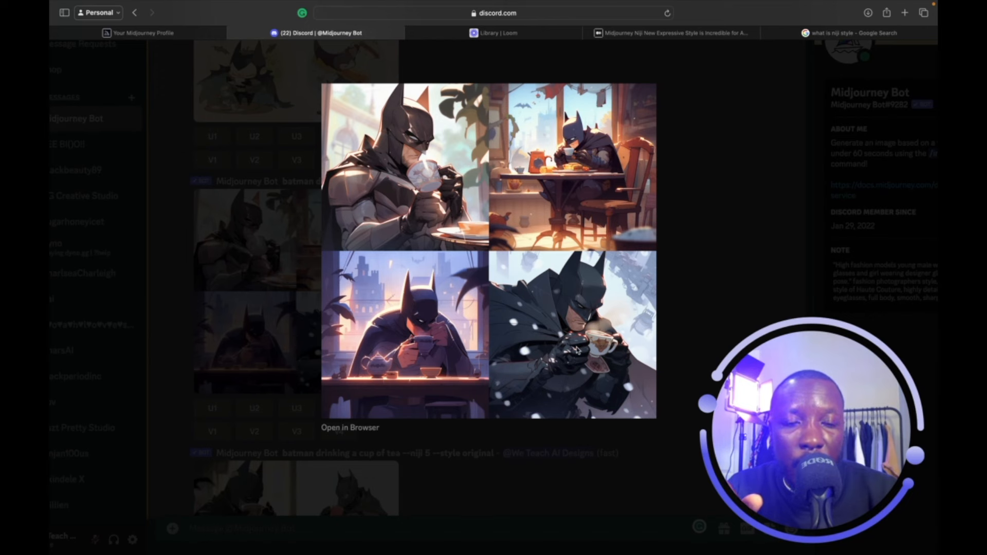
# Close the scenic grid and scroll to the original-style Batman results.
pyautogui.click(716, 200)
pyautogui.scroll(-3, 582, 385)
pyautogui.scroll(2, 450, 212)
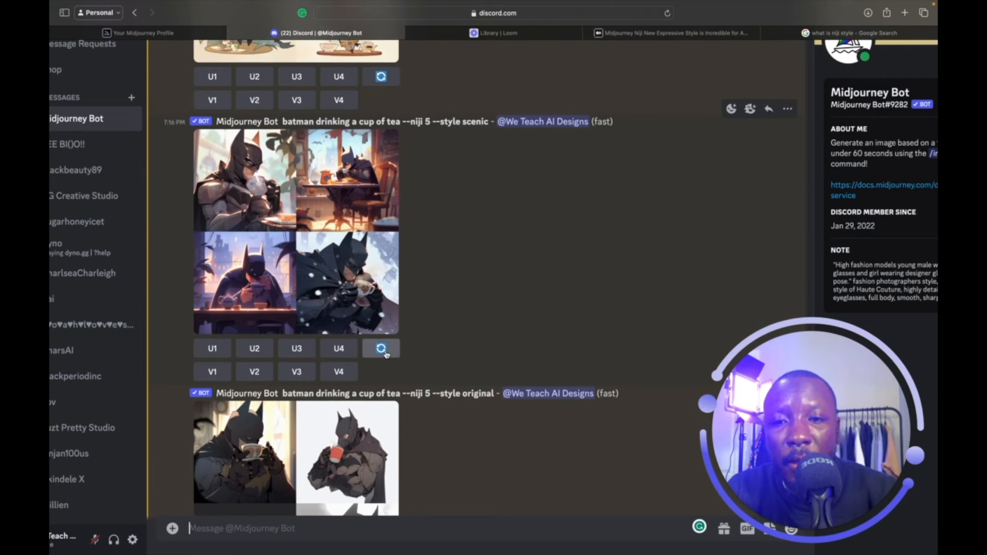
pyautogui.scroll(5, 385, 354)
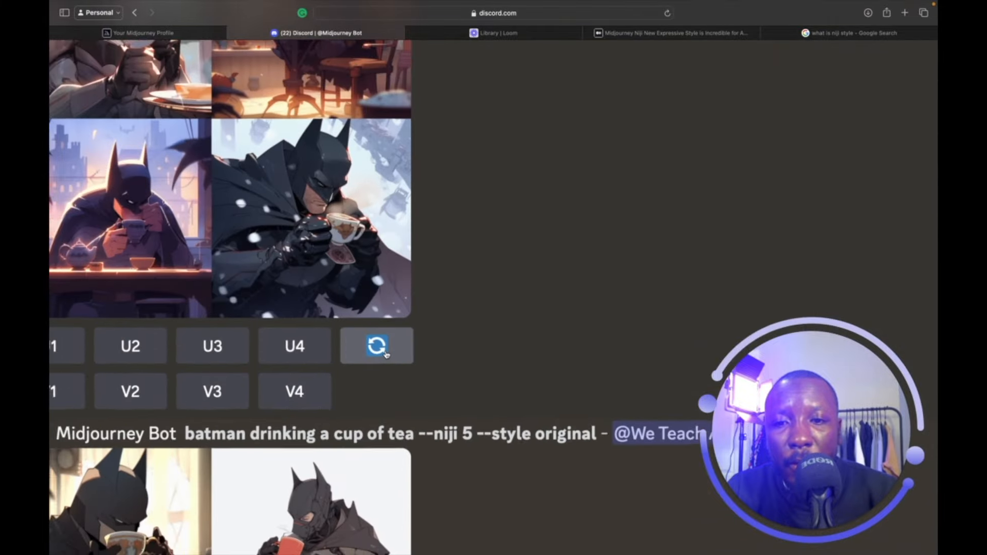
pyautogui.scroll(-6, 385, 354)
pyautogui.scroll(5, 386, 354)
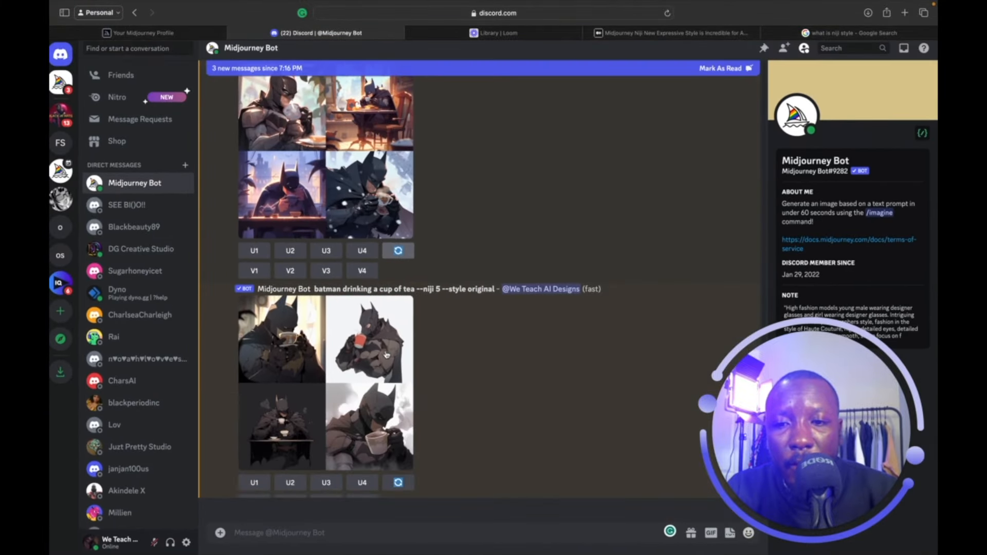
pyautogui.scroll(10, 386, 354)
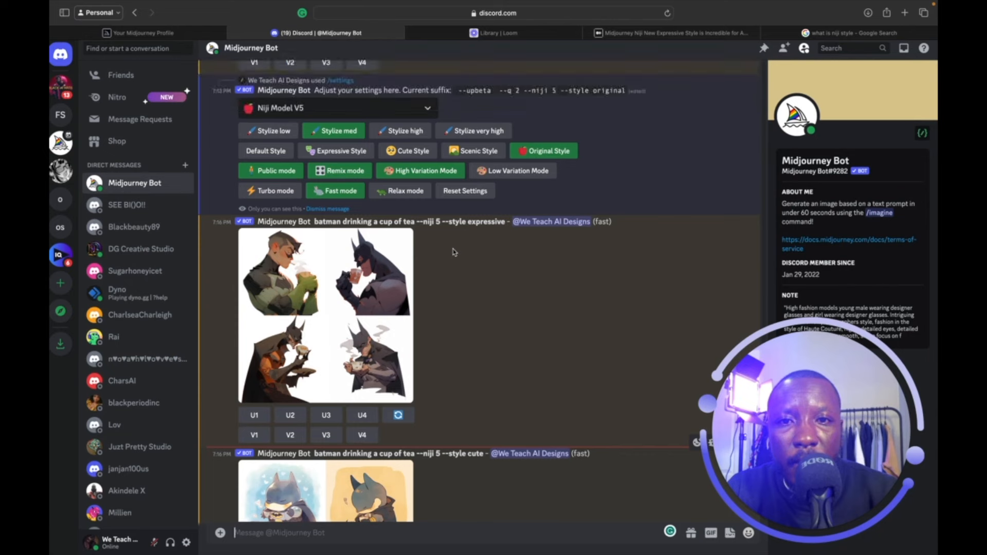
pyautogui.scroll(-12, 540, 162)
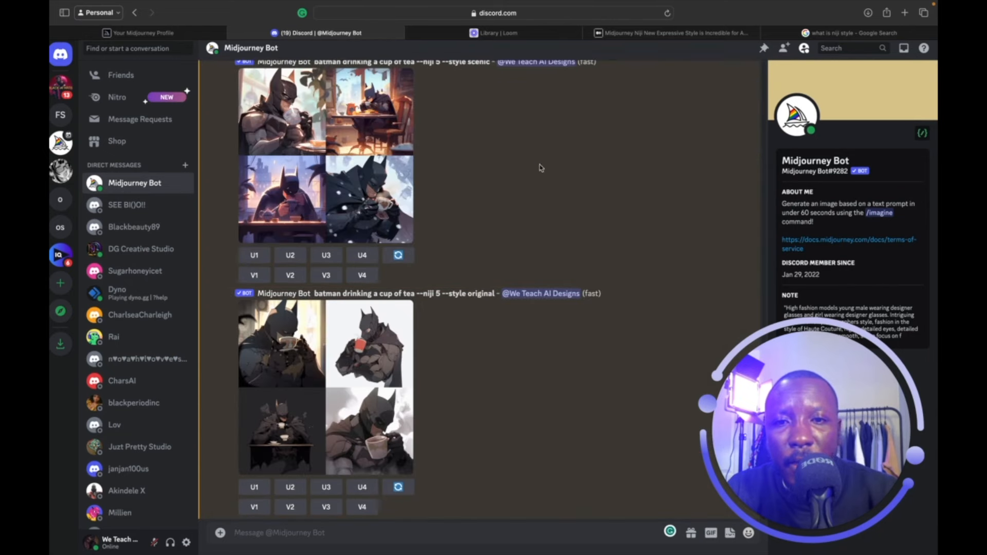
pyautogui.scroll(-1, 477, 294)
# Enlarge the --style original Batman grid, close it, and scroll back up toward the settings.
pyautogui.click(378, 372)
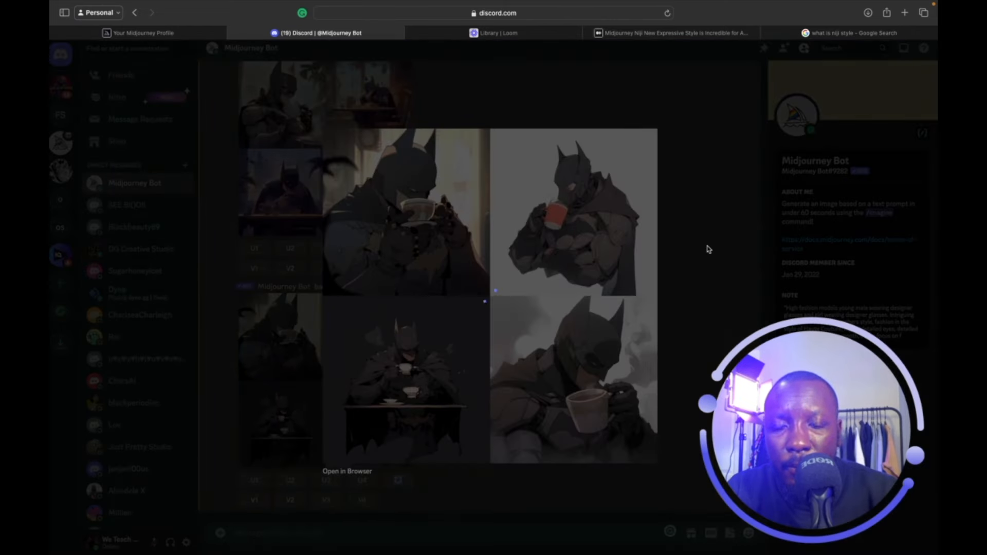
pyautogui.scroll(-1, 603, 400)
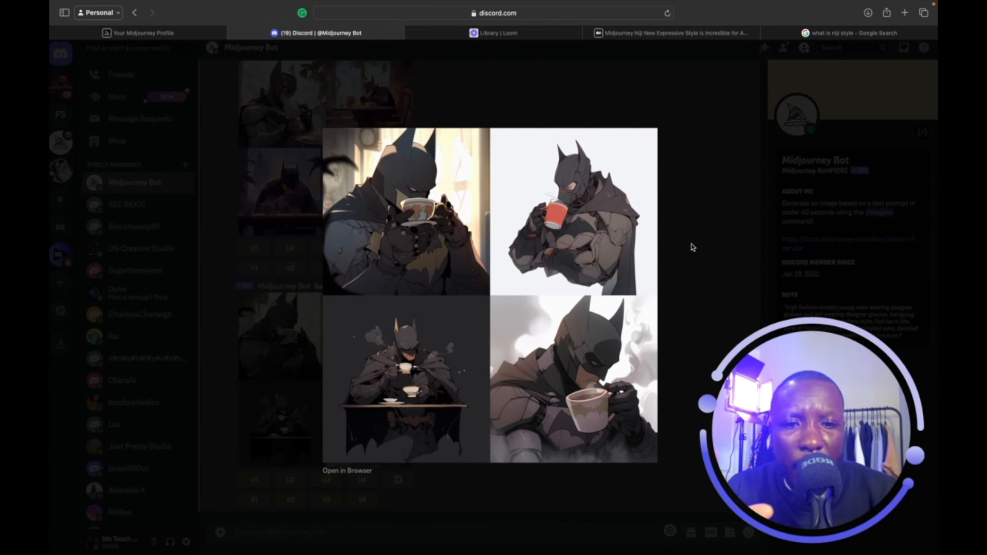
pyautogui.click(706, 218)
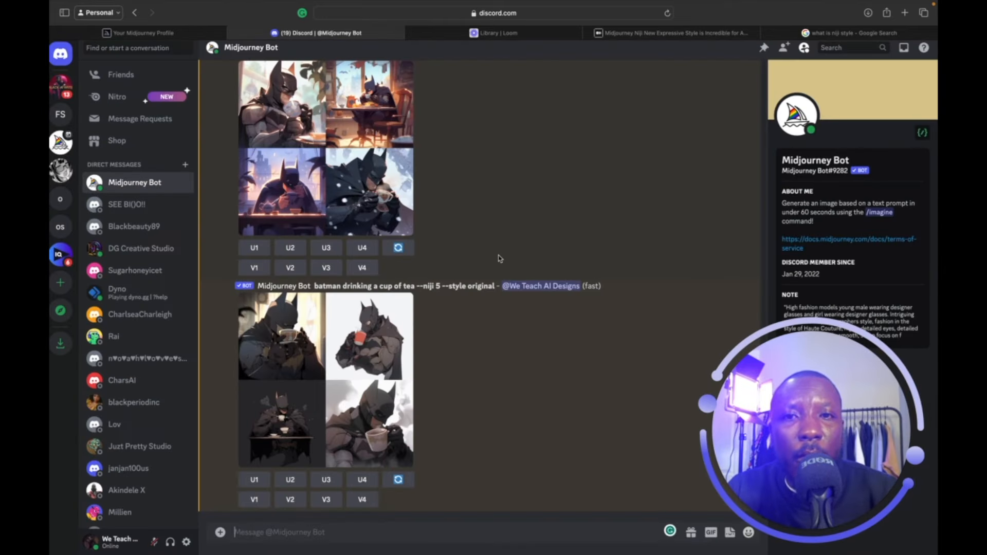
pyautogui.scroll(15, 499, 258)
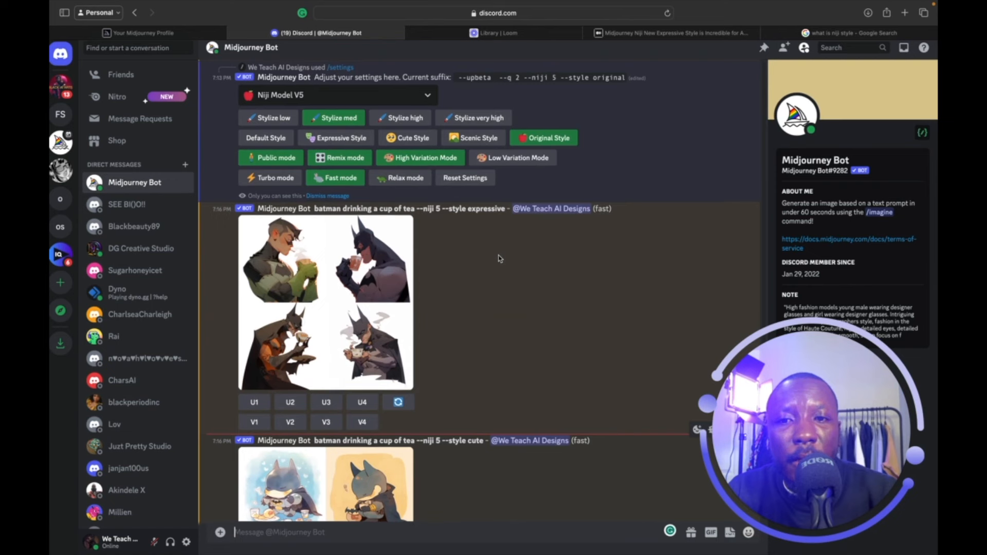
# Scroll up in Discord, then move to the midjourney.com profile gallery listing 2,842 jobs.
pyautogui.scroll(3, 498, 258)
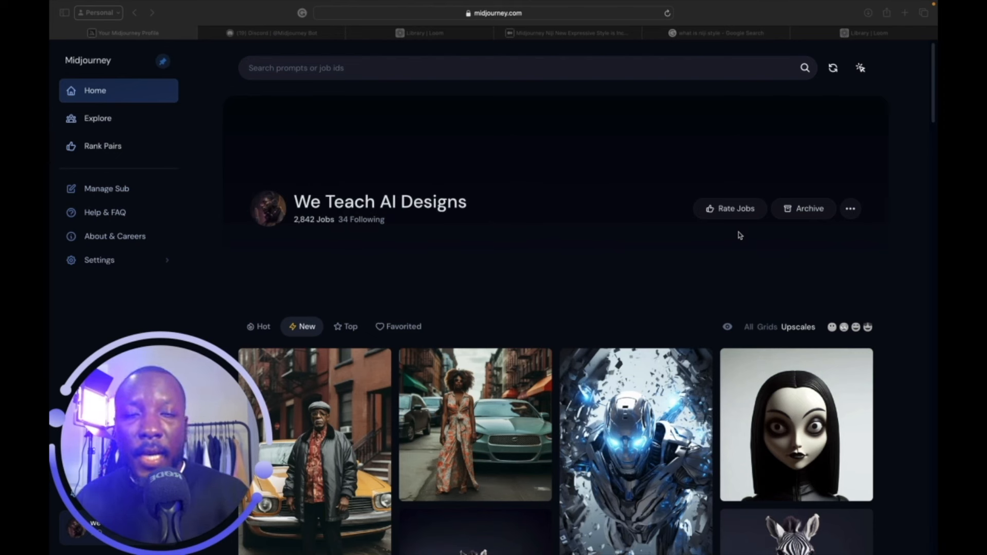
# Scroll down the web gallery to the older patterned-dress portraits and crowned African men.
pyautogui.scroll(-10, 833, 376)
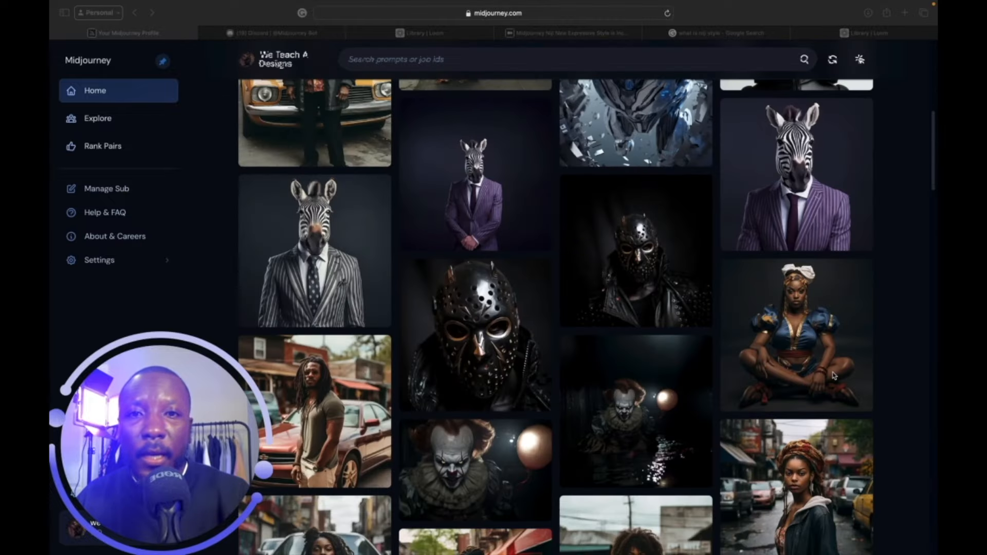
pyautogui.scroll(-15, 834, 376)
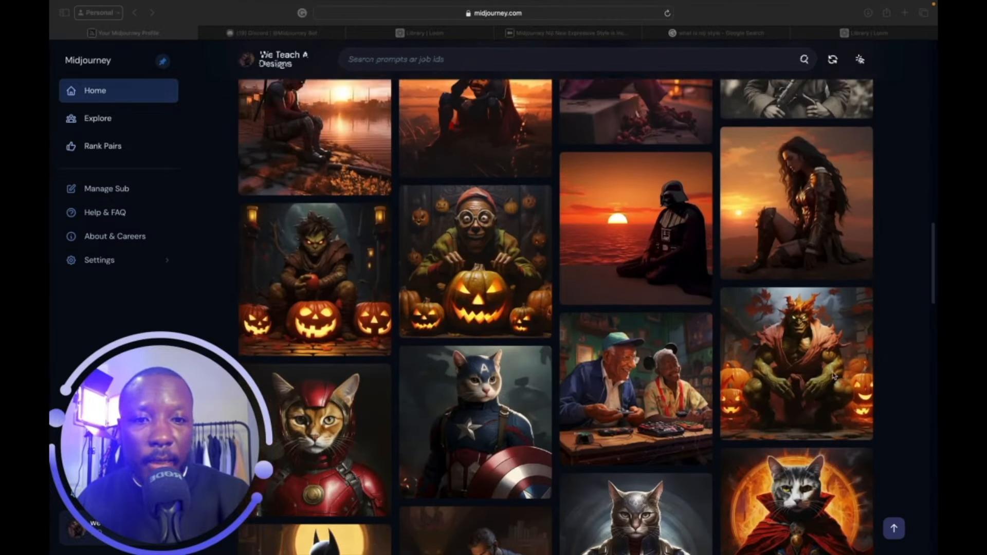
pyautogui.scroll(-8, 833, 376)
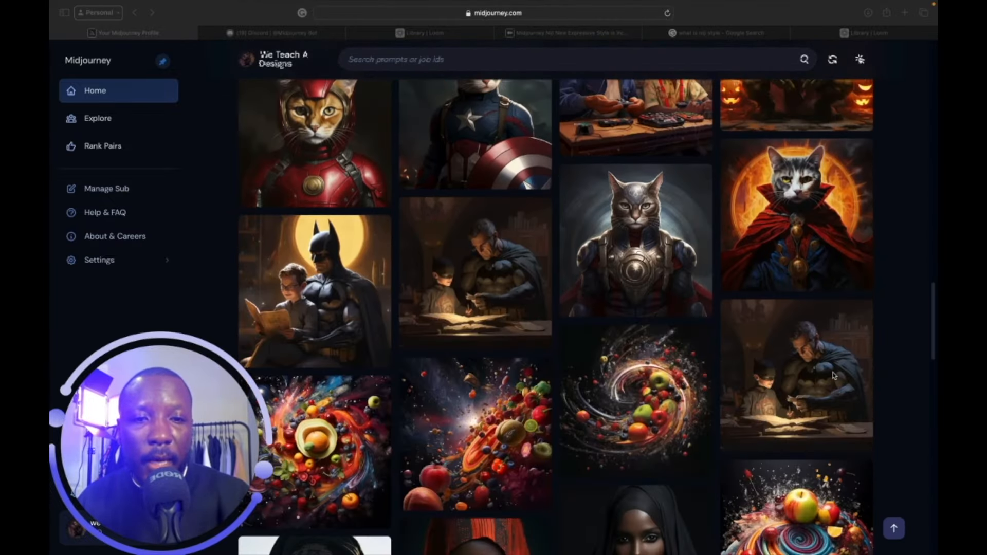
pyautogui.scroll(-10, 834, 376)
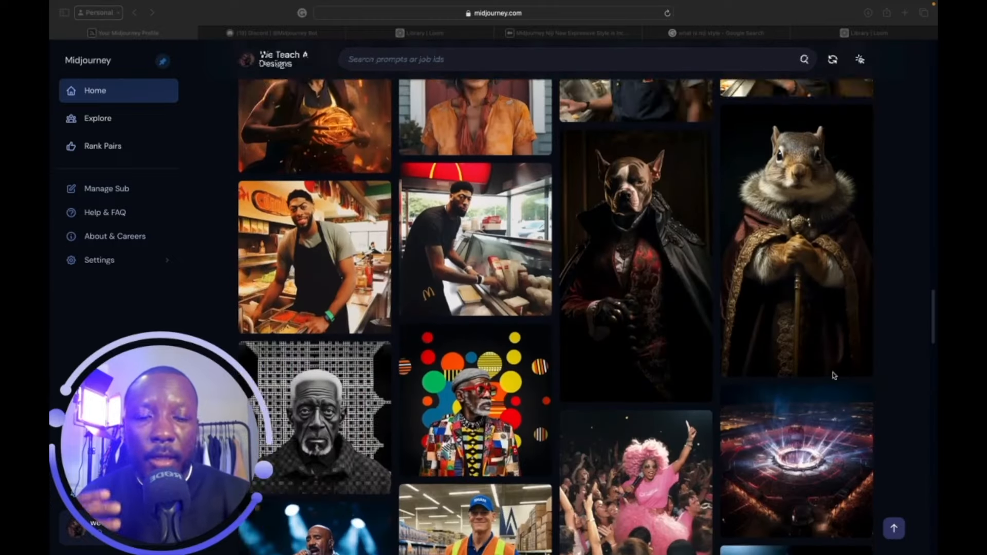
pyautogui.scroll(-3, 833, 376)
pyautogui.scroll(-4, 833, 376)
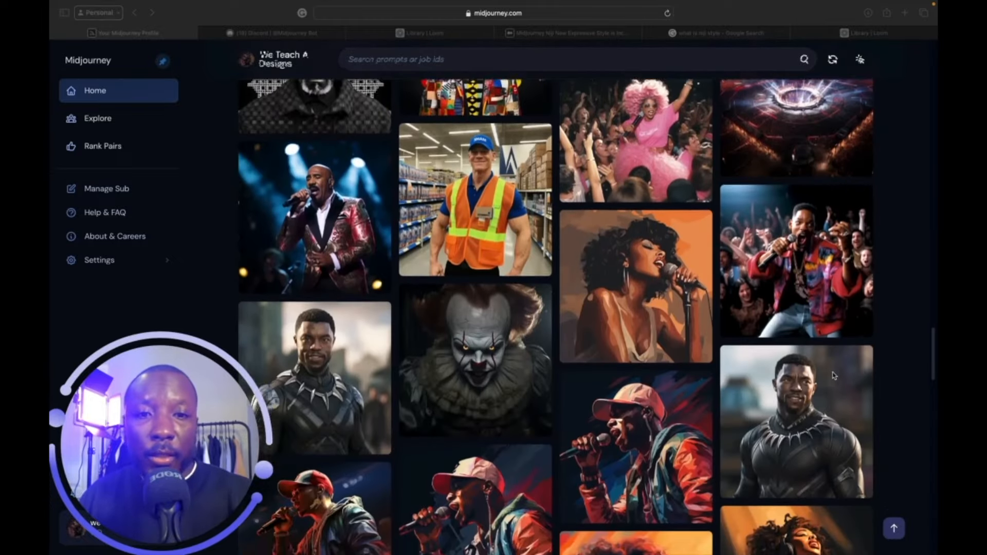
pyautogui.scroll(-5, 833, 375)
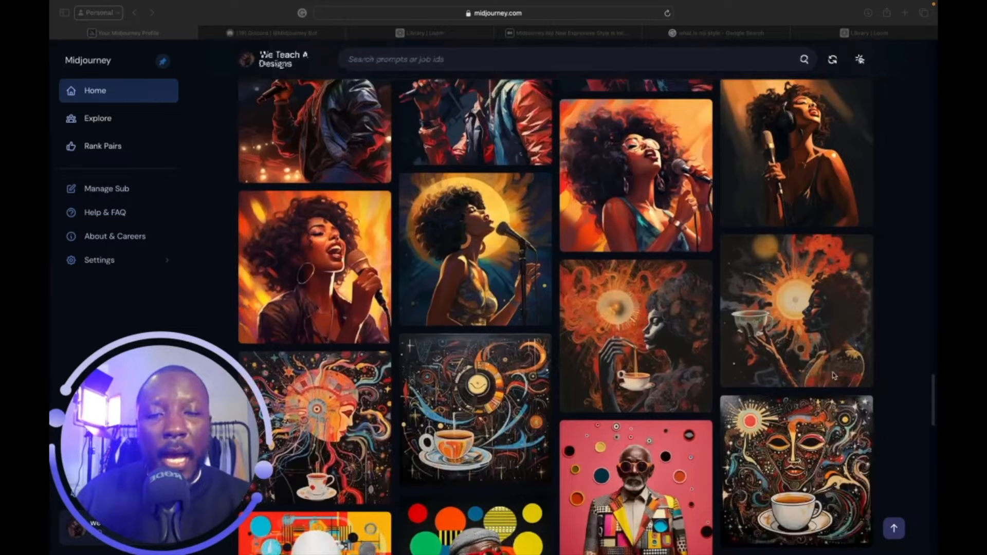
pyautogui.scroll(-3, 833, 375)
pyautogui.scroll(-8, 833, 376)
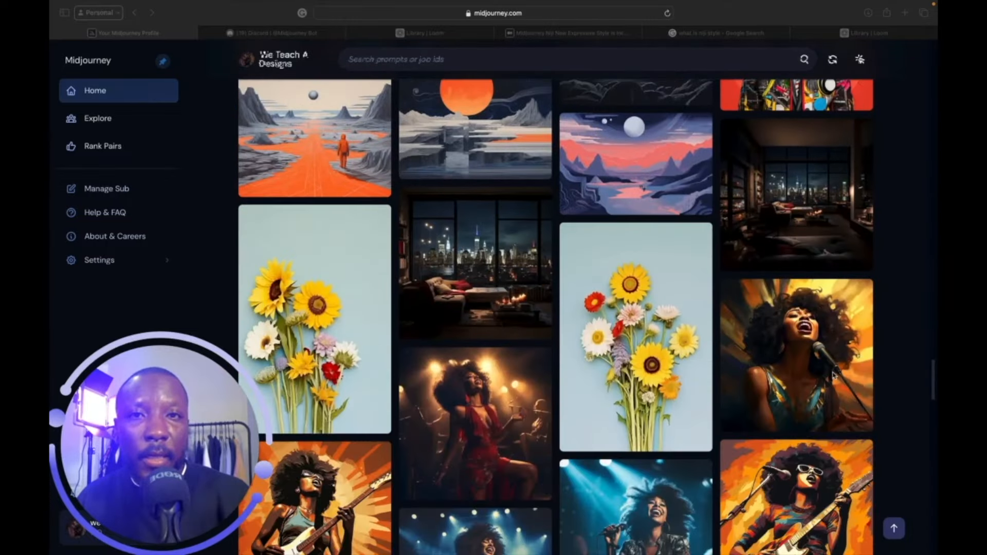
pyautogui.scroll(-4, 833, 376)
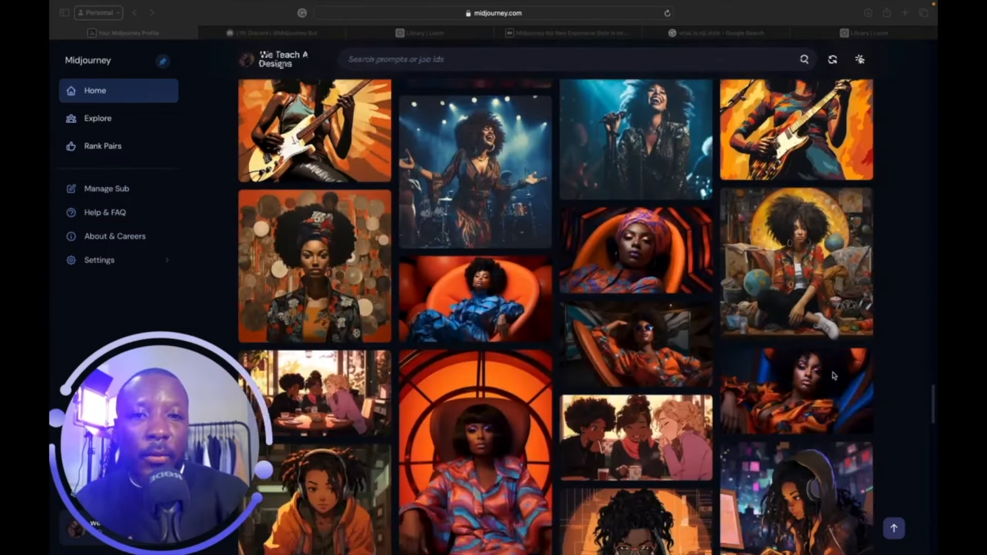
pyautogui.scroll(-3, 833, 375)
pyautogui.scroll(-6, 833, 375)
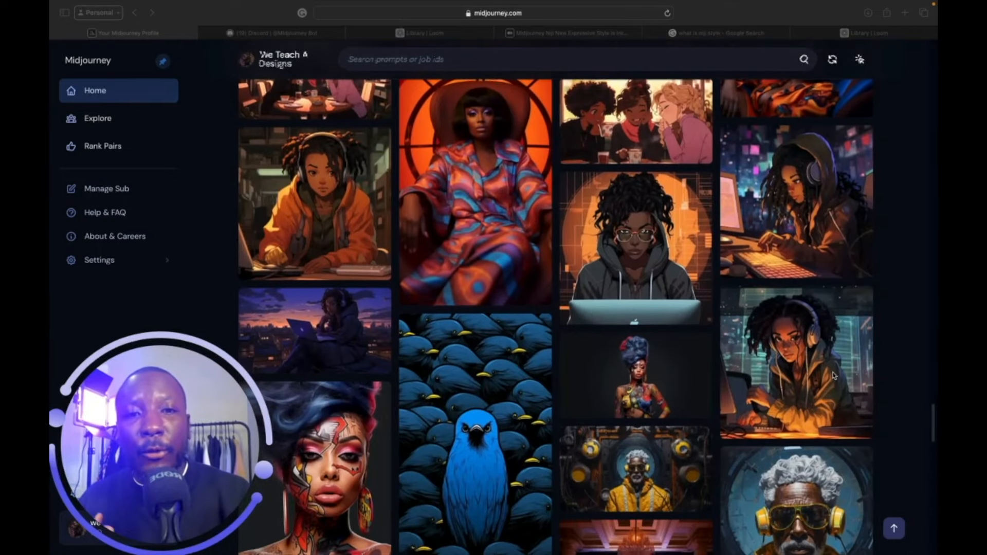
pyautogui.scroll(-3, 834, 376)
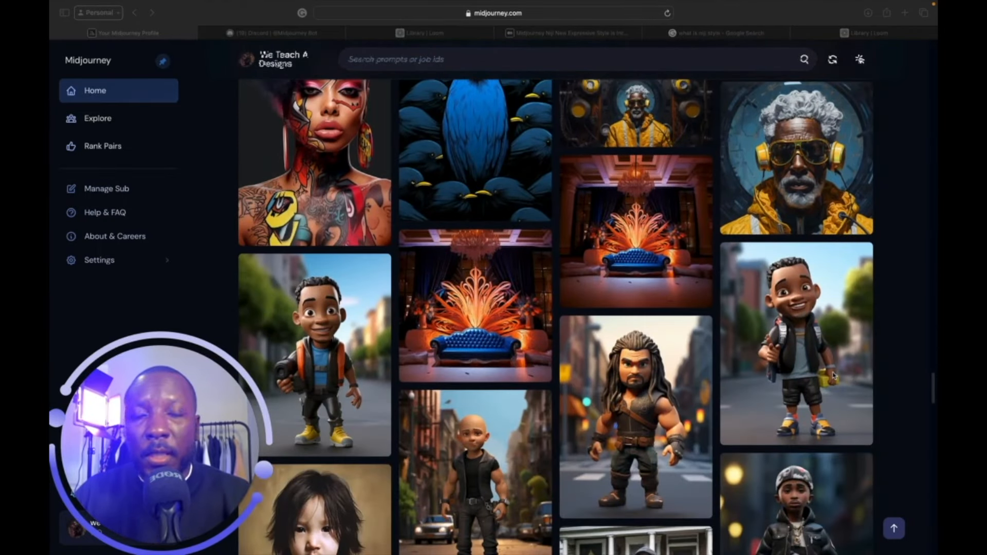
pyautogui.scroll(-3, 833, 376)
pyautogui.scroll(-5, 834, 375)
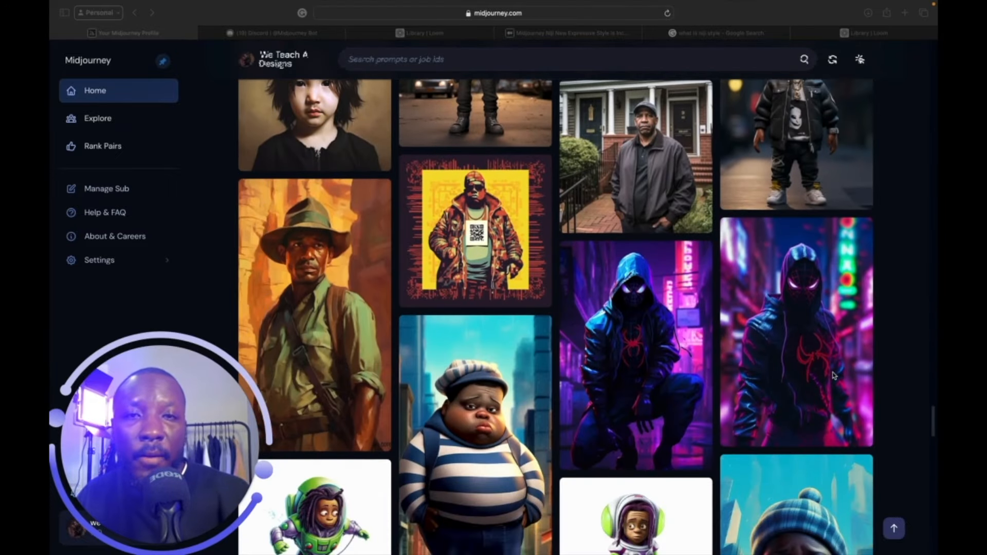
pyautogui.scroll(-5, 833, 375)
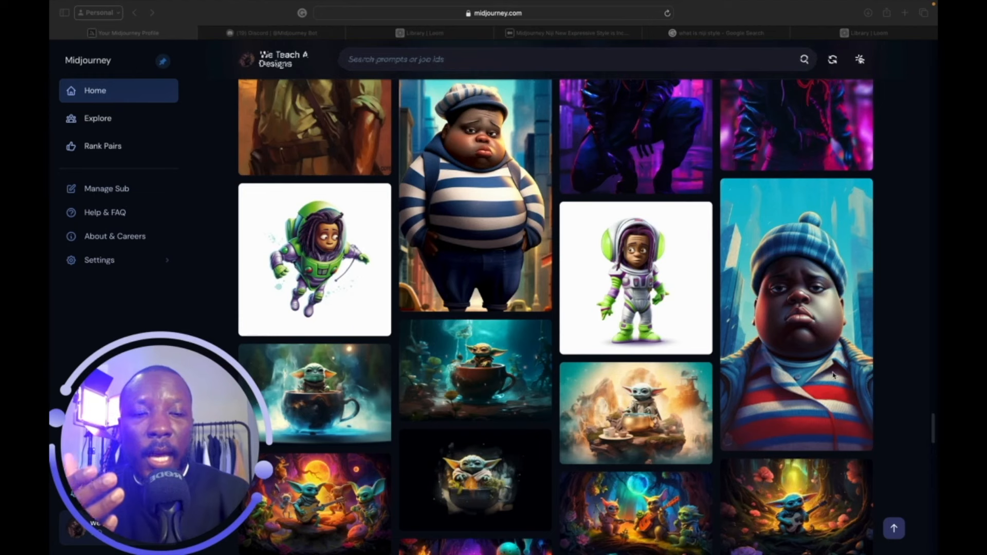
pyautogui.scroll(-1, 833, 376)
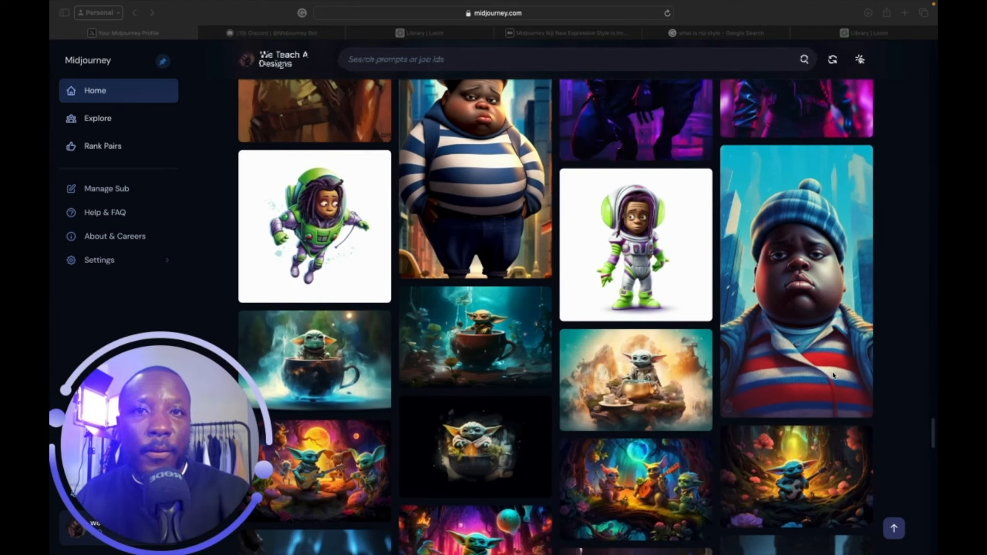
pyautogui.scroll(-6, 834, 375)
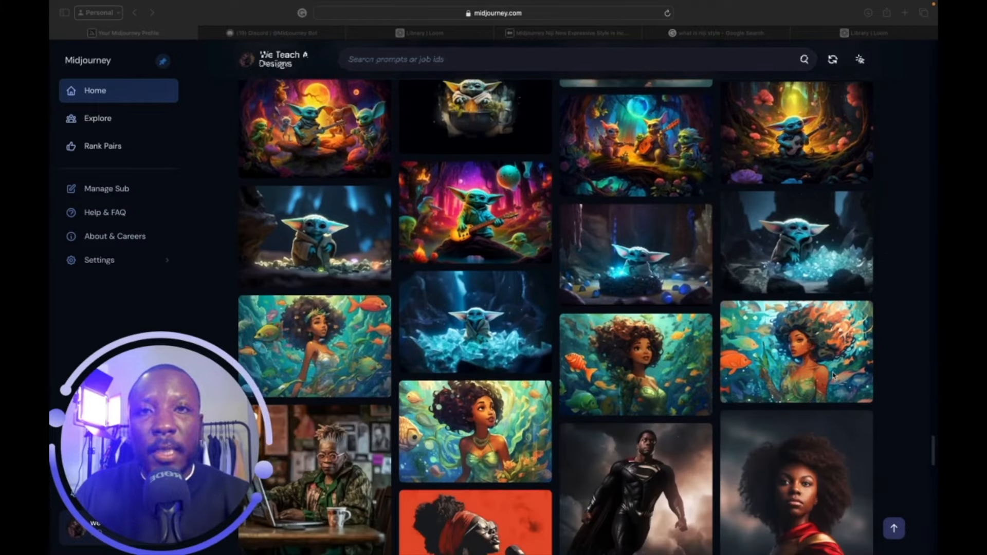
pyautogui.scroll(-7, 833, 376)
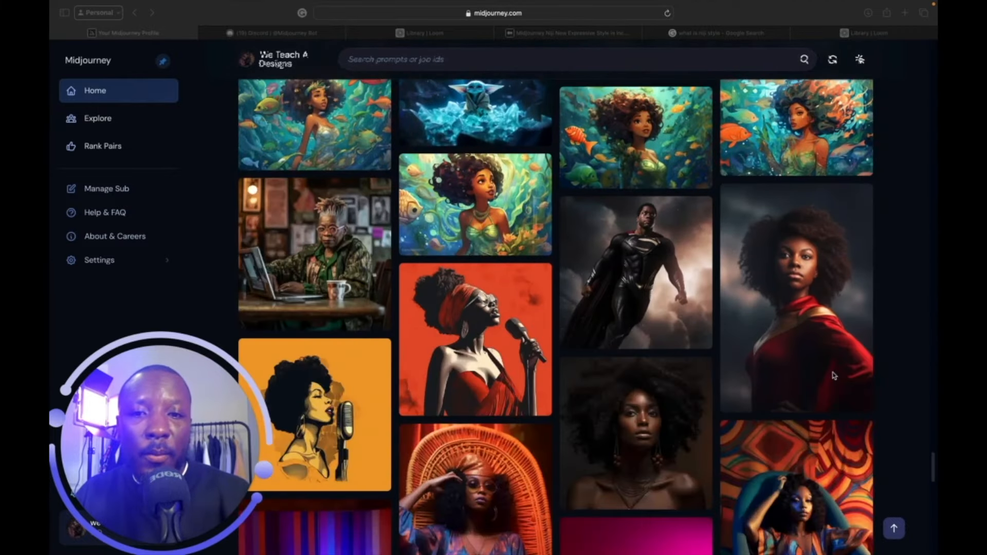
pyautogui.scroll(-7, 833, 376)
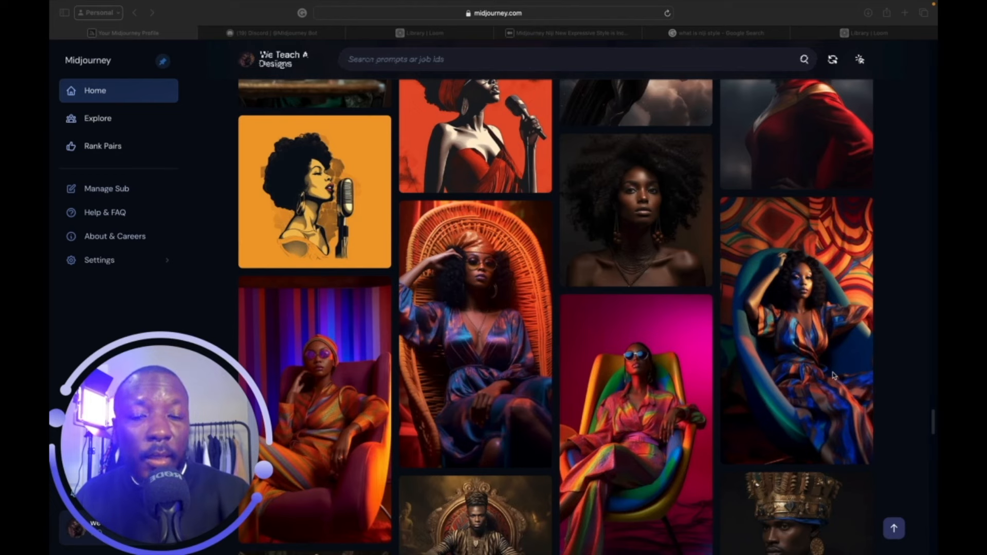
pyautogui.scroll(-5, 834, 376)
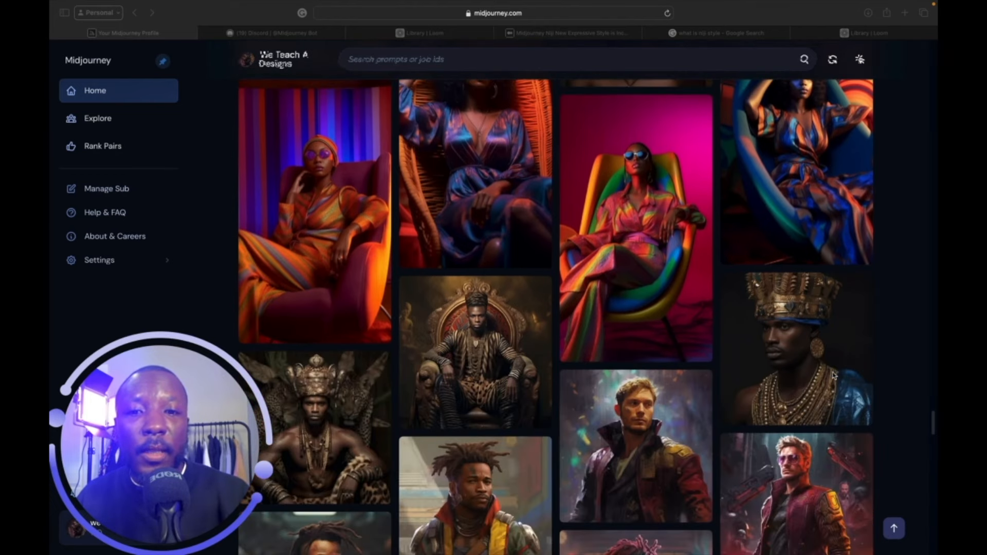
pyautogui.scroll(1, 834, 375)
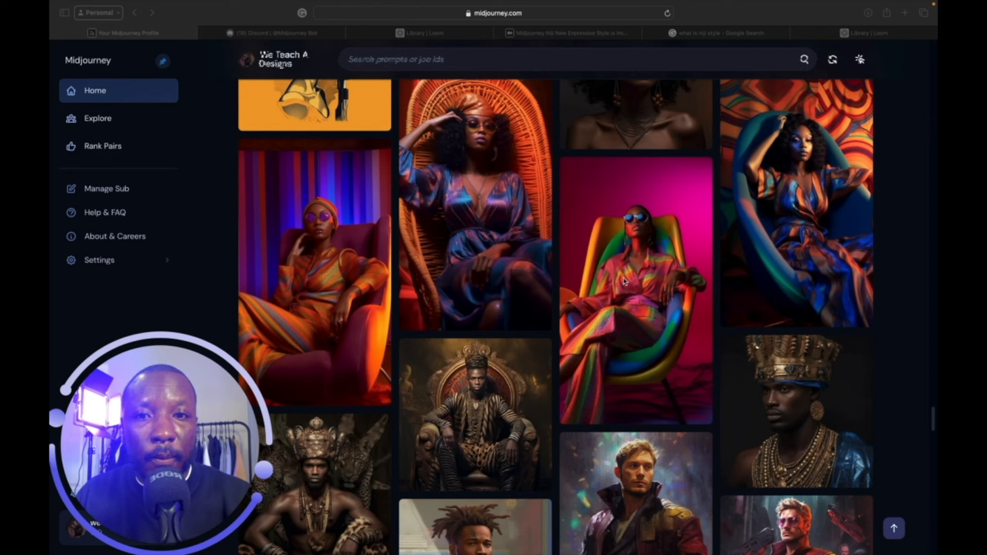
# Open the rainbow lounge-chair portrait and read its full prompt and 832 x 1456 info.
pyautogui.click(652, 289)
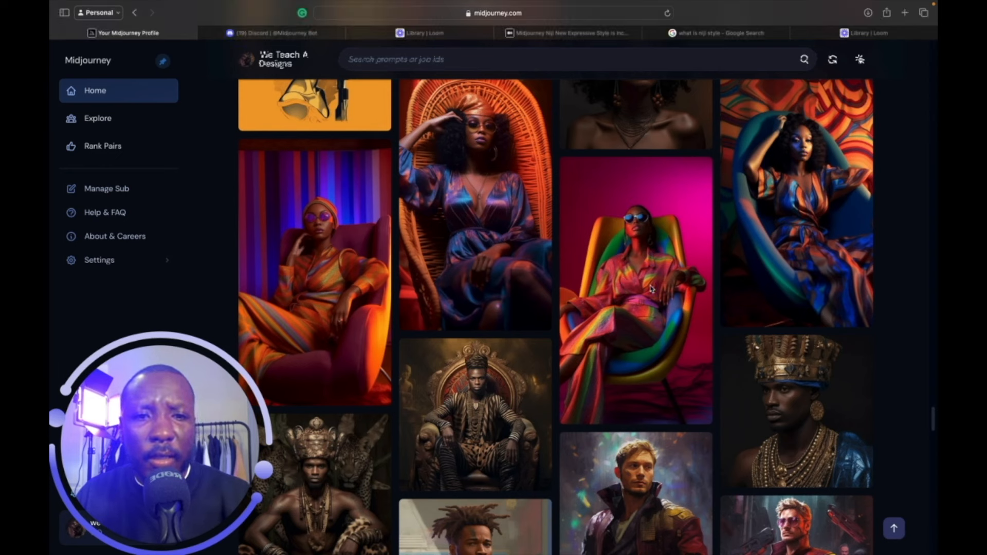
pyautogui.moveTo(650, 290)
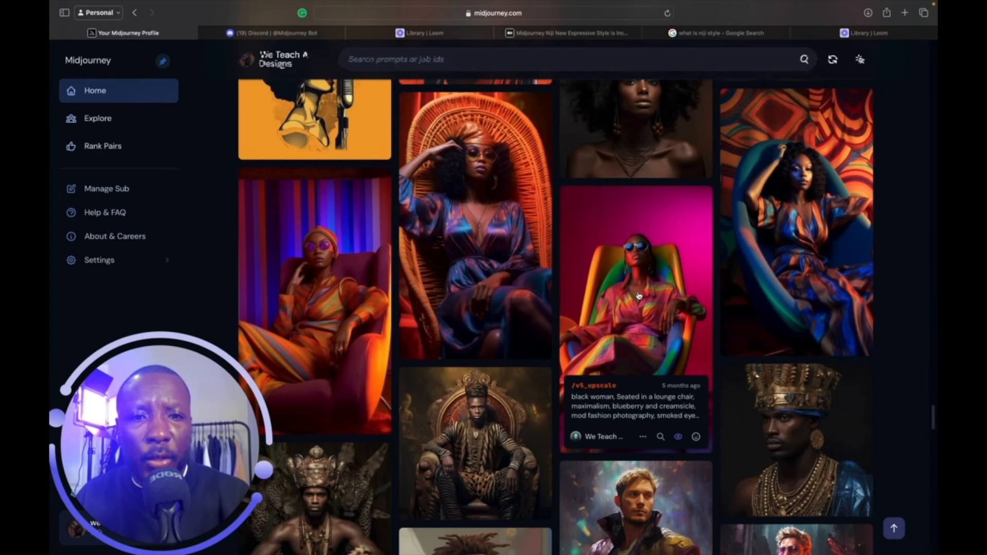
pyautogui.click(638, 296)
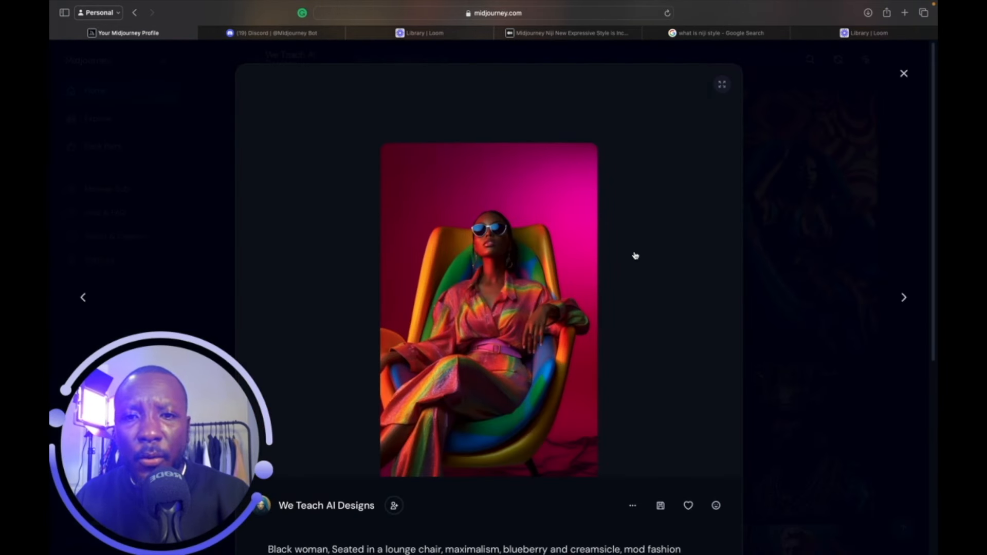
pyautogui.scroll(-2, 635, 255)
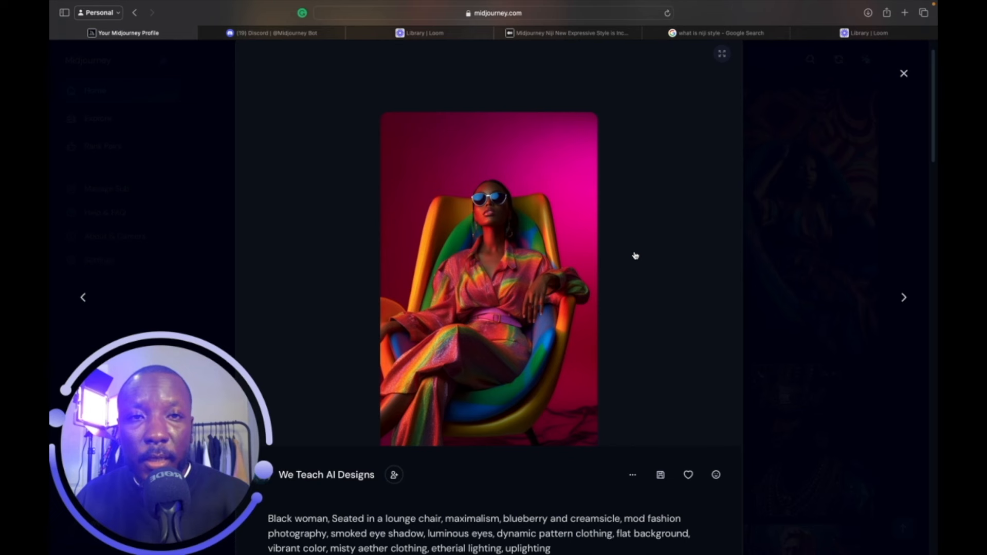
pyautogui.scroll(-3, 636, 256)
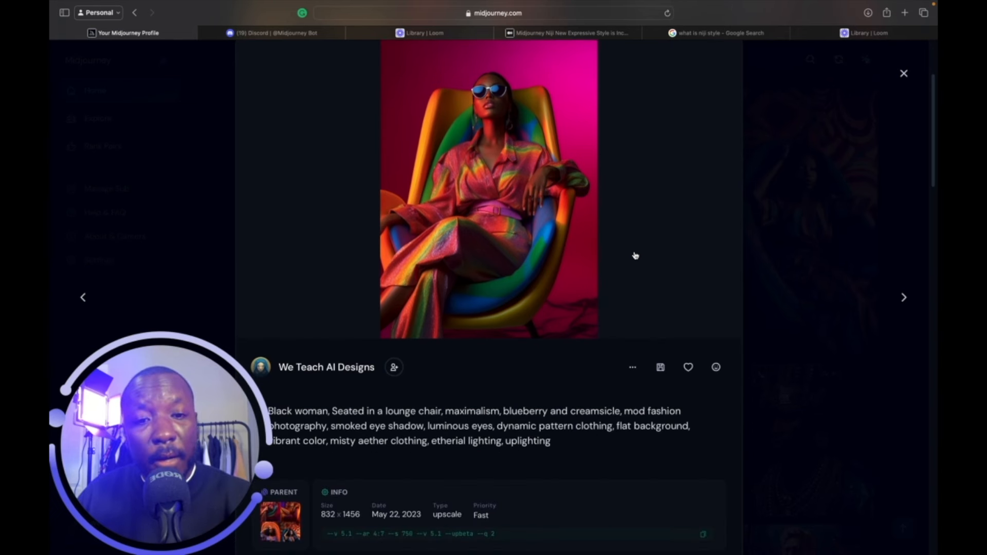
pyautogui.scroll(2, 635, 255)
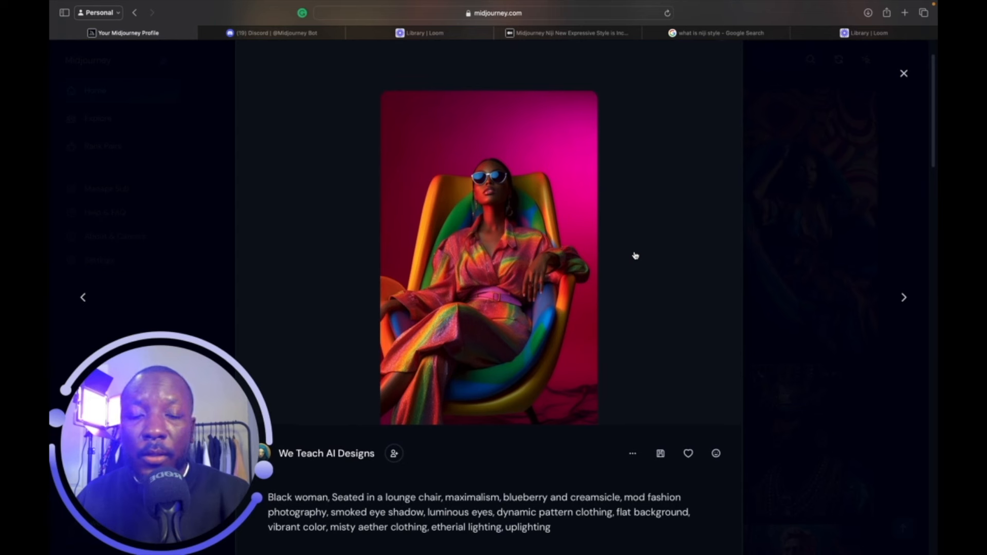
pyautogui.scroll(-1, 660, 409)
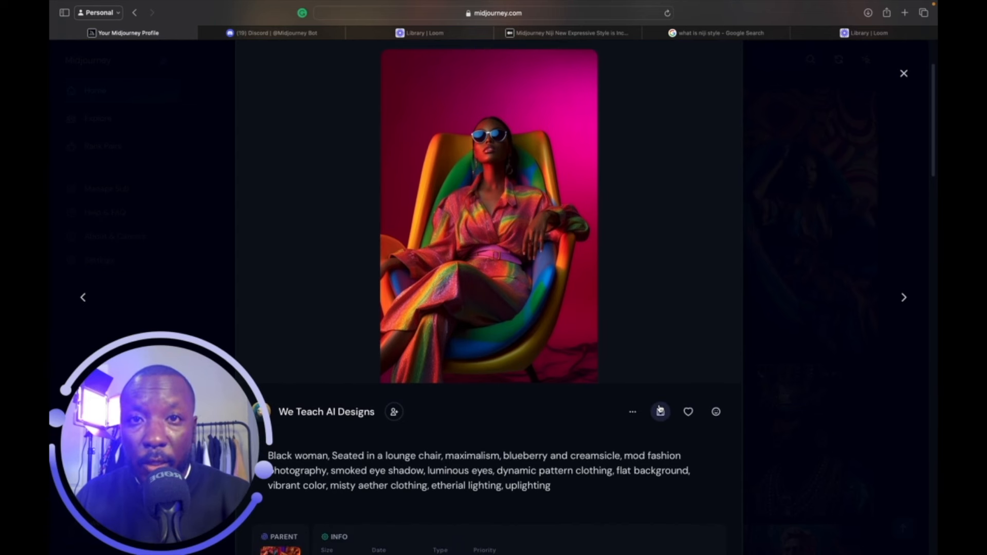
# Use the '...' menu's Open in Discord to show the portrait's upscaled Image #1 message.
pyautogui.click(633, 413)
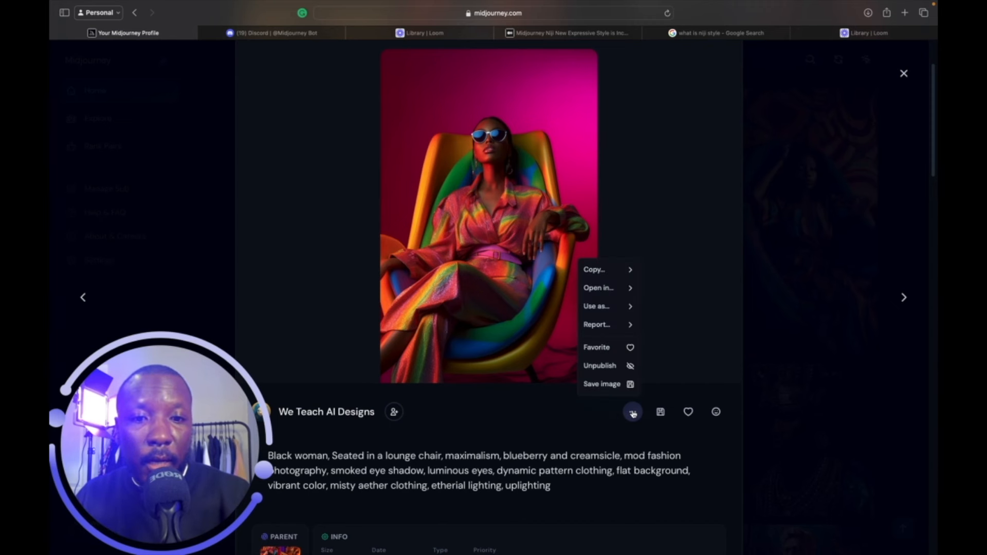
pyautogui.click(613, 291)
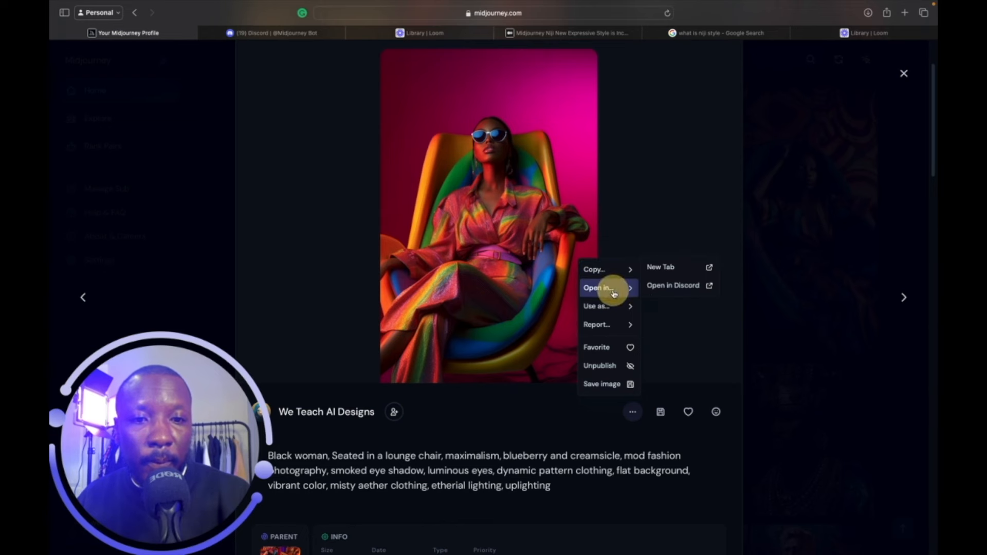
pyautogui.click(667, 287)
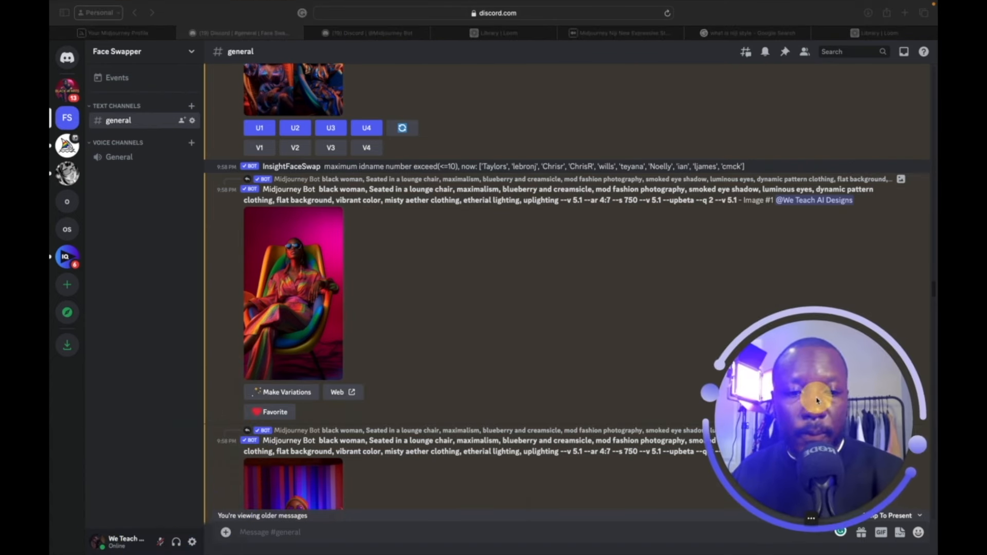
# Start a remix variation of the lounge-chair portrait with Make Variations.
pyautogui.scroll(-1, 415, 413)
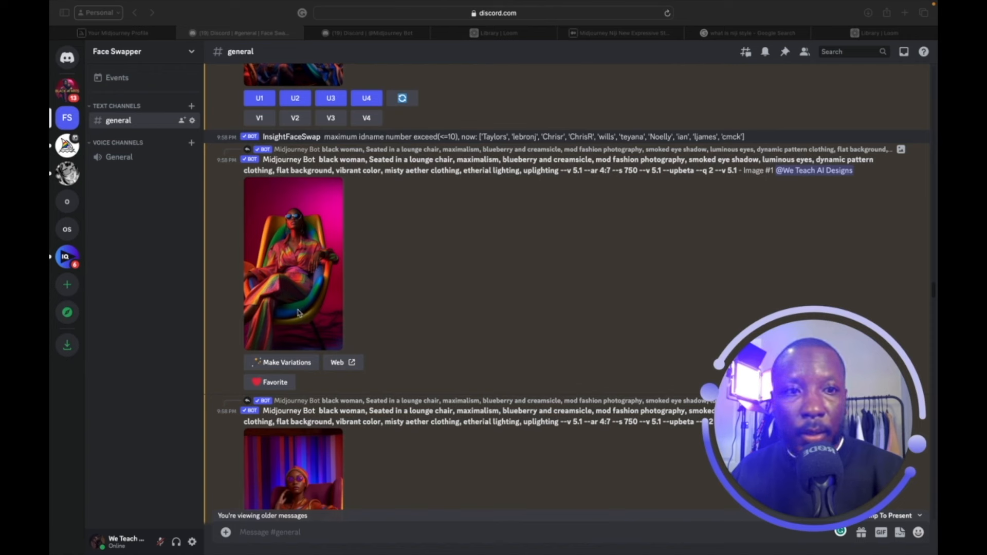
pyautogui.click(285, 362)
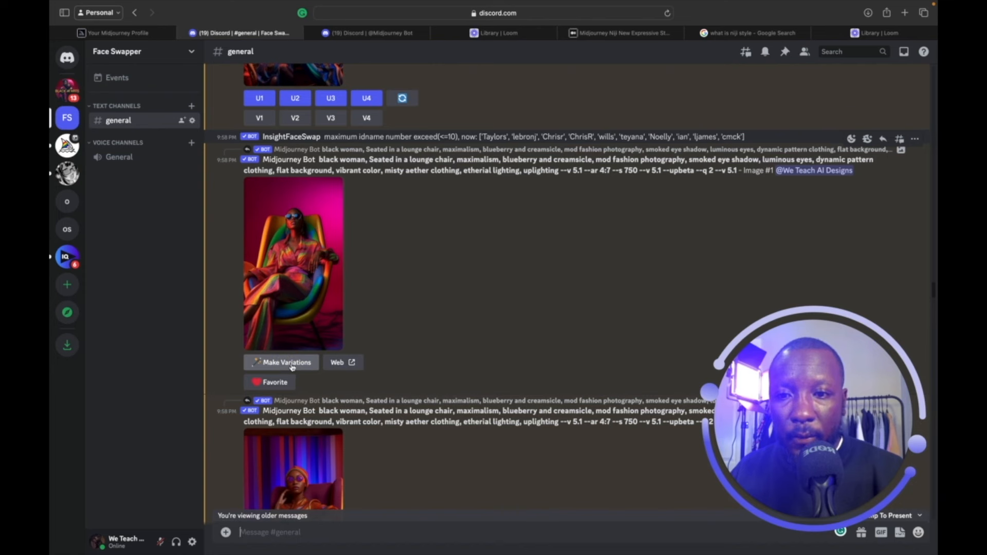
pyautogui.click(291, 364)
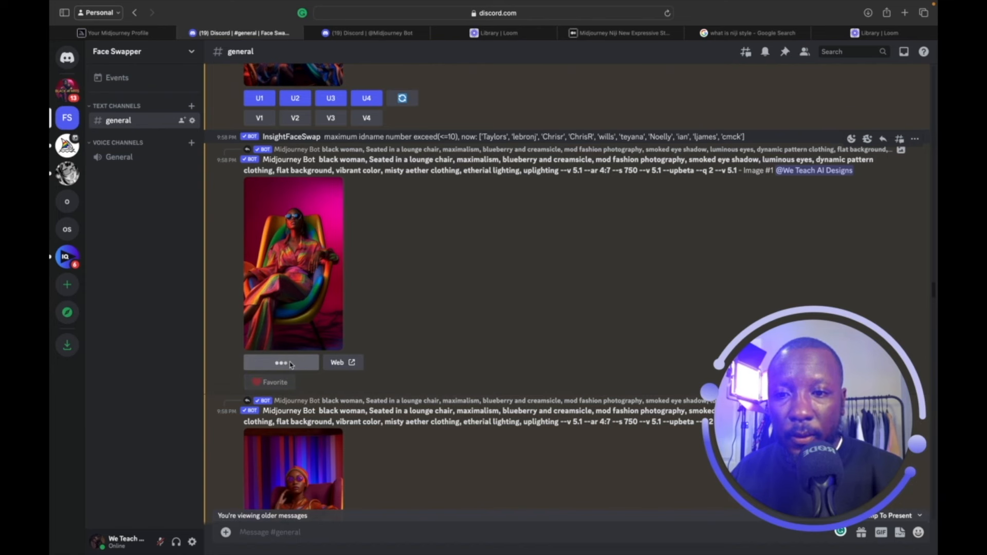
pyautogui.scroll(-4, 444, 313)
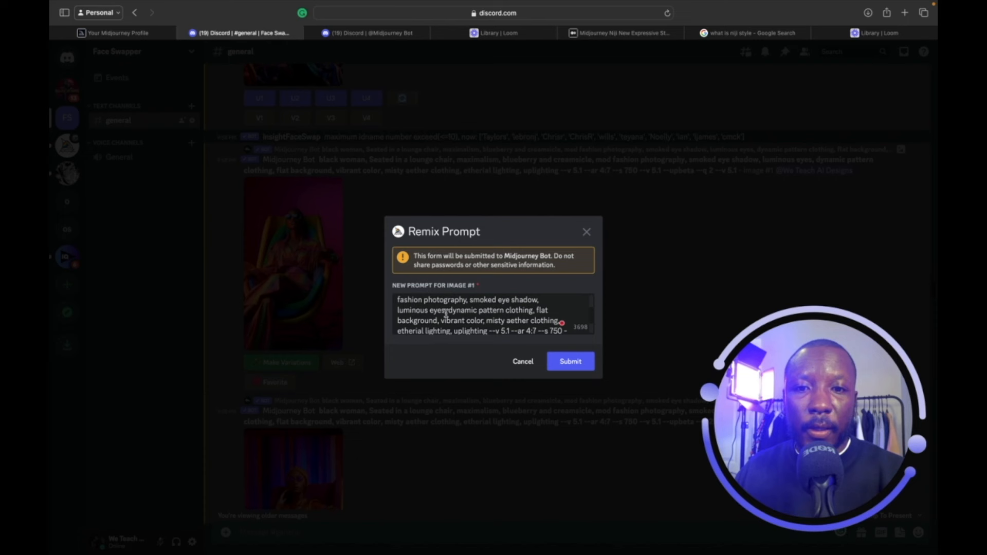
pyautogui.scroll(-1, 445, 312)
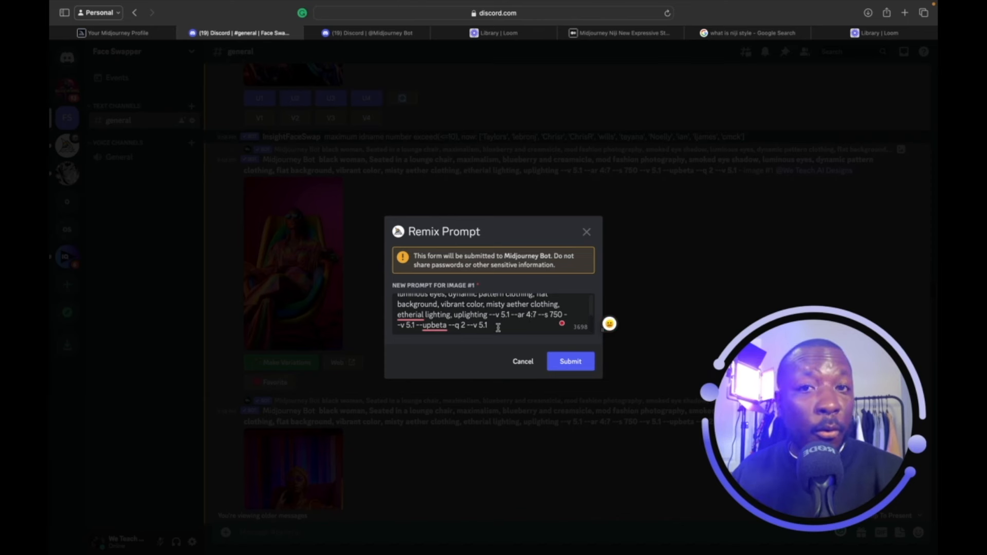
# Replace the prompt's old parameters with '--ar 3:2', ending it 'uplighting --ar 3:2'.
pyautogui.moveTo(490, 316); pyautogui.dragTo(498, 343)
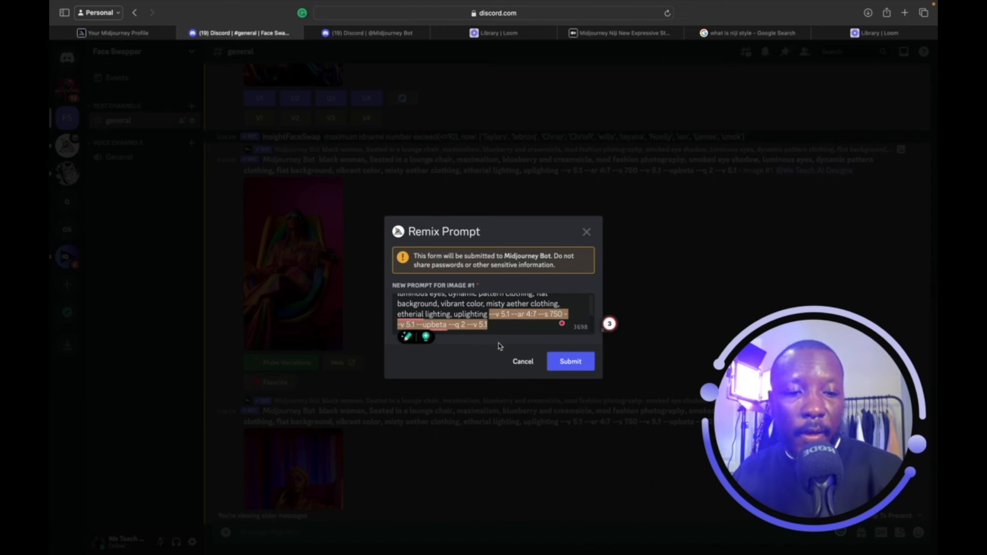
pyautogui.press('BackSpace')
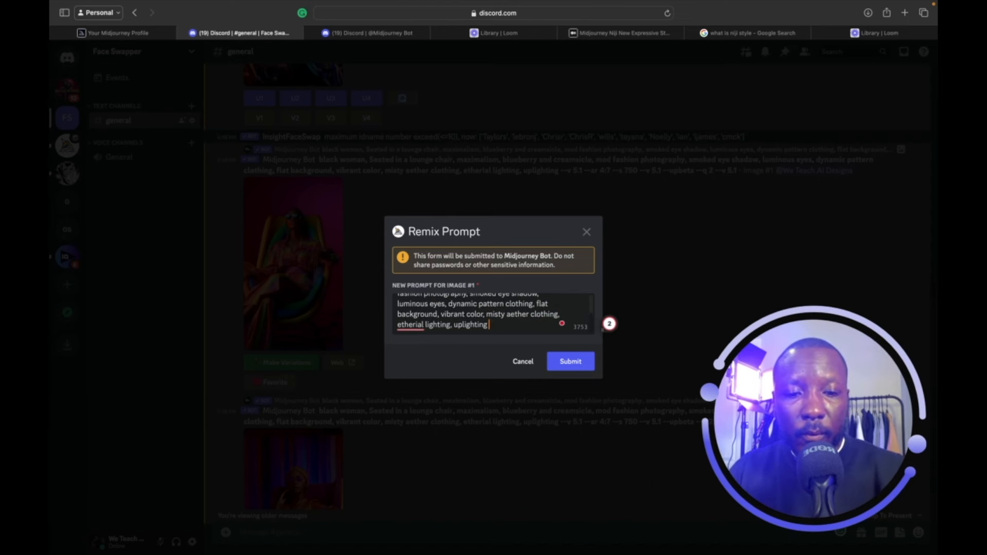
pyautogui.write('--a')
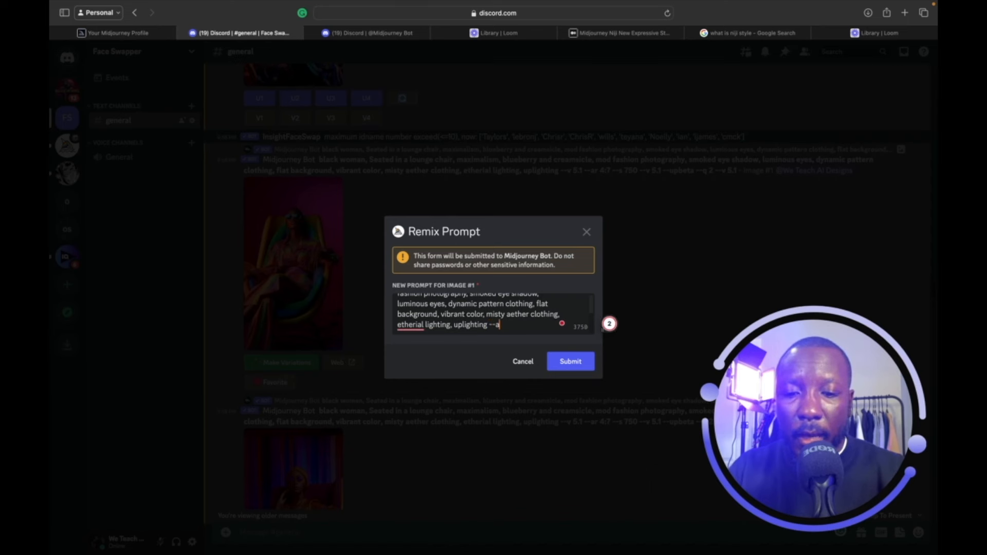
pyautogui.write('r')
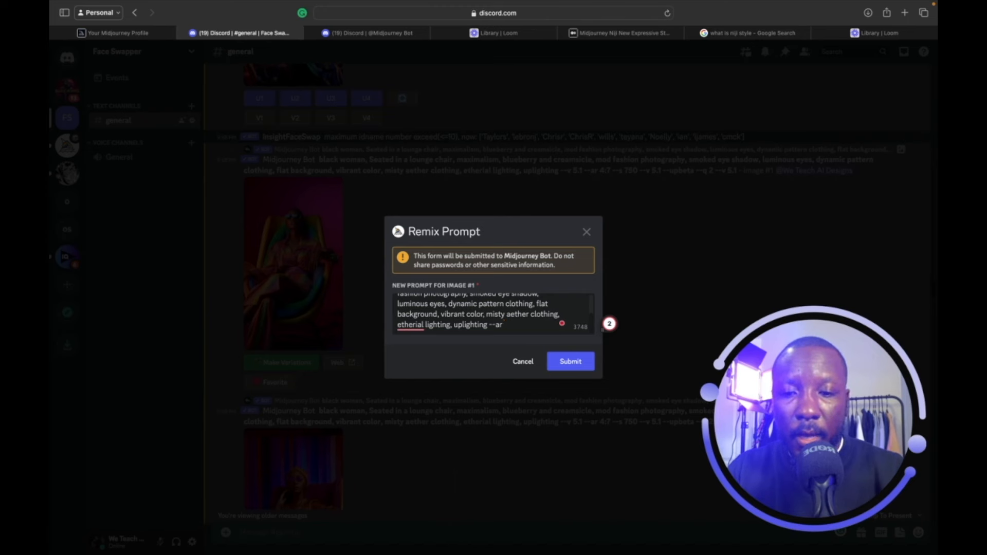
pyautogui.write('3:2')
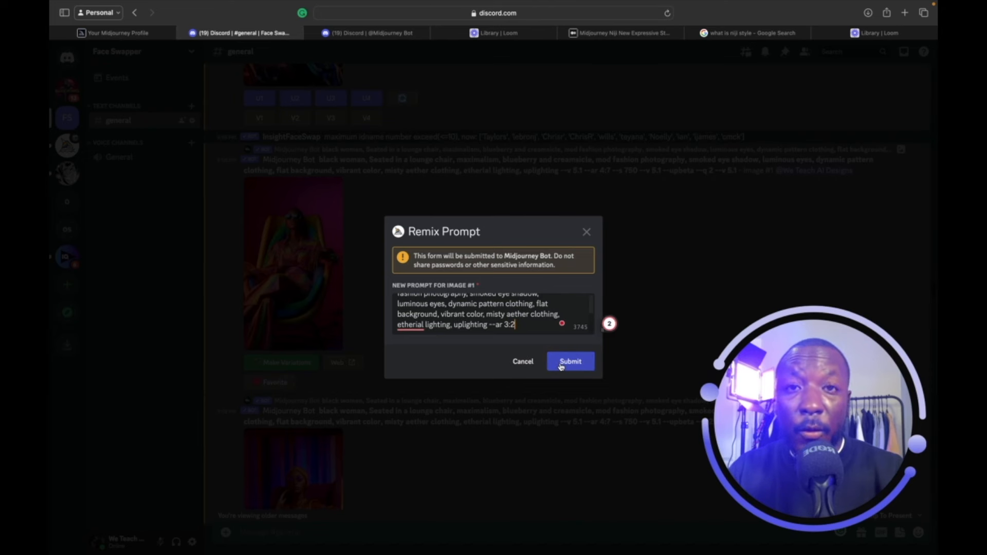
pyautogui.click(374, 33)
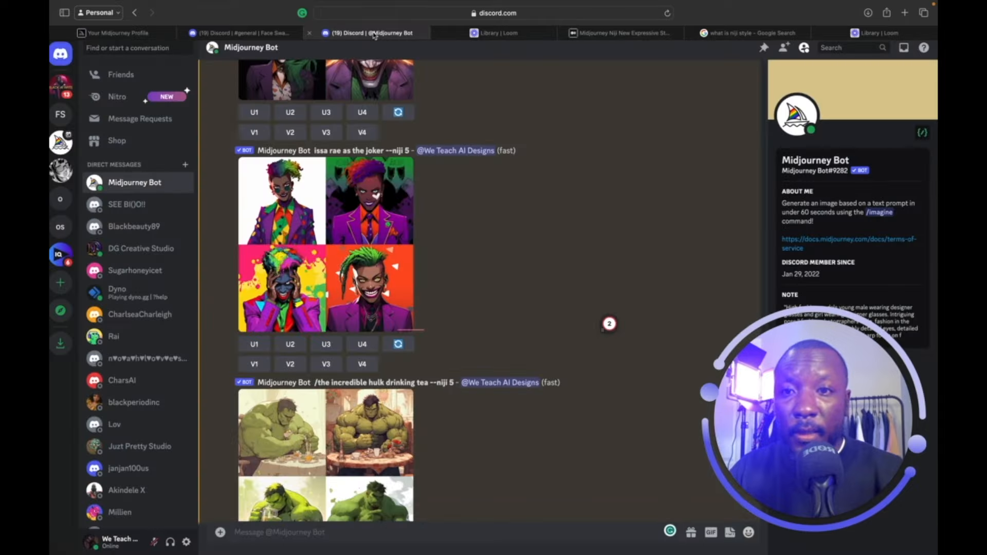
# Send the /settings command to the Midjourney Bot.
pyautogui.click(360, 535)
pyautogui.write('/')
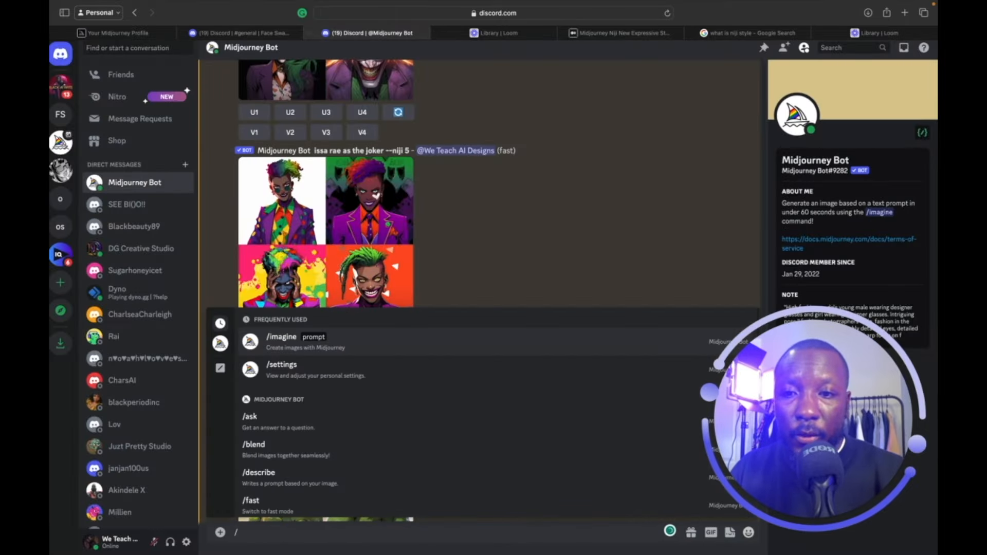
pyautogui.press('Down')
pyautogui.press('Return')
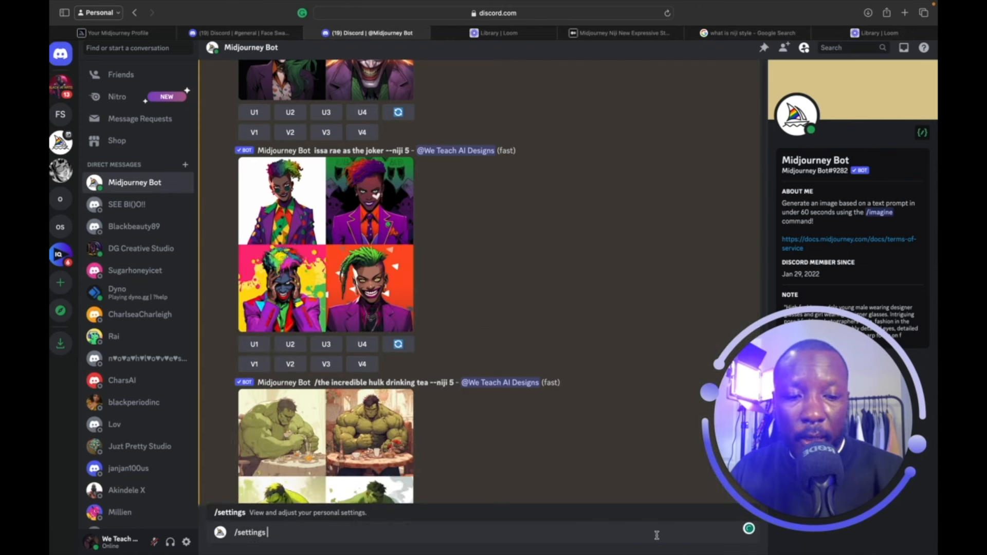
pyautogui.press('Return')
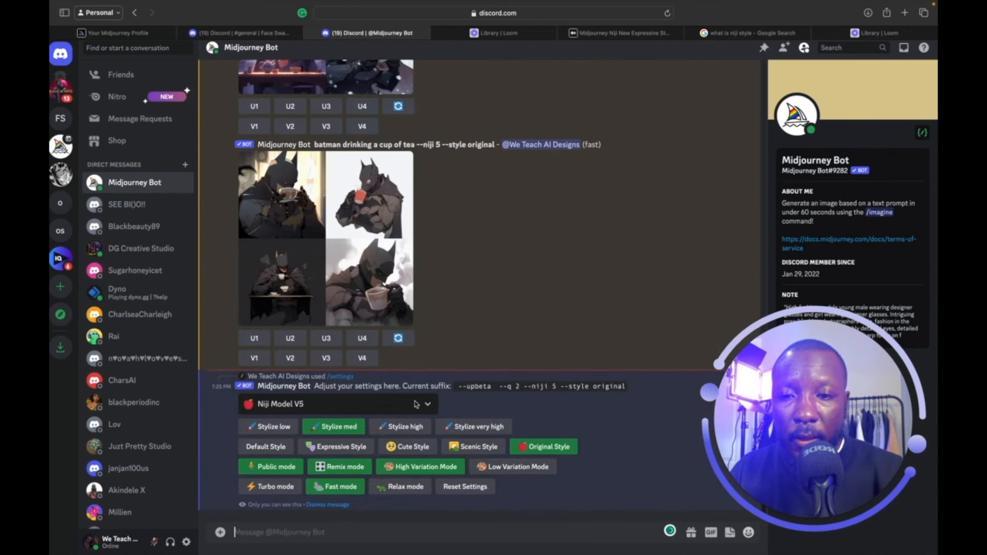
# Switch the model from Niji V5 to Midjourney Model V5.2.
pyautogui.click(427, 406)
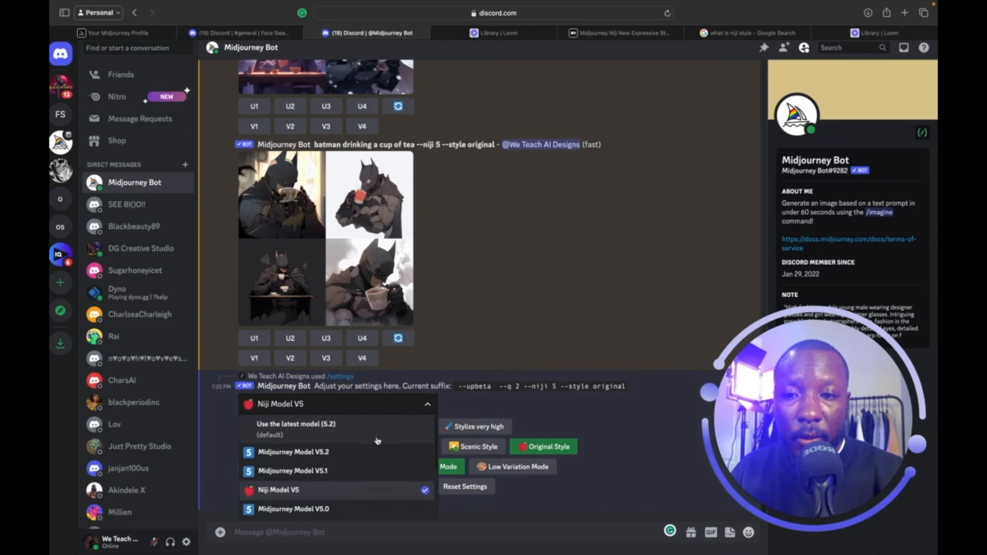
pyautogui.scroll(-1, 345, 446)
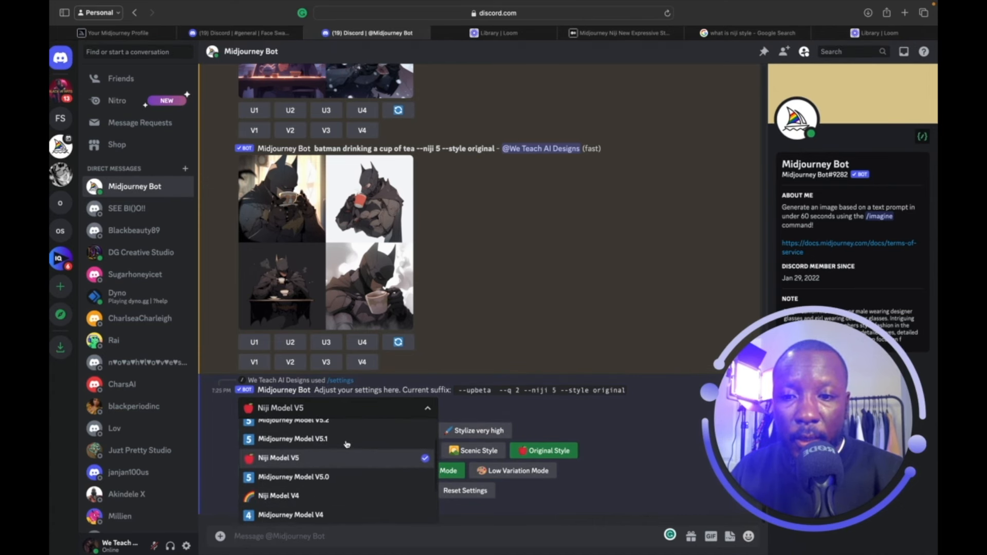
pyautogui.click(329, 447)
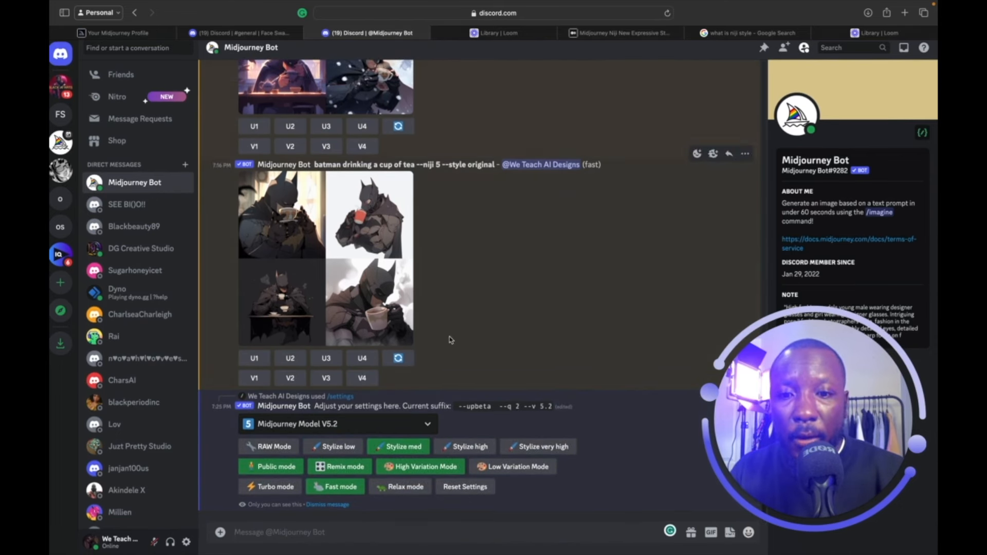
pyautogui.click(252, 31)
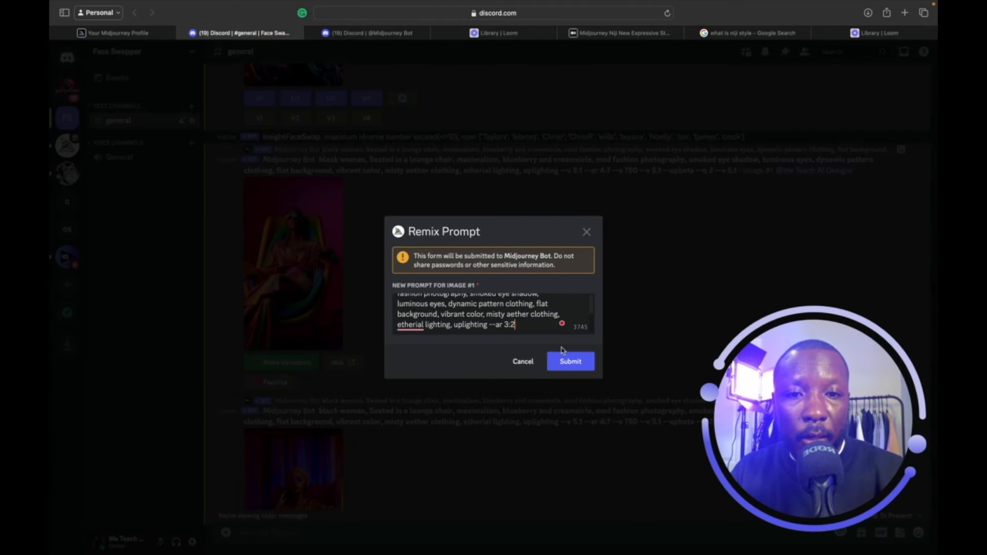
# Submit the remix with the 3:2 aspect ratio and check the Midjourney Bot chat.
pyautogui.click(571, 361)
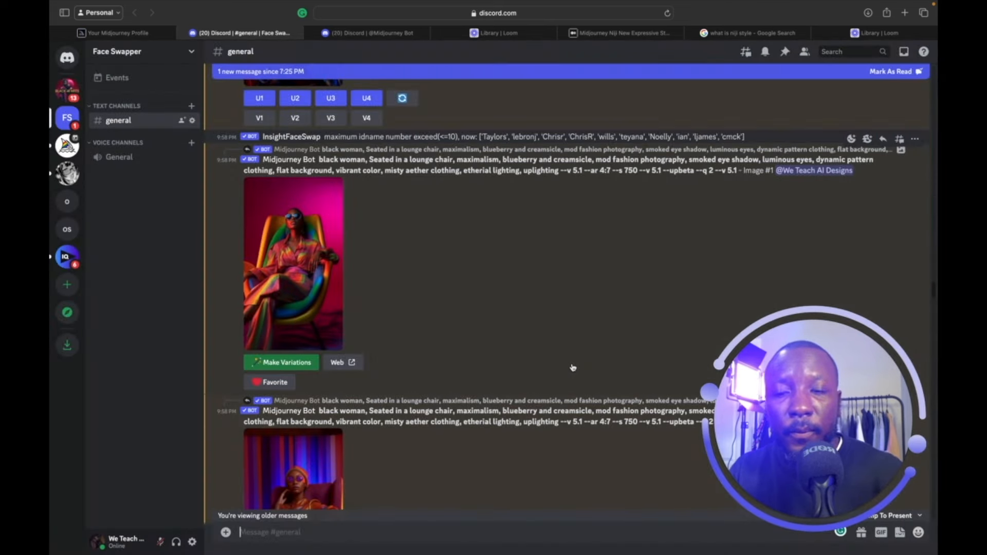
pyautogui.scroll(-4, 573, 367)
pyautogui.scroll(-7, 573, 367)
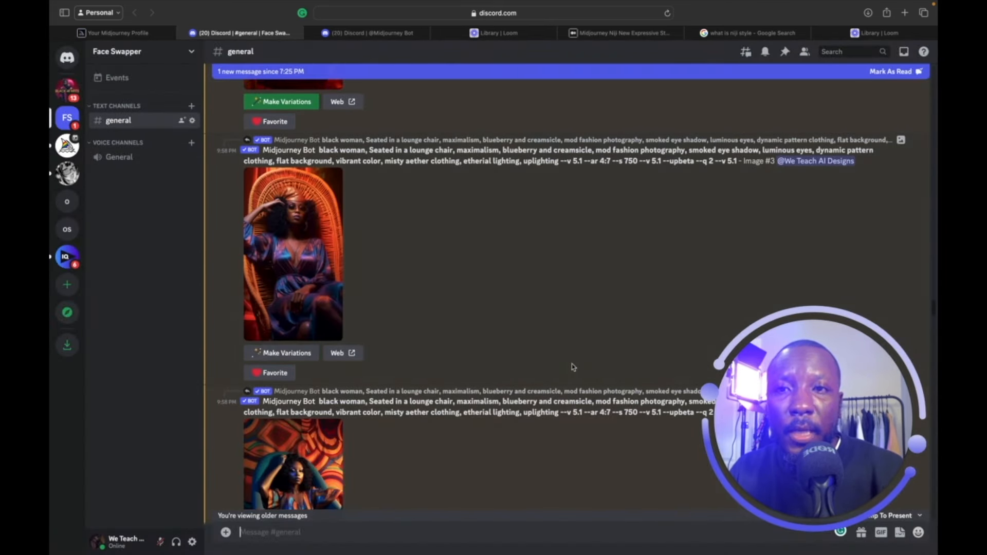
pyautogui.click(386, 34)
pyautogui.scroll(-1, 447, 276)
pyautogui.scroll(5, 447, 275)
pyautogui.scroll(-6, 447, 276)
pyautogui.scroll(1, 447, 276)
# Jump to the newest #general messages and enlarge the finished 3:2 remix grid.
pyautogui.click(260, 33)
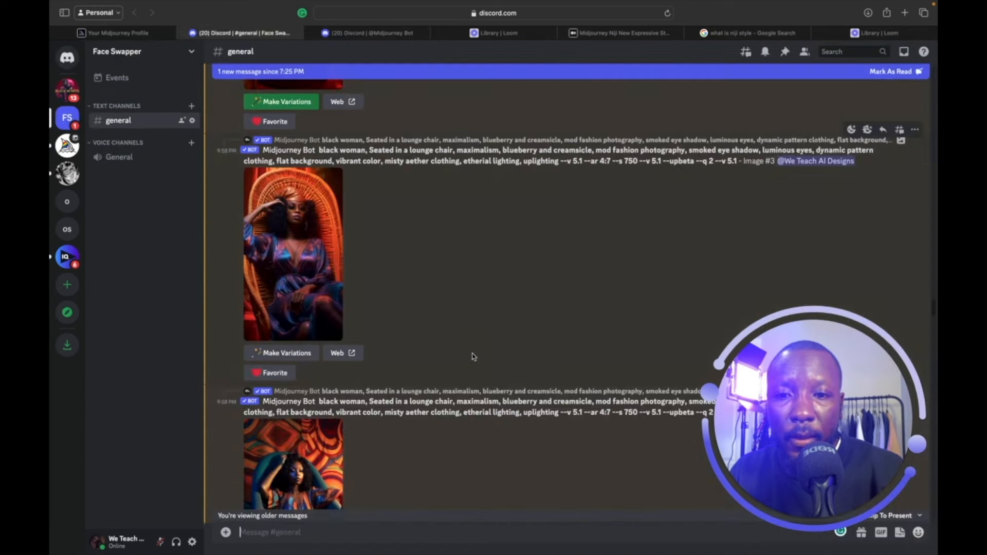
pyautogui.moveTo(804, 345); pyautogui.dragTo(592, 215)
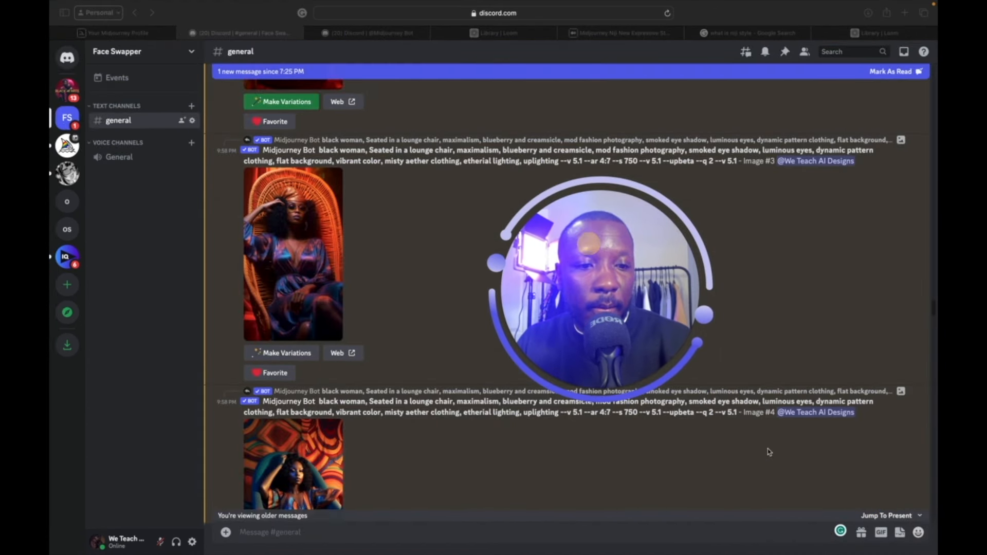
pyautogui.click(900, 515)
pyautogui.click(901, 517)
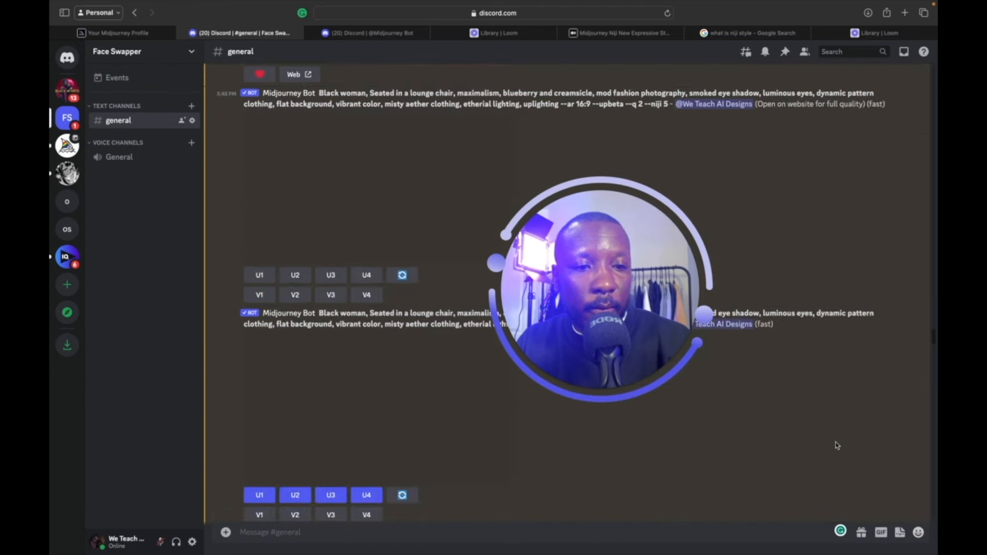
pyautogui.scroll(-2, 837, 445)
pyautogui.moveTo(602, 308); pyautogui.dragTo(789, 393)
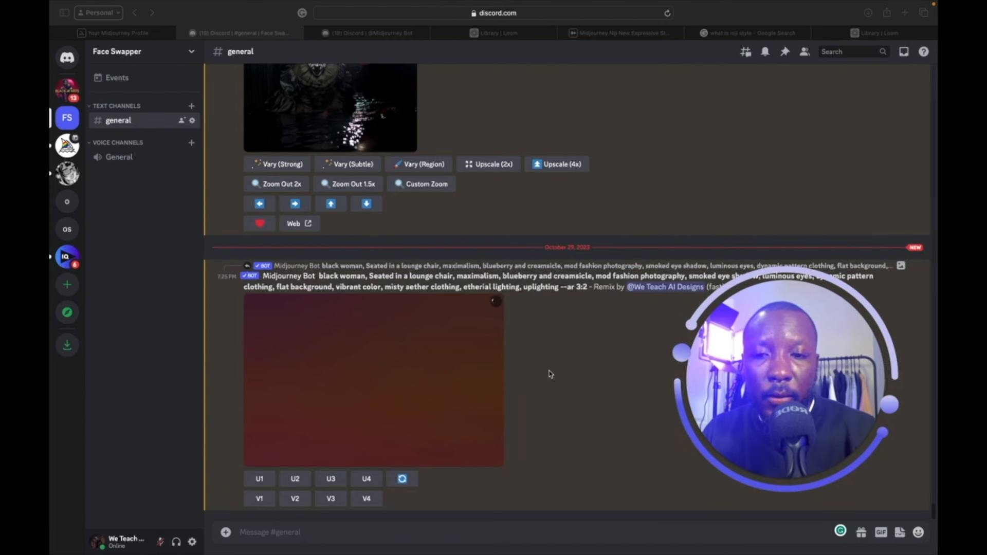
pyautogui.moveTo(828, 324); pyautogui.dragTo(860, 335)
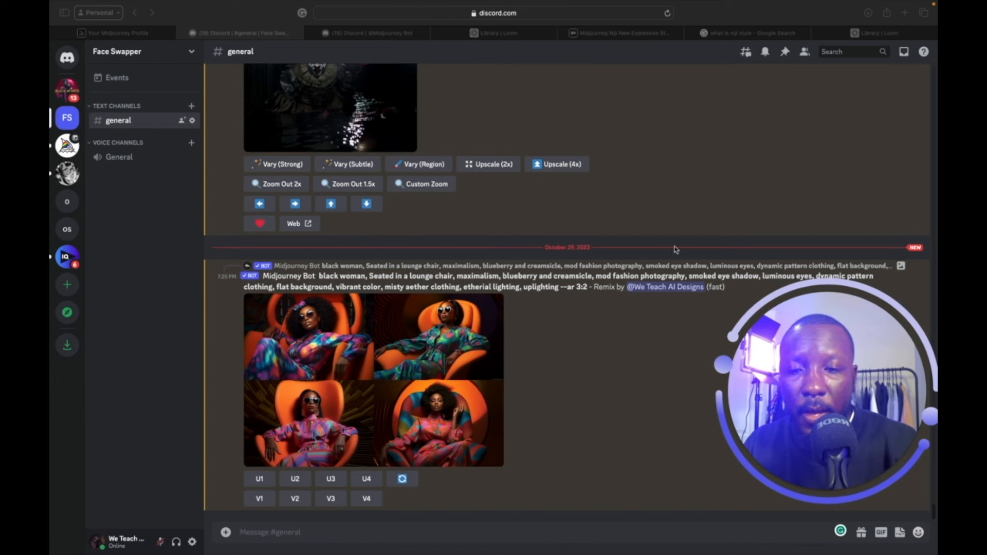
pyautogui.click(385, 343)
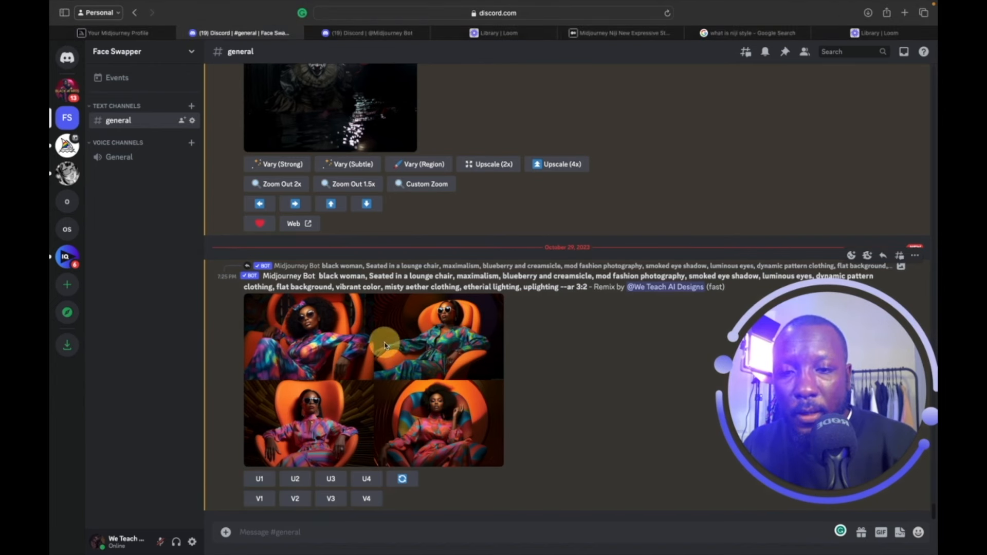
pyautogui.click(341, 345)
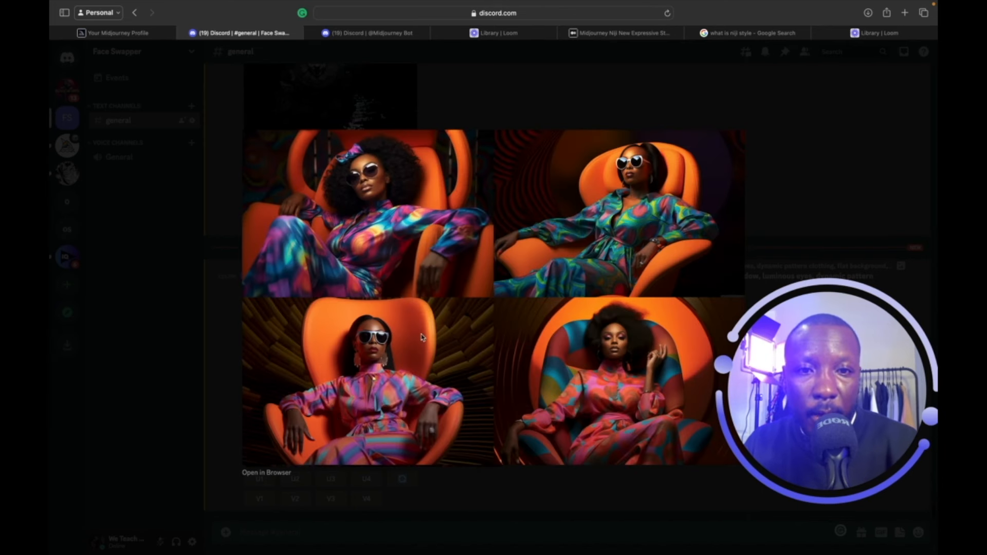
# Move the Your Midjourney Profile tab beside the Discord channel tab.
pyautogui.click(366, 33)
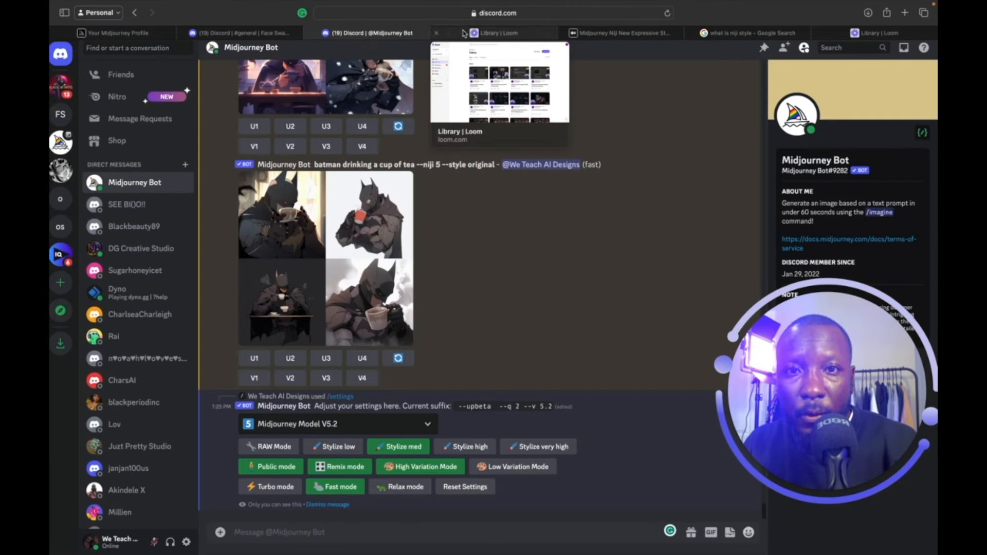
pyautogui.click(143, 33)
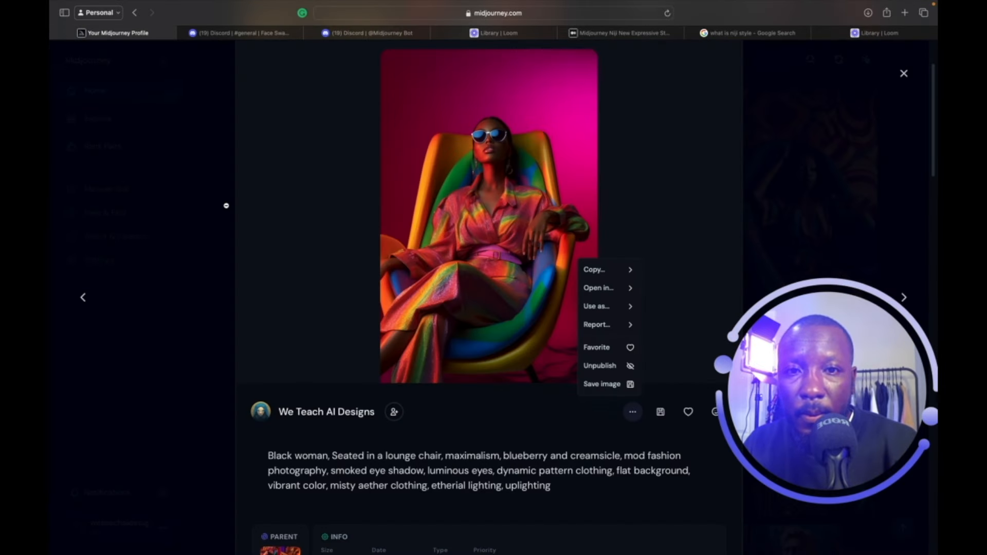
pyautogui.click(113, 34)
pyautogui.moveTo(113, 35); pyautogui.dragTo(239, 34)
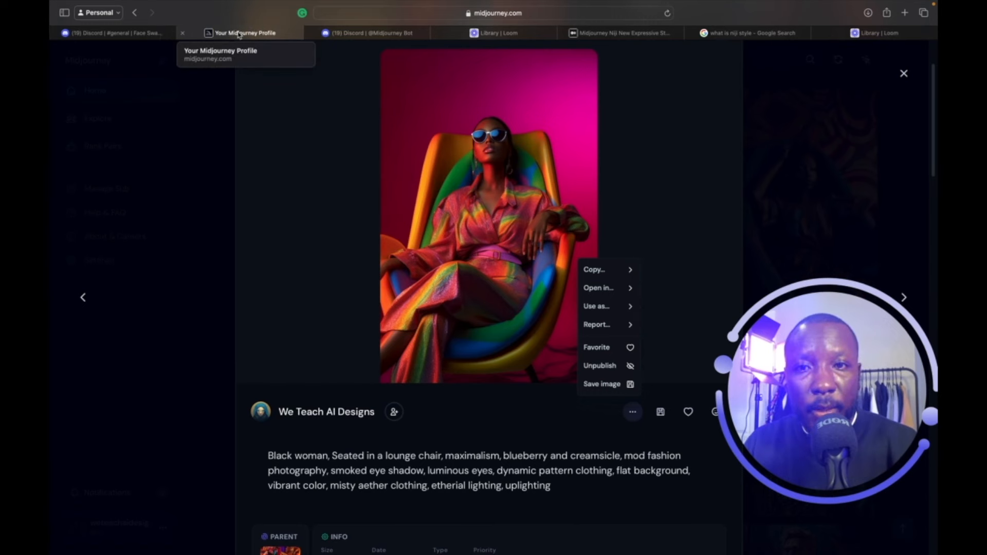
pyautogui.click(342, 33)
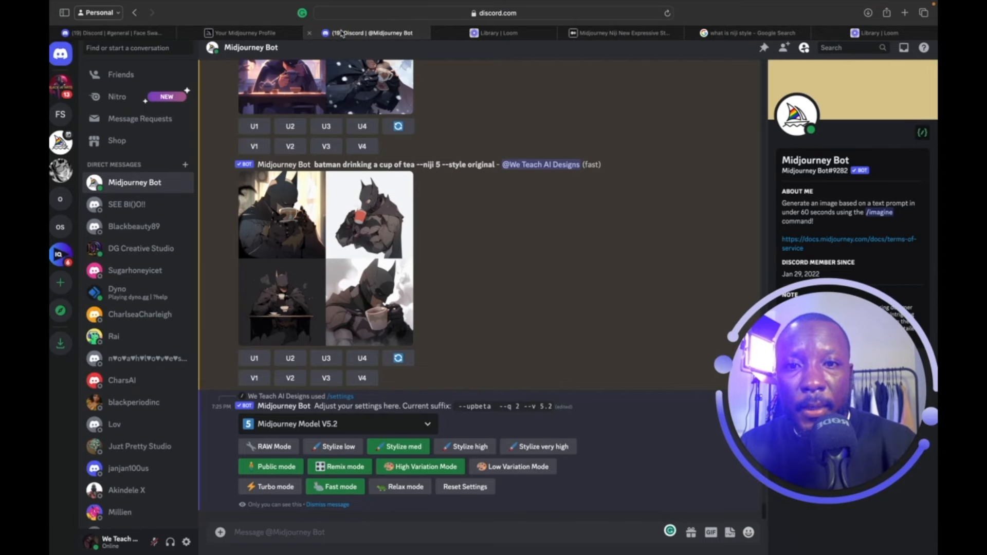
pyautogui.click(270, 34)
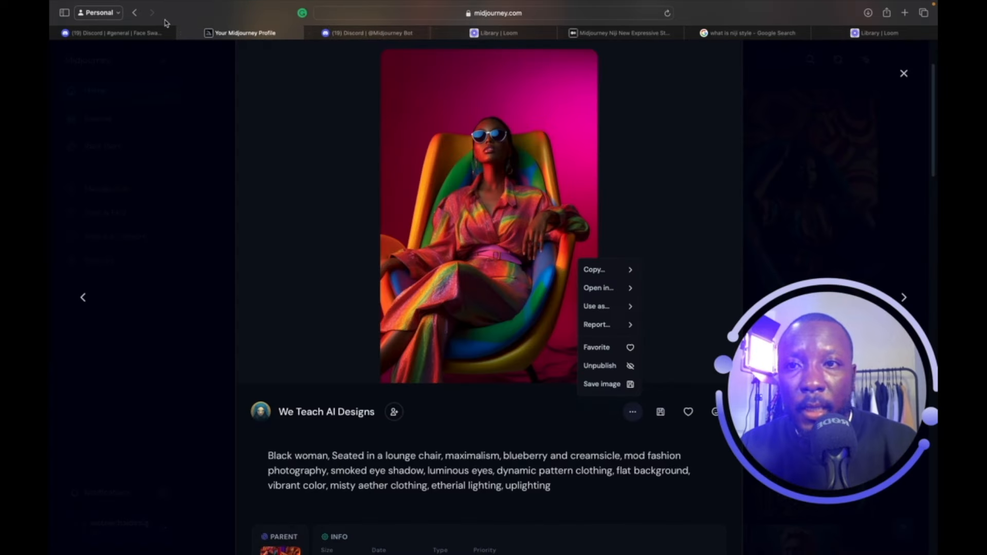
# Compare the remix grid with the original gallery portrait, then close the enlarged grid.
pyautogui.click(137, 35)
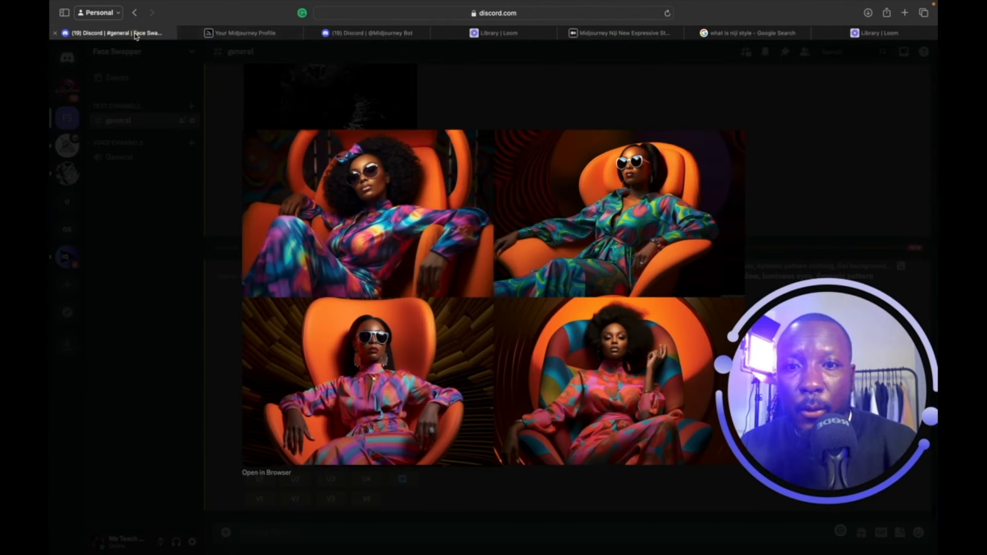
pyautogui.click(233, 34)
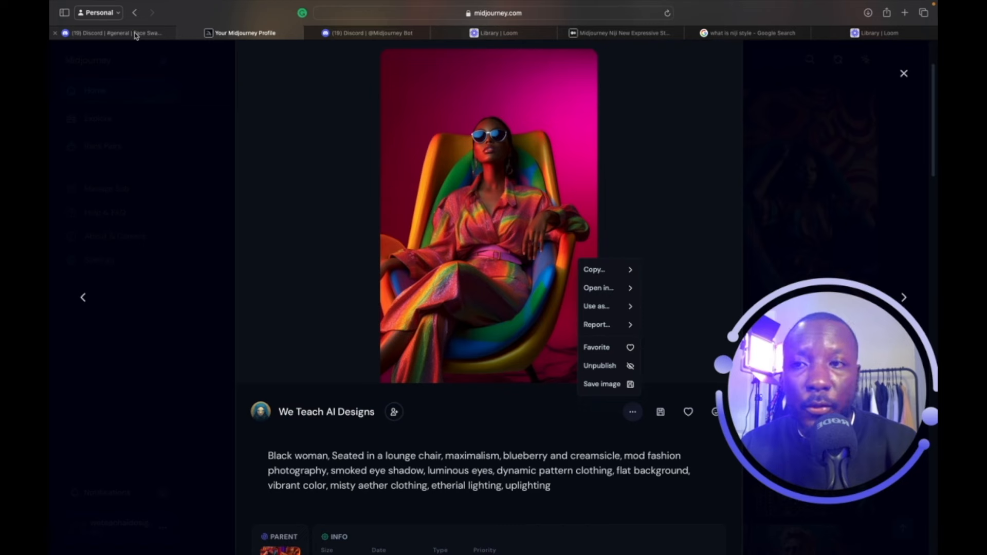
pyautogui.click(116, 33)
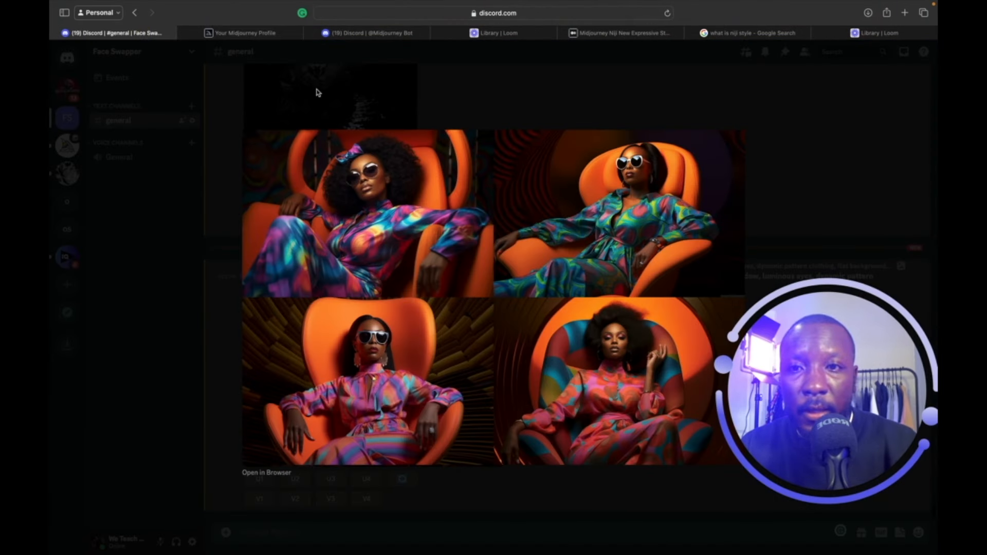
pyautogui.click(262, 34)
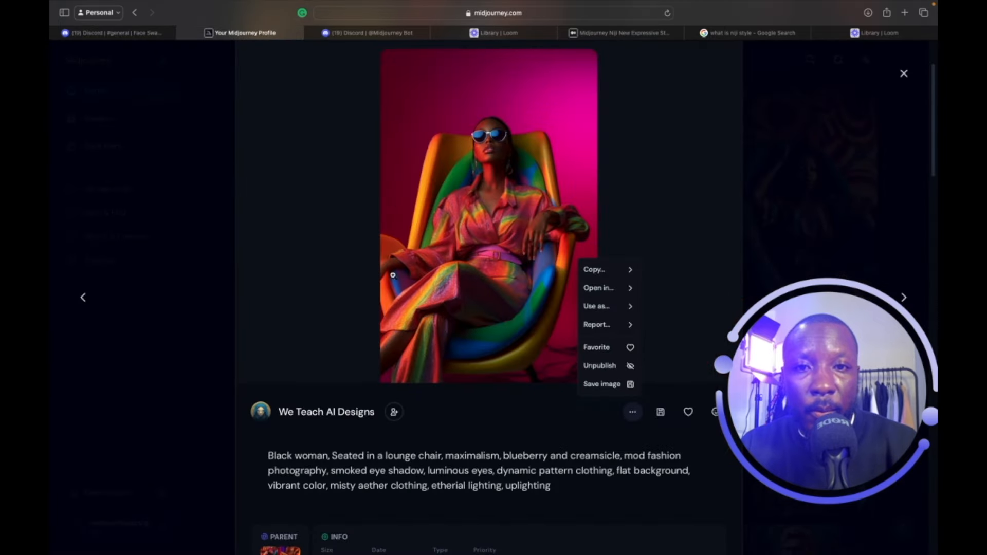
pyautogui.click(342, 252)
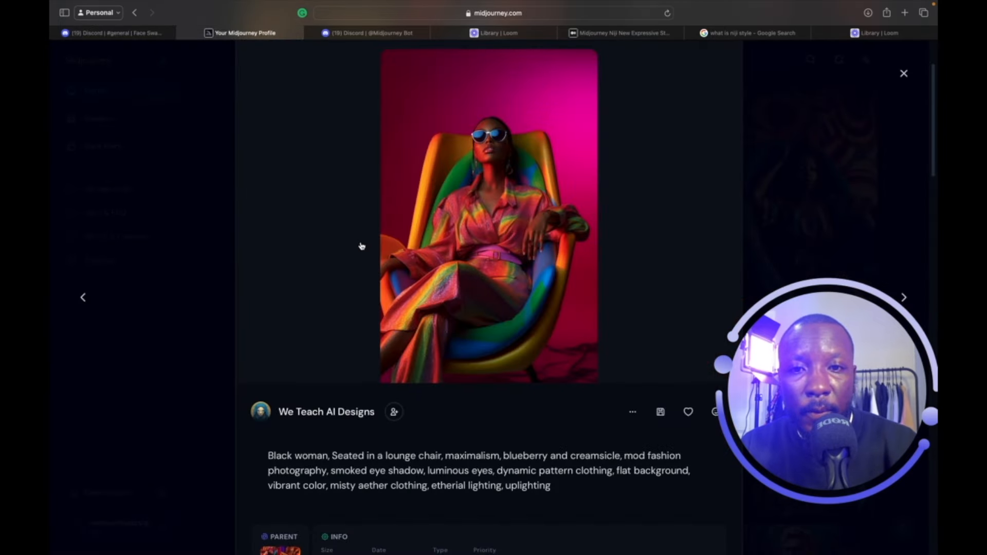
pyautogui.click(117, 33)
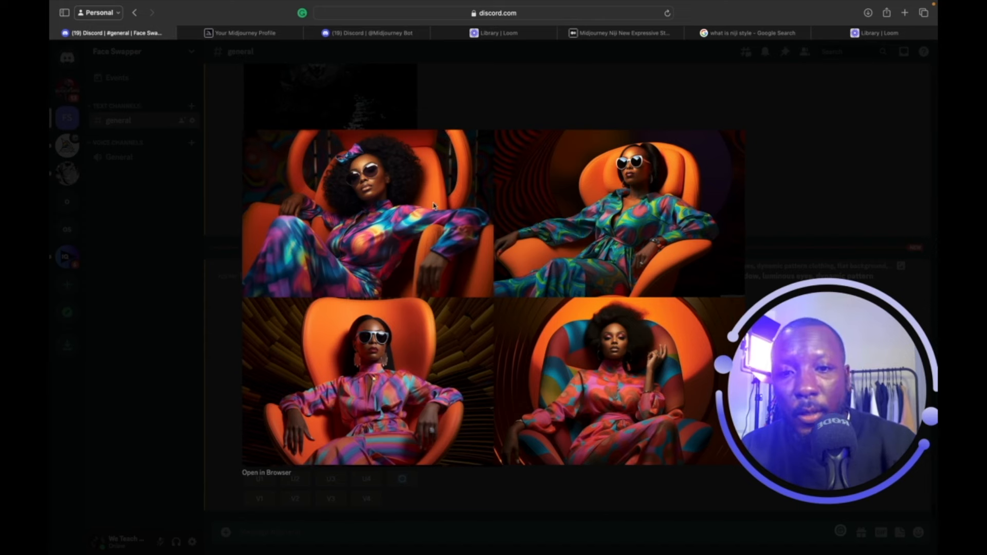
pyautogui.click(766, 160)
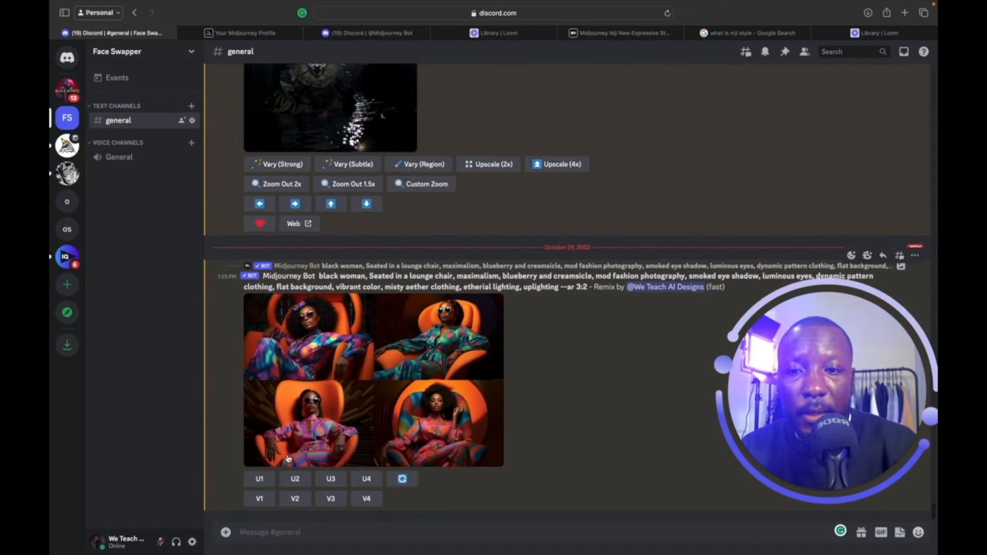
# Upscale the first remix image with U1.
pyautogui.click(260, 478)
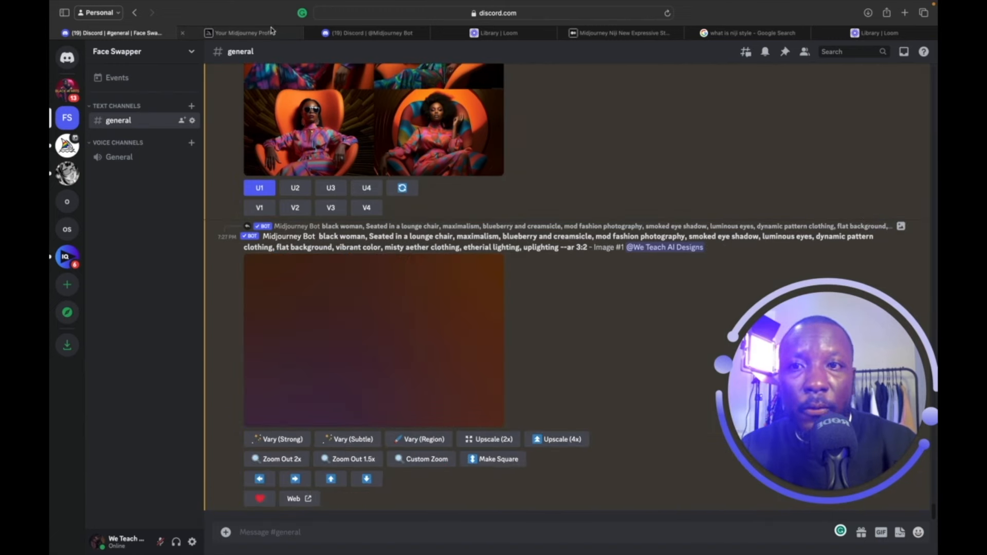
pyautogui.click(264, 34)
pyautogui.scroll(-2, 346, 386)
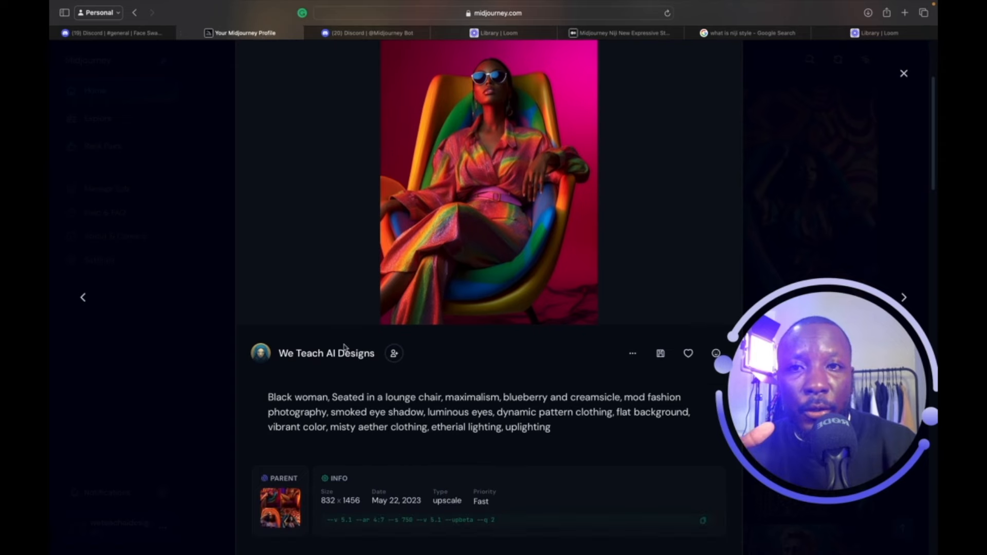
pyautogui.click(363, 34)
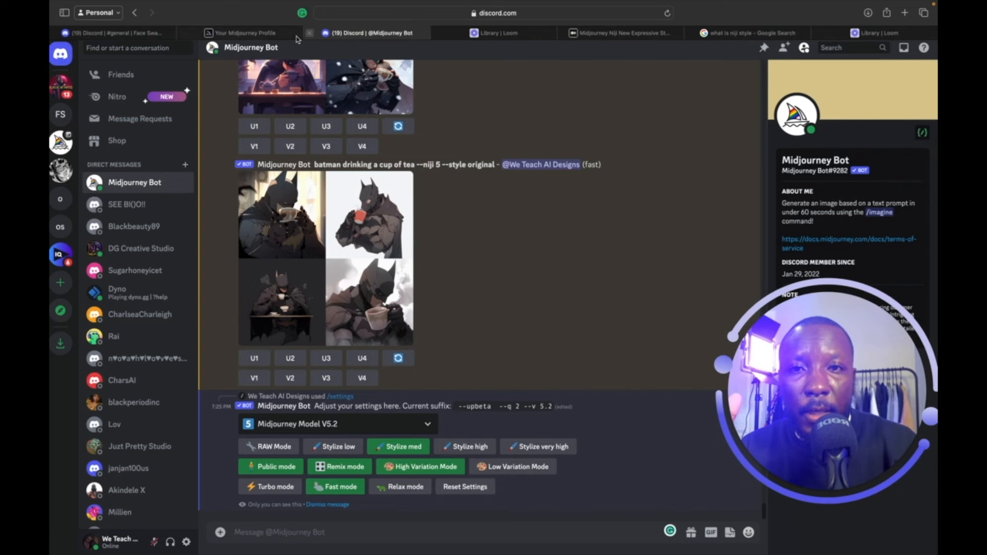
pyautogui.click(261, 34)
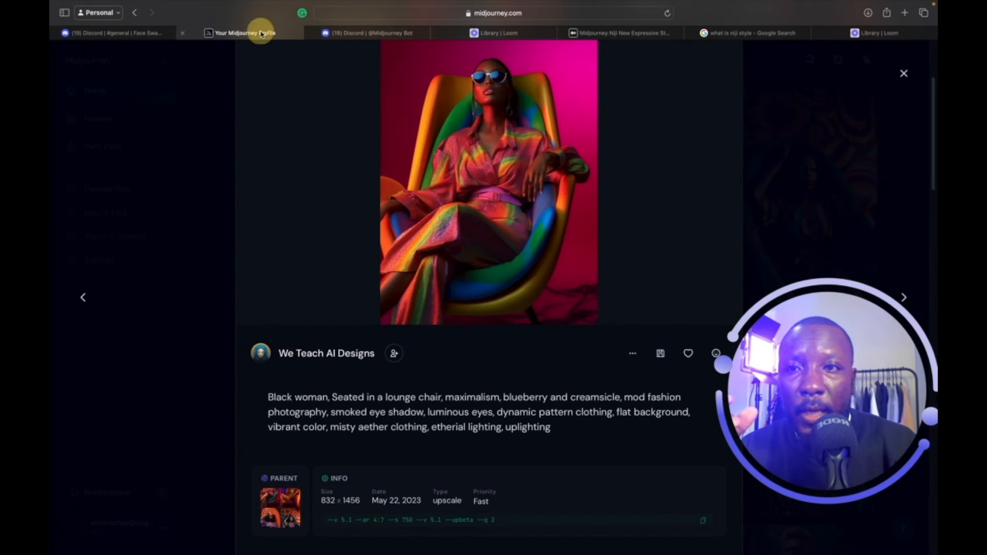
# Open the original gallery portrait in Discord via its Open in menu.
pyautogui.click(632, 353)
pyautogui.click(606, 233)
pyautogui.click(678, 228)
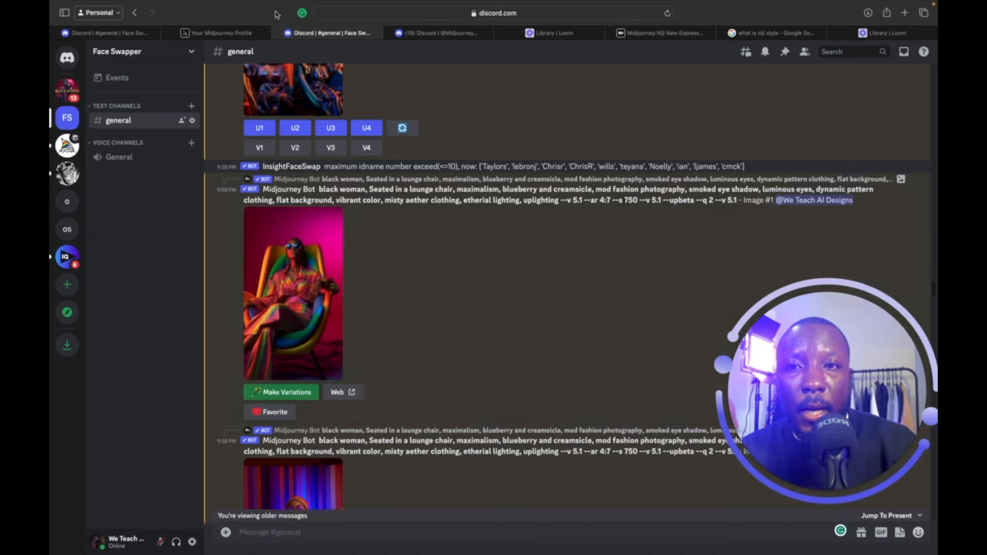
pyautogui.click(235, 34)
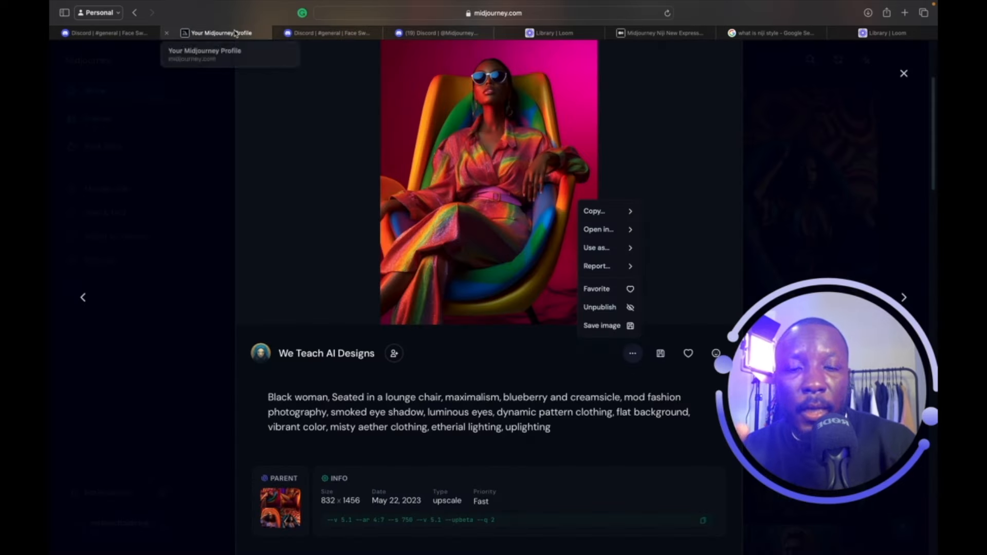
# View the upscaled Image #1 enlarged, then the original 4:7 portrait.
pyautogui.click(125, 32)
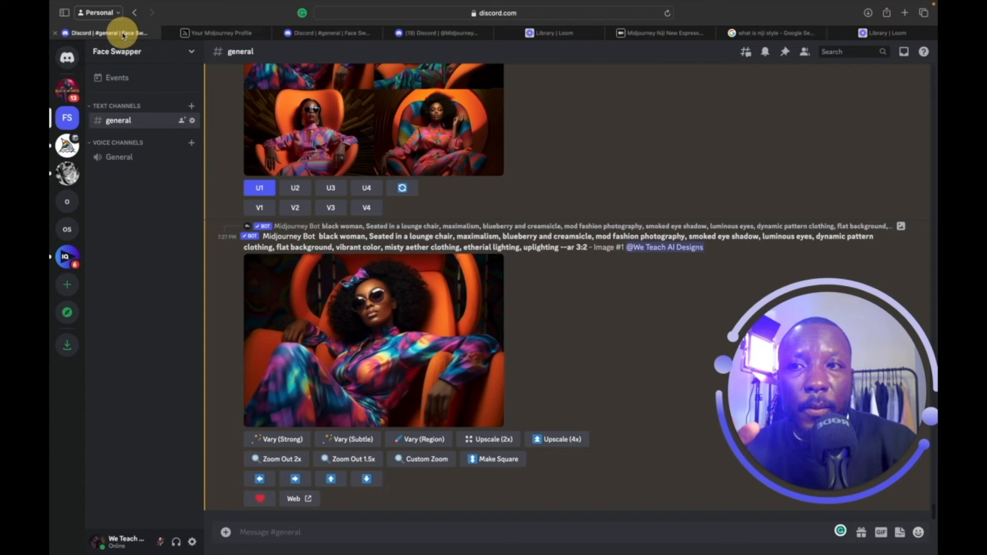
pyautogui.click(427, 322)
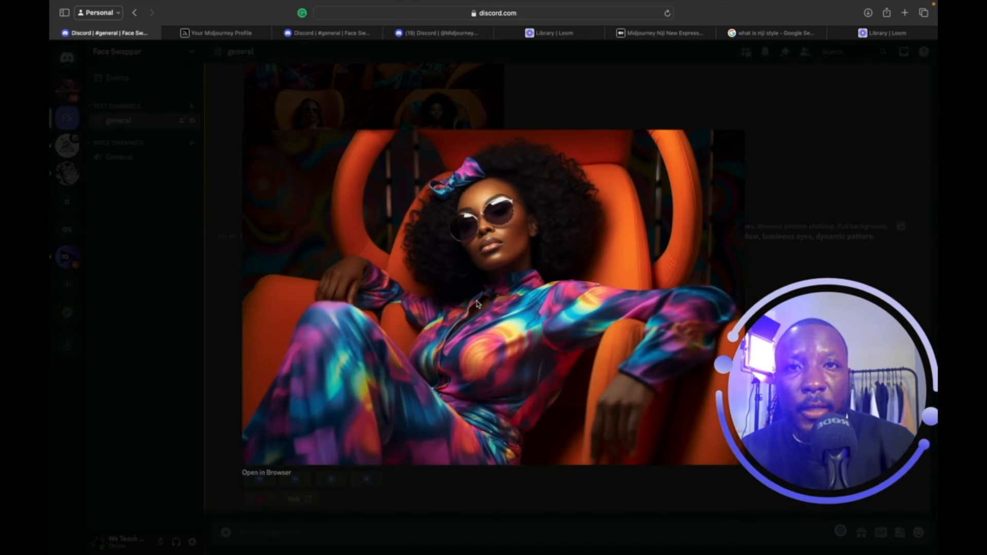
pyautogui.click(343, 34)
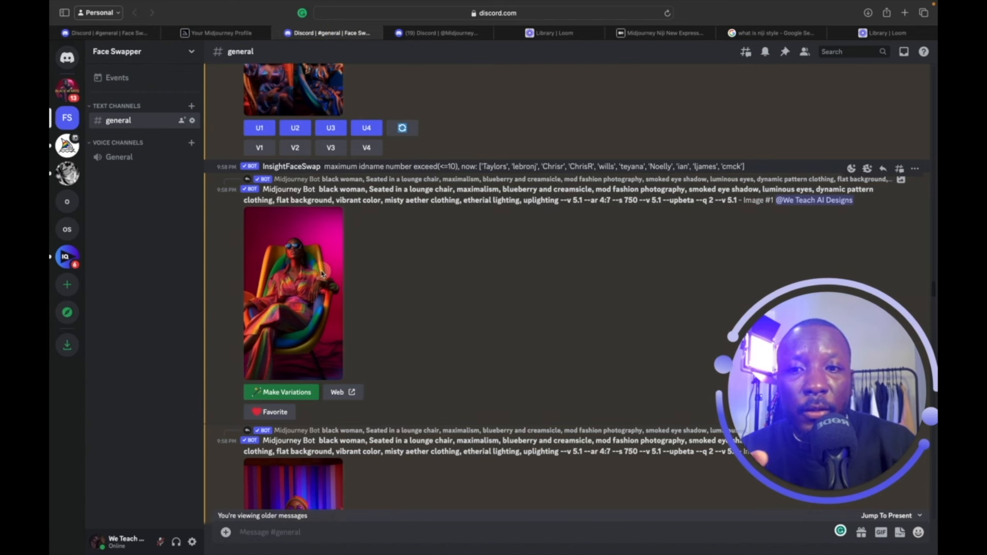
pyautogui.click(340, 265)
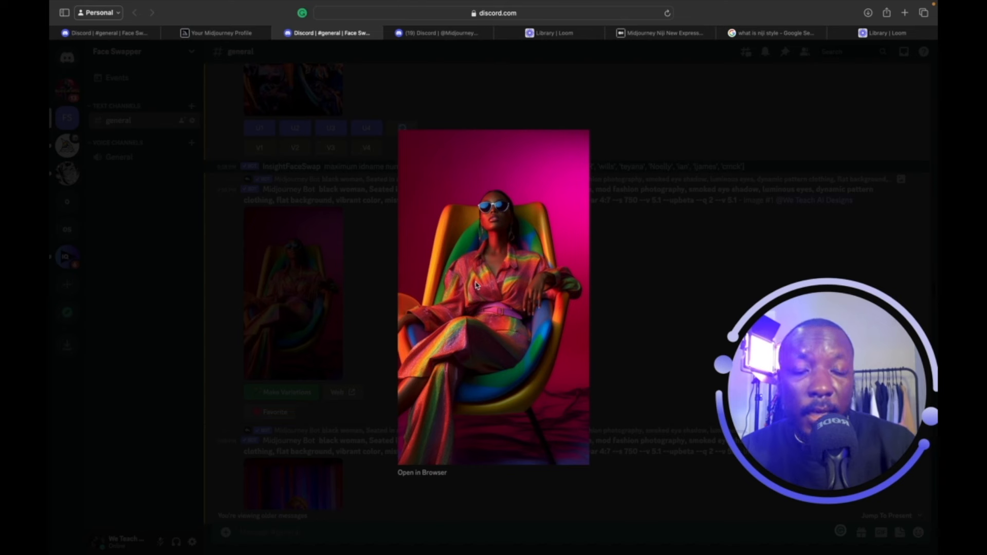
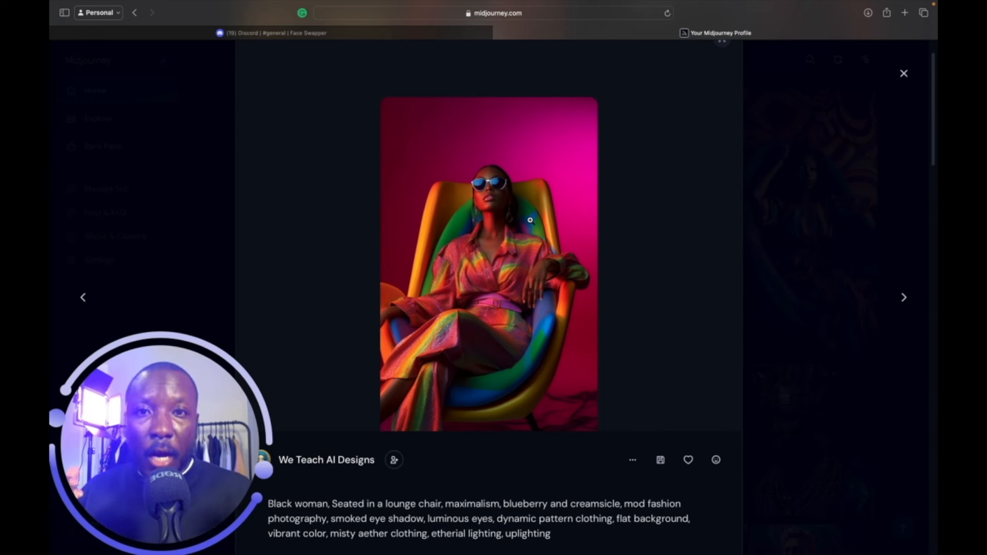
# Save the colourful lounge-chair portrait to Downloads, then switch to Photoshop.
pyautogui.rightClick(447, 209)
pyautogui.click(482, 243)
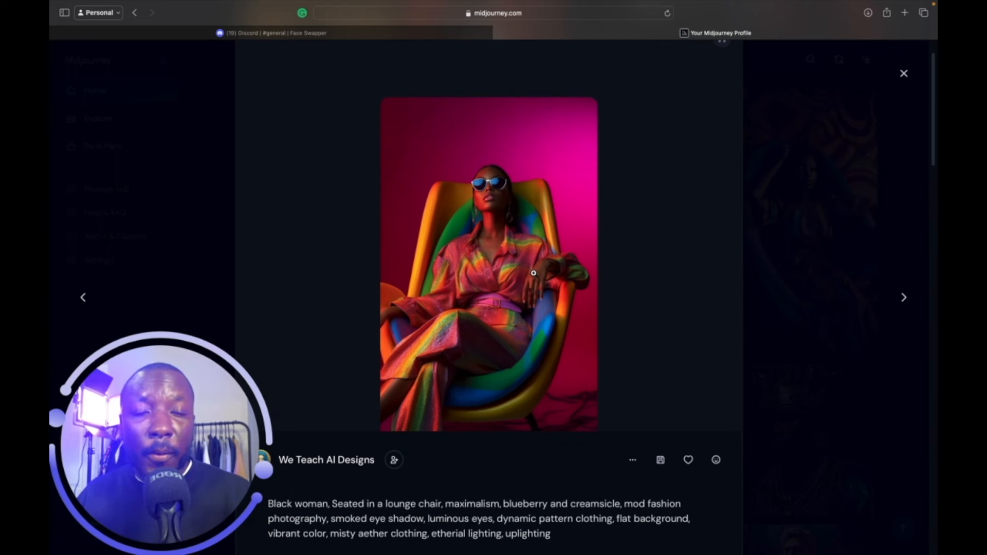
pyautogui.click(631, 531)
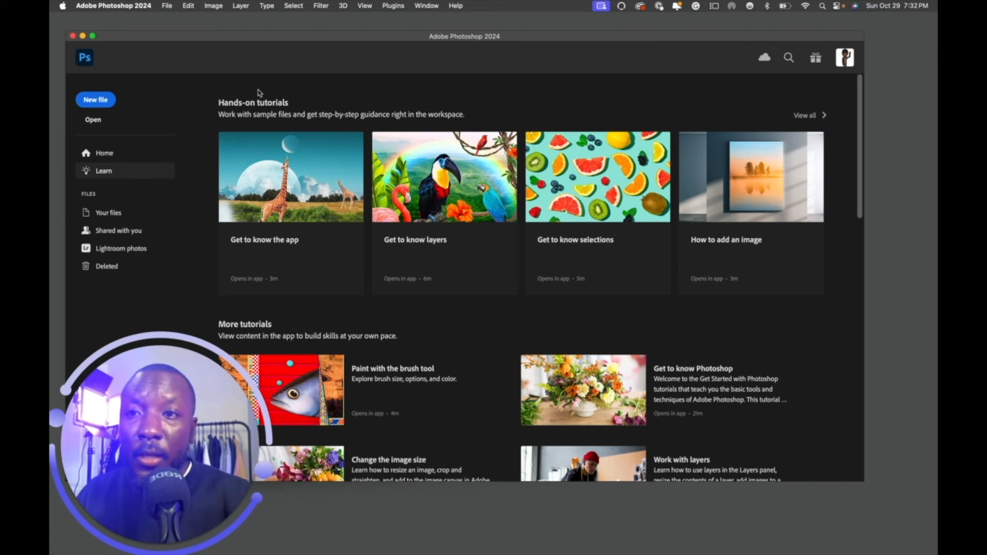
# Create a new landscape document 1920 px wide by 1080 px high.
pyautogui.click(167, 7)
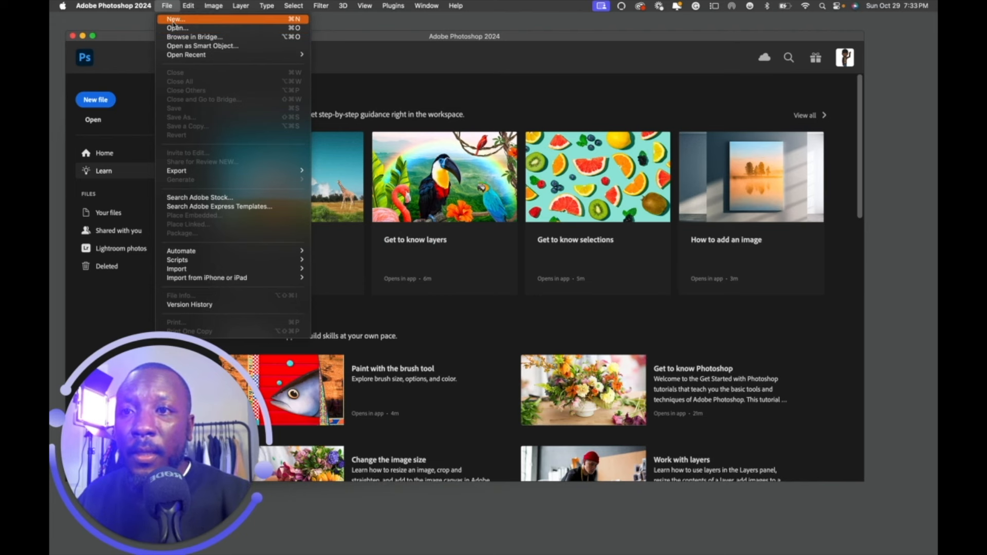
pyautogui.click(173, 19)
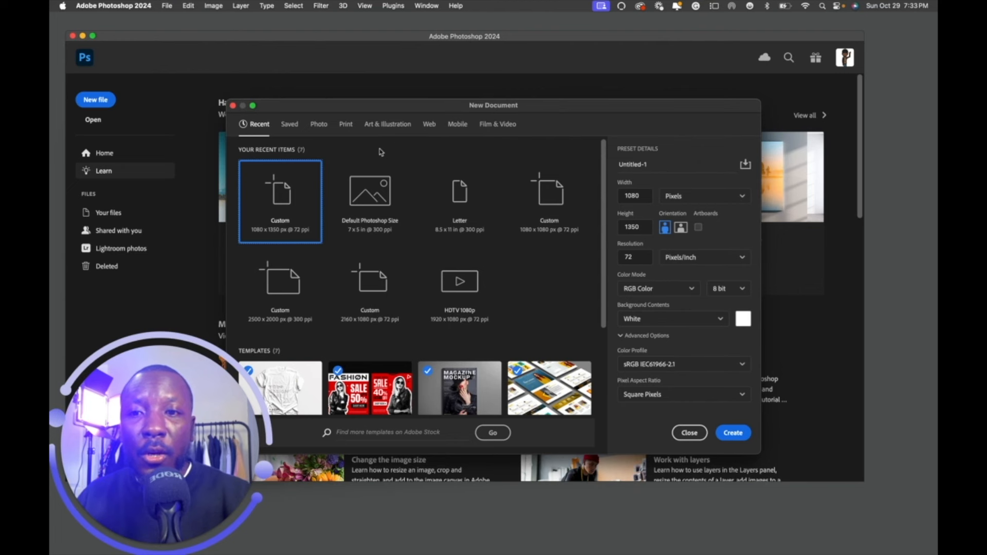
pyautogui.click(681, 230)
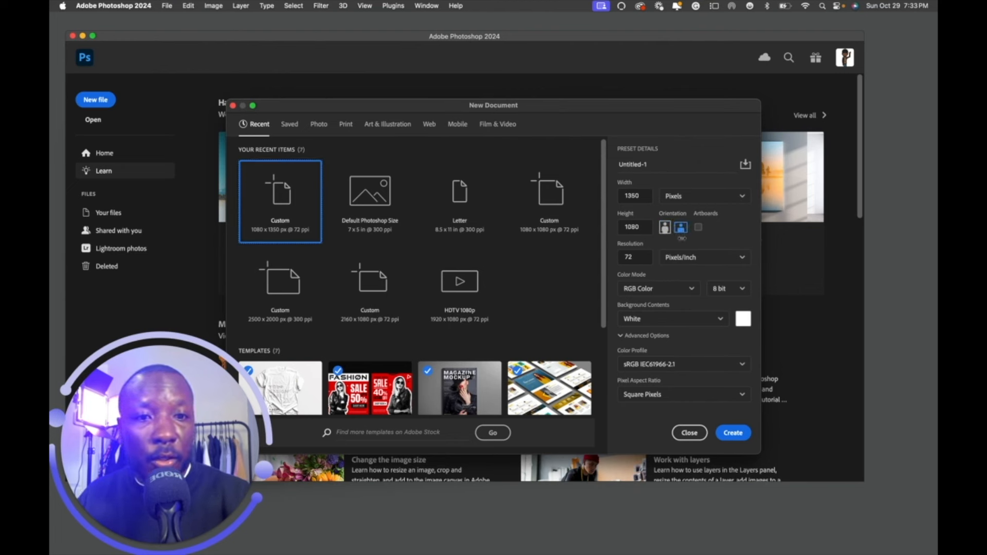
pyautogui.doubleClick(638, 196)
pyautogui.write('19')
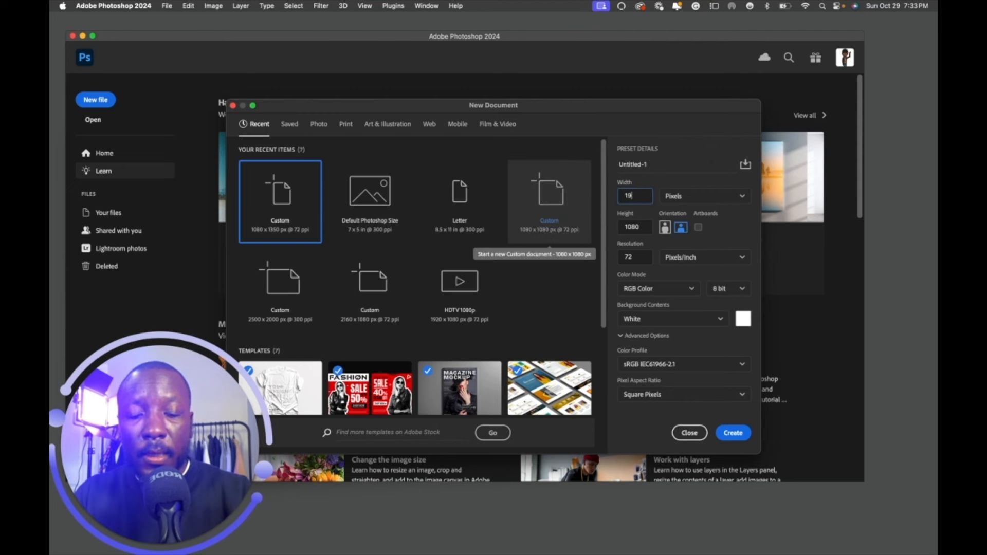
pyautogui.write('20')
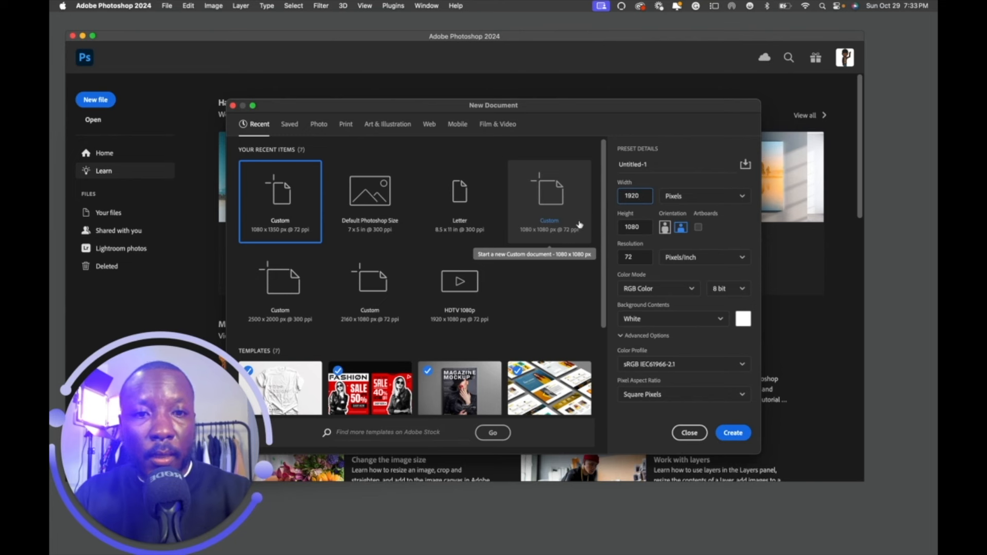
pyautogui.moveTo(640, 196); pyautogui.dragTo(600, 196)
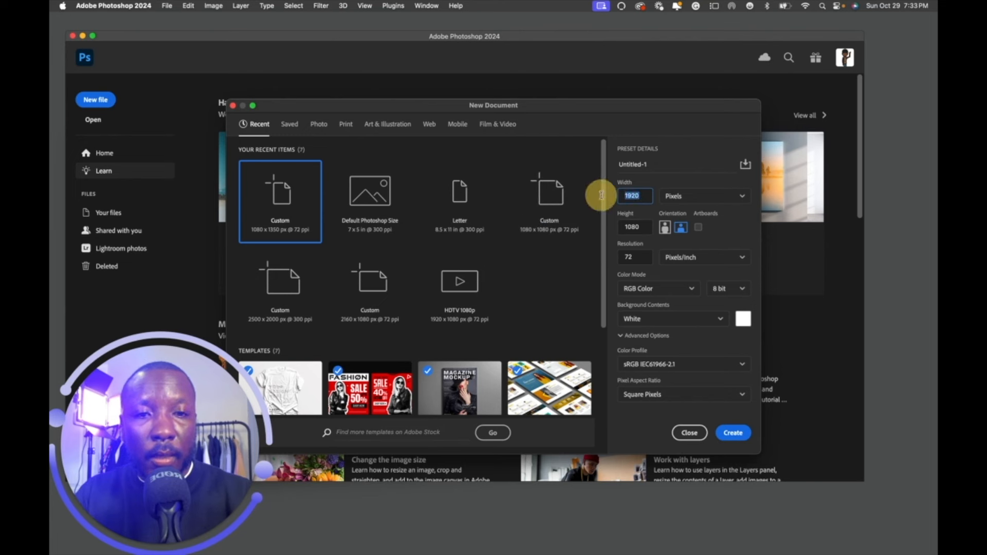
pyautogui.click(735, 434)
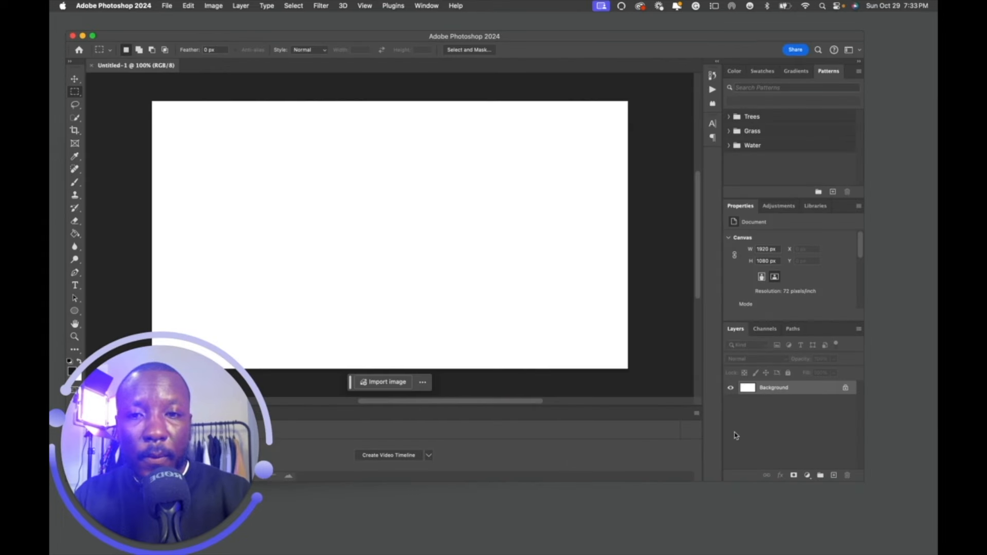
# Place 0_0-2.png embedded in the centre of the new canvas.
pyautogui.moveTo(155, 367); pyautogui.dragTo(800, 337)
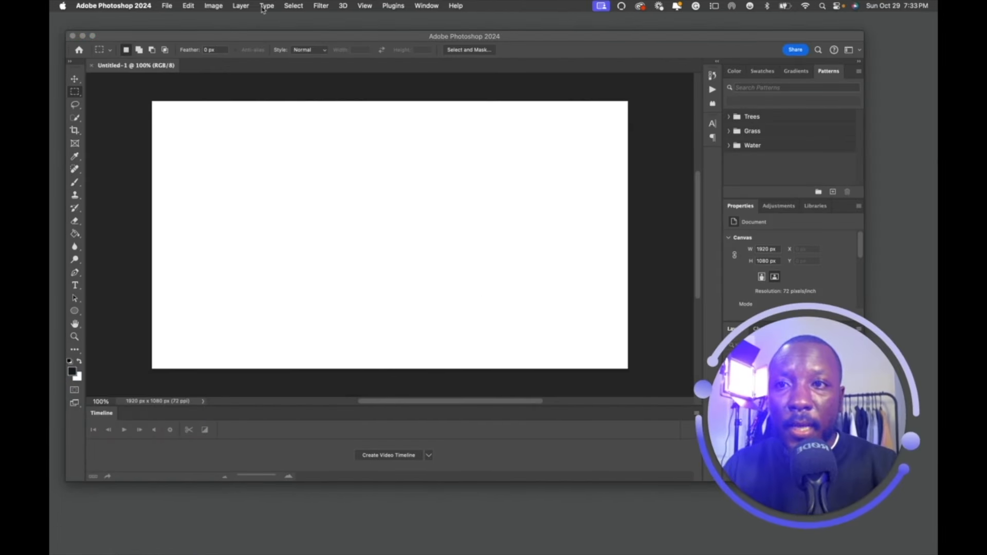
pyautogui.click(167, 6)
pyautogui.click(206, 216)
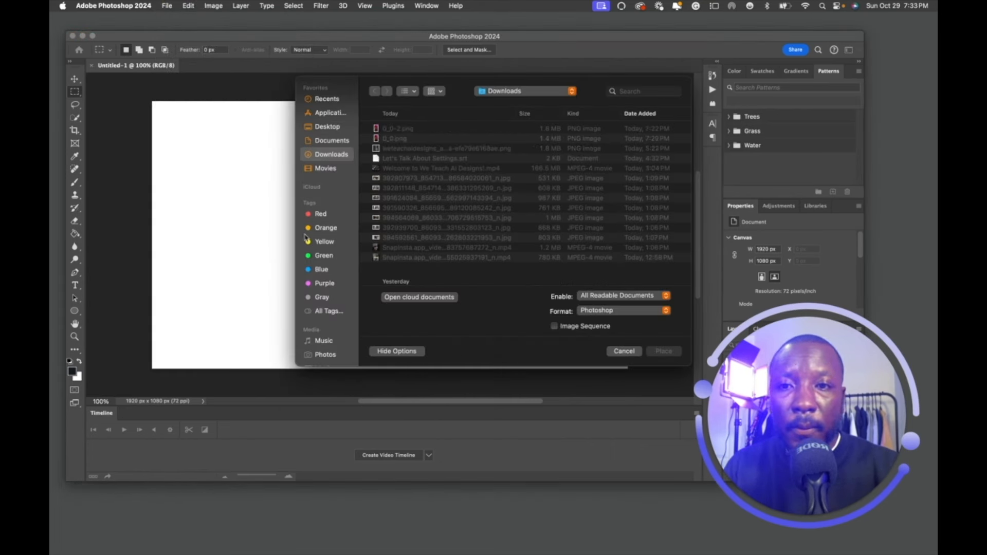
pyautogui.click(400, 130)
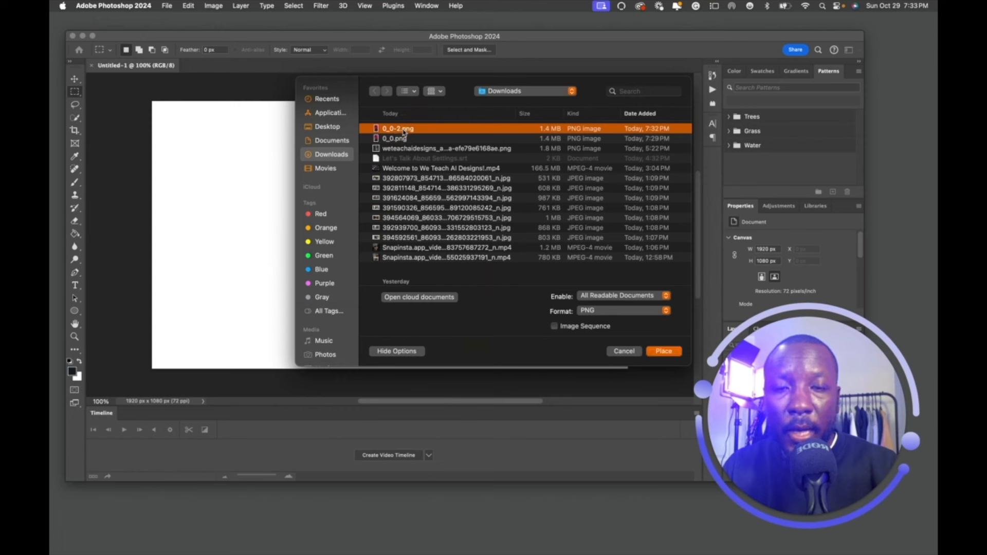
pyautogui.press('space')
pyautogui.press('space')
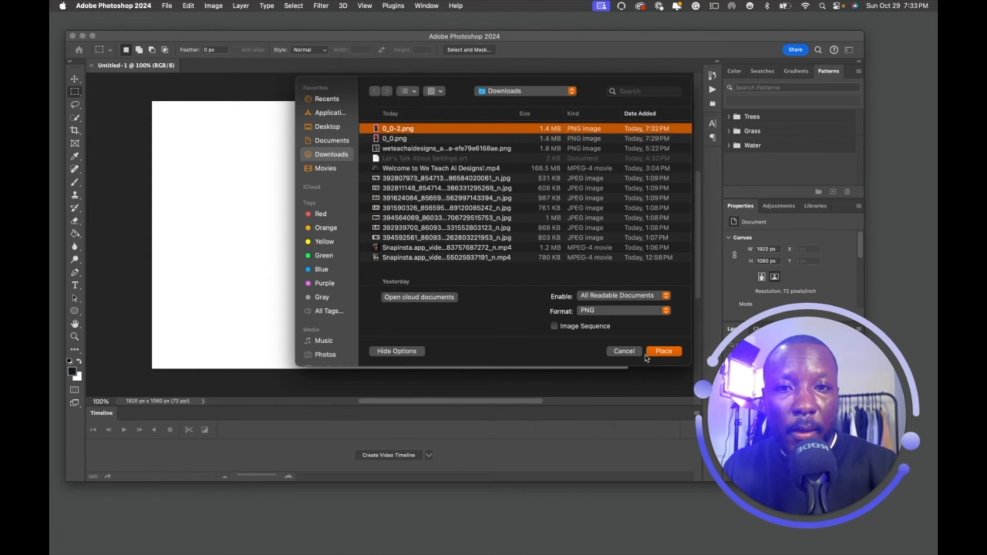
pyautogui.click(666, 353)
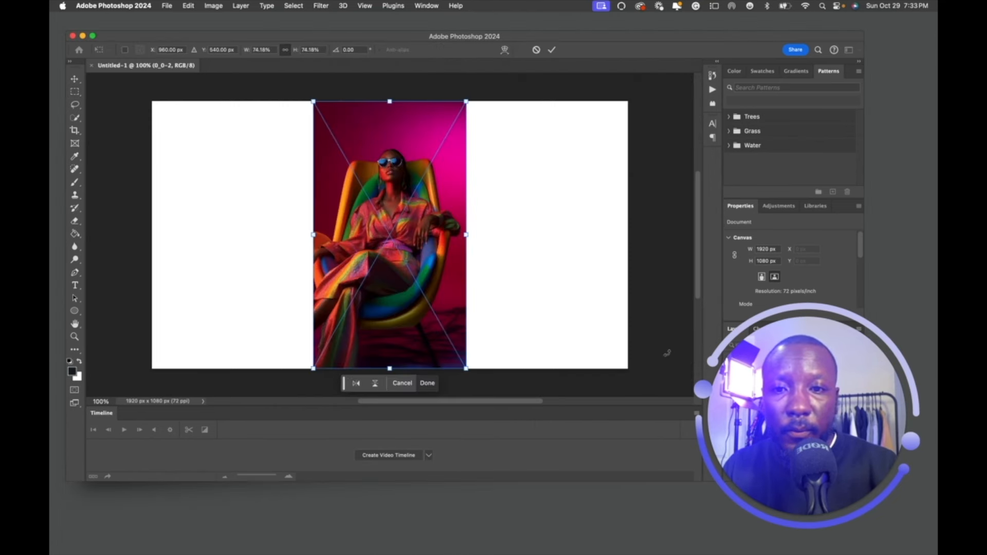
# Commit the placed portrait and marquee-select the empty left area overlapping its edge.
pyautogui.click(551, 51)
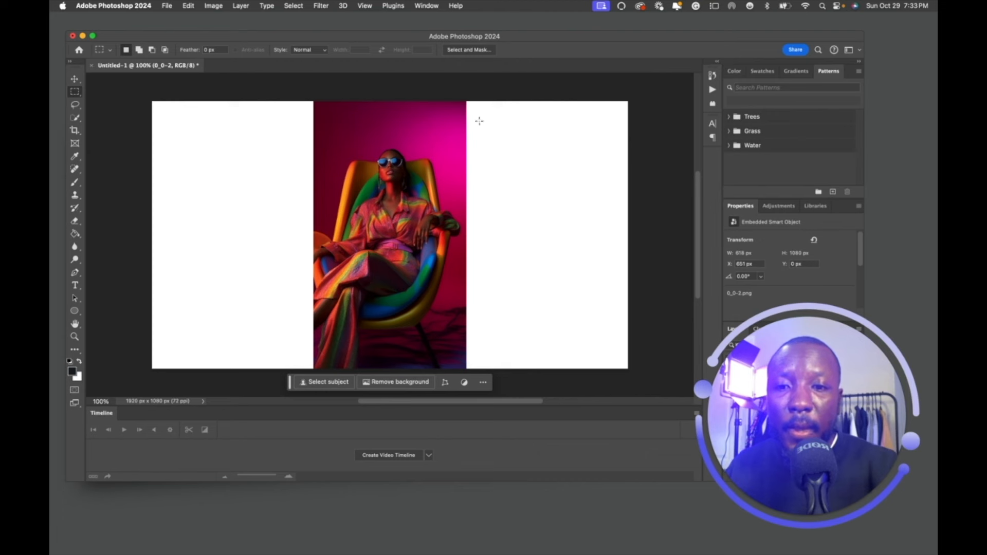
pyautogui.click(77, 93)
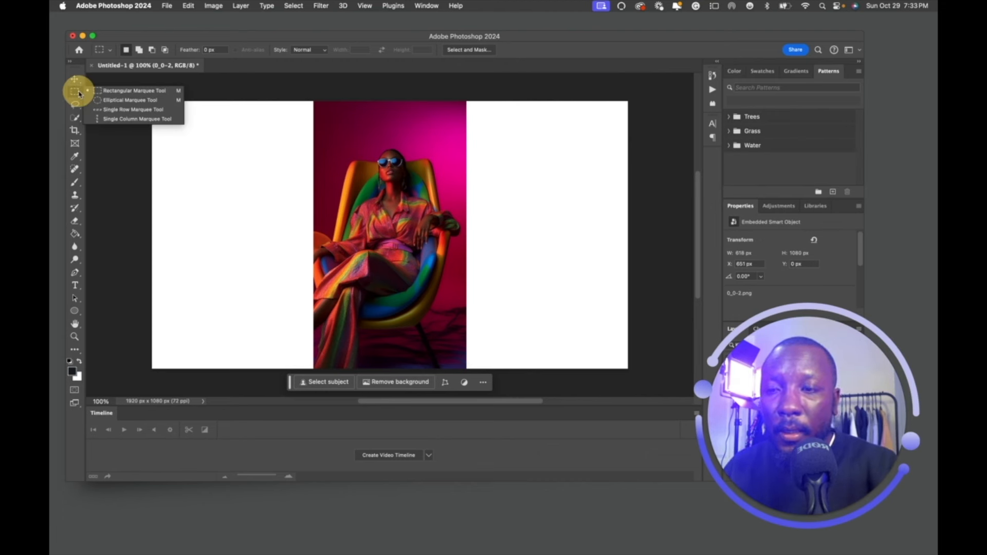
pyautogui.click(78, 92)
pyautogui.click(79, 92)
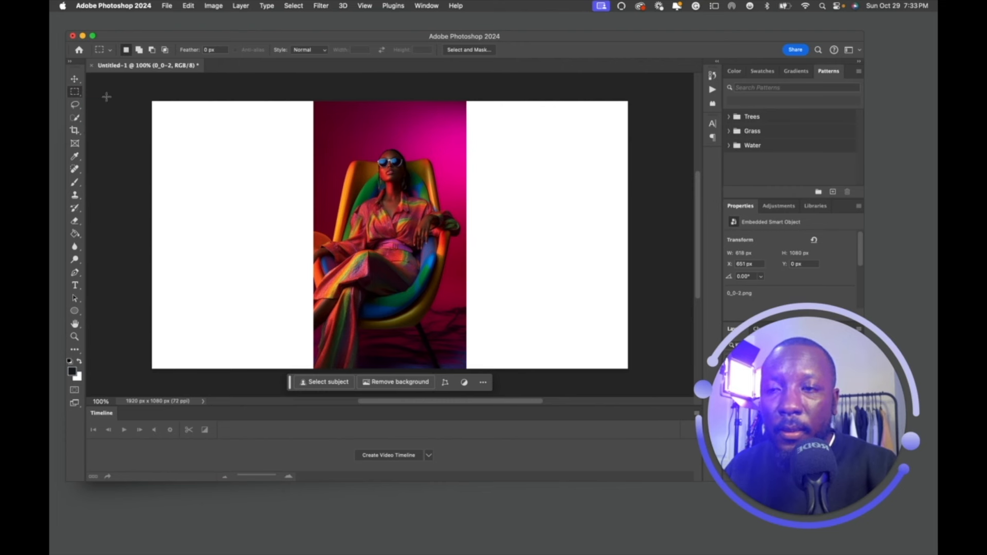
pyautogui.moveTo(144, 92); pyautogui.dragTo(318, 374)
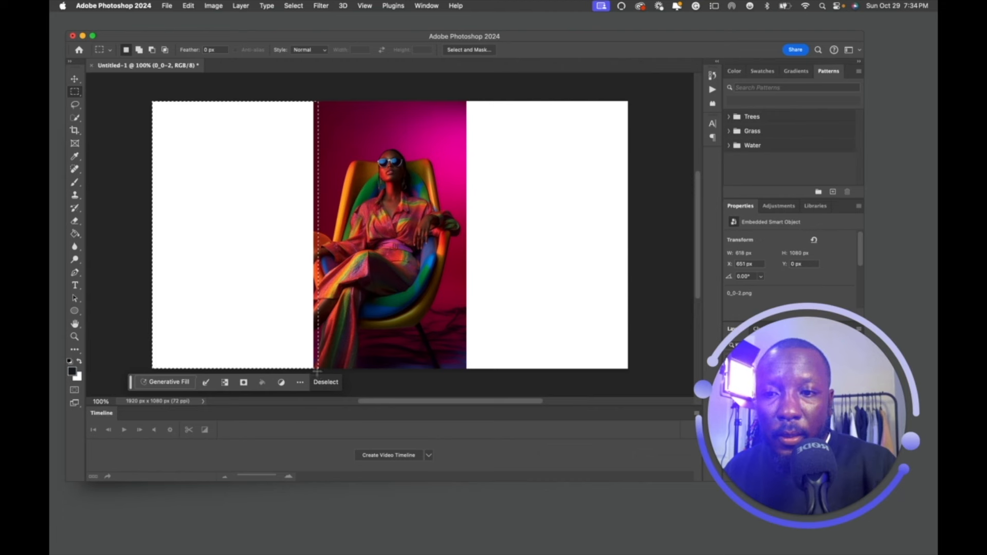
# Generative Fill the left selection, browse the three variations and keep variation 1/3.
pyautogui.click(176, 386)
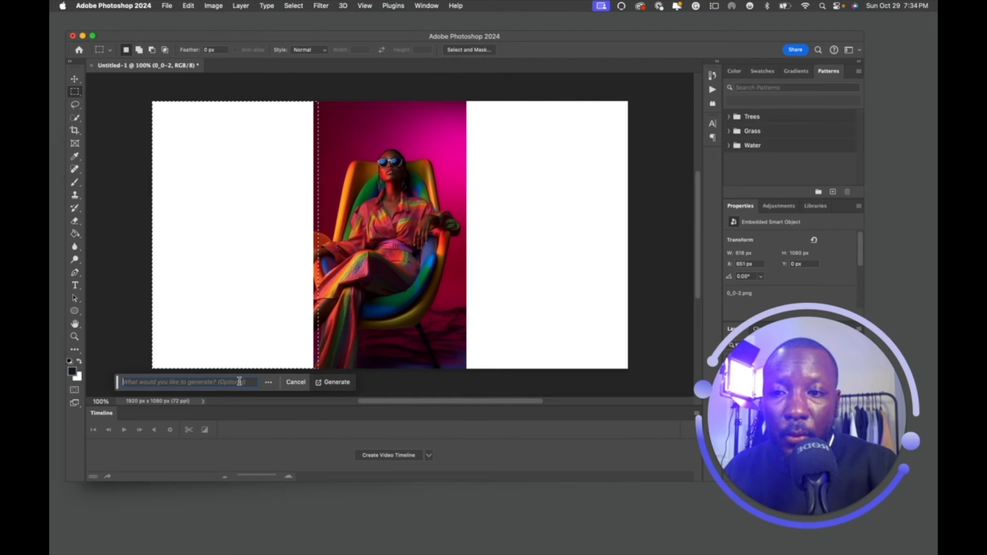
pyautogui.click(335, 383)
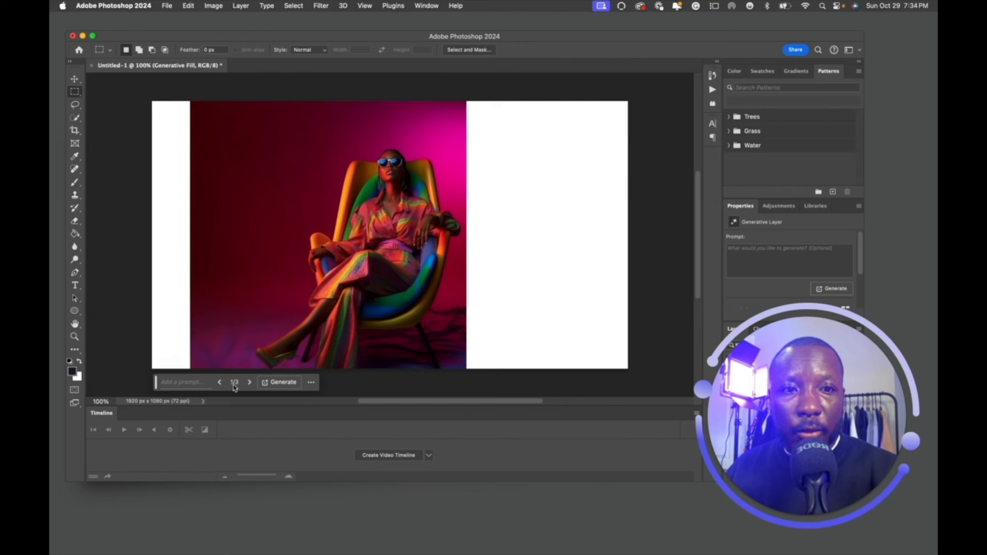
pyautogui.click(249, 383)
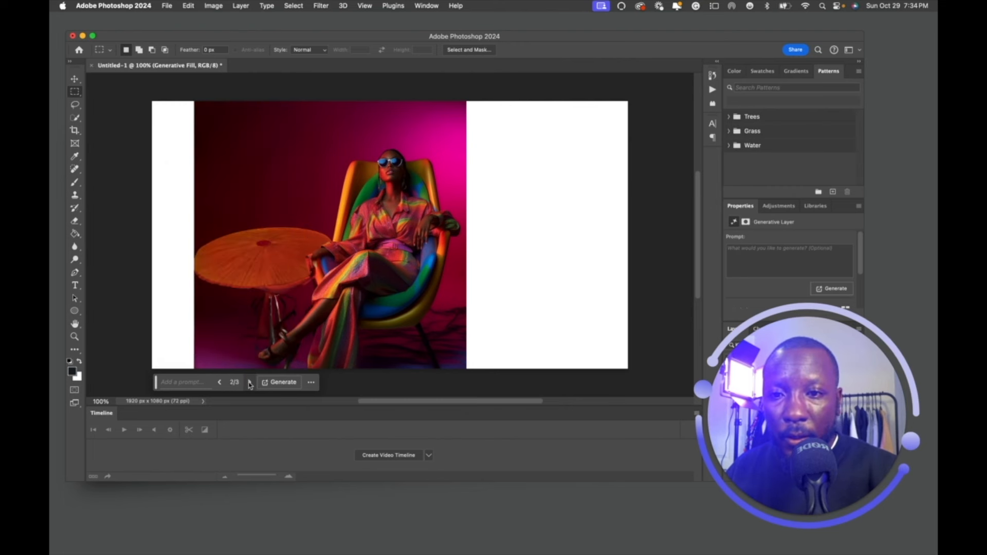
pyautogui.click(250, 383)
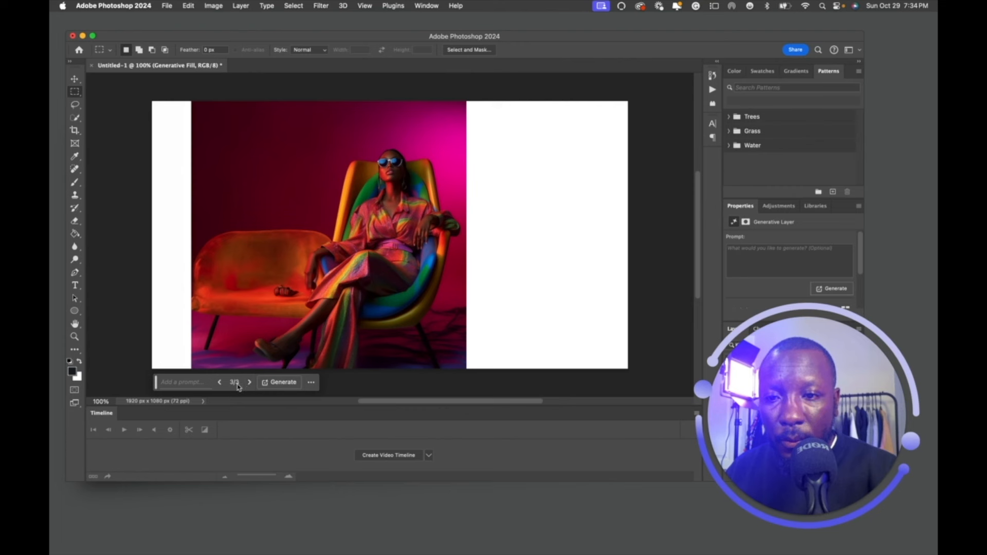
pyautogui.click(220, 383)
pyautogui.click(220, 383)
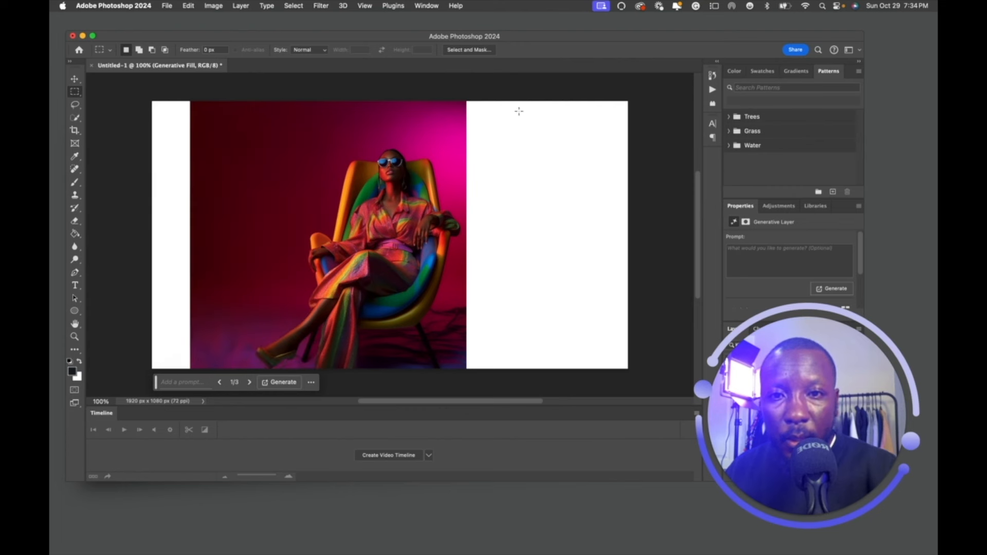
# Select the empty right area and Generative Fill it with pink backdrop and a side table.
pyautogui.moveTo(462, 101); pyautogui.dragTo(632, 212)
pyautogui.scroll(5, 632, 212)
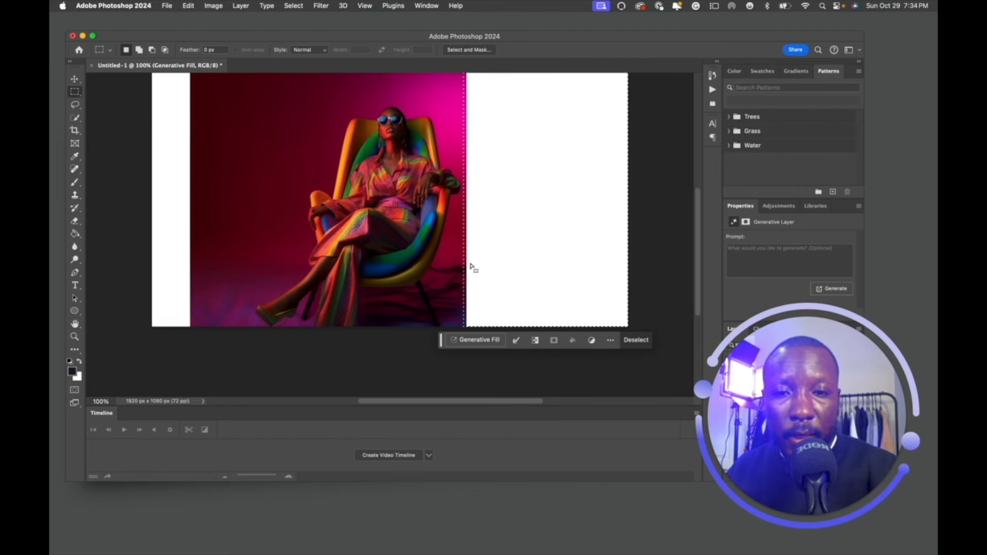
pyautogui.click(480, 340)
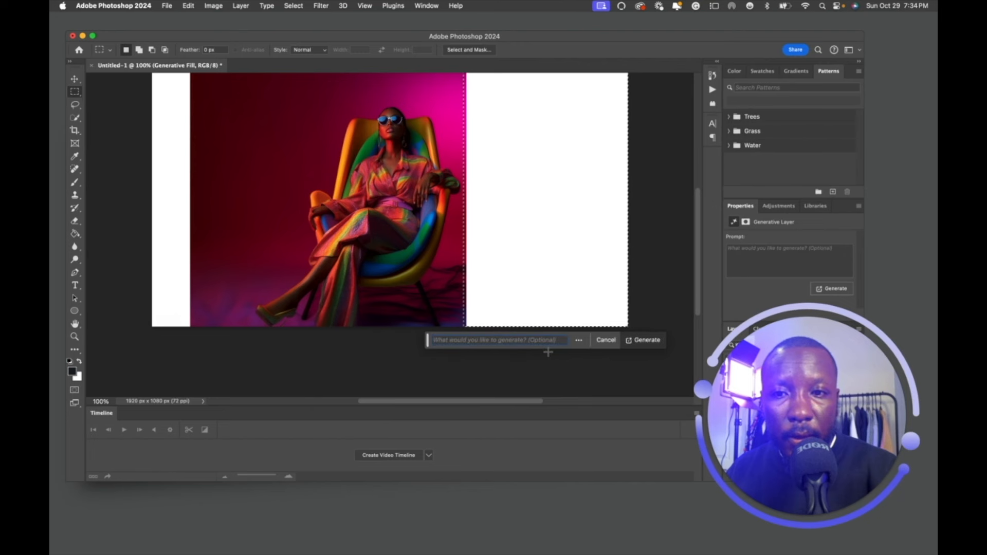
pyautogui.click(629, 340)
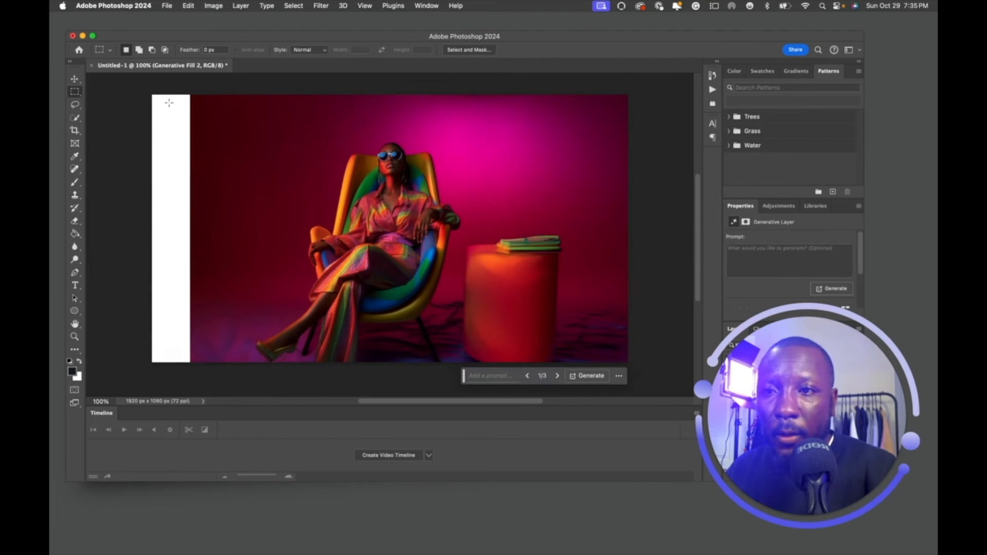
# Select the remaining white strip on the left edge and Generative Fill it.
pyautogui.moveTo(152, 95); pyautogui.dragTo(200, 380)
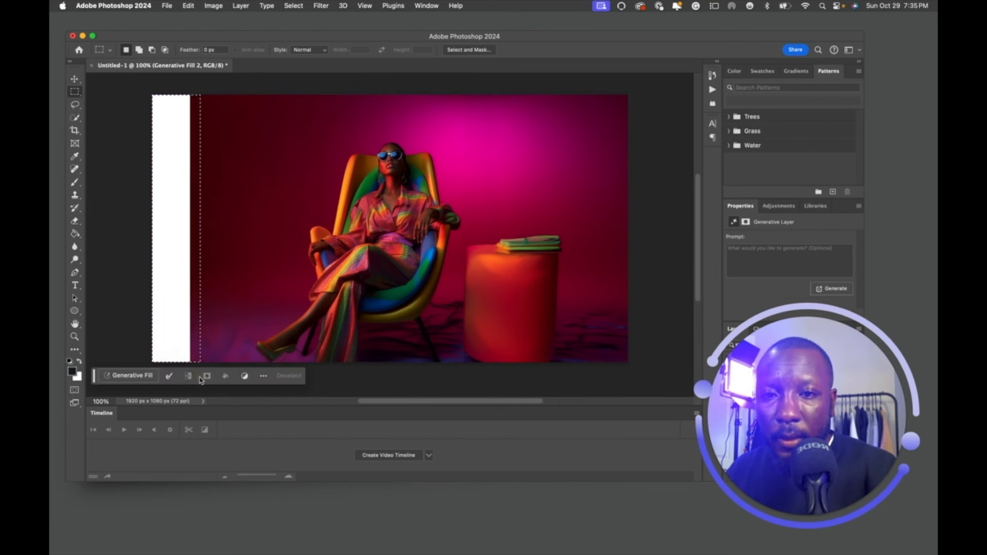
pyautogui.click(135, 378)
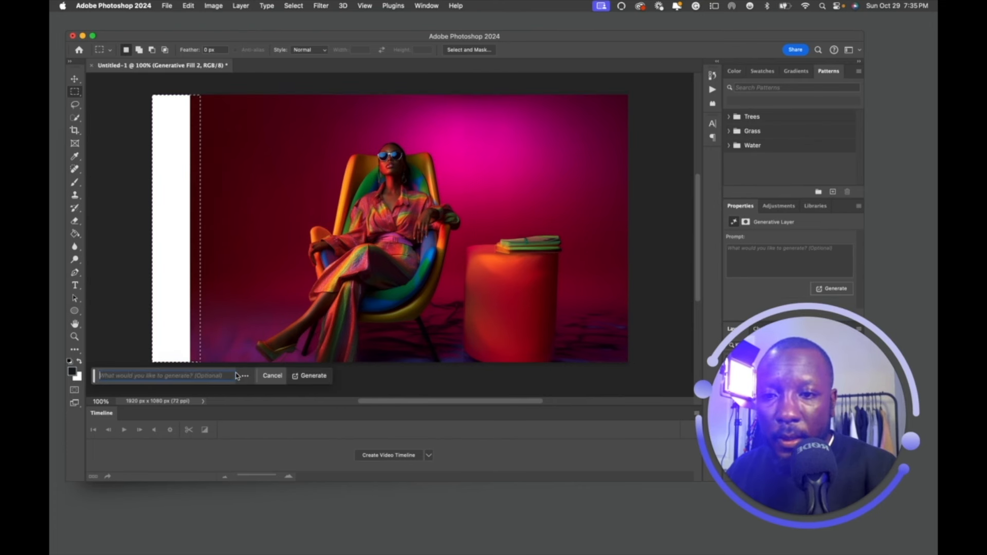
pyautogui.click(304, 376)
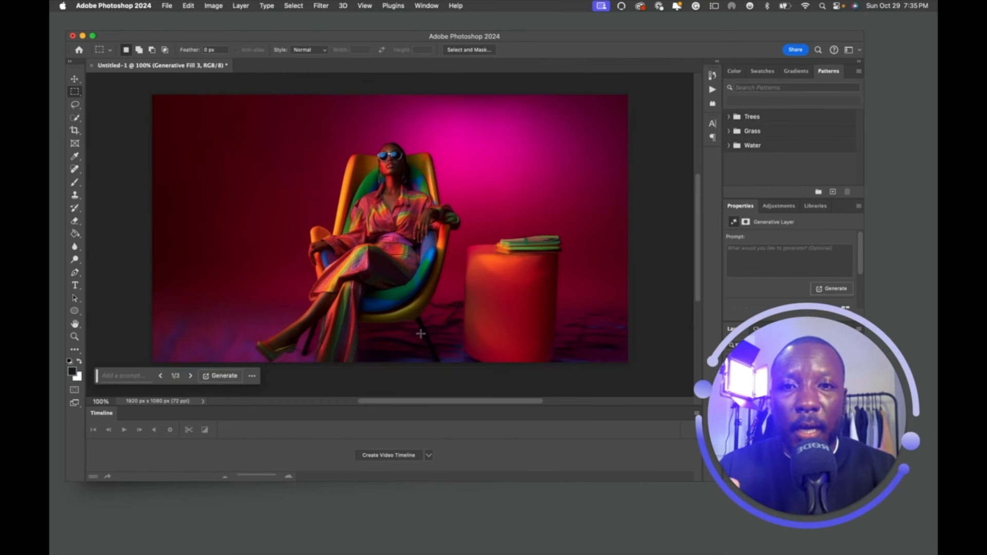
# Hide Generative Fill 2, Generative Fill 3 and Generative Fill to reveal the original portrait.
pyautogui.scroll(-1, 420, 333)
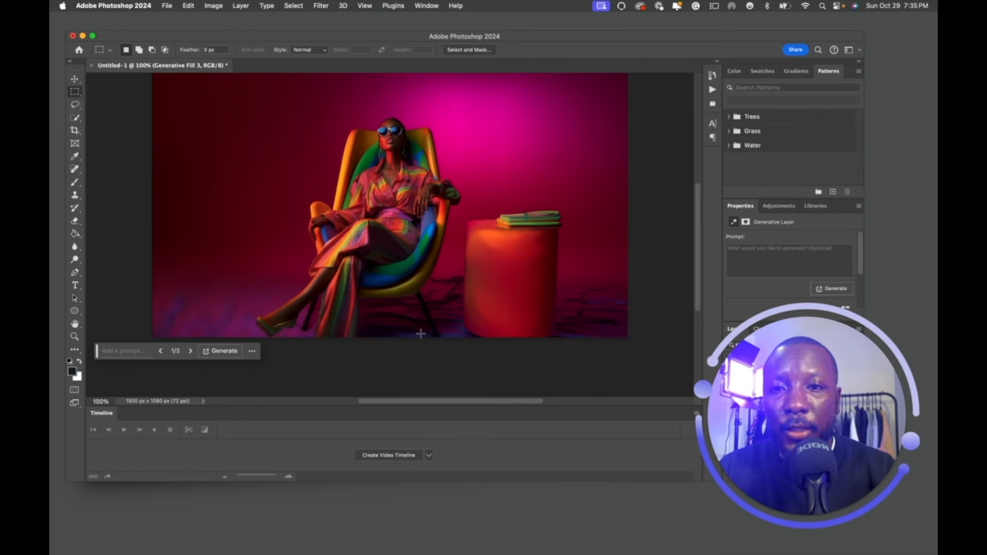
pyautogui.moveTo(818, 382); pyautogui.dragTo(820, 160)
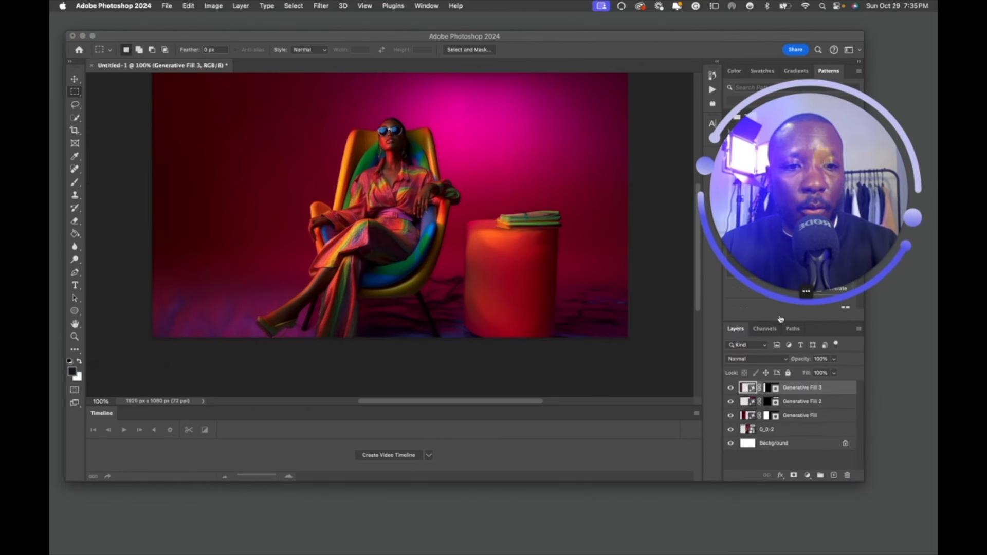
pyautogui.click(728, 388)
pyautogui.click(730, 401)
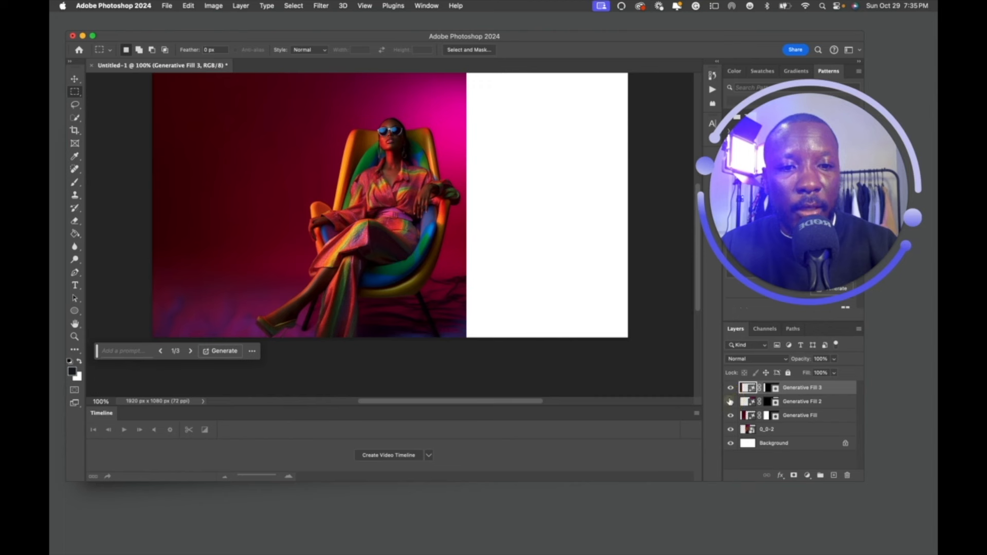
pyautogui.click(731, 387)
pyautogui.click(731, 415)
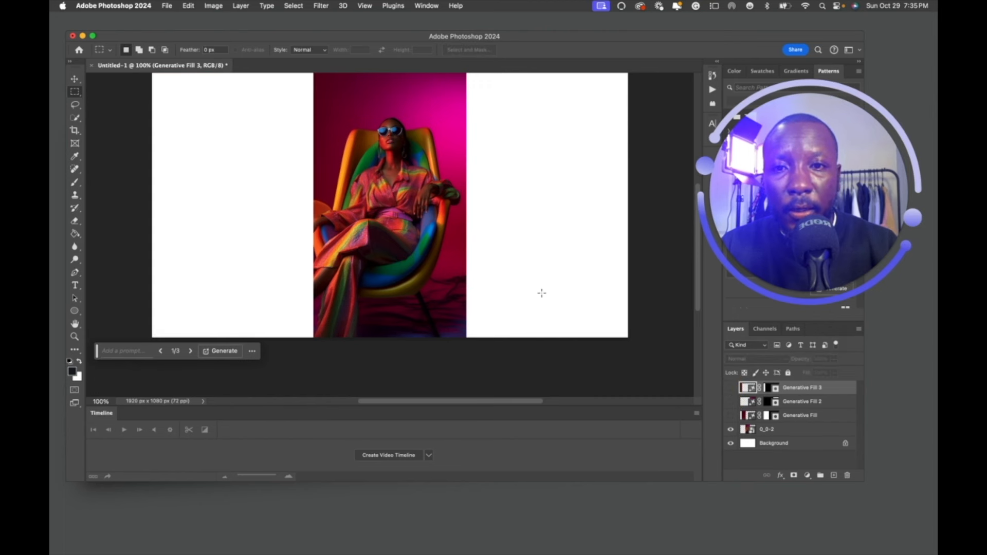
pyautogui.scroll(2, 583, 310)
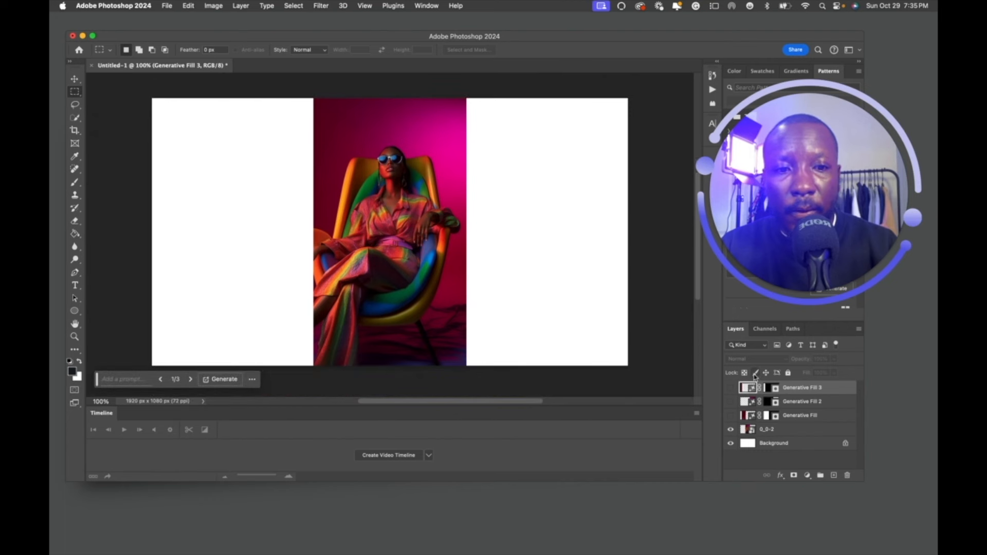
# Show the three Generative Fill layers again and zoom in on the armrest.
pyautogui.click(730, 388)
pyautogui.click(730, 401)
pyautogui.click(731, 415)
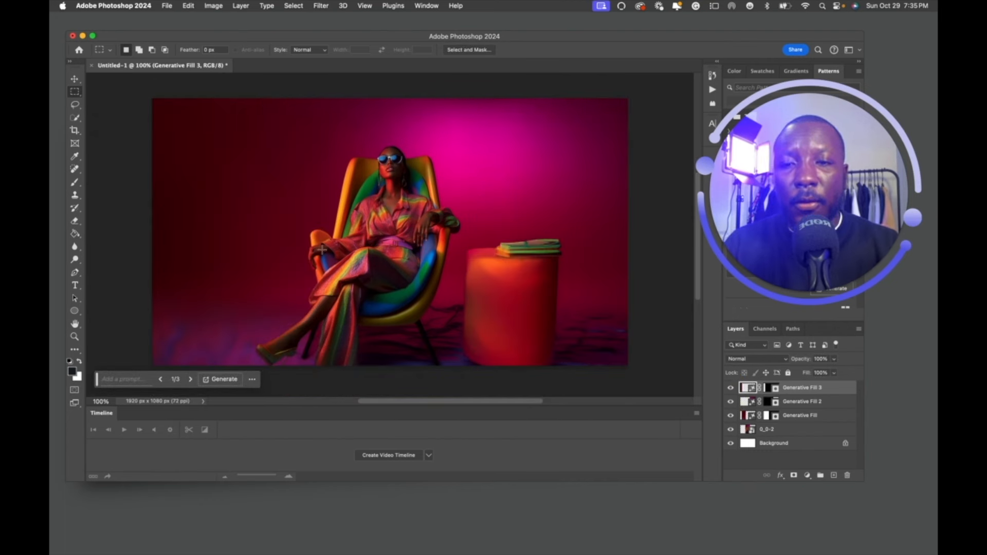
pyautogui.scroll(2, 322, 250)
pyautogui.scroll(3, 321, 257)
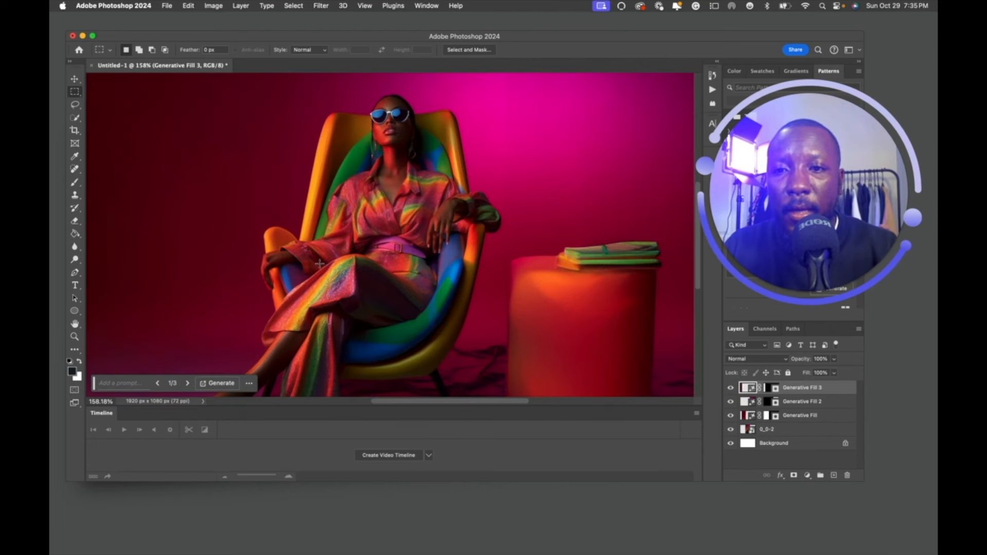
pyautogui.scroll(2, 319, 263)
pyautogui.scroll(2, 322, 258)
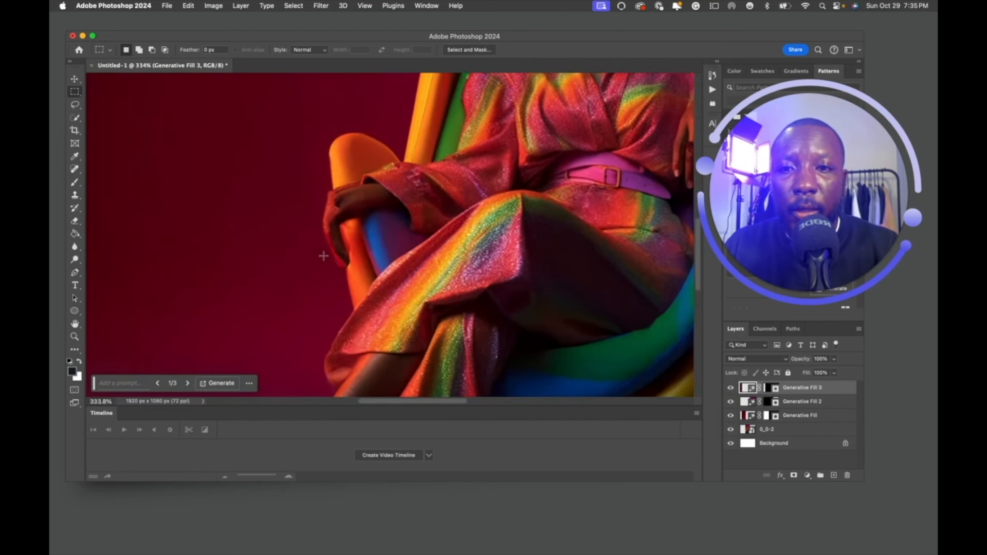
pyautogui.scroll(1, 323, 256)
# Select a box around the armrest hand and enter the prompt 'generate a hand'.
pyautogui.moveTo(278, 157); pyautogui.dragTo(331, 203)
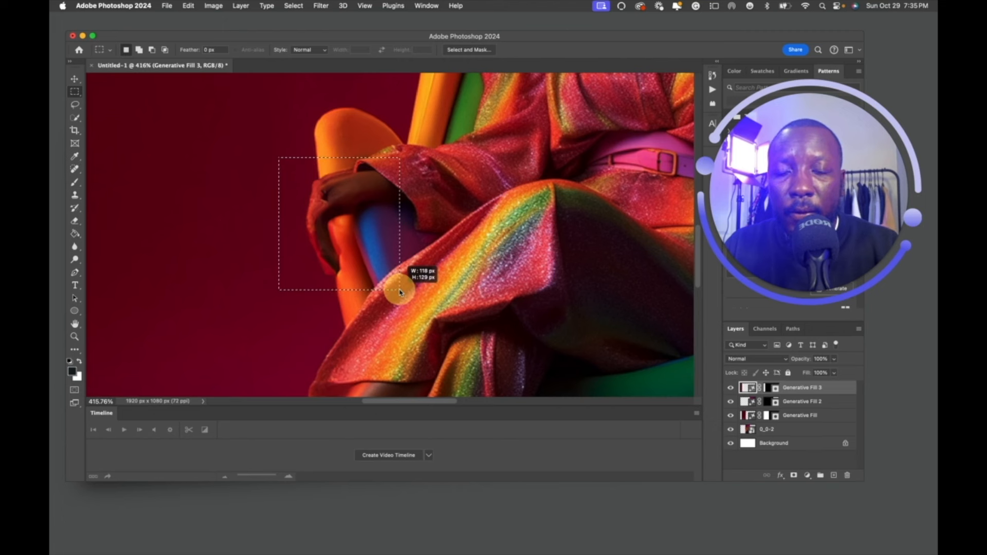
pyautogui.moveTo(399, 292); pyautogui.dragTo(400, 292)
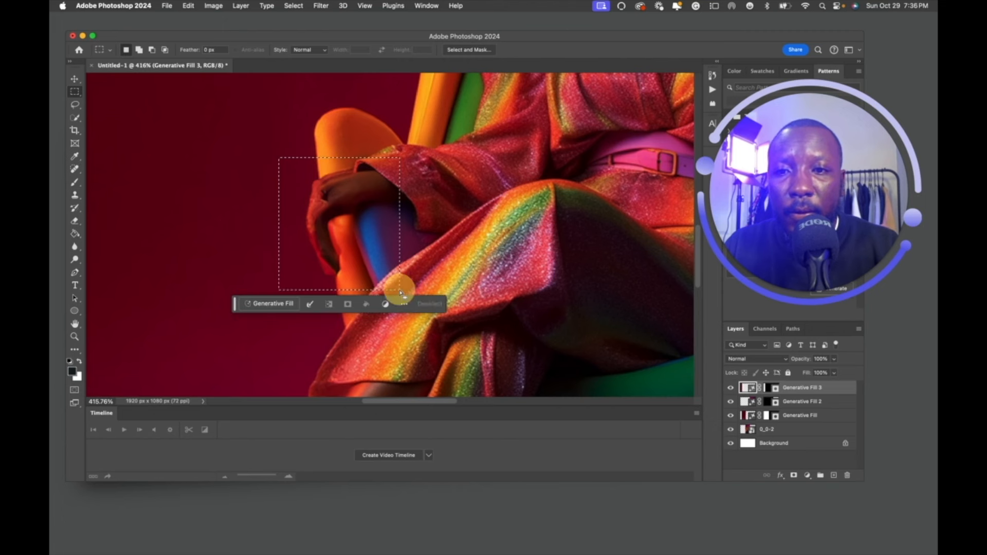
pyautogui.click(284, 308)
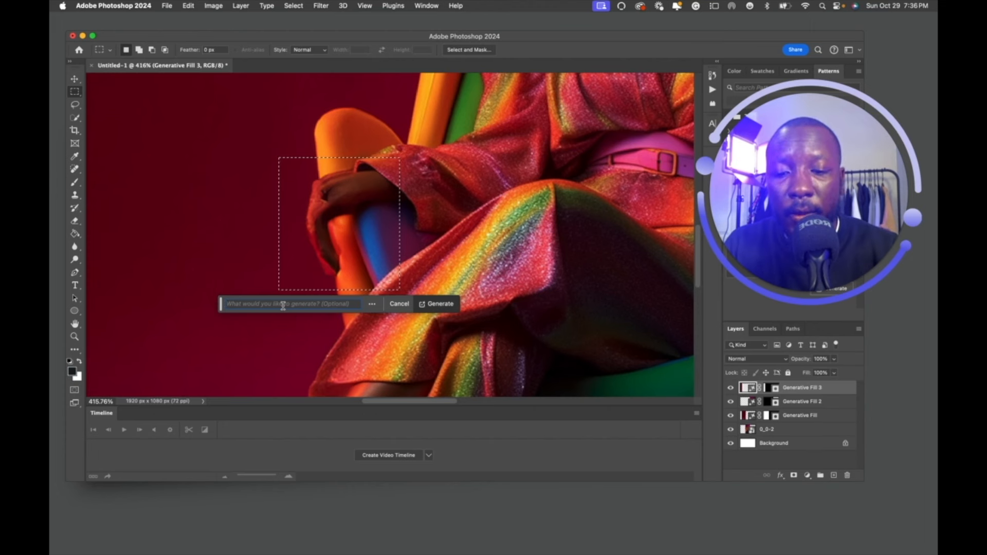
pyautogui.write('generate a hand')
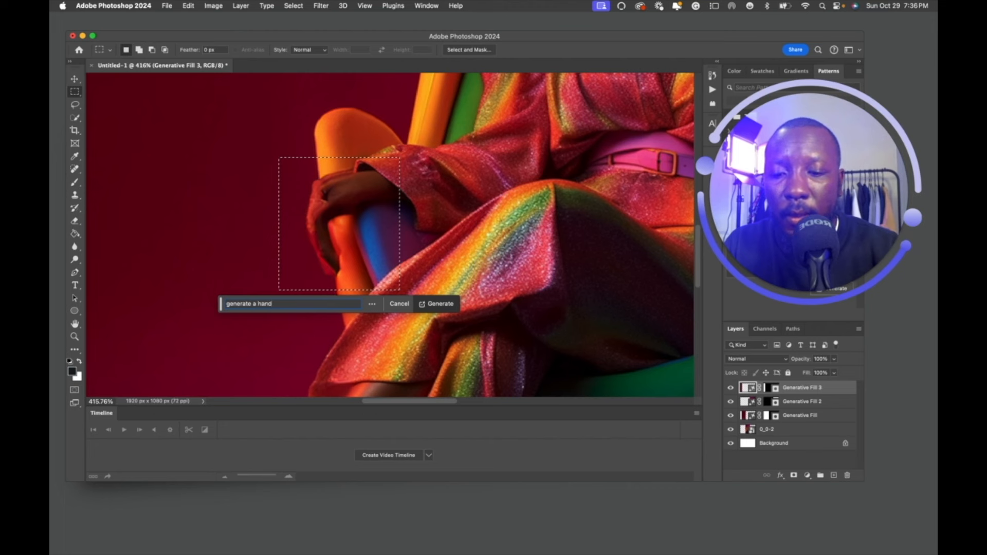
# Generate the hand and switch to variation 3/3.
pyautogui.click(443, 304)
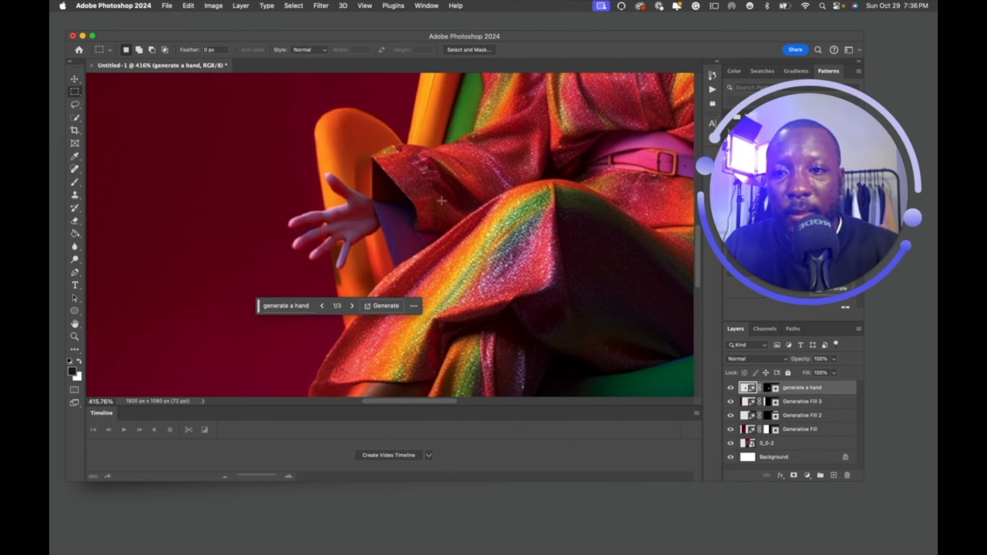
pyautogui.click(352, 306)
pyautogui.click(352, 306)
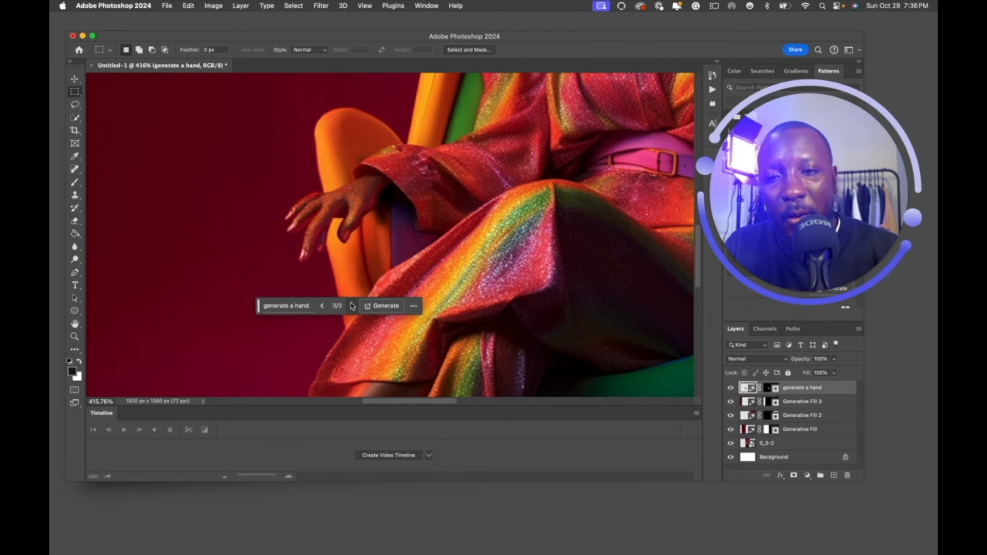
pyautogui.scroll(-4, 352, 306)
pyautogui.scroll(-6, 449, 236)
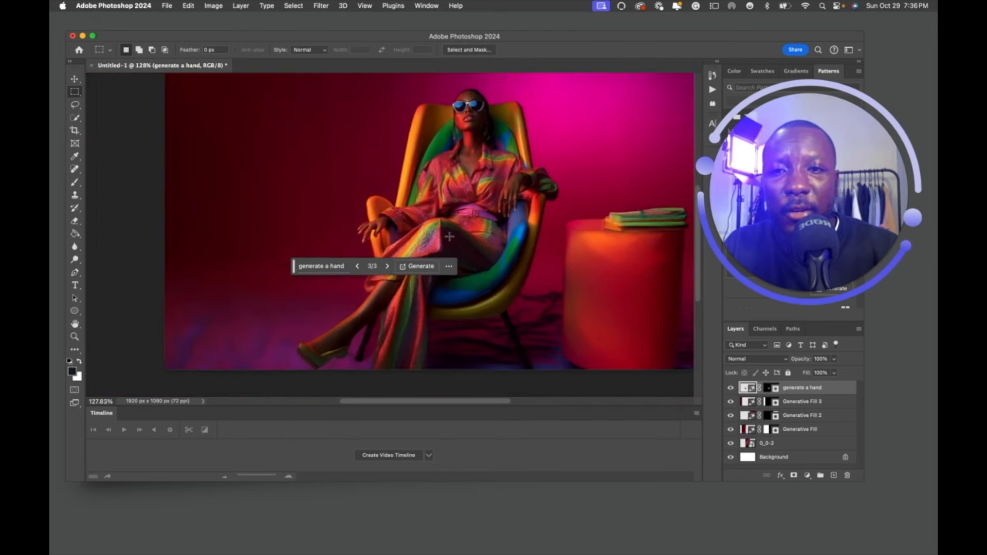
pyautogui.scroll(-3, 449, 236)
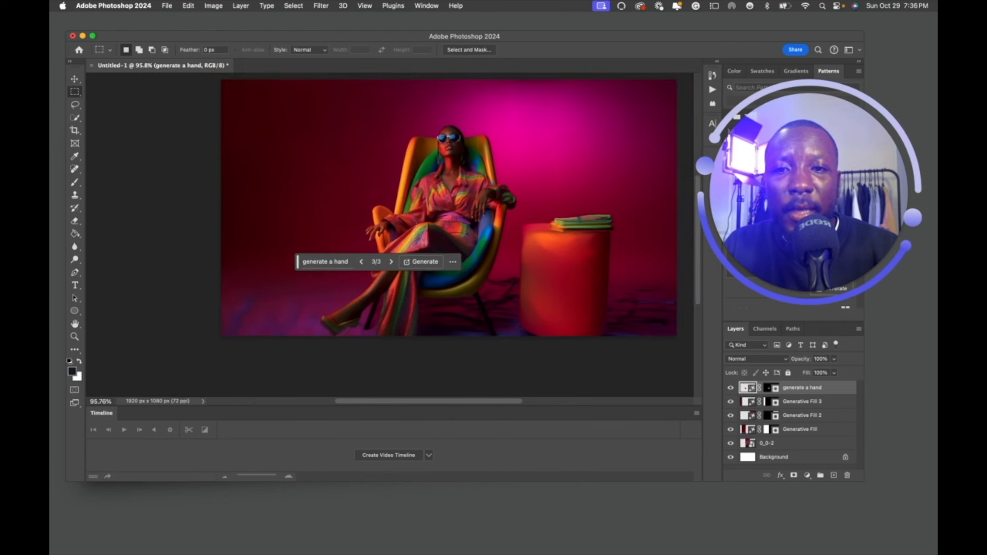
# Open the ... options menu for the generated hand.
pyautogui.click(451, 260)
pyautogui.click(415, 419)
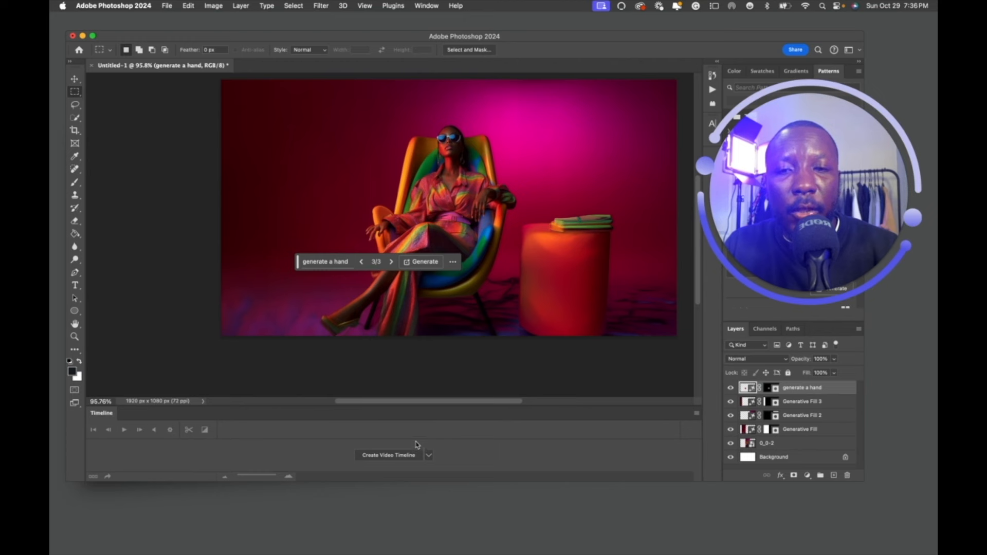
pyautogui.click(453, 262)
# Choose Hide bar to remove the floating generation bar.
pyautogui.moveTo(455, 262); pyautogui.dragTo(477, 333)
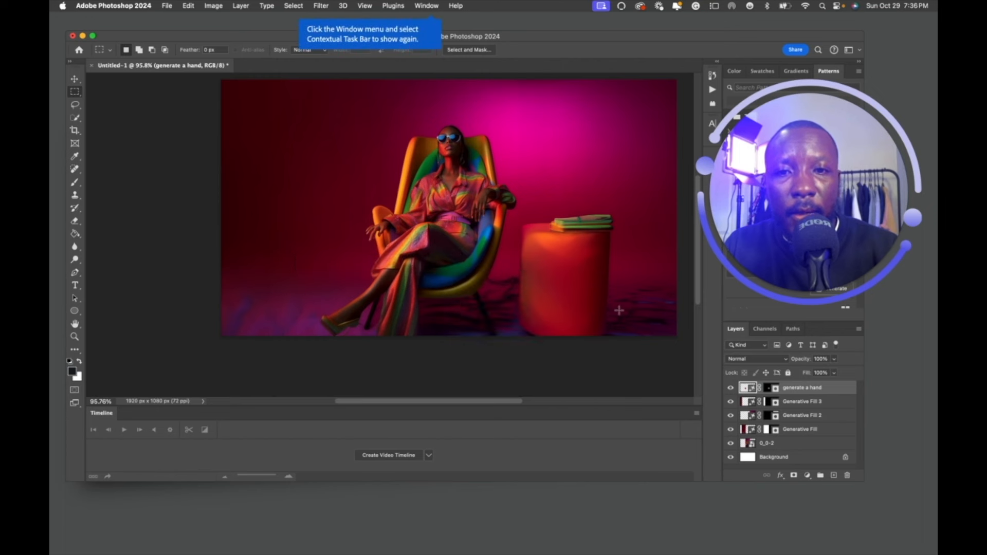
pyautogui.scroll(5, 618, 311)
pyautogui.scroll(-4, 619, 311)
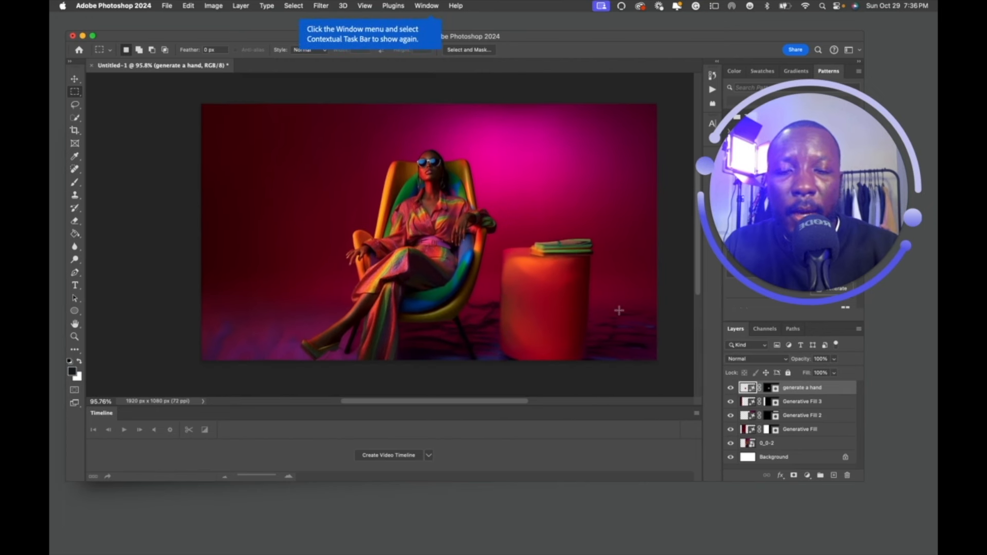
# Hide 'generate a hand' and all three Generative Fill layers, comparing against the Midjourney original.
pyautogui.click(731, 388)
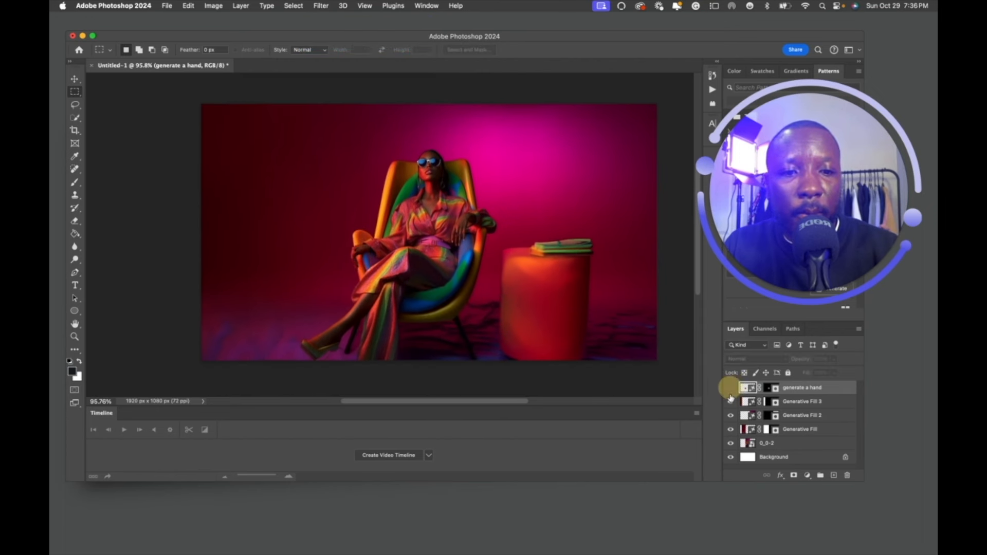
pyautogui.click(730, 402)
pyautogui.click(731, 416)
pyautogui.click(731, 429)
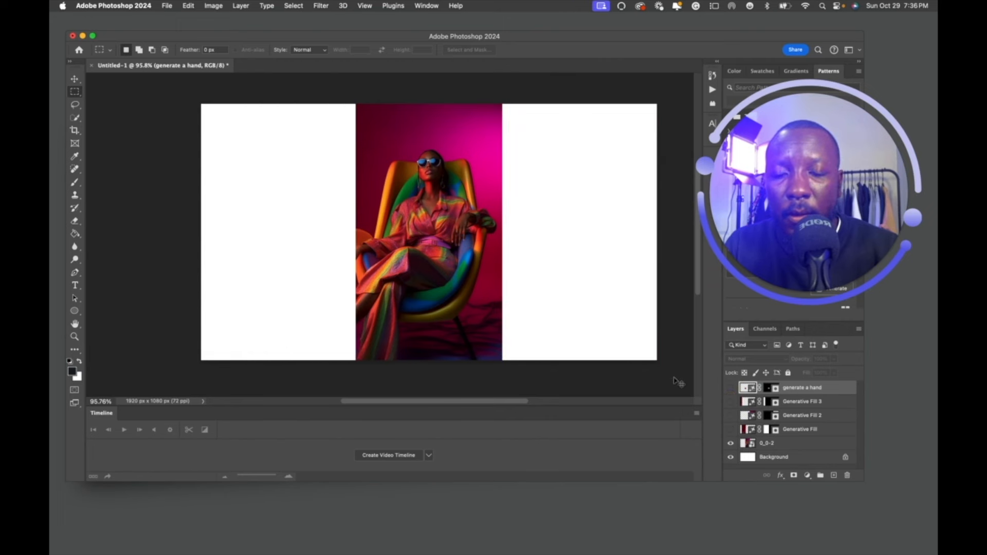
pyautogui.press('super+Tab')
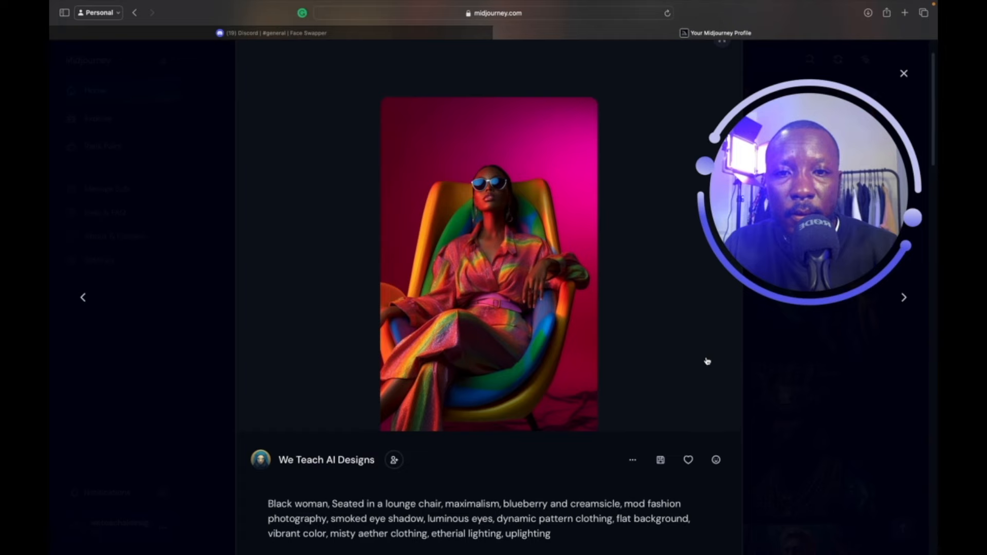
pyautogui.press('super+Tab')
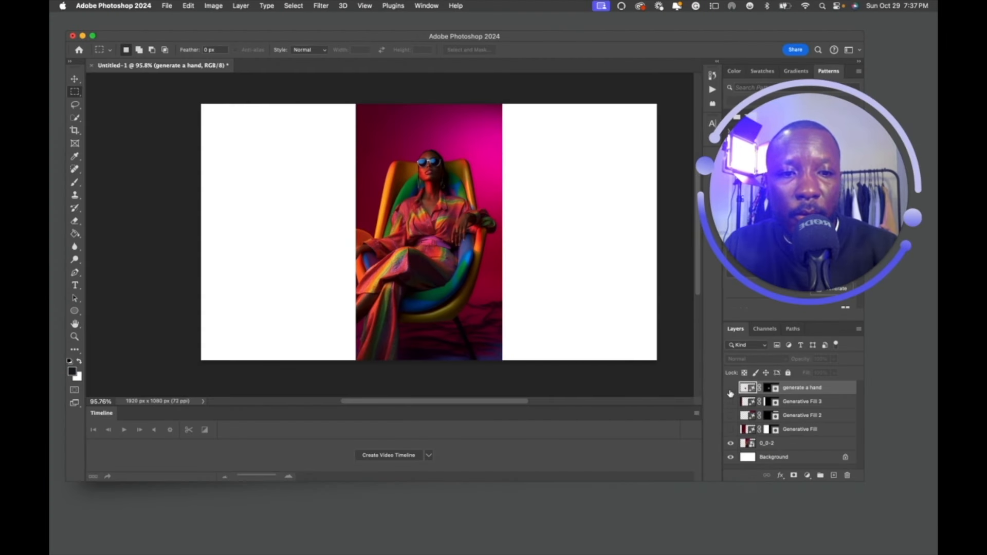
# Show Generative Fill 3, 2 and Generative Fill again, then marquee a small box around the hand.
pyautogui.click(731, 401)
pyautogui.click(731, 416)
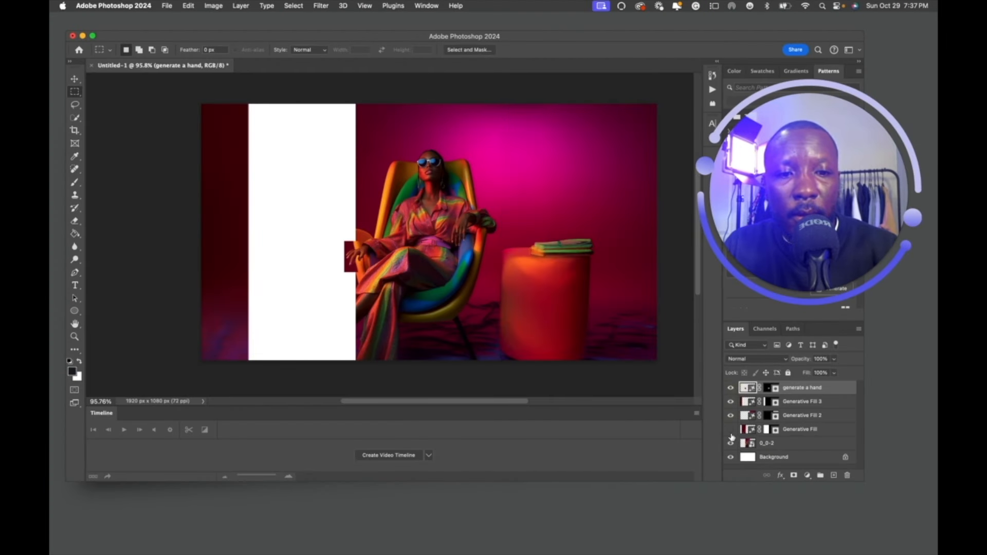
pyautogui.click(730, 429)
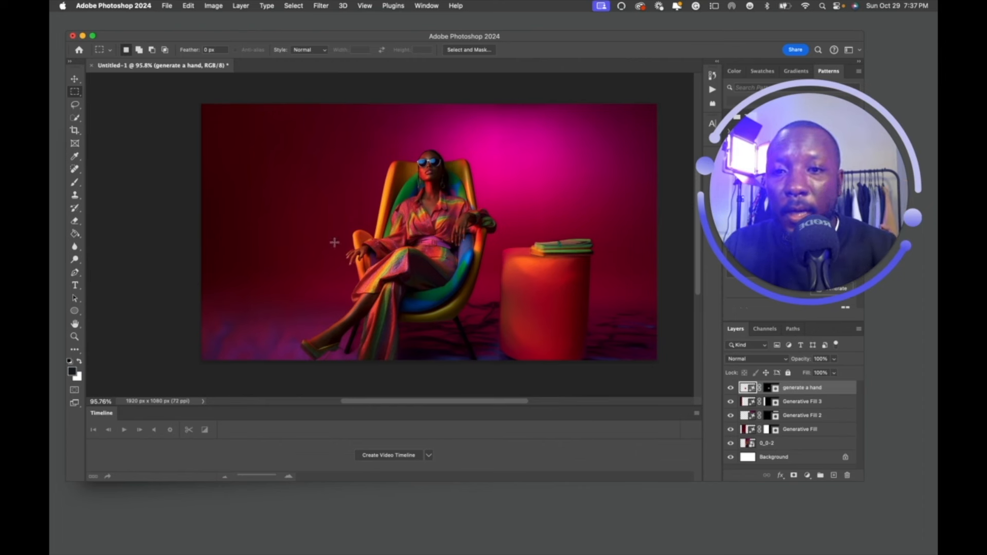
pyautogui.moveTo(337, 240); pyautogui.dragTo(376, 268)
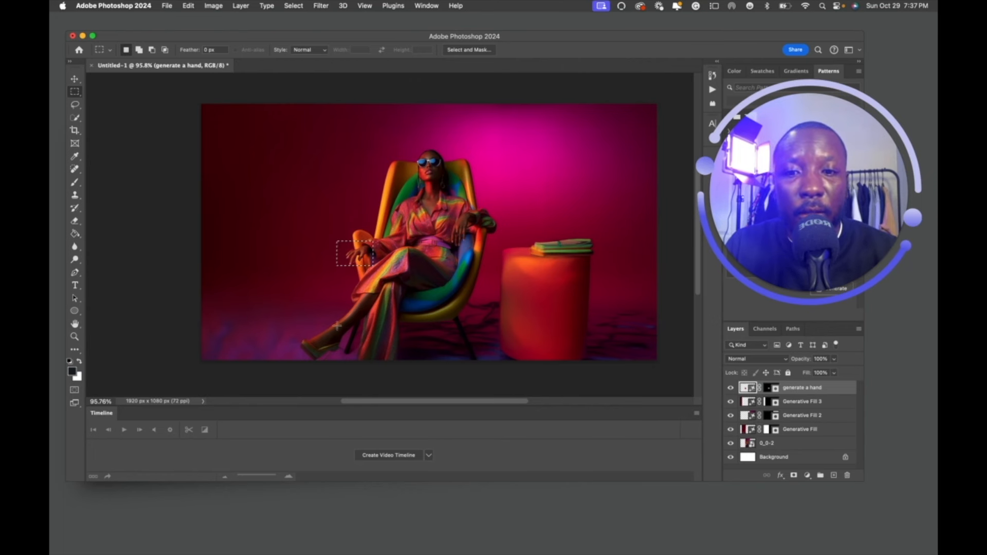
# Toggle the 0_0-2 and Generative Fill layers off and on to see their extent.
pyautogui.moveTo(803, 117)
pyautogui.mouseDown()
pyautogui.moveTo(840, 309)
pyautogui.moveTo(821, 122)
pyautogui.mouseUp()
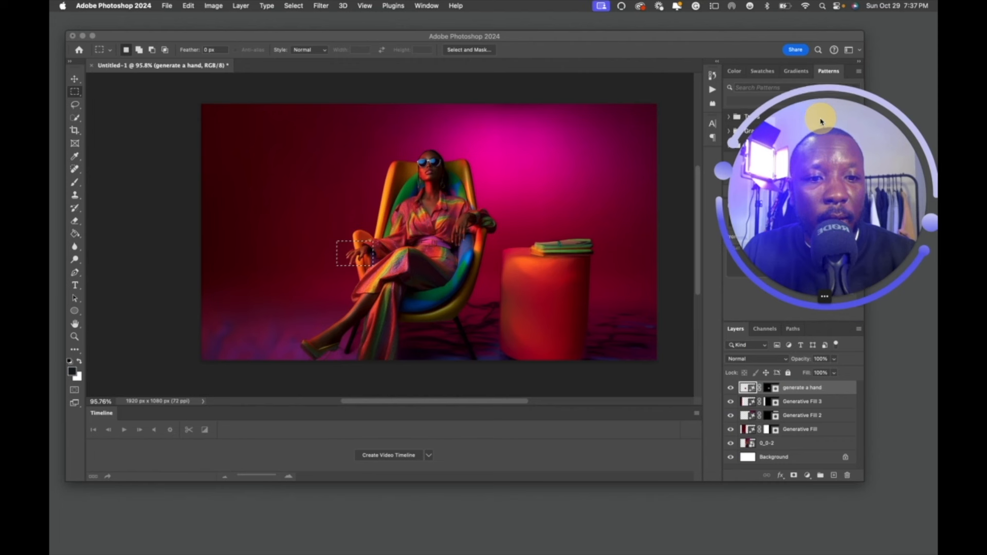
pyautogui.click(787, 447)
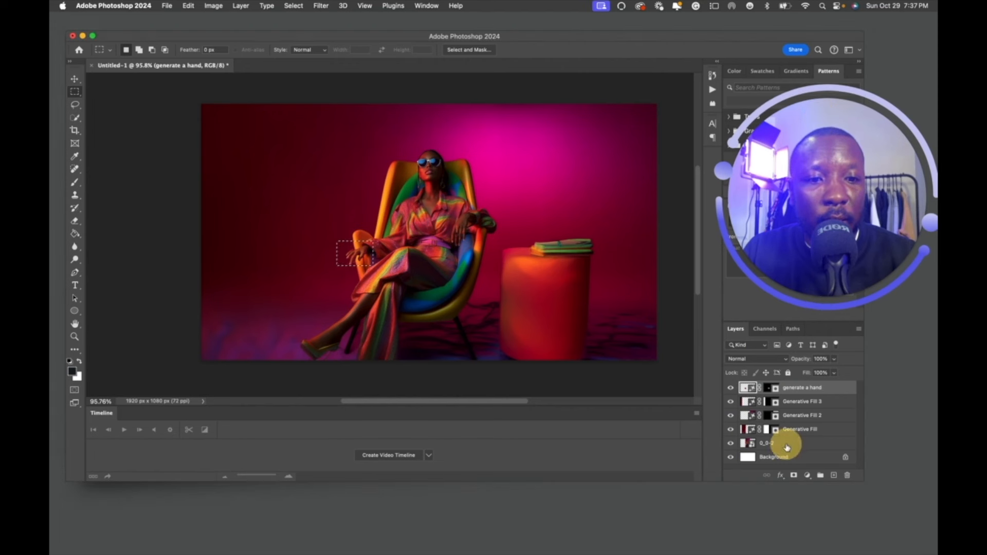
pyautogui.click(785, 444)
pyautogui.click(730, 443)
pyautogui.click(731, 444)
pyautogui.click(797, 429)
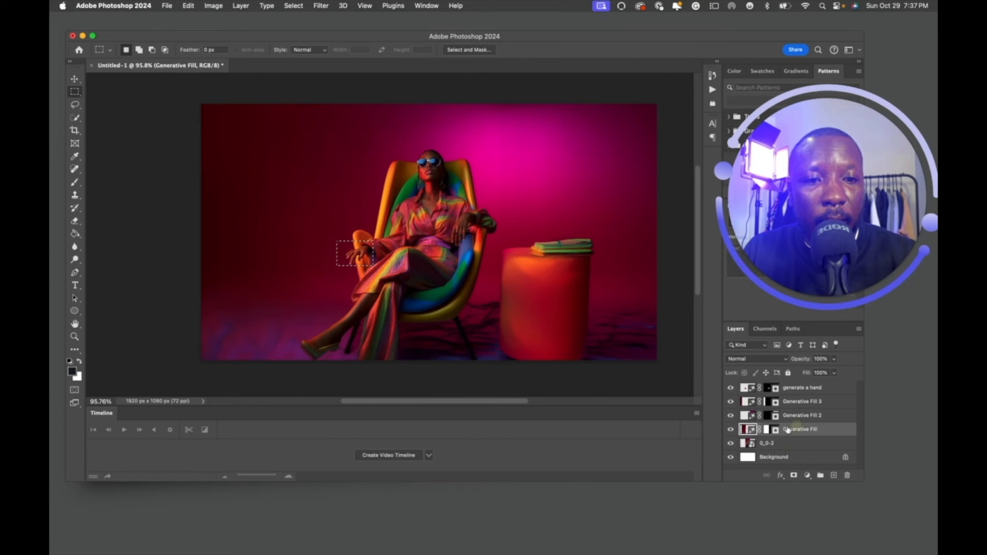
pyautogui.click(731, 429)
pyautogui.click(731, 430)
# Toggle Generative Fill 2 off and on, keeping it selected to show its Properties.
pyautogui.click(803, 419)
pyautogui.click(730, 416)
pyautogui.click(731, 415)
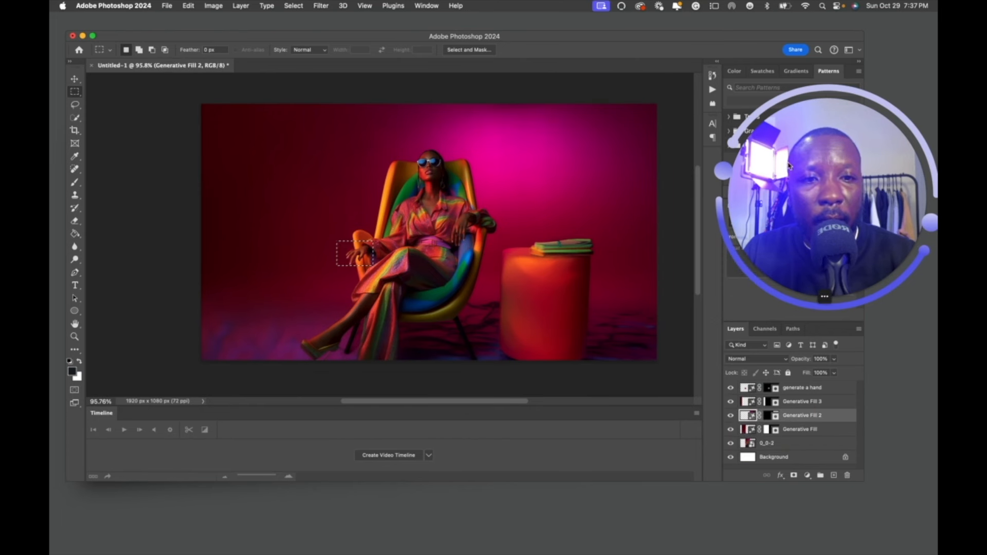
pyautogui.moveTo(777, 195); pyautogui.dragTo(438, 369)
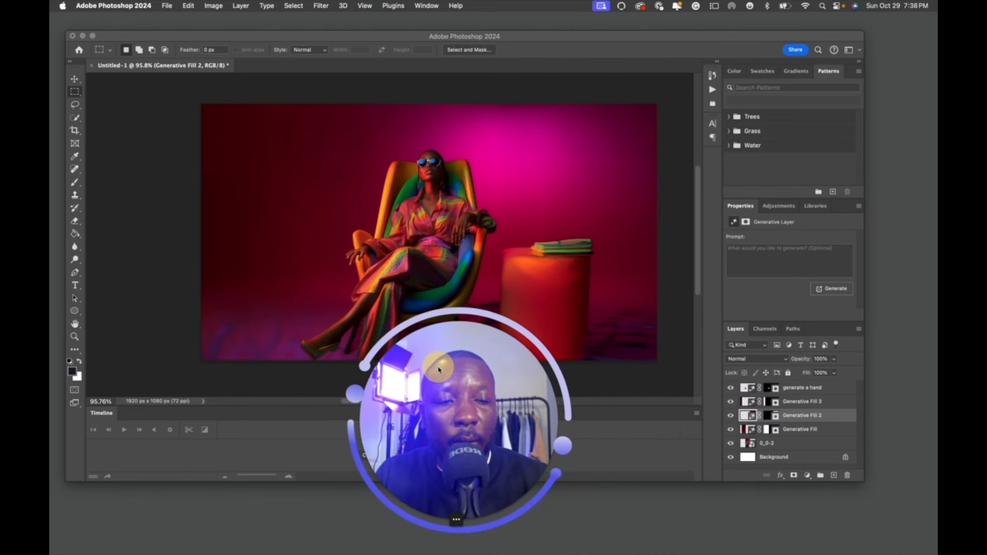
pyautogui.click(828, 289)
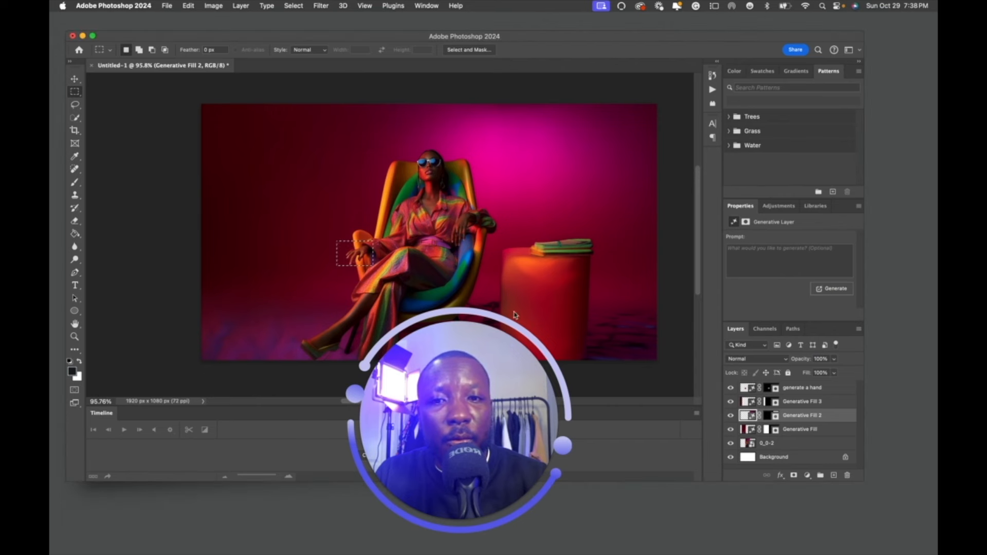
pyautogui.moveTo(494, 353); pyautogui.dragTo(768, 196)
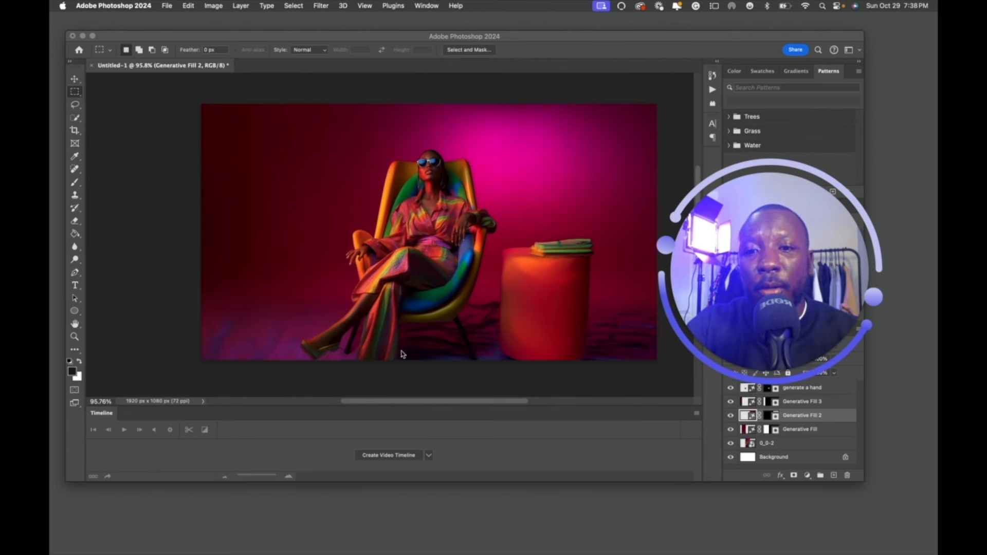
pyautogui.scroll(-5, 383, 359)
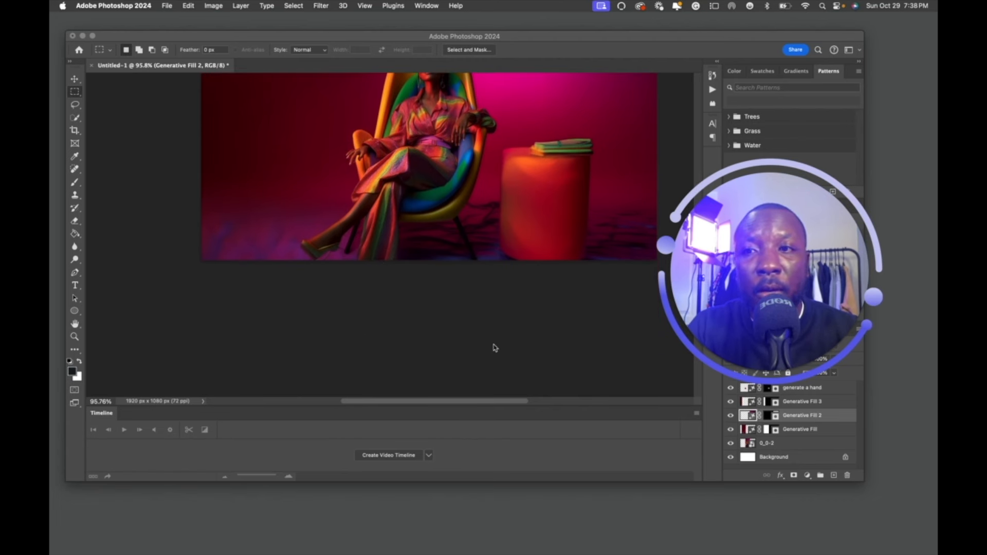
pyautogui.click(75, 92)
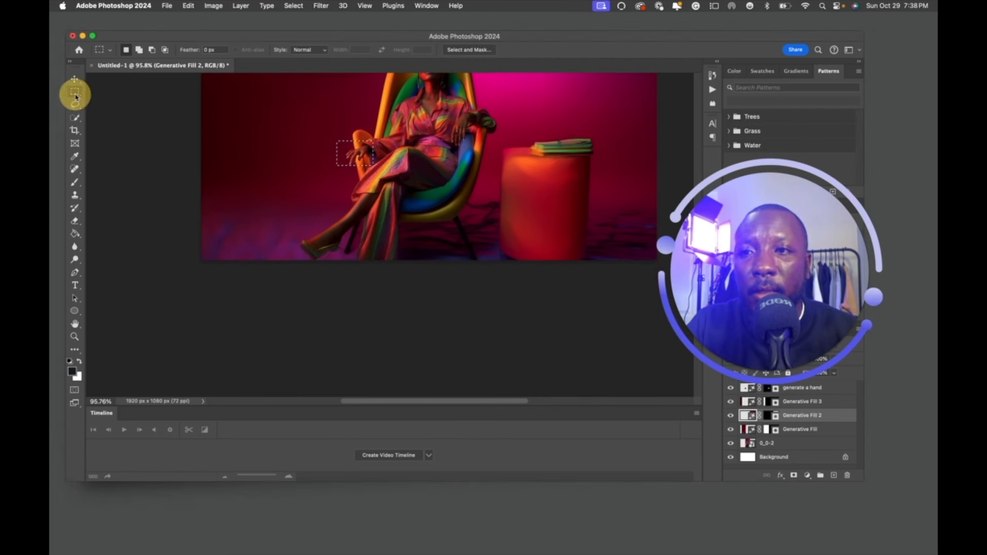
pyautogui.moveTo(190, 209); pyautogui.dragTo(659, 390)
pyautogui.scroll(5, 545, 314)
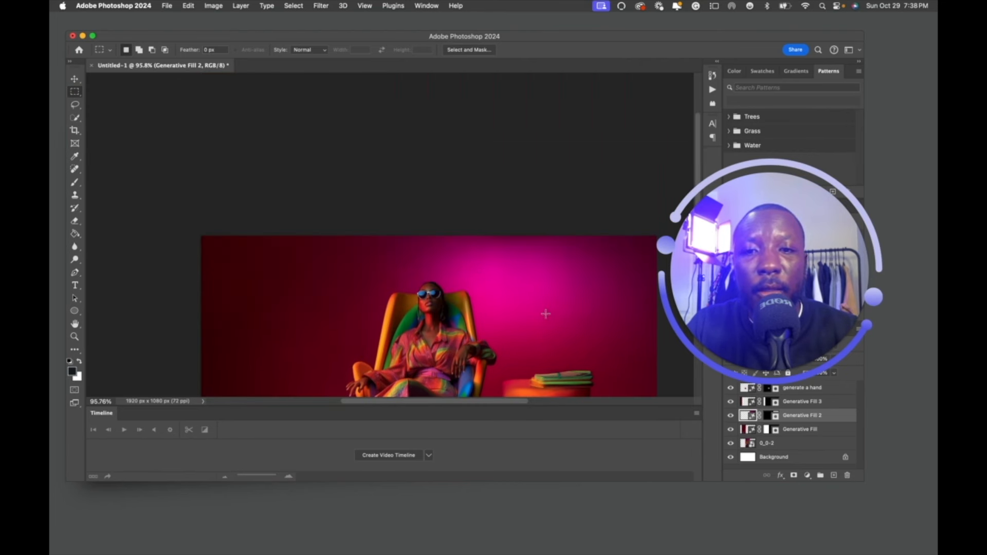
pyautogui.scroll(-3, 546, 314)
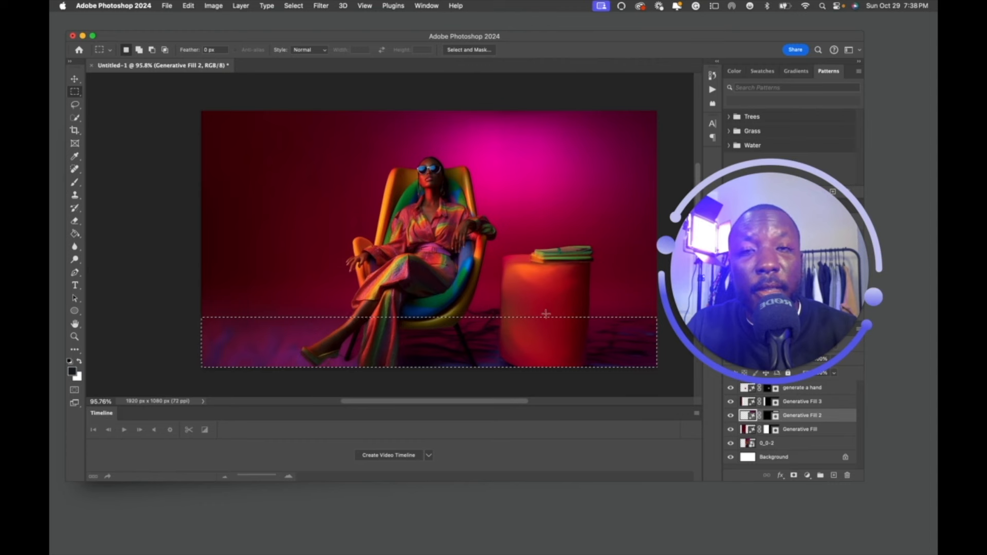
pyautogui.press('super+d')
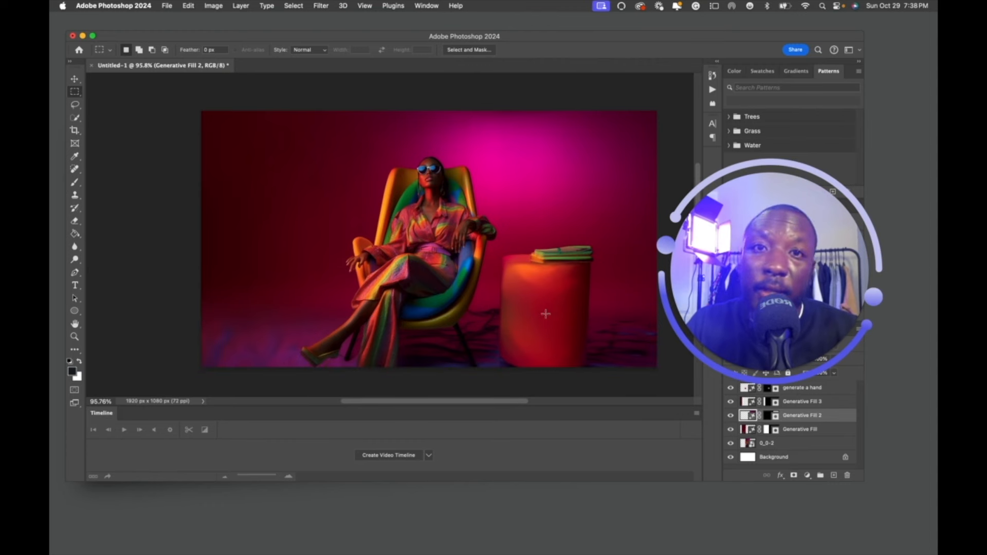